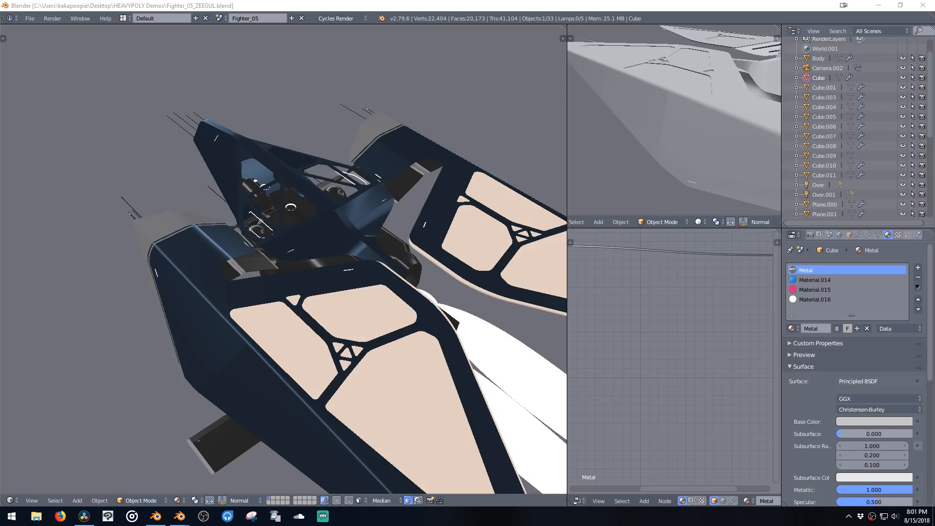
Step: Inspect the fighter ship from the front, side and above, selecting individual parts to check their materials
right_click(321, 277)
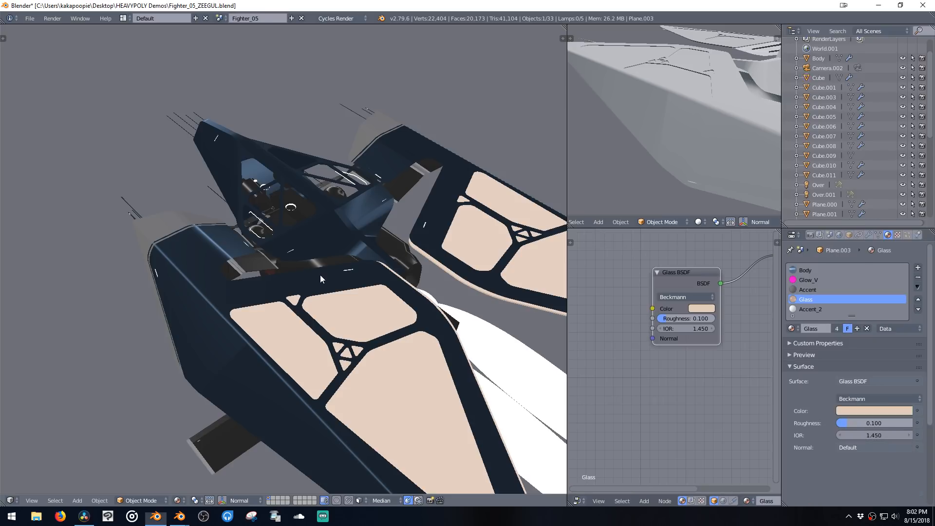
mouse_move(320, 275)
middle_mouse_down()
mouse_move(326, 257)
mouse_move(408, 255)
mouse_move(298, 263)
mouse_move(360, 262)
mouse_move(319, 262)
middle_mouse_up()
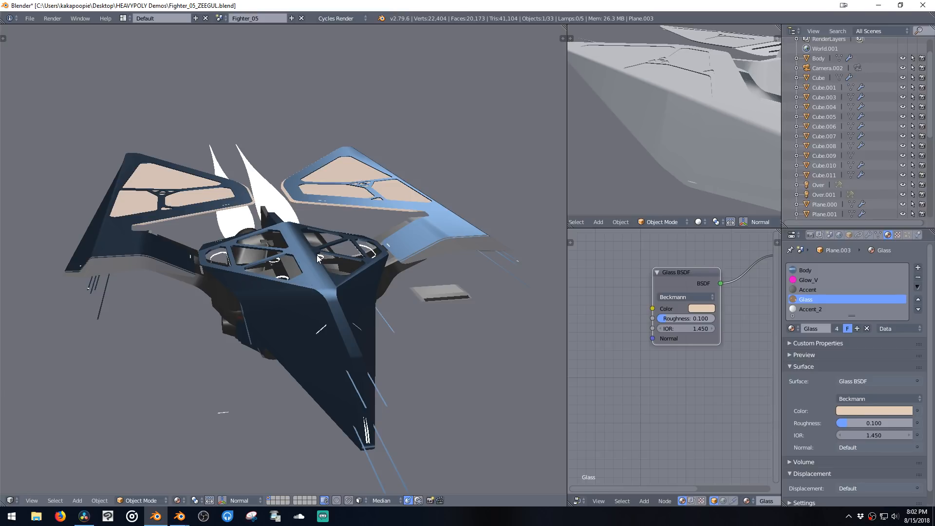
middle_click_drag(261, 296, 279, 256)
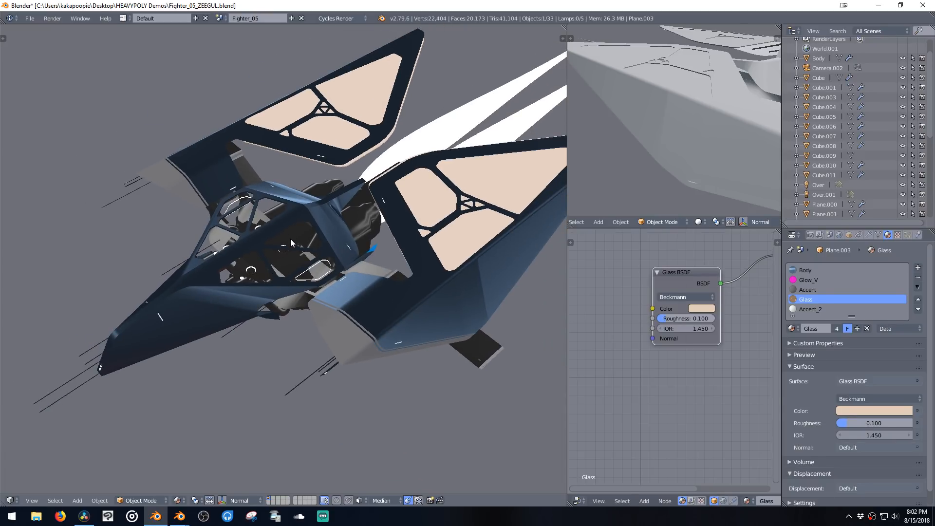
scroll(288, 247, "up", 3)
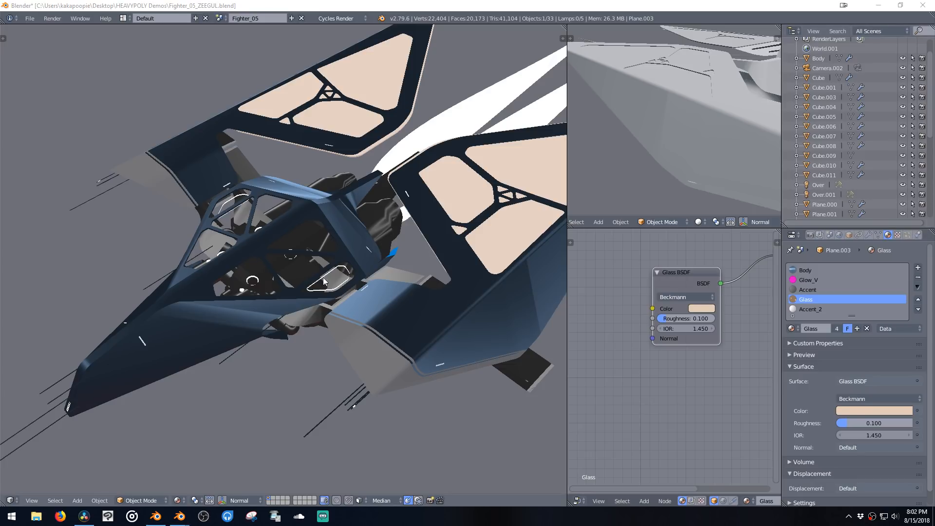
left_click(327, 250)
middle_click_drag(313, 333, 341, 251)
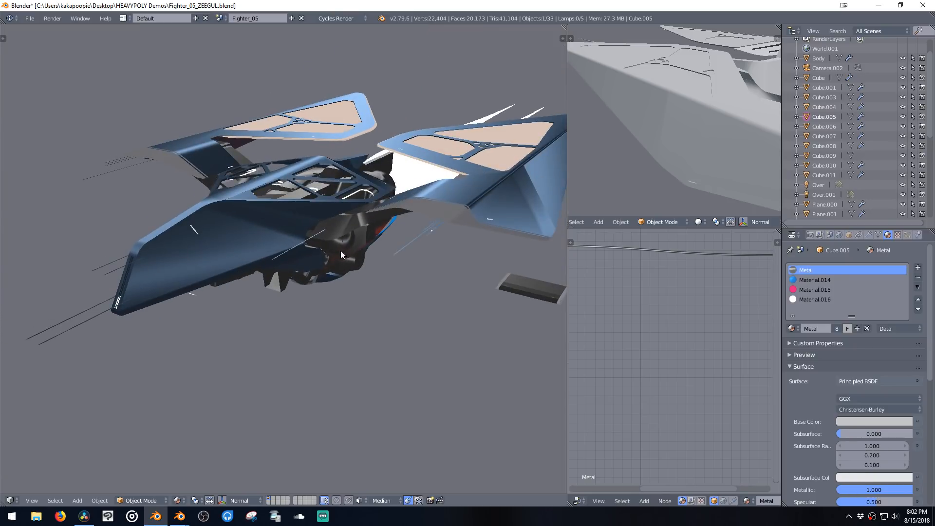
Step: Switch to the Blender 2.80 window and open Helmet.blend from the HEAVYPOLY Demos folder
mouse_move(179, 515)
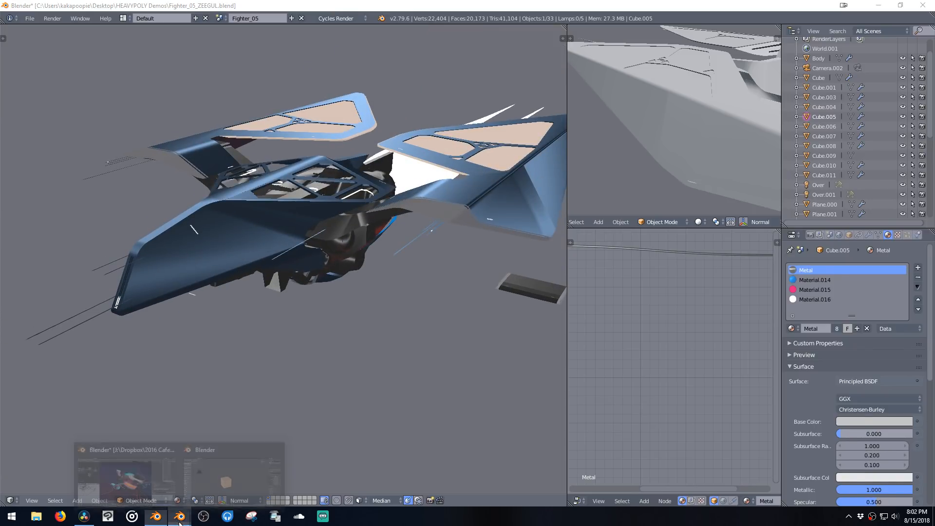
left_click(204, 483)
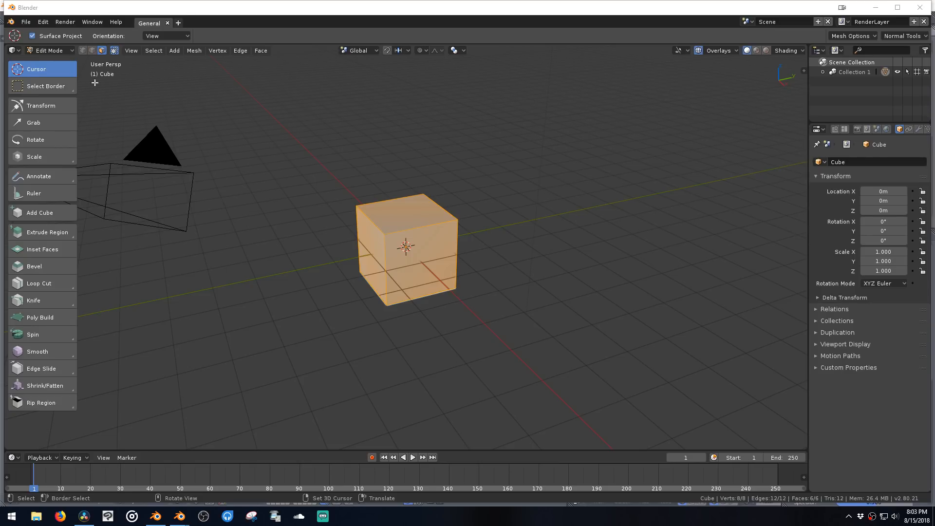
left_click(22, 24)
left_click(34, 41)
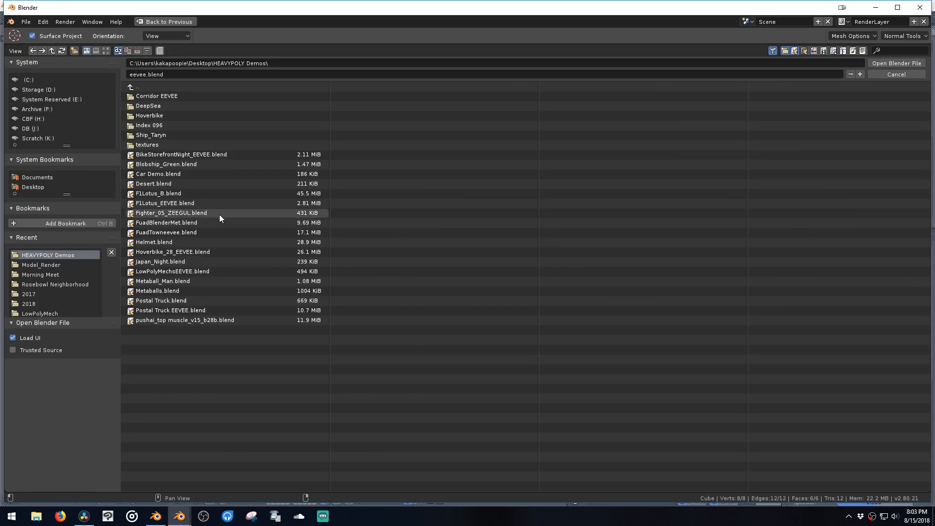
left_click(174, 242)
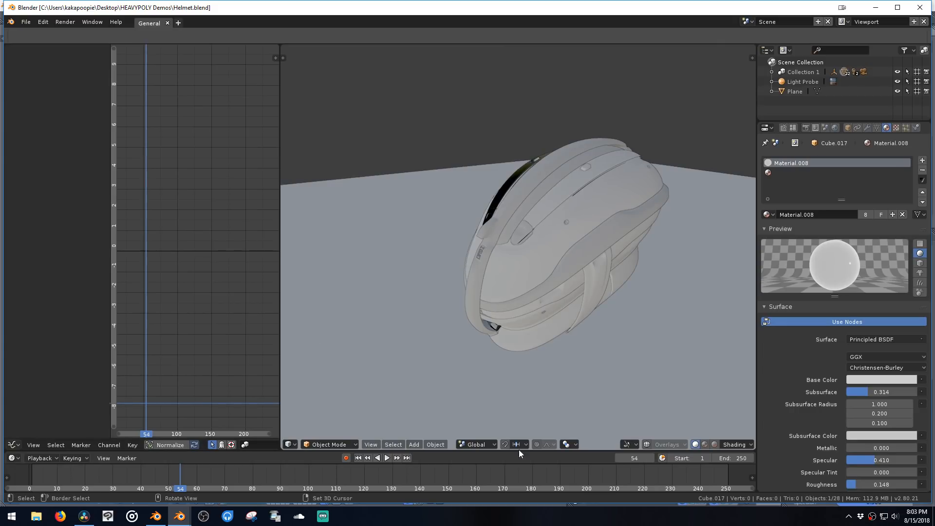
Step: Show the helmet scene in rendered shading and look at the helmet from several angles
left_click(715, 444)
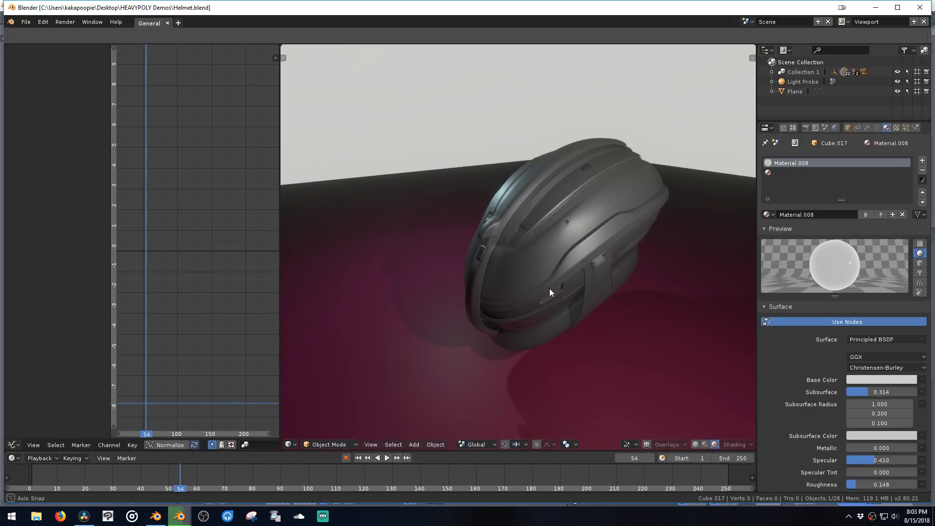
middle_click_drag(536, 285, 597, 268)
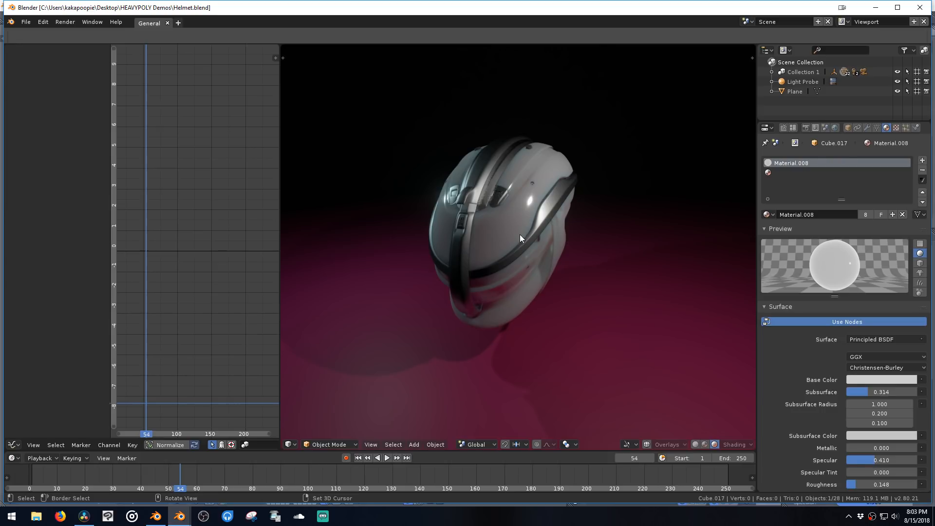
middle_click_drag(519, 235, 519, 209)
scroll(507, 202, "up", 4)
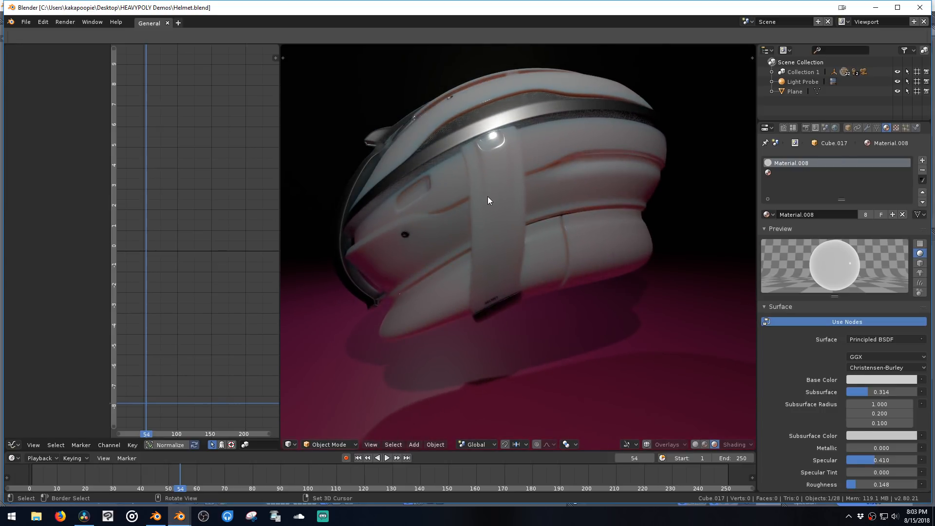
Step: Inspect the mesh of the helmet's side strap in Edit Mode, return to Object Mode and examine the helmet's other side
left_click(495, 196)
key("space")
left_click(536, 168)
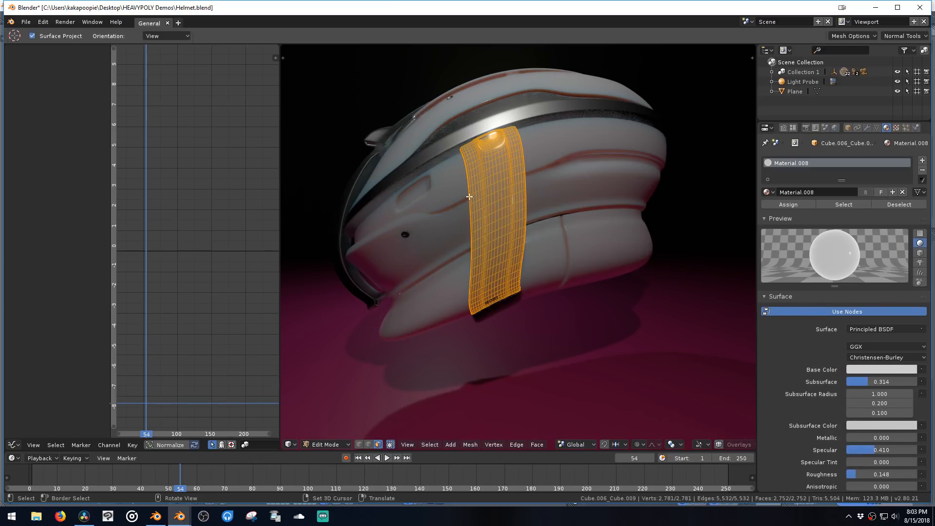
middle_click_drag(470, 197, 492, 209)
key("Tab")
middle_click_drag(509, 267, 462, 251)
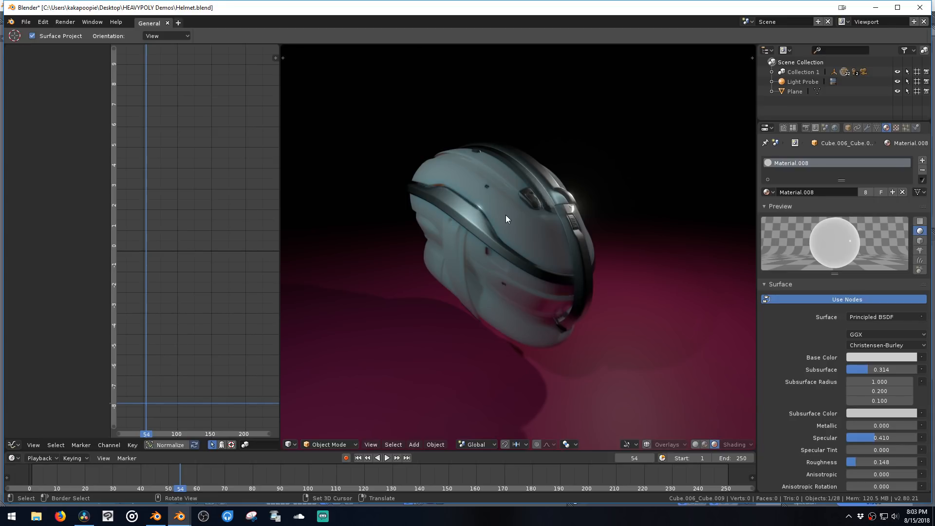
middle_click_drag(450, 311, 373, 318)
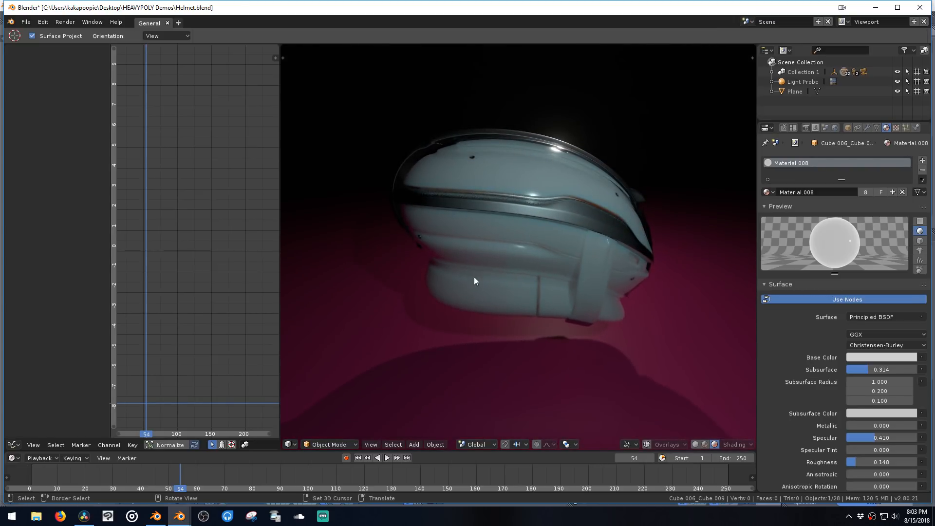
Step: Select the Light Probe and turn on the viewport overlays around the helmet
left_click(794, 82)
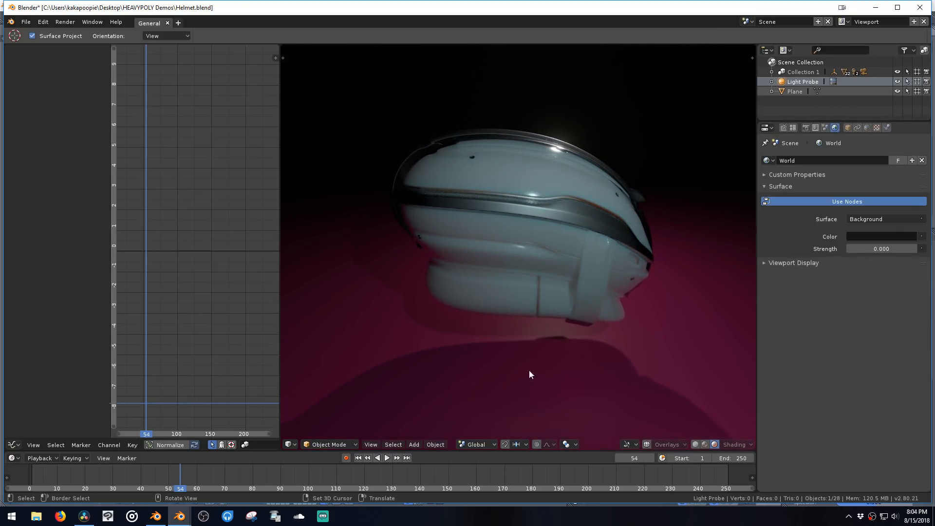
left_click(647, 445)
middle_click_drag(620, 382, 493, 286)
key("s")
right_click(569, 310)
key("s")
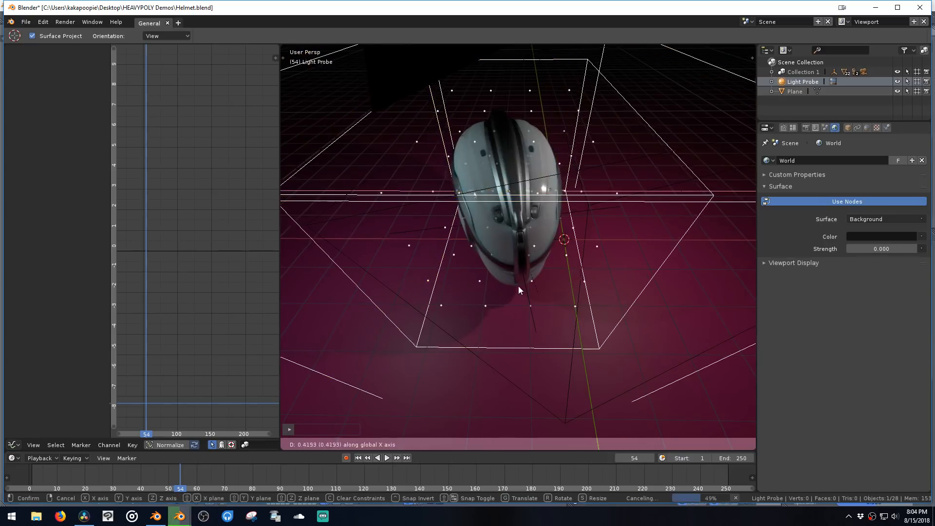
right_click(518, 285)
Step: Select the helmet's upper shell and test its material's Subsurface at 0.752 and at 0.080
middle_click_drag(539, 262, 557, 228)
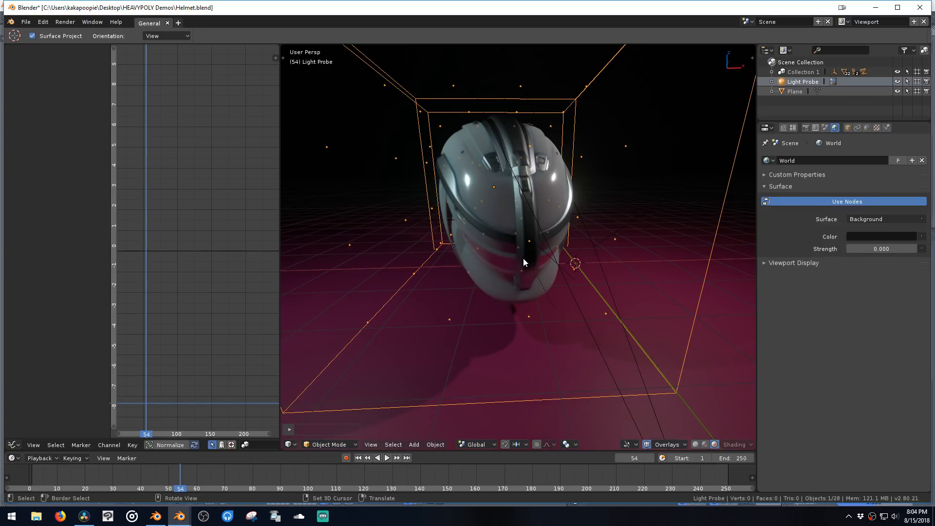
left_click(483, 215)
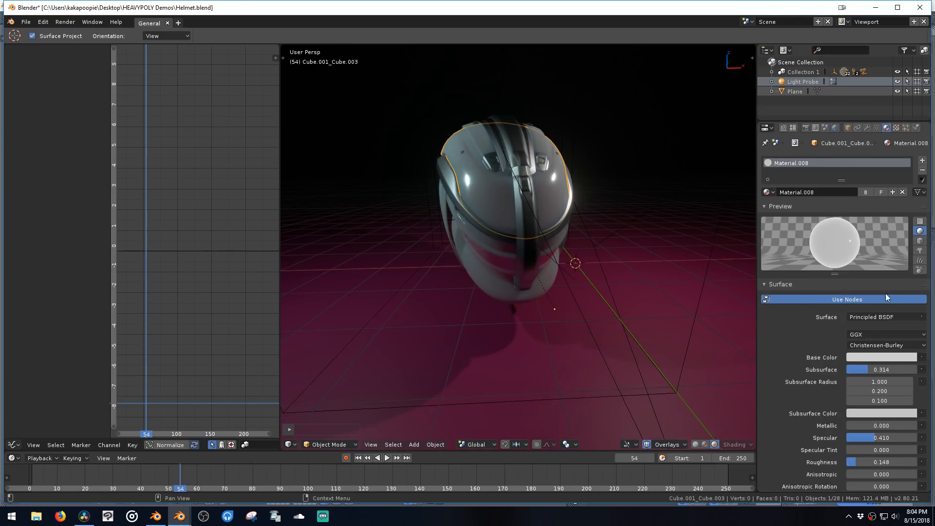
scroll(867, 331, "down", 2)
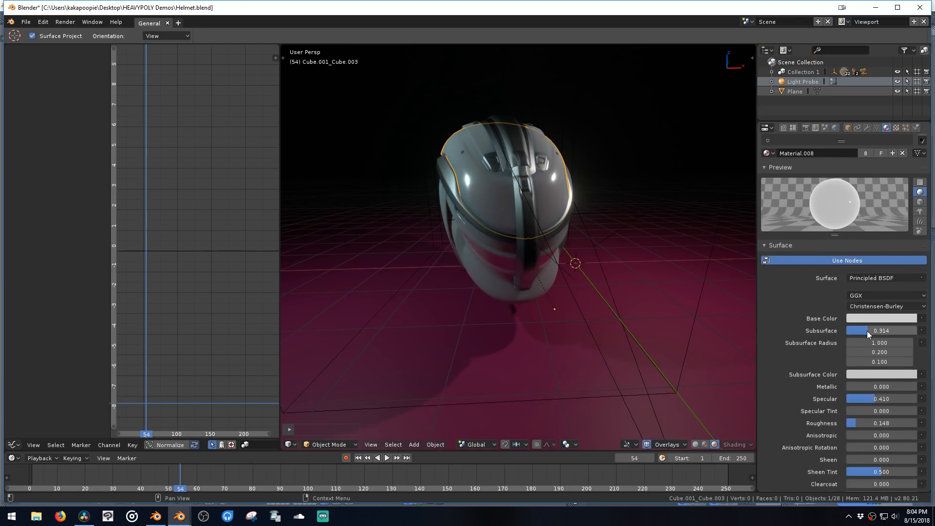
left_click_drag(867, 331, 898, 329)
middle_click_drag(633, 235, 591, 206)
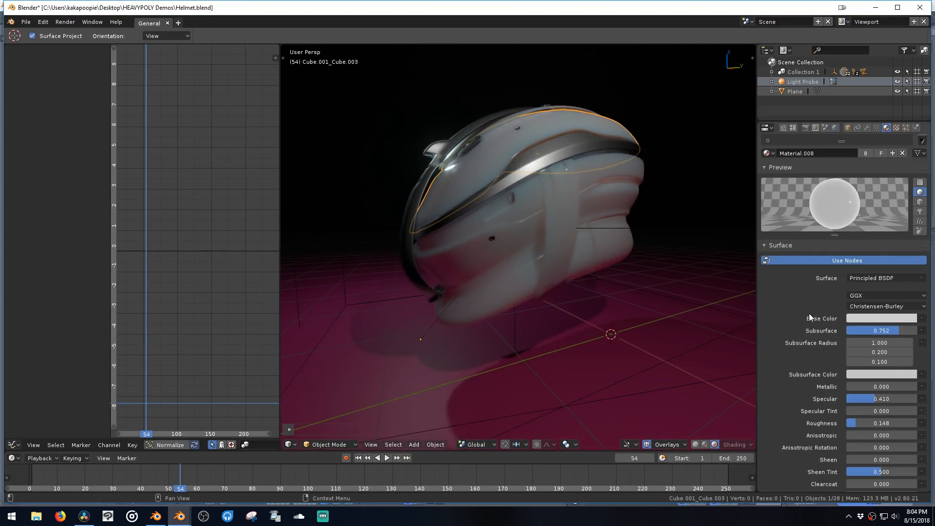
mouse_move(900, 331)
left_mouse_down()
mouse_move(913, 333)
mouse_move(852, 337)
left_mouse_up()
middle_click_drag(710, 243, 706, 273)
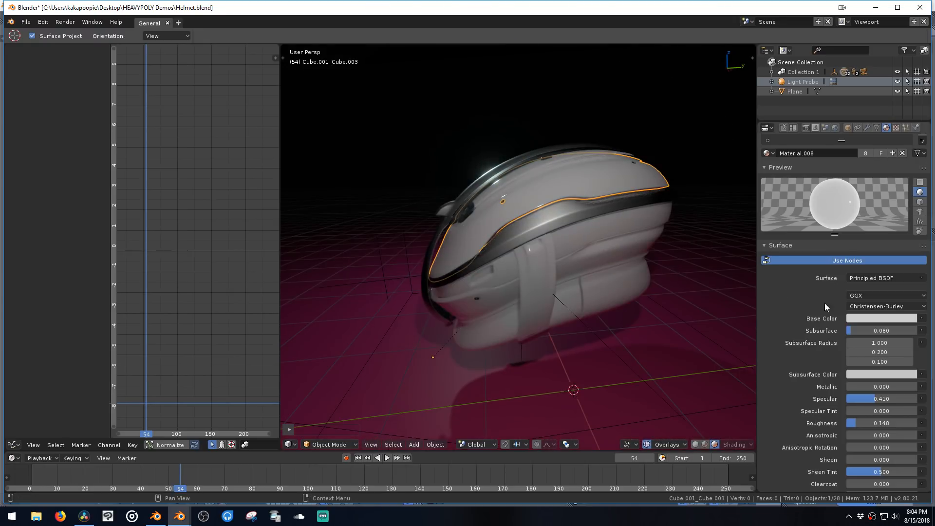
Step: Set the shell material's Subsurface to 0.774 and its base color to orange
left_click_drag(852, 333, 867, 319)
left_click(867, 319)
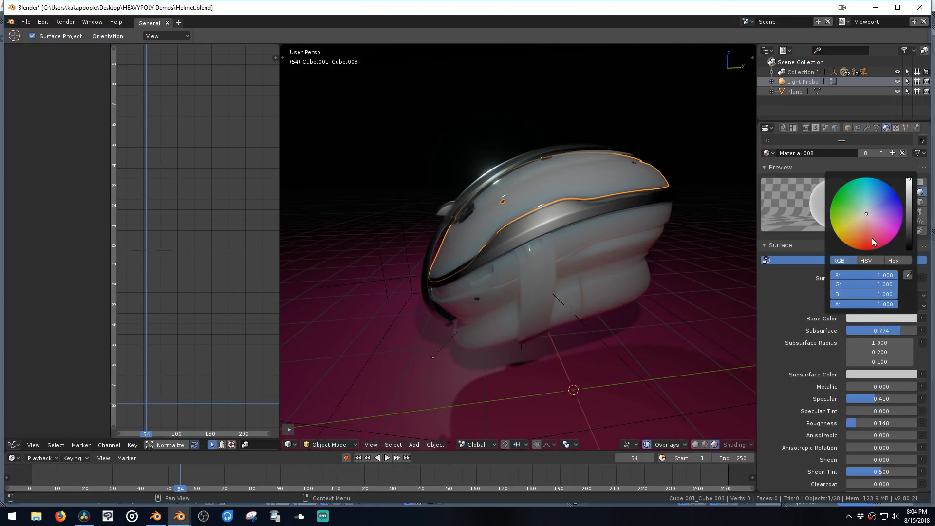
left_click_drag(859, 227, 849, 234)
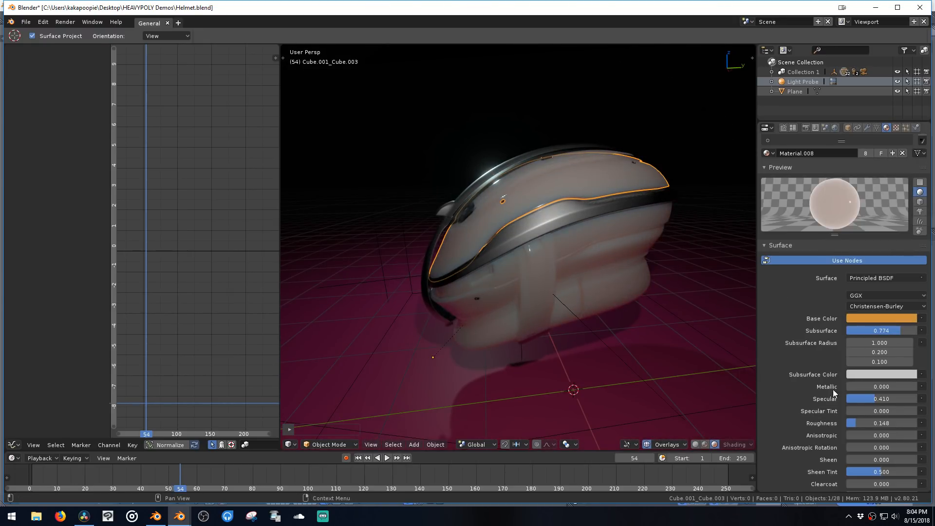
Step: Try a pink subsurface color, settle on teal, and set the subsurface radius to 1.000, 0.400 and 0.000
left_click(851, 374)
left_click(885, 288)
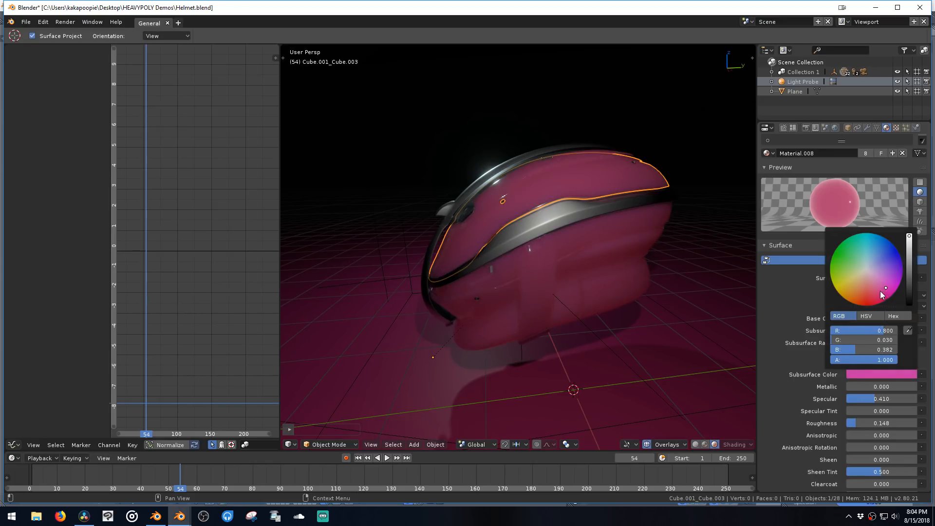
left_click(885, 259)
left_click(868, 255)
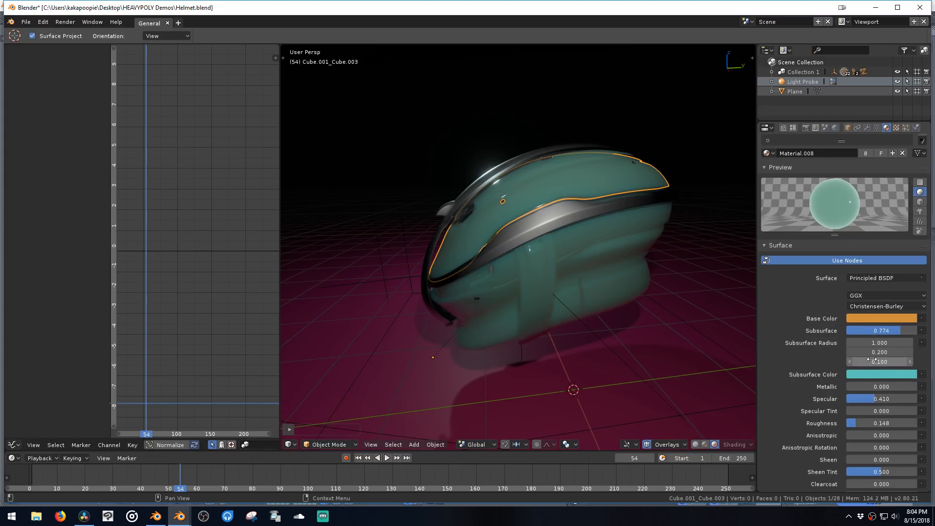
mouse_move(874, 352)
left_mouse_down()
mouse_move(886, 352)
mouse_move(876, 352)
left_mouse_up()
Step: Select the point light and move it freely around the helmet, trying positions above it, beside it and near the floor
middle_click_drag(682, 229, 546, 171)
left_click(617, 401)
middle_click_drag(619, 401, 561, 219)
key("g")
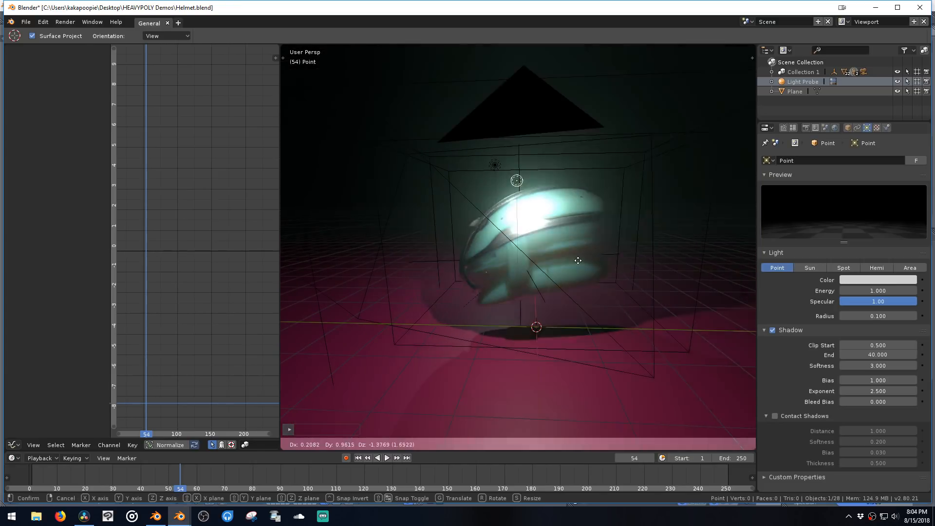
left_click(586, 280)
middle_click_drag(586, 280, 638, 302)
key("g")
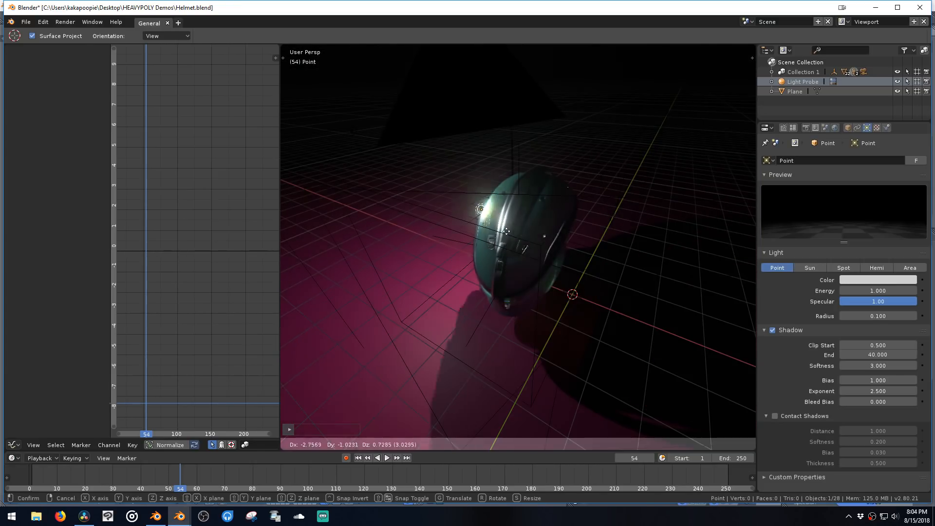
left_click(645, 187)
middle_click_drag(644, 188, 585, 156)
key("g")
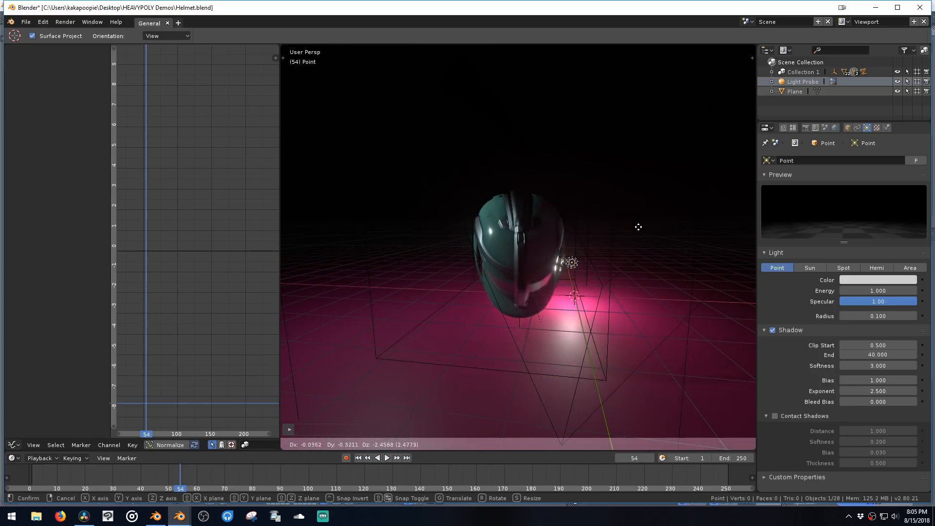
left_click(643, 197)
Step: Move the point light along the global X axis behind the helmet and reposition it freely on the far side
middle_click_drag(642, 197, 617, 188)
mouse_move(617, 187)
middle_mouse_down("ctrl")
mouse_move(616, 172)
mouse_move(637, 197)
mouse_move(601, 197)
middle_mouse_up("ctrl")
key("g")
key("x")
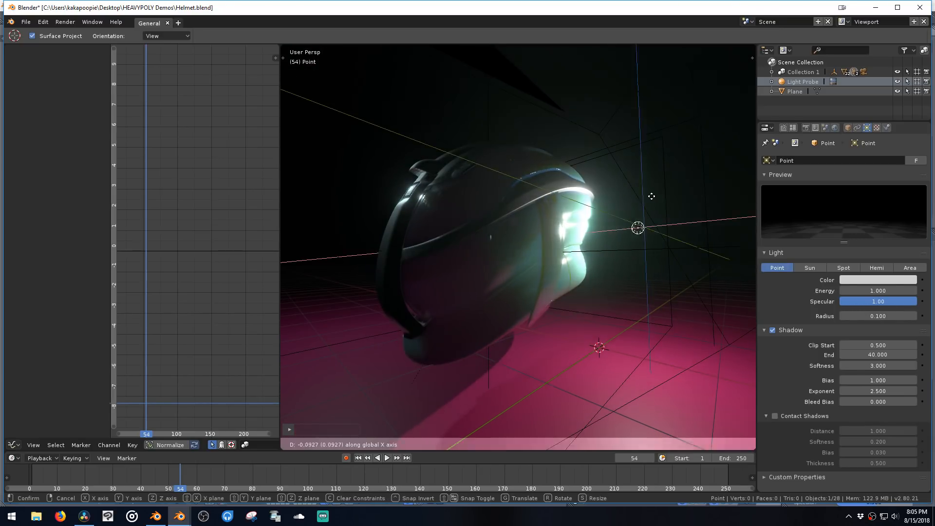
left_click(506, 204)
middle_click_drag(508, 202, 575, 197)
key("g")
left_click(474, 181)
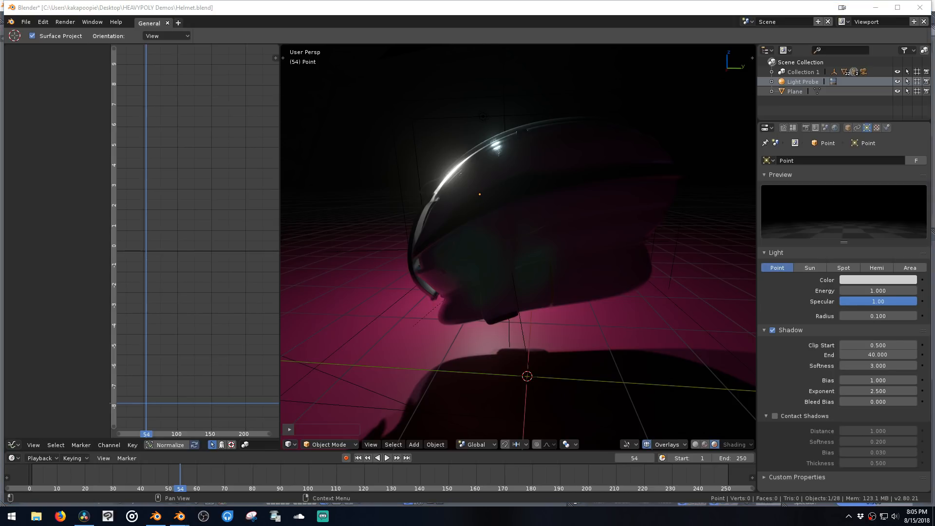
Step: Check the upper shell's material, reselect the point light and move it up beside the helmet's front
left_click(444, 210)
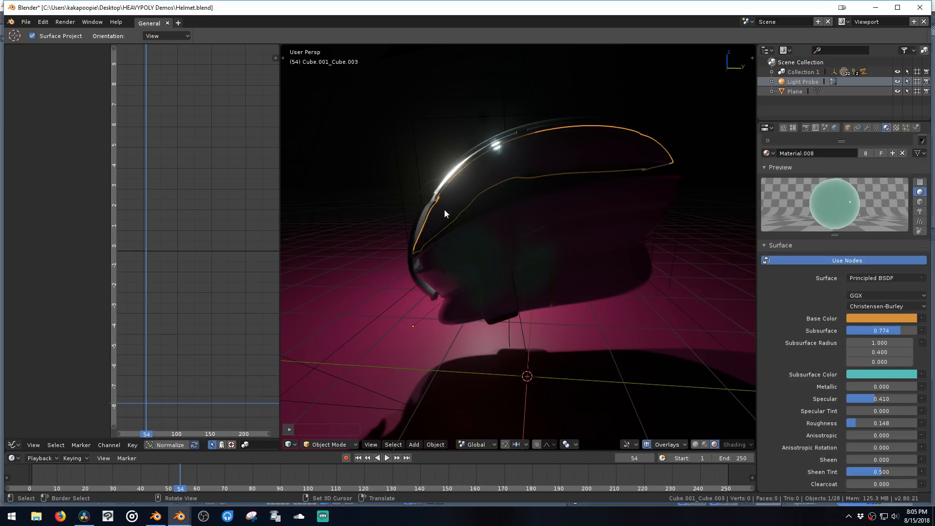
middle_click_drag(444, 209, 399, 223)
left_click(381, 228)
key("g")
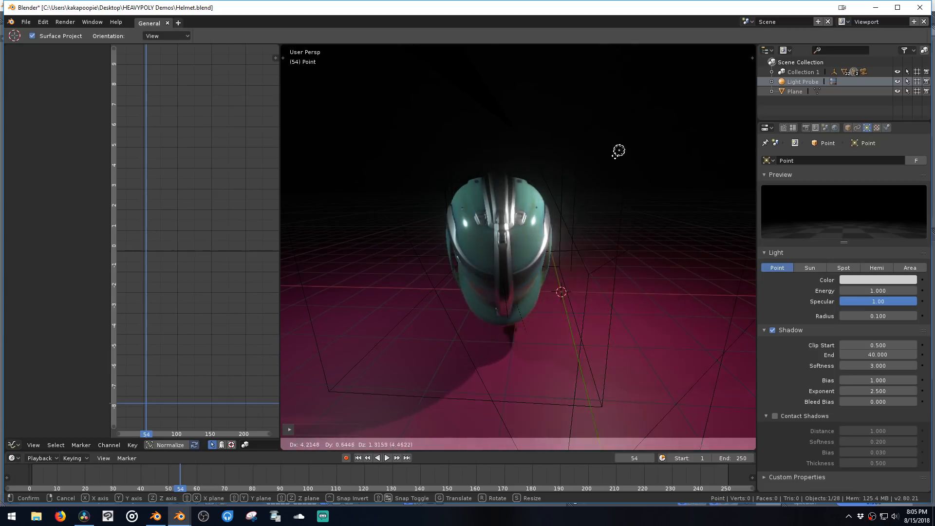
left_click(636, 128)
middle_click_drag(511, 238, 534, 239)
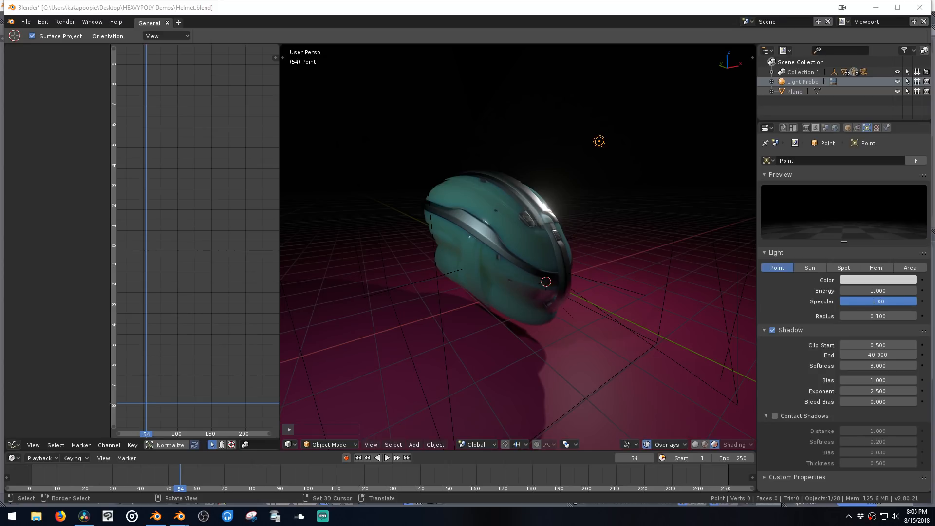
Step: Drop an external image file into the 3D scene as an image empty above the helmet
left_click_drag(348, 206, 460, 144)
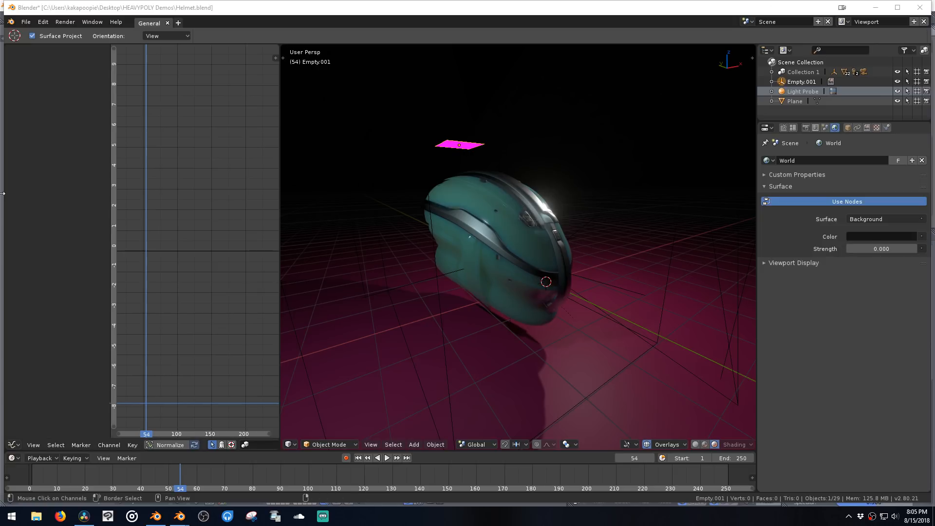
Step: Open the recent file pushai_top muscle_v15_b28b.blend and display the car in rendered shading
left_click(32, 20)
mouse_move(45, 54)
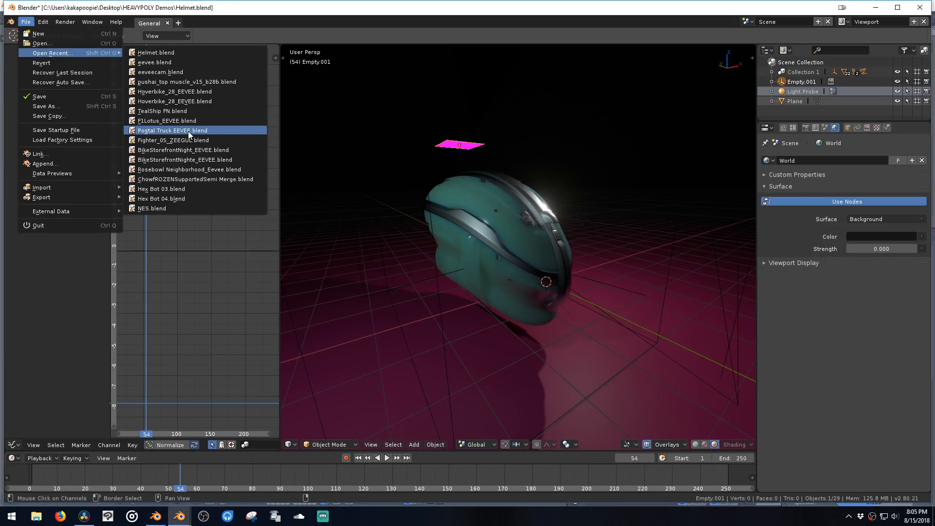
left_click(191, 82)
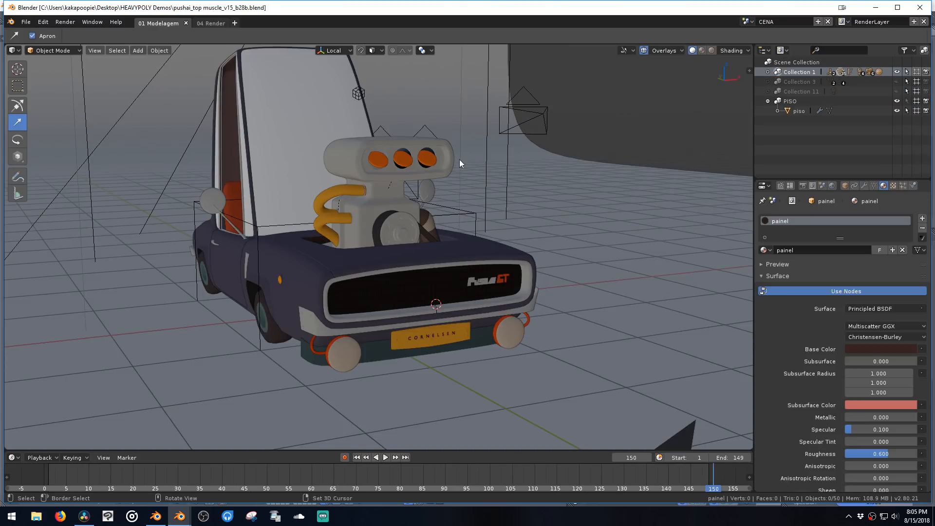
middle_click_drag(361, 254, 407, 285)
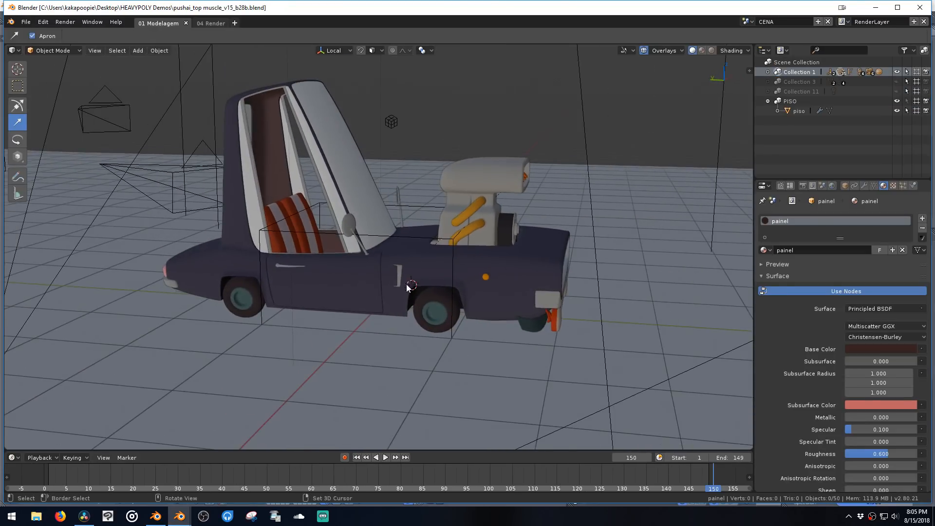
left_click(711, 52)
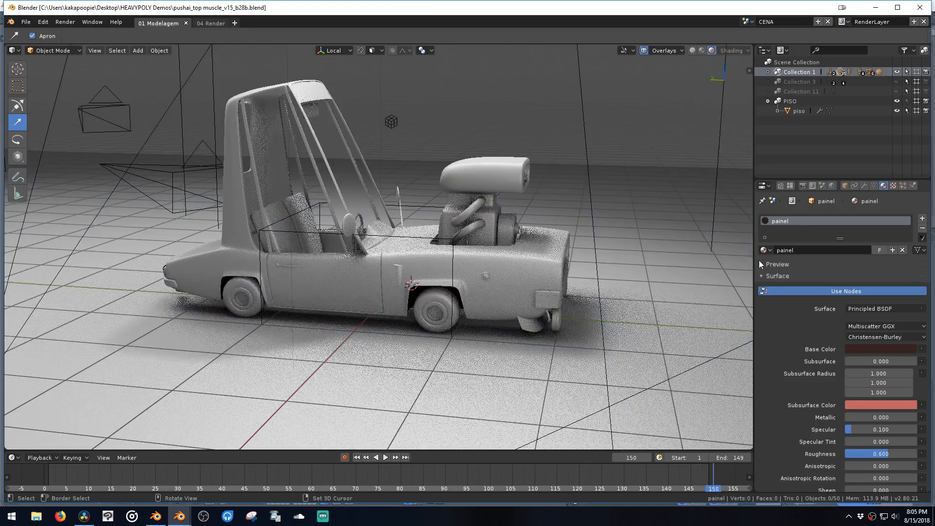
middle_click_drag(517, 251, 348, 263)
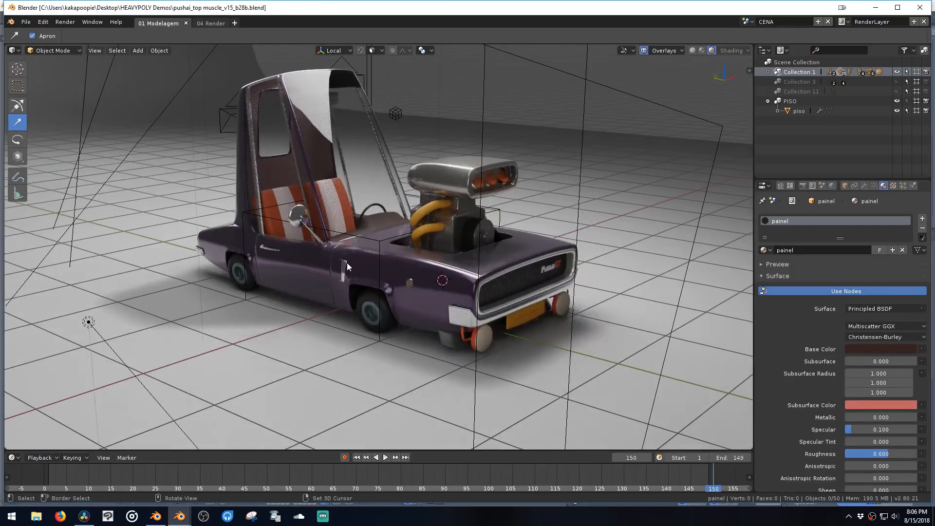
Step: Select the purple car body and show its carroceria material preview, trying the cube shape before choosing the sphere
left_click(374, 270)
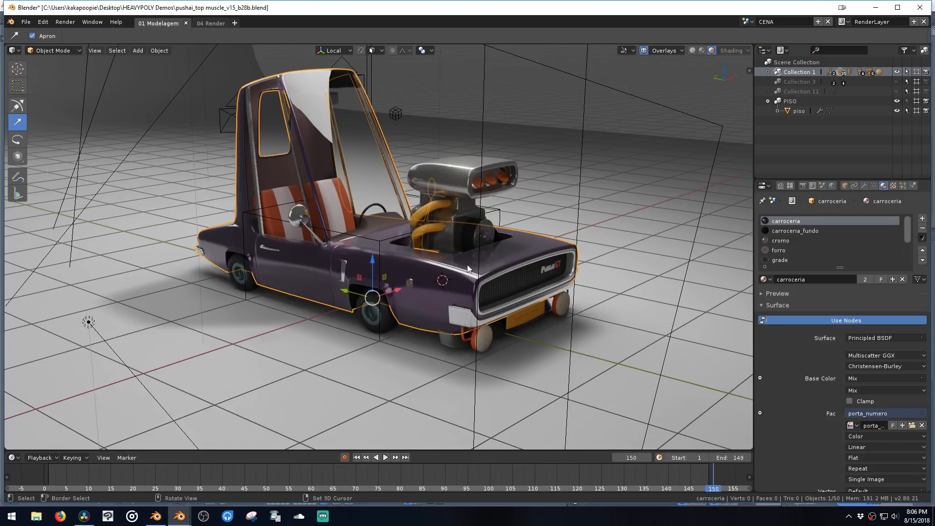
middle_click_drag(468, 268, 478, 246)
key("g")
right_click(400, 252)
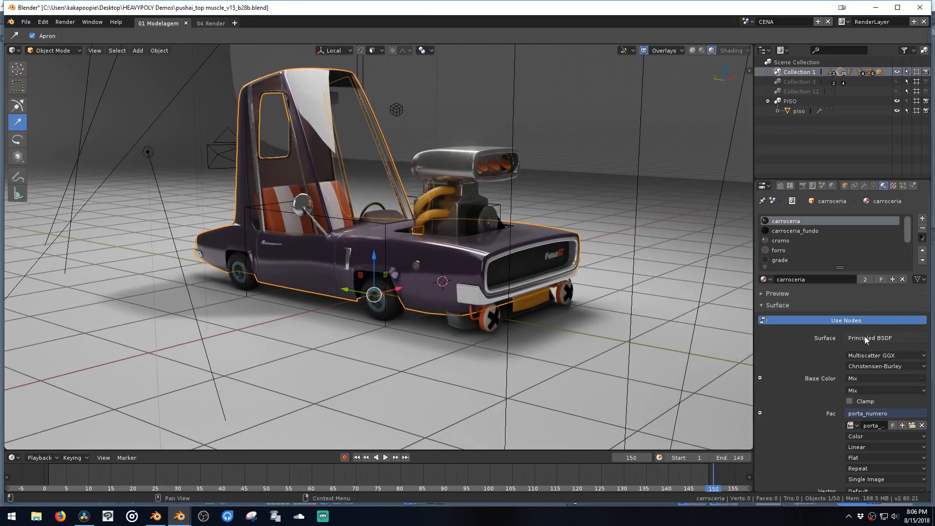
left_click(810, 294)
left_click(920, 328)
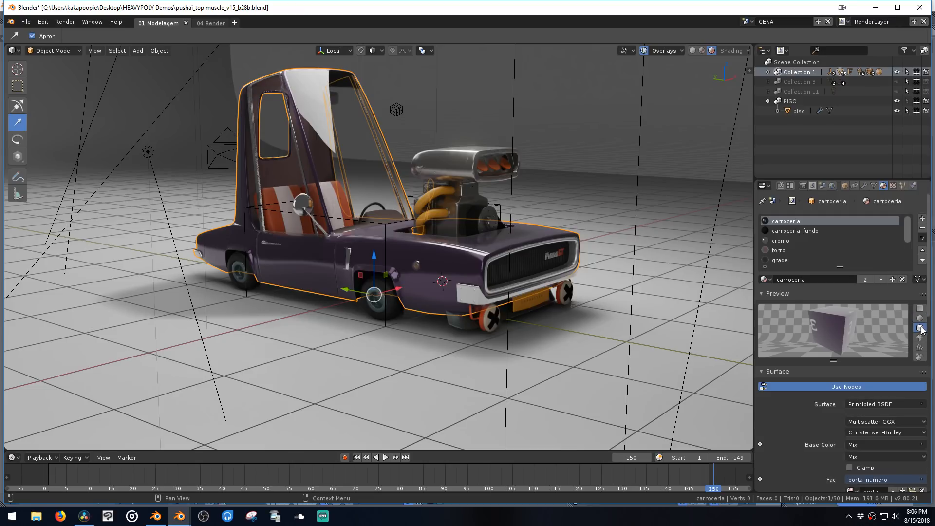
left_click(920, 318)
Step: Switch the car body into Edit Mode and return it to Object Mode
key("Tab")
left_click(525, 213)
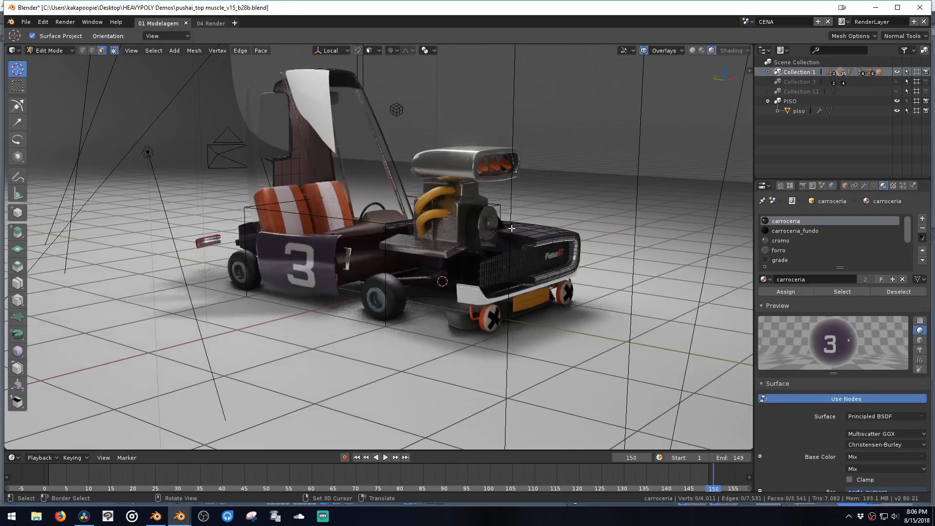
key("space")
left_click(477, 284)
Step: Hide the viewport overlays so the rendered car is shown without grid, light and camera outlines
middle_click_drag(444, 260, 478, 221)
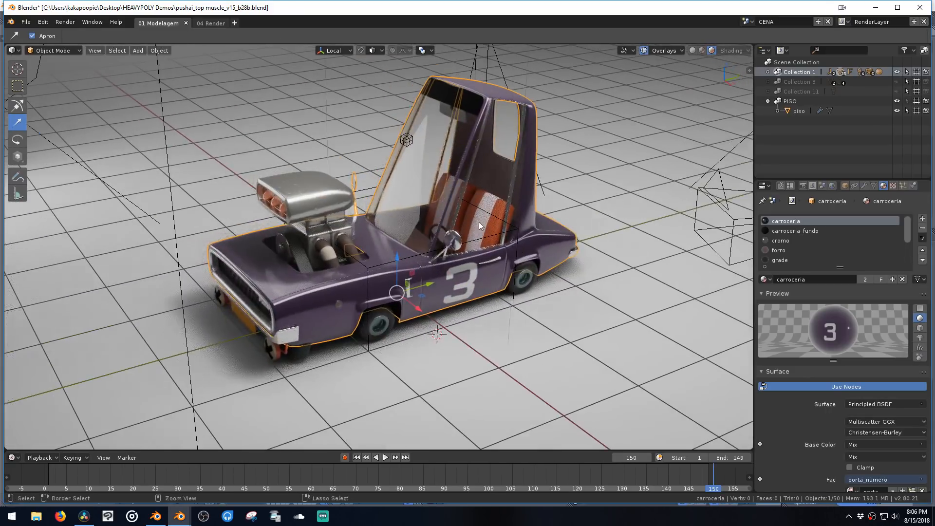
scroll(480, 214, "up", 4)
left_click(644, 51)
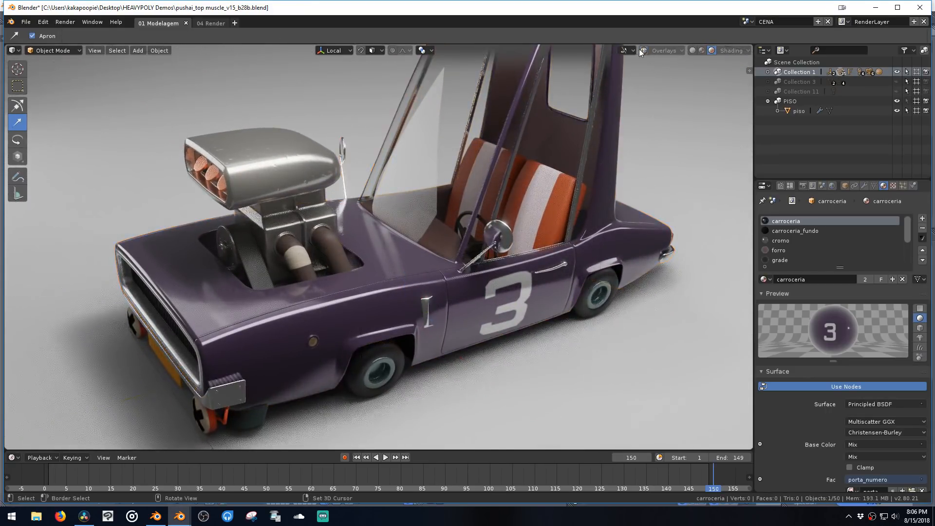
Step: Examine the rendered car from all around, including the dashboard, seats, engine intake and front grille up close
middle_click_drag(457, 245, 406, 260)
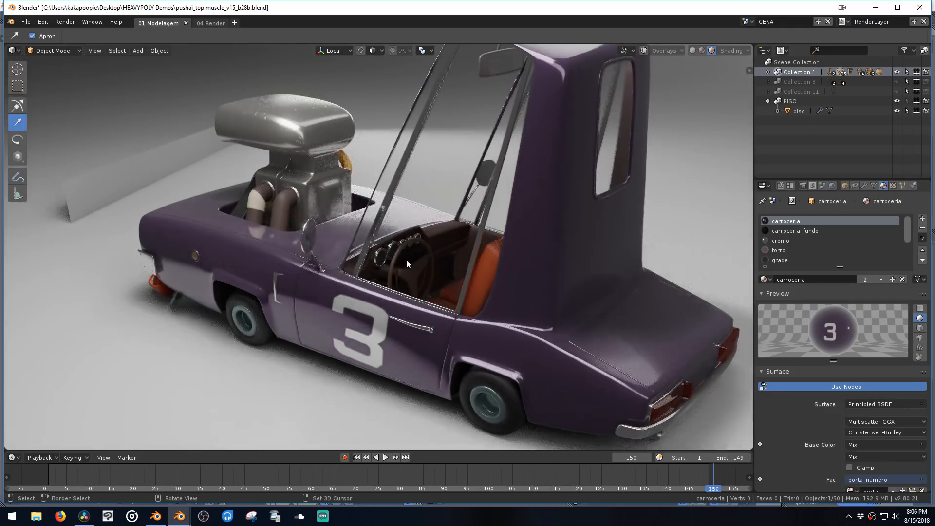
key("g")
left_click(411, 274)
scroll(417, 274, "down", 5)
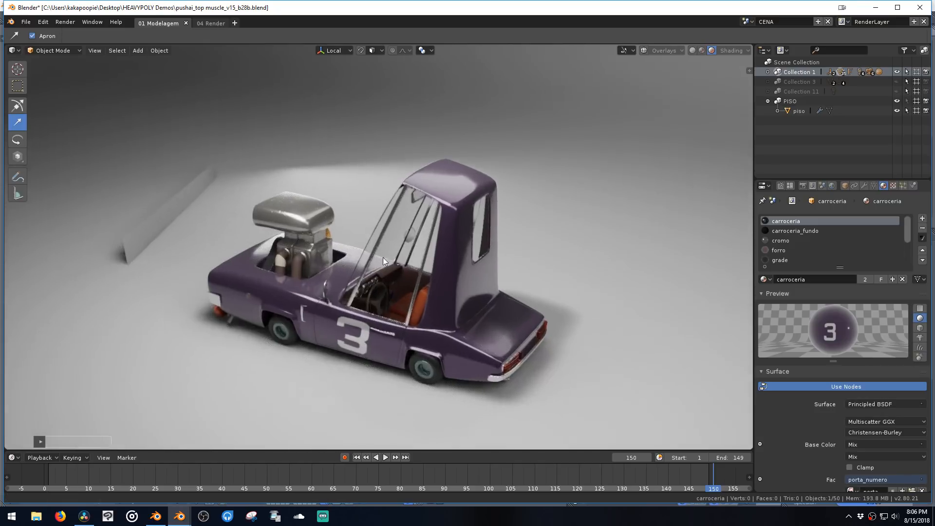
scroll(385, 254, "up", 6)
mouse_move(385, 253)
middle_mouse_down()
mouse_move(366, 186)
mouse_move(374, 254)
middle_mouse_up()
scroll(377, 233, "up", 5)
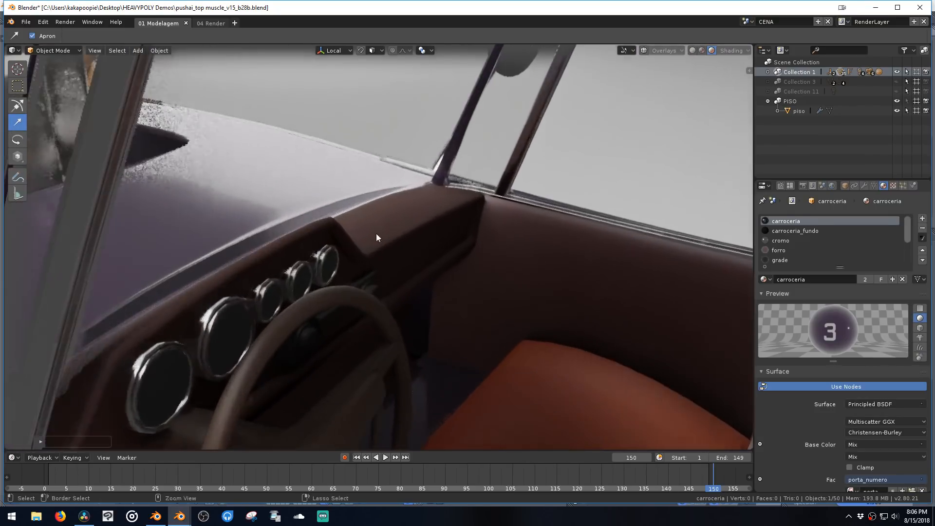
middle_click_drag(370, 199, 367, 159, "shift")
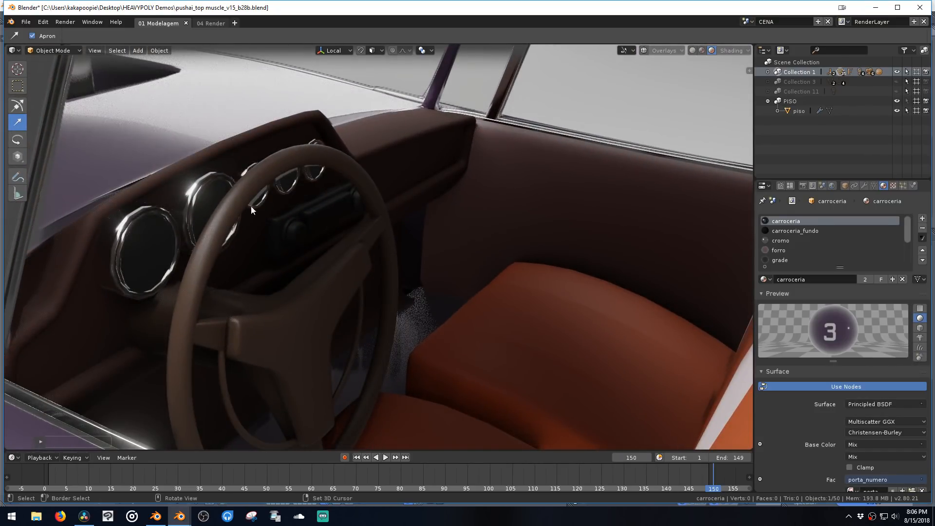
scroll(363, 240, "down", 4)
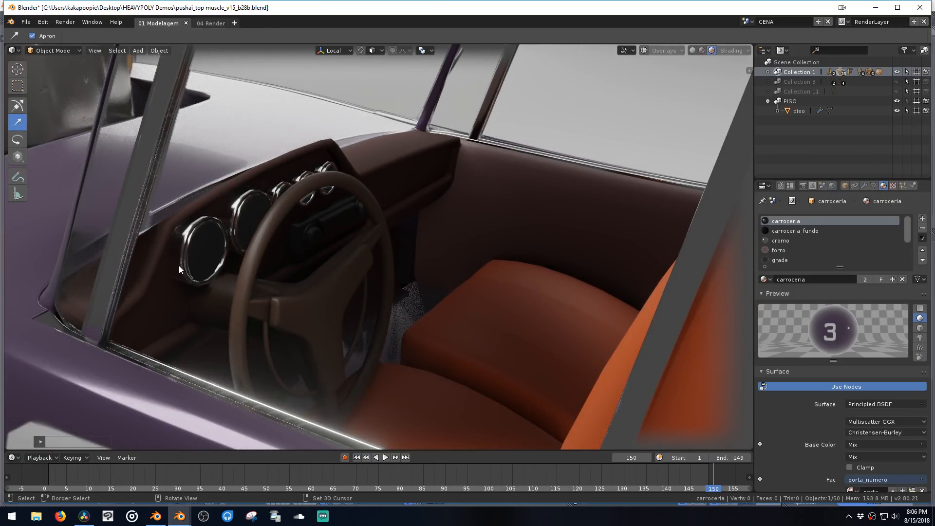
middle_click_drag(179, 265, 313, 313, "ctrl")
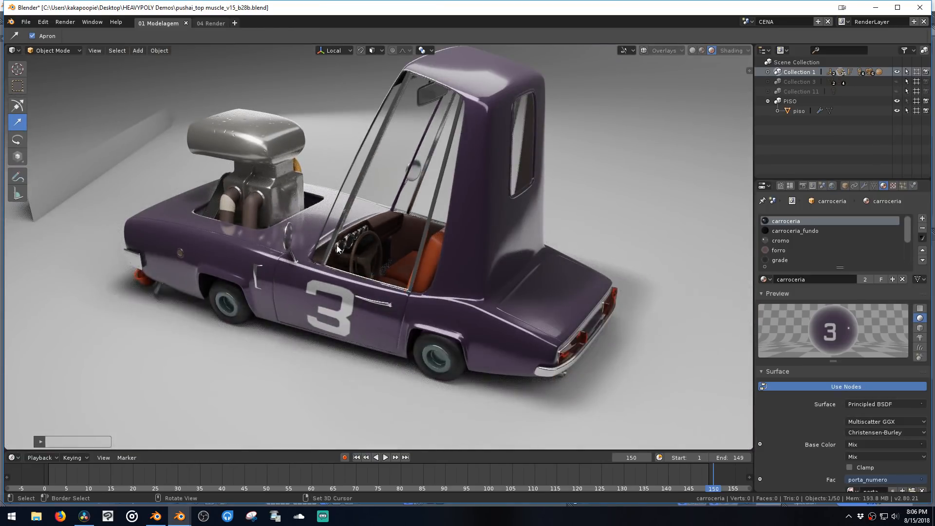
middle_click_drag(271, 260, 430, 214)
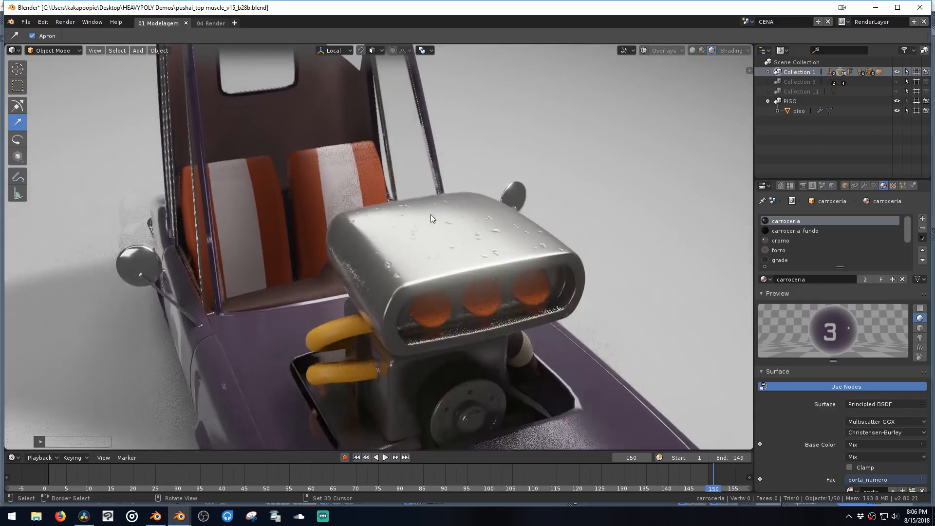
middle_click_drag(418, 274, 428, 163)
middle_click_drag(500, 147, 469, 156)
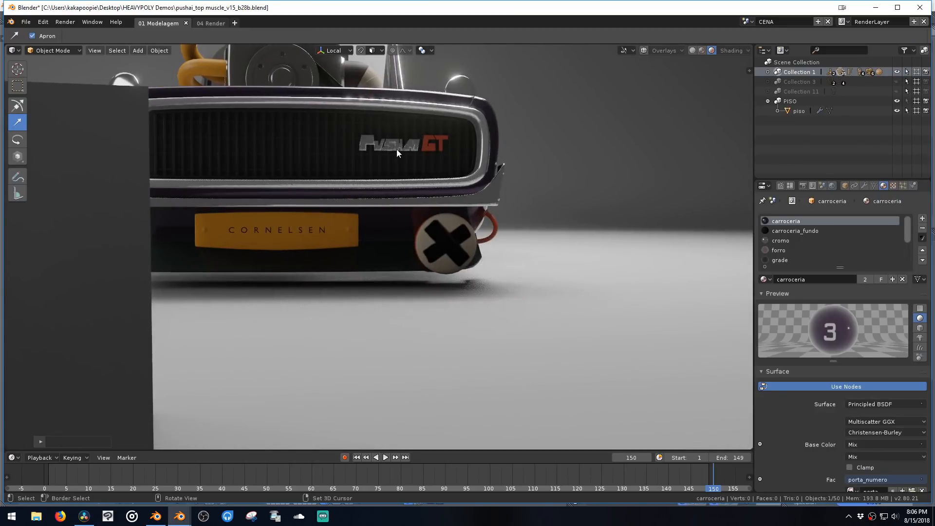
middle_click_drag(391, 171, 368, 233)
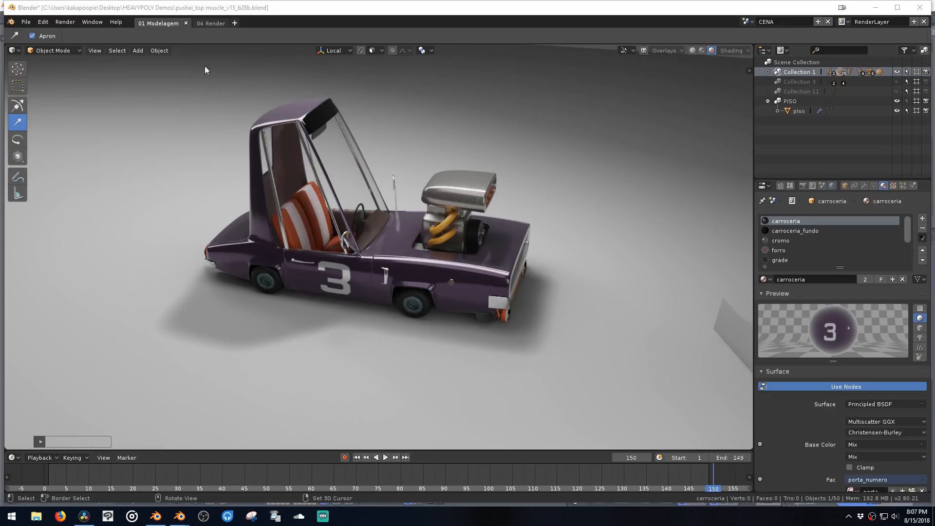
Step: Open the recent file F1Lotus_EEVEE.blend
left_click(26, 23)
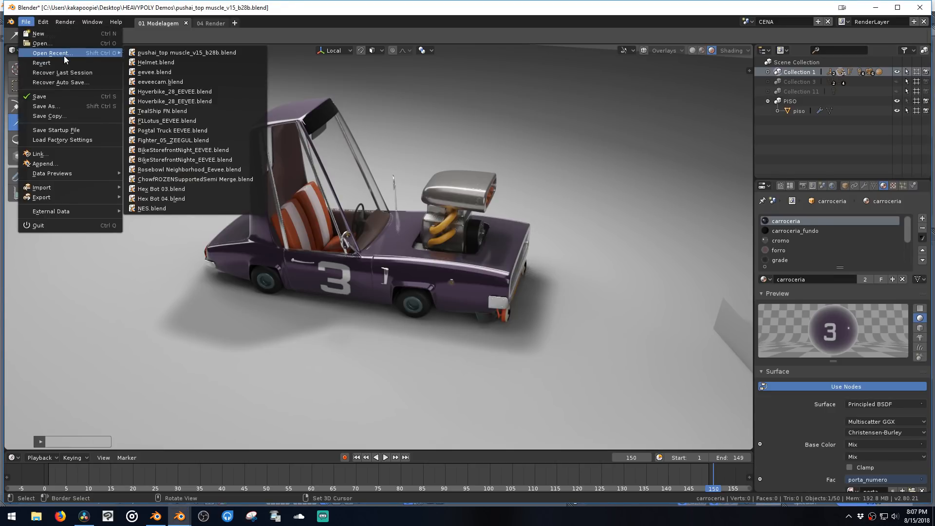
mouse_move(80, 53)
left_click(193, 120)
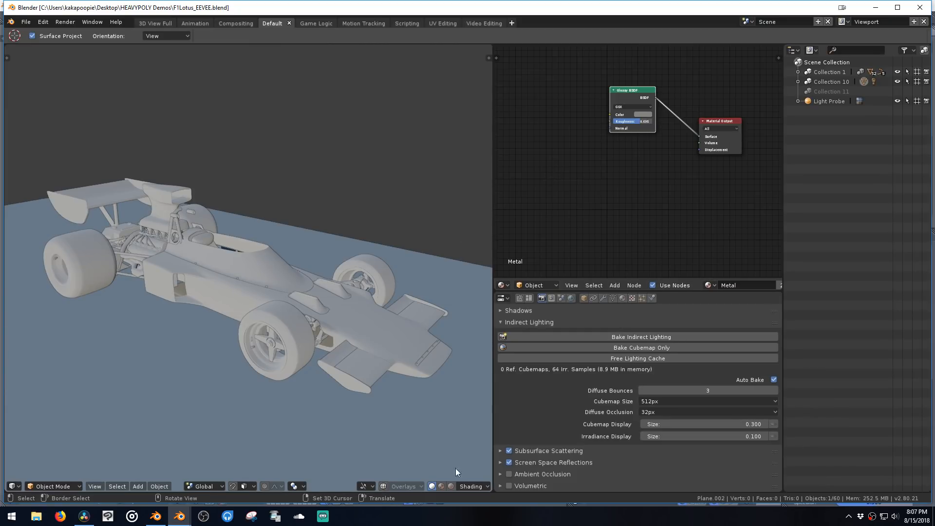
Step: Display the race car in rendered shading and widen the 3D viewport toward the node editor
left_click(453, 486)
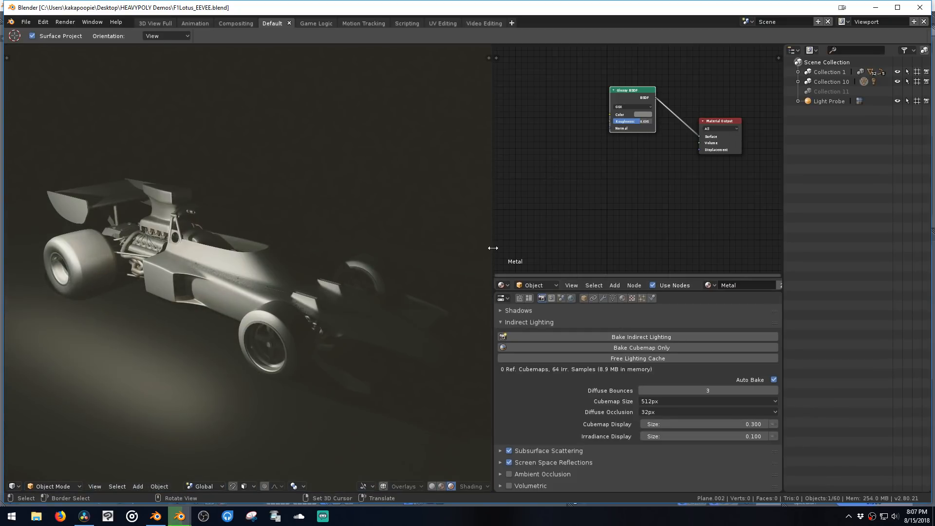
left_click_drag(493, 248, 599, 254)
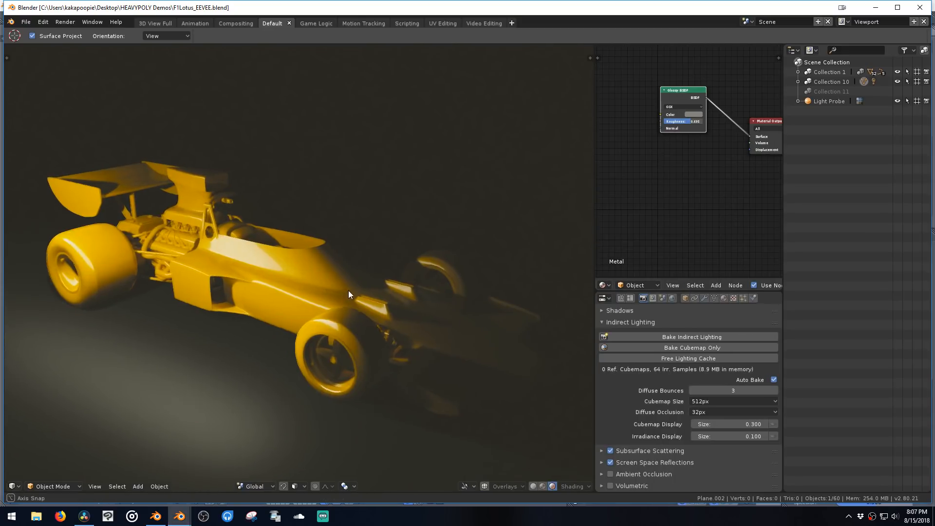
mouse_move(349, 290)
middle_mouse_down()
mouse_move(400, 292)
mouse_move(346, 275)
mouse_move(348, 264)
mouse_move(418, 282)
mouse_move(347, 257)
mouse_move(372, 244)
middle_mouse_up()
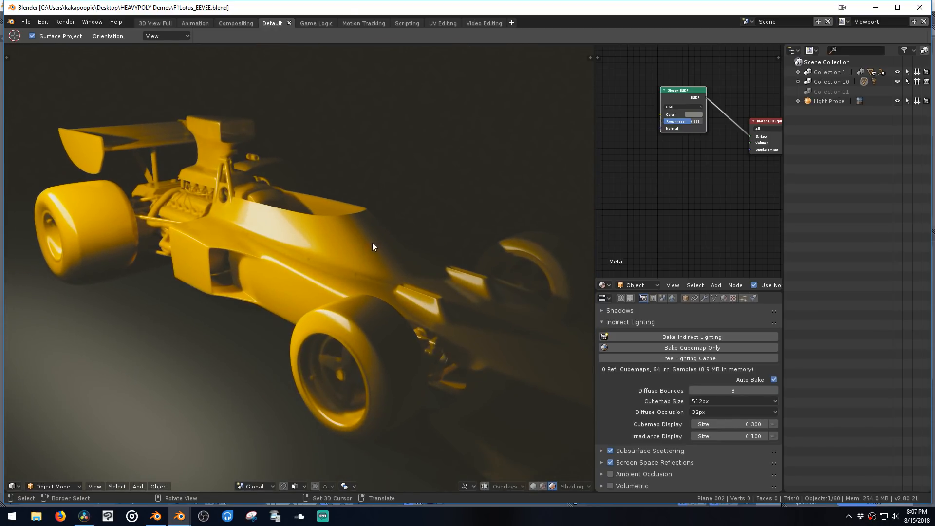
Step: Select the race car's cabin and adjust the Subsurface of its Matte White Principled BSDF to about 0.11
left_click(334, 250)
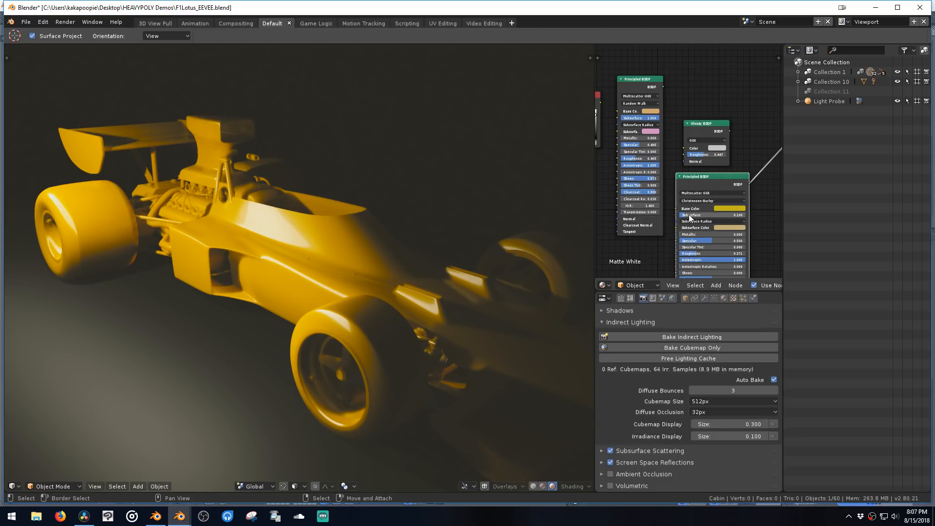
left_click_drag(689, 216, 722, 211)
left_click_drag(740, 215, 693, 220)
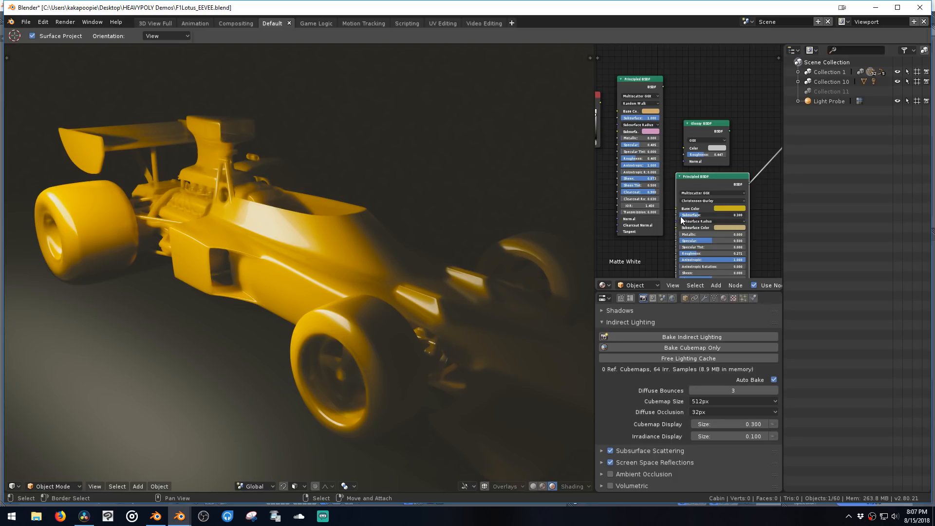
scroll(360, 227, "down", 4)
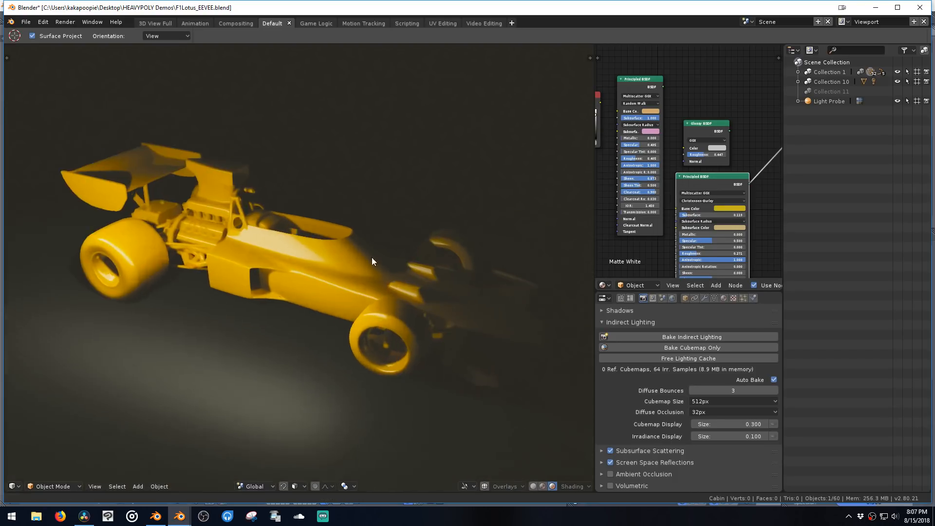
Step: Compare the race car in solid shading with its rendered shading
left_click(534, 485)
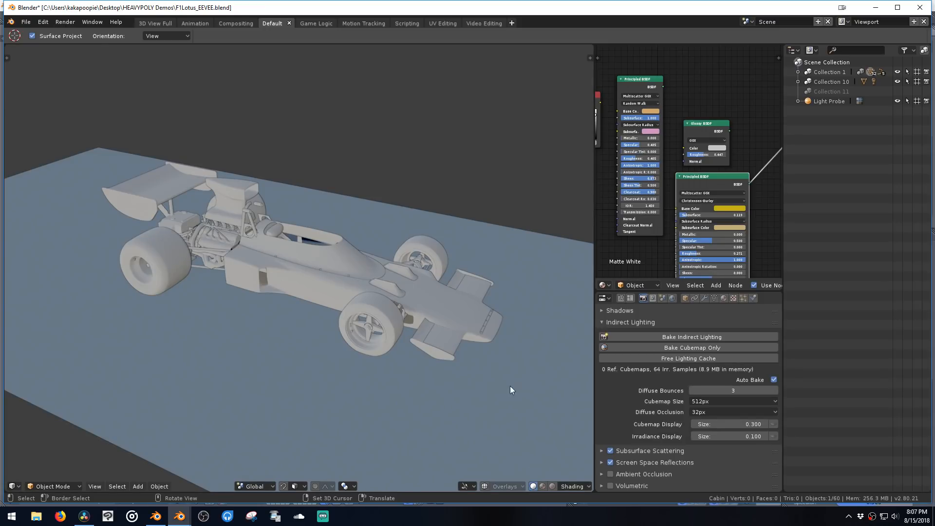
left_click(552, 485)
middle_click_drag(386, 305, 356, 285)
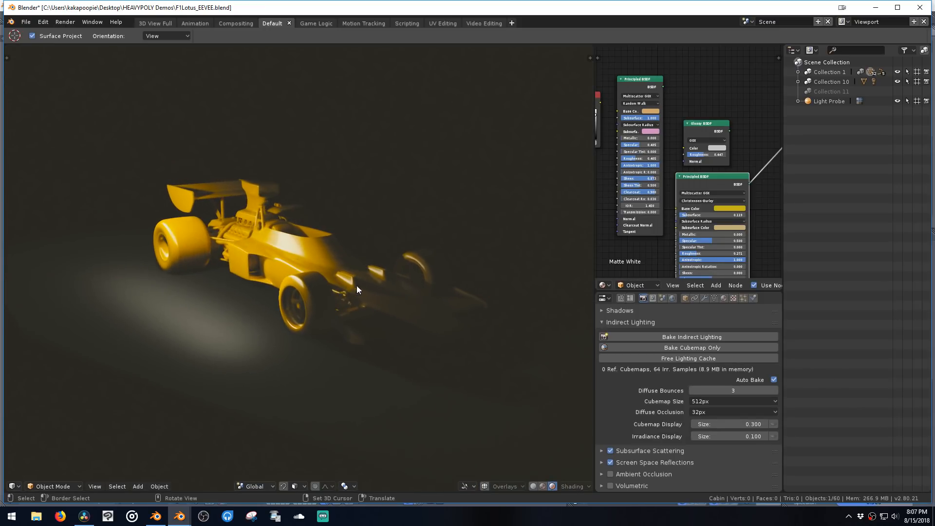
Step: Try the Filmic view transform in the scene's color management and change it to Default
left_click(652, 298)
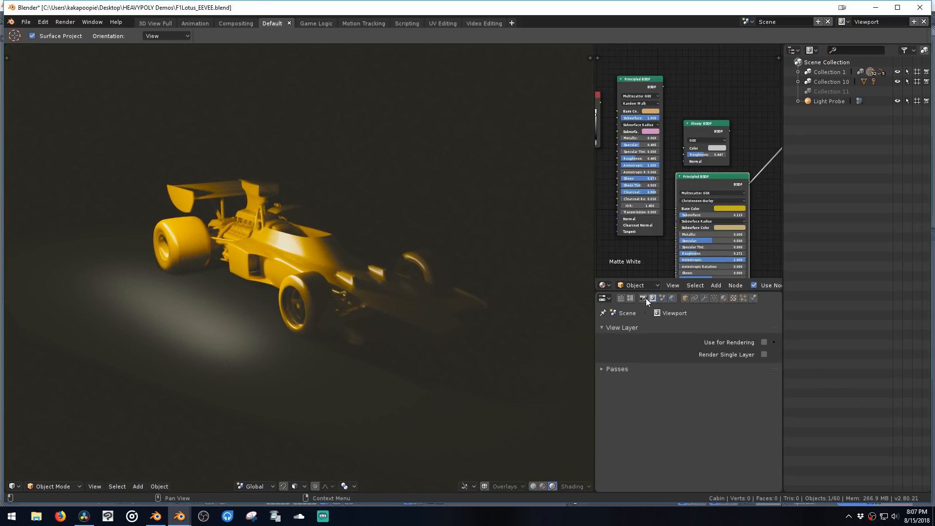
left_click(662, 298)
scroll(681, 342, "down", 6)
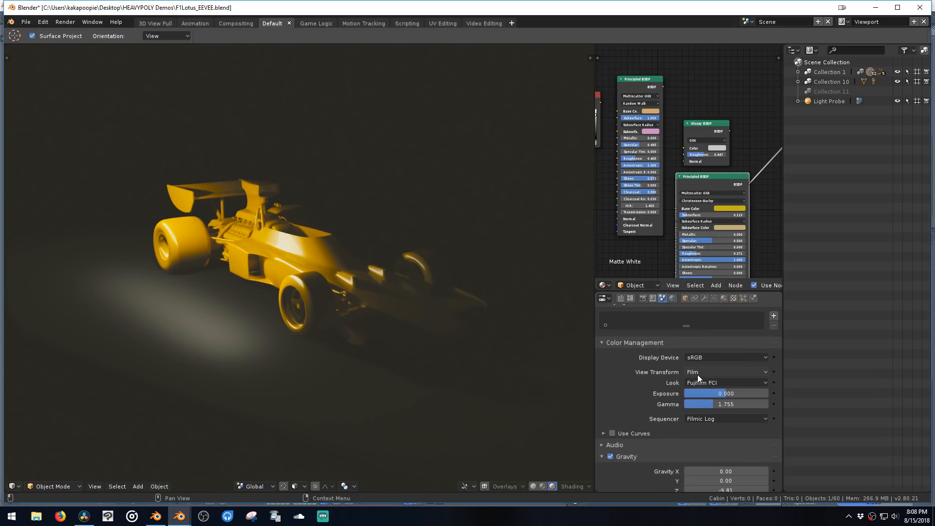
left_click(698, 373)
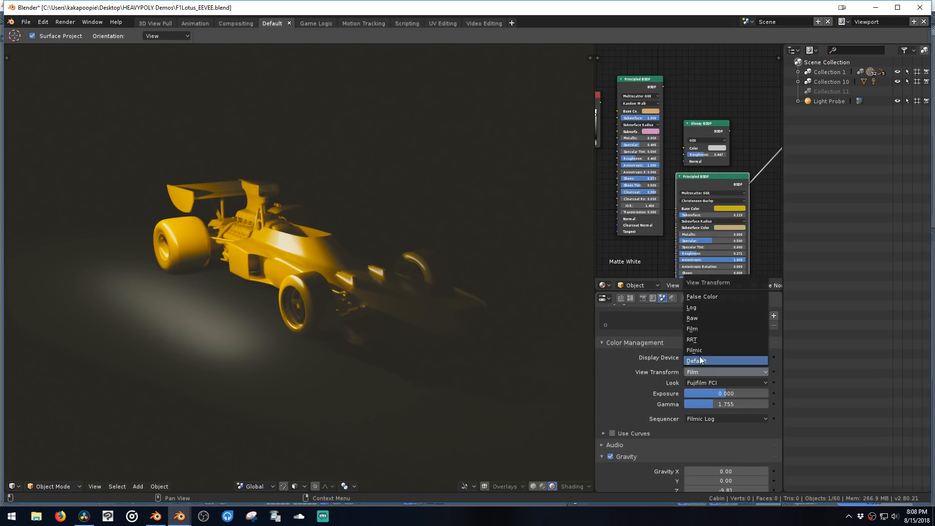
left_click(699, 351)
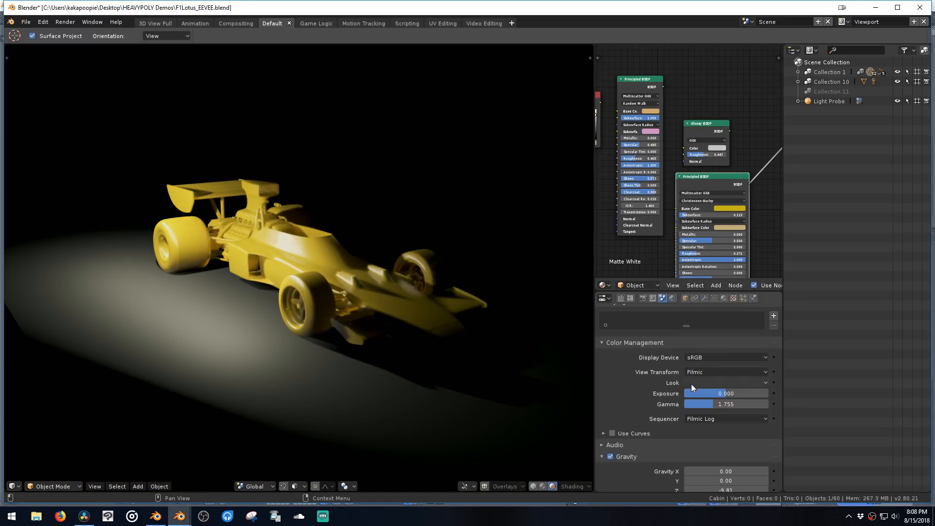
left_click(695, 371)
left_click(697, 360)
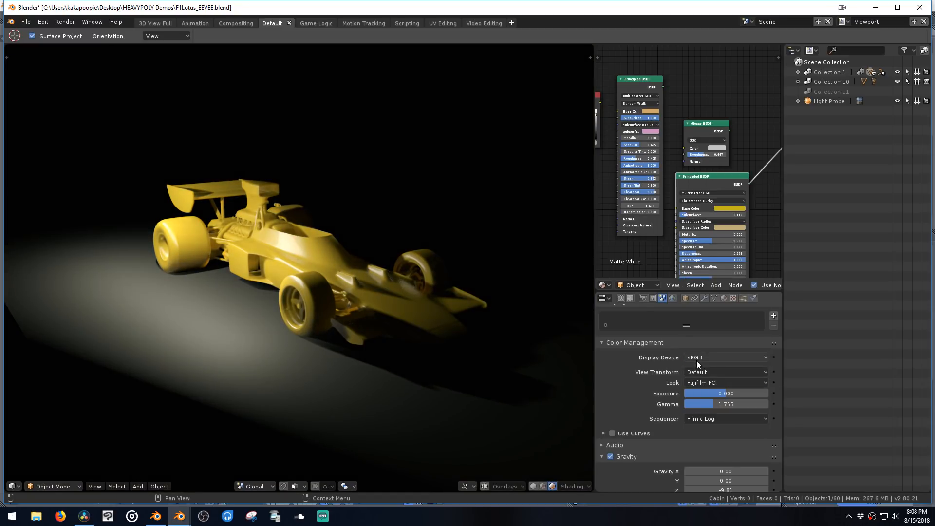
Step: Try the RRT view transform in the scene's color management and set the view transform to Film
left_click(697, 371)
left_click(697, 340)
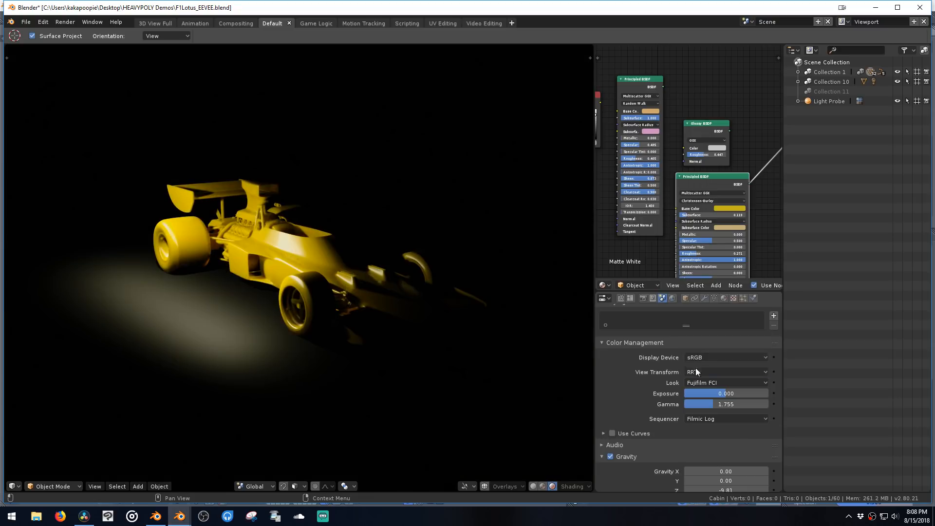
left_click(696, 372)
left_click(696, 332)
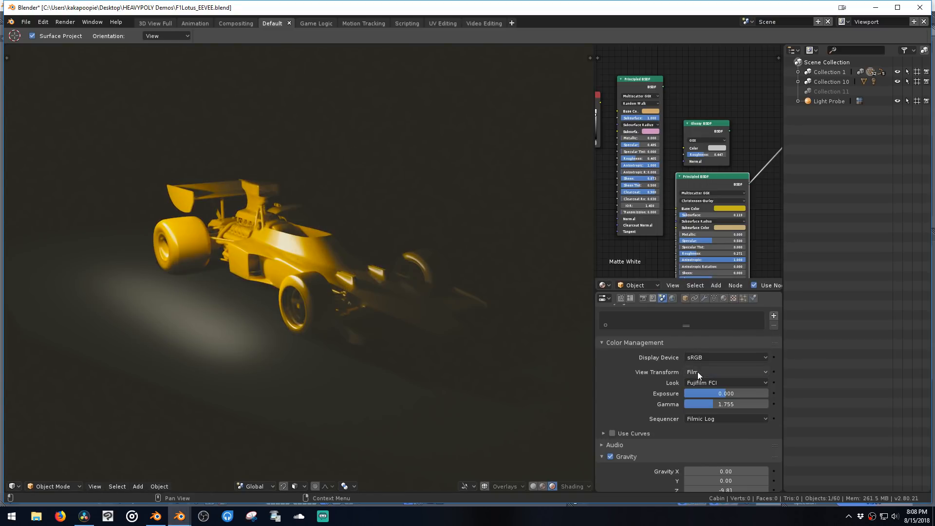
Step: Try the Kodak KAF-3000, Eastman Double X Neg and Fujifilm F-125 looks and set the look to Agfa Advantix 100
left_click(699, 384)
left_click(735, 339)
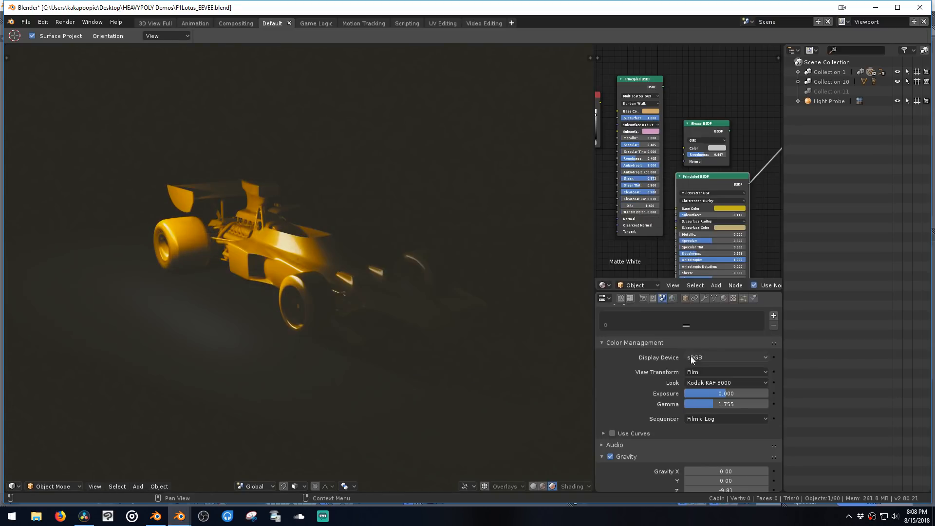
left_click(701, 385)
left_click(717, 275)
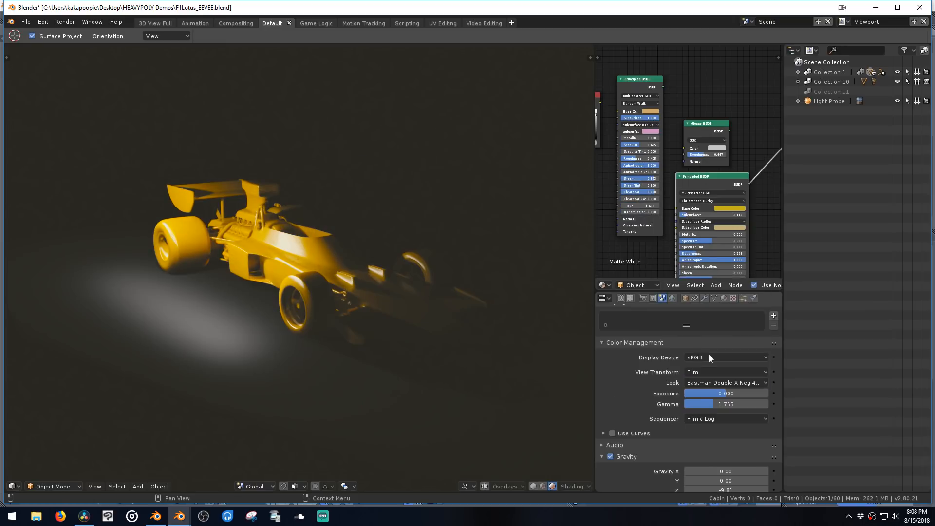
left_click(708, 386)
left_click(680, 263)
left_click(713, 386)
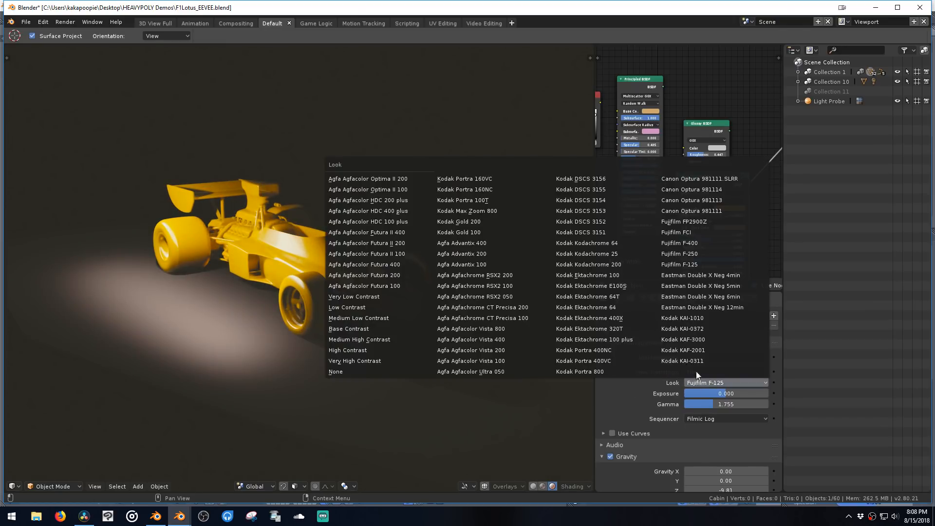
left_click(482, 264)
Step: Turn on the viewport overlays, select the area light beside the race car and move it freely by about 1.32, -0.57, 1.40
mouse_move(300, 268)
middle_mouse_down()
mouse_move(381, 292)
mouse_move(412, 271)
mouse_move(414, 257)
middle_mouse_up()
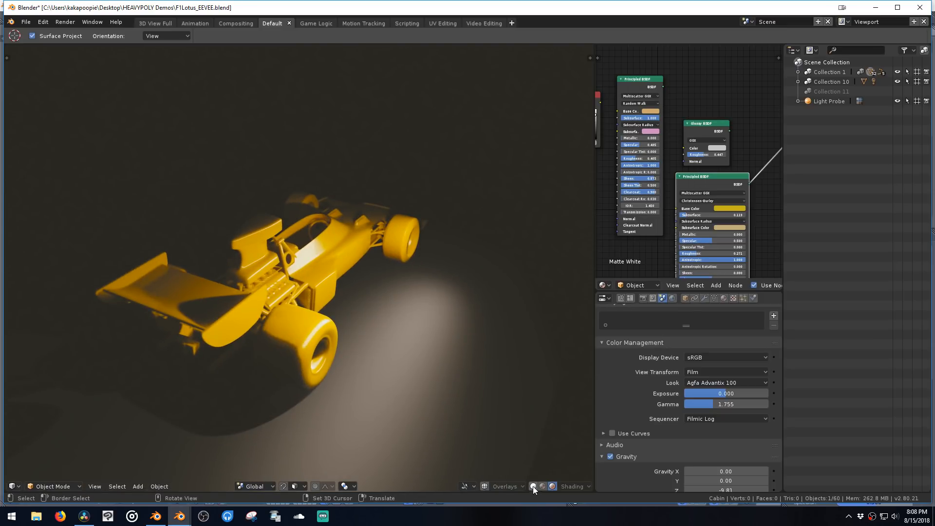
left_click(485, 486)
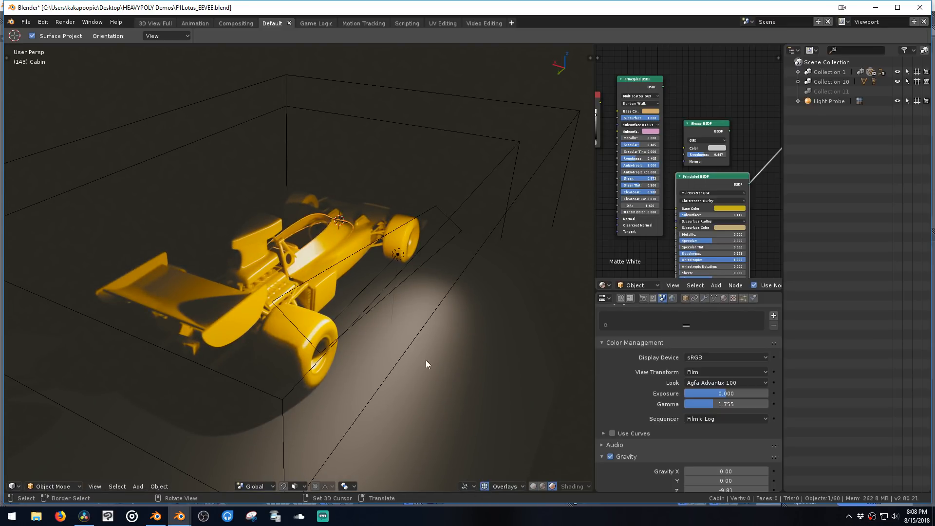
middle_click_drag(427, 360, 397, 271)
left_click(398, 223)
mouse_move(399, 223)
middle_mouse_down()
mouse_move(418, 242)
mouse_move(389, 234)
middle_mouse_up()
key("g")
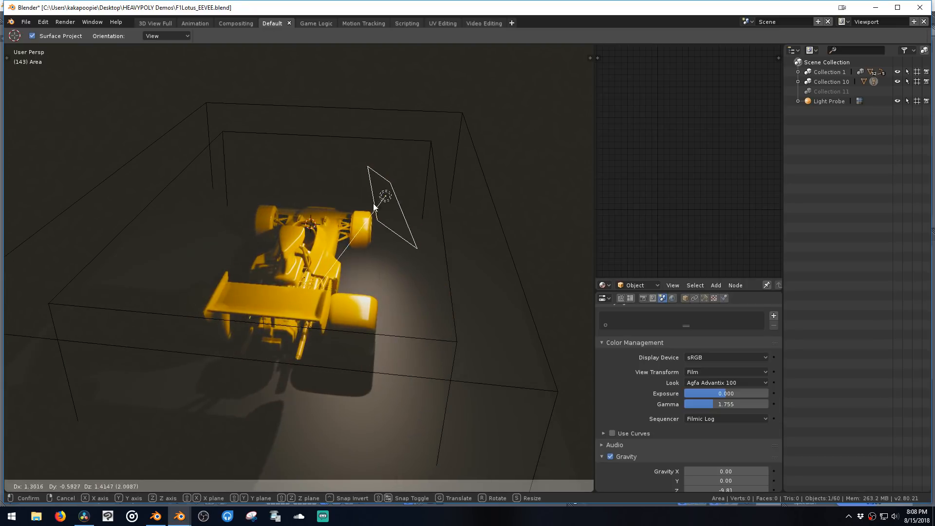
left_click(350, 200)
Step: Move the selected area light about 0.16 along the global X axis and reposition it along the global Y axis
scroll(350, 199, "up", 5)
middle_click_drag(357, 191, 319, 246)
key("g")
key("x")
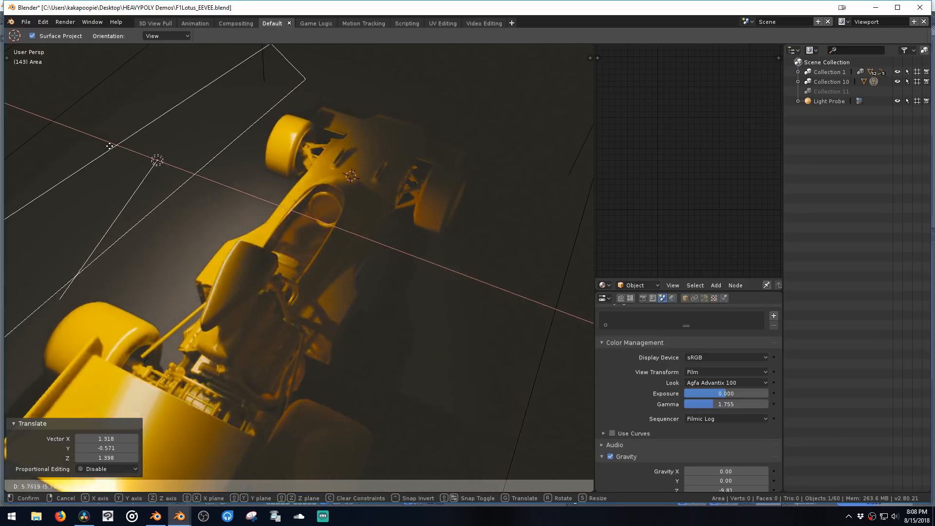
left_click(376, 253)
middle_click_drag(377, 253, 319, 234)
key("g")
key("y")
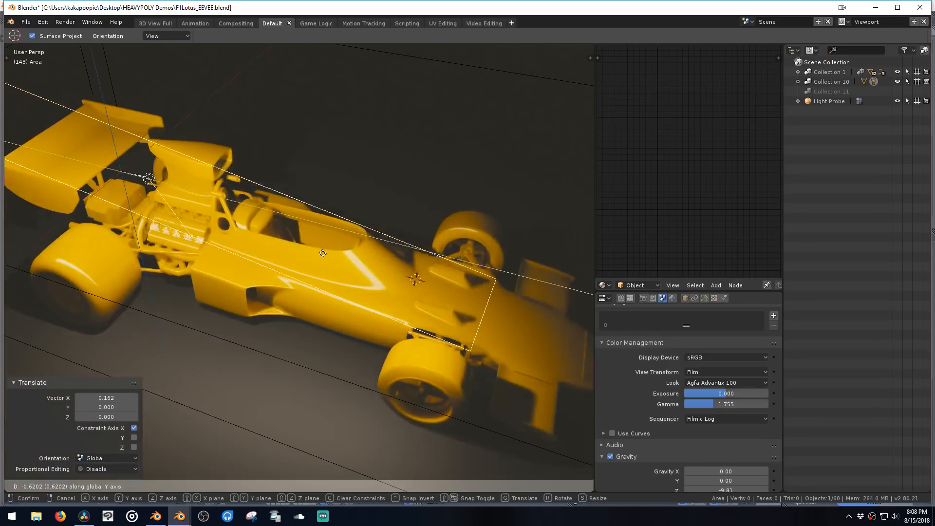
left_click(493, 308)
Step: Shift the area light about 3.38 along the global X axis to one side of the race car
middle_click_drag(414, 283, 473, 248)
key("g")
key("x")
left_click(460, 269)
Step: Duplicate the area light and place the copy about -5.61 along the global X axis on the car's other side
key("shift+d")
key("x")
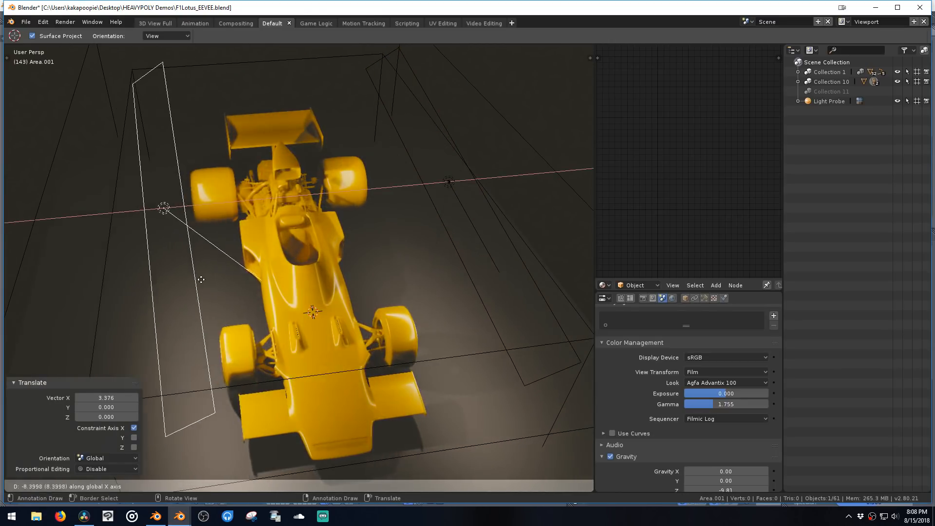
left_click(314, 269)
middle_click_drag(316, 268, 437, 243)
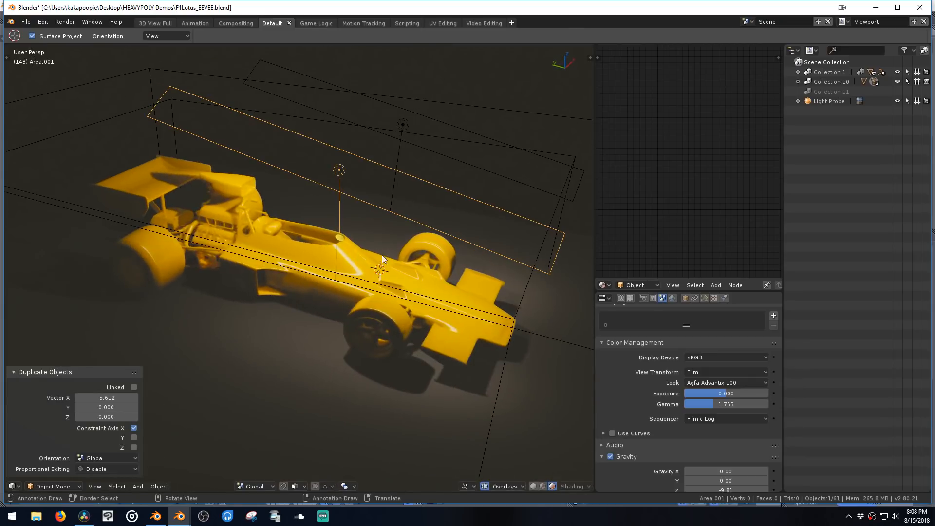
Step: Scale the duplicated area light along the Y axis and slide it along Y above the race car
key("s")
key("y")
left_click(525, 315)
key("g")
key("y")
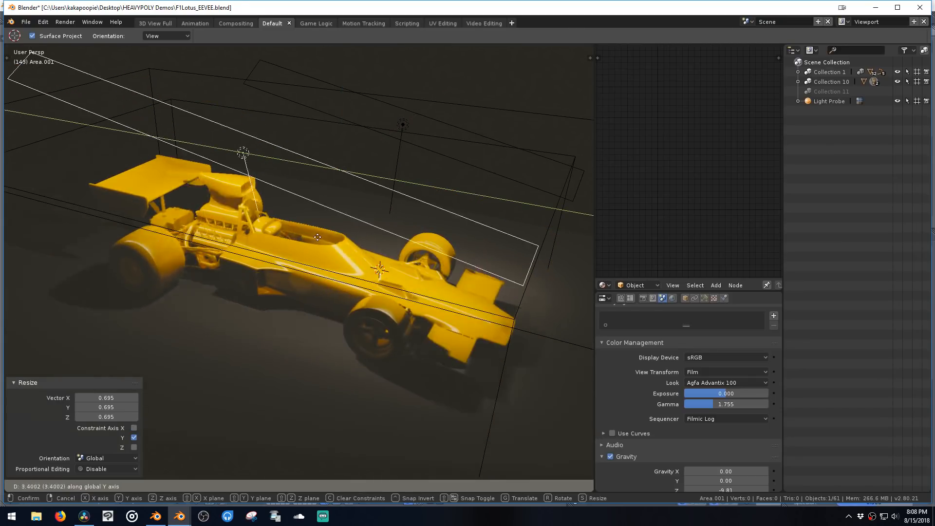
left_click(468, 275)
Step: Reposition the duplicated area light freely around the car and shift it about -0.47 along the global X axis
middle_click_drag(469, 276, 356, 247)
key("g")
left_click(253, 242)
middle_click_drag(254, 242, 303, 256)
key("g")
left_click(383, 244)
key("g")
key("x")
left_click(406, 264)
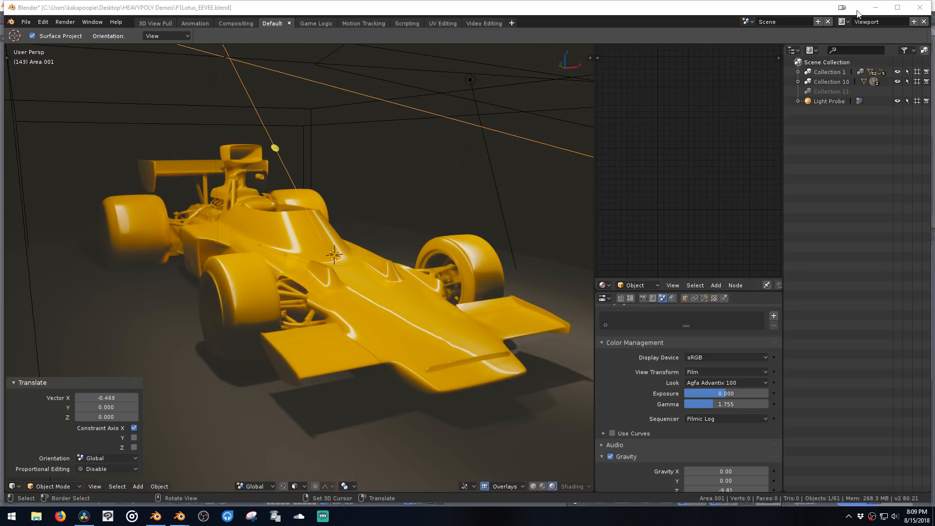
Step: Open the recent file Hoverbike_28_EEVEE.blend and display its camera view in rendered shading
left_click(26, 21)
mouse_move(51, 53)
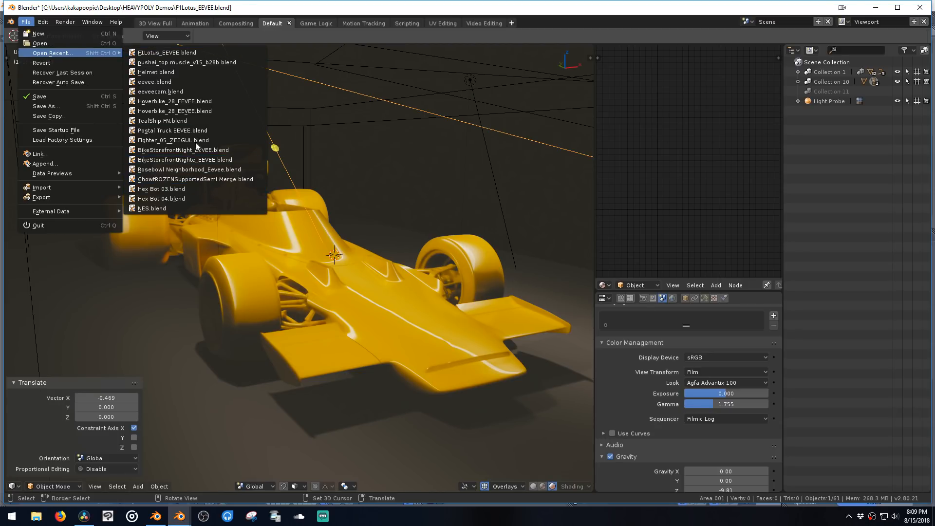
left_click(207, 101)
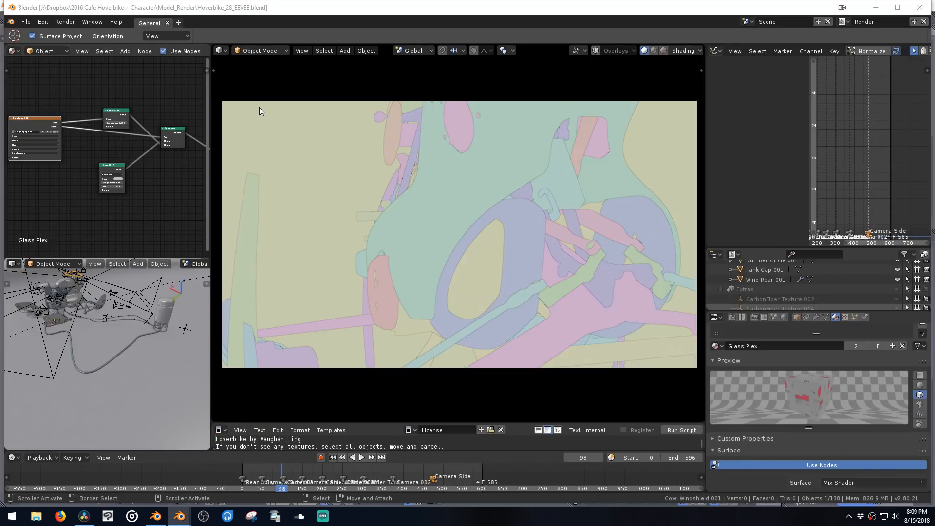
left_click(664, 49)
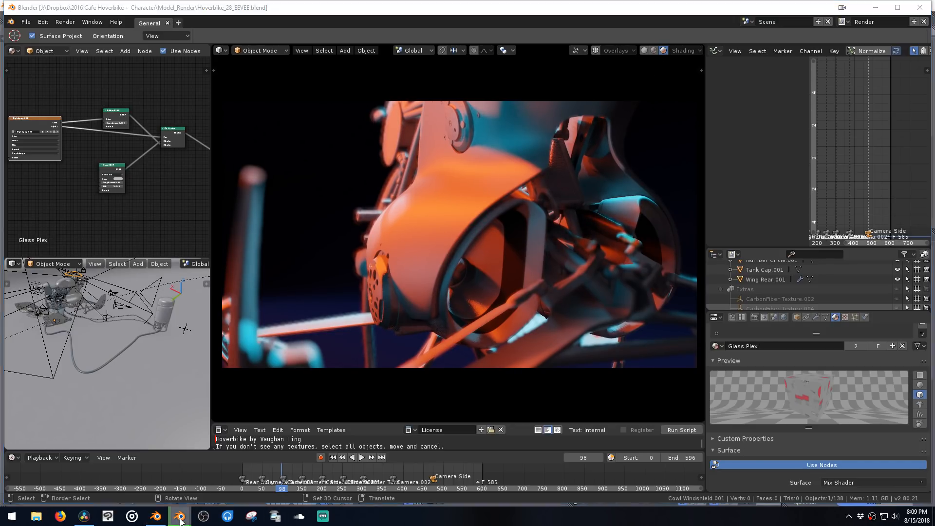
Step: Close the extra Blender window holding the second hoverbike scene and switch to the remaining hoverbike window
mouse_move(179, 516)
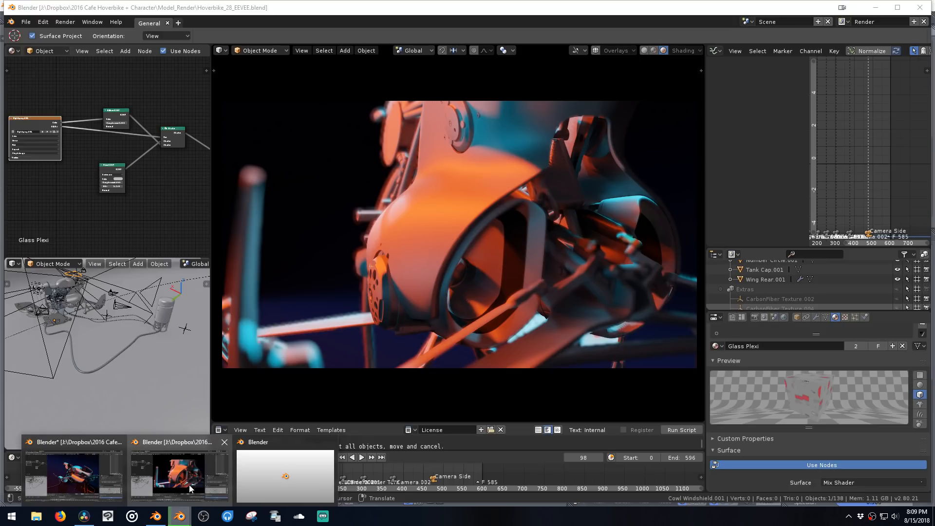
left_click(225, 444)
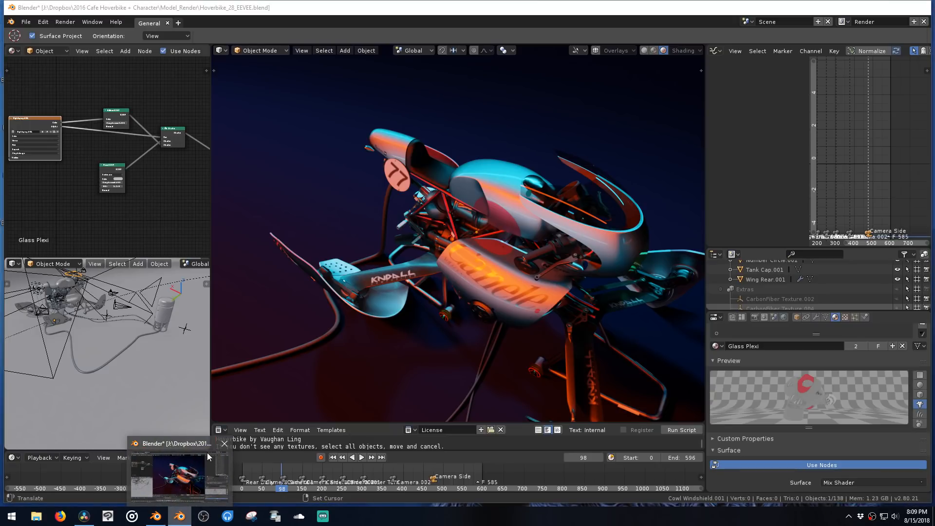
left_click(199, 447)
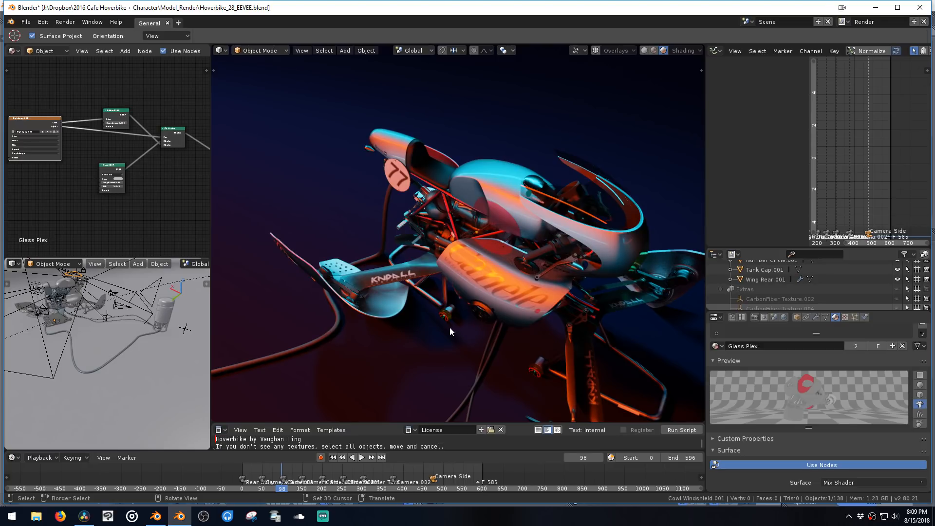
Step: Inspect the rendered hoverbike from several angles and play its light animation up to frame 146
middle_click_drag(512, 276, 492, 246)
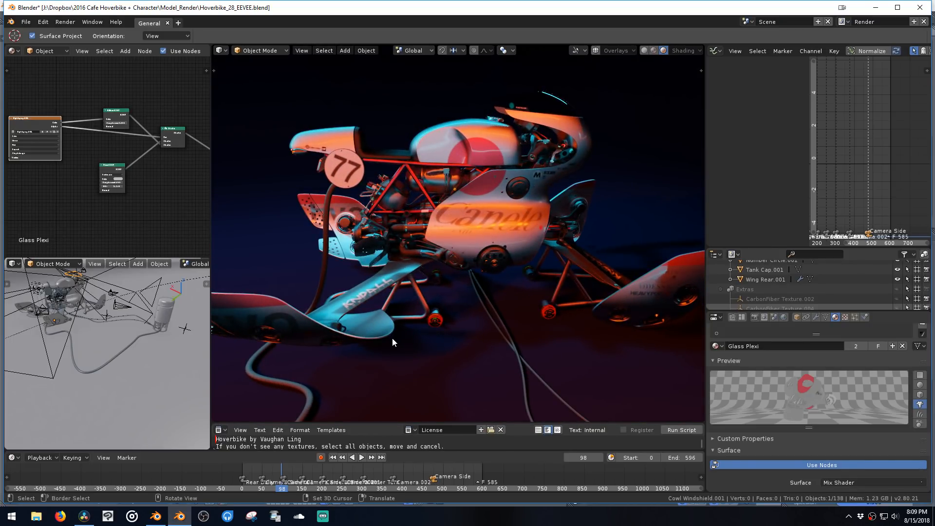
middle_click_drag(389, 342, 394, 323)
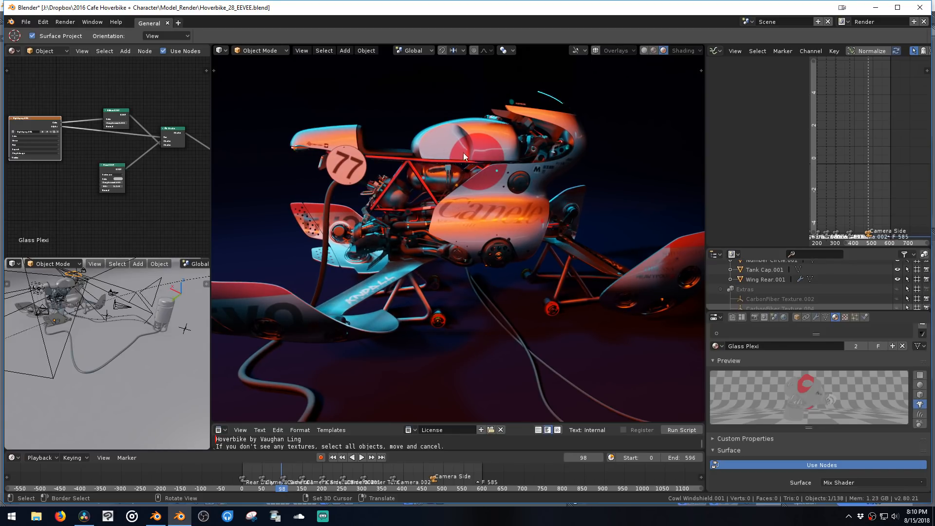
key("space")
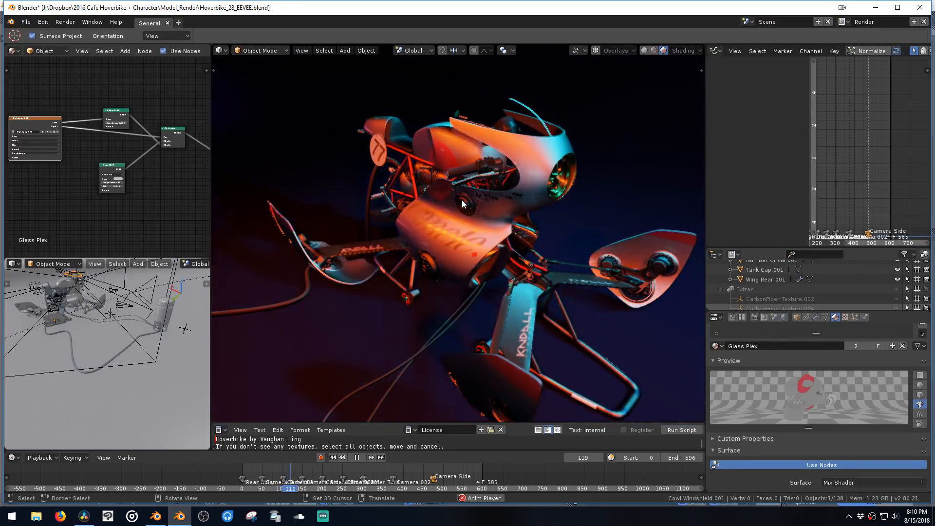
key("space")
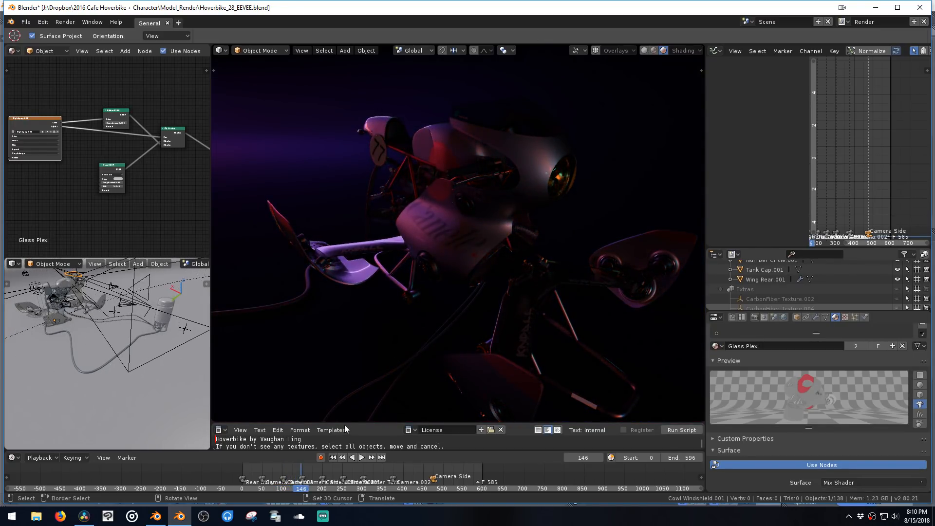
Step: Look through the scene camera and play the hoverbike animation briefly from frame 146
key("grave")
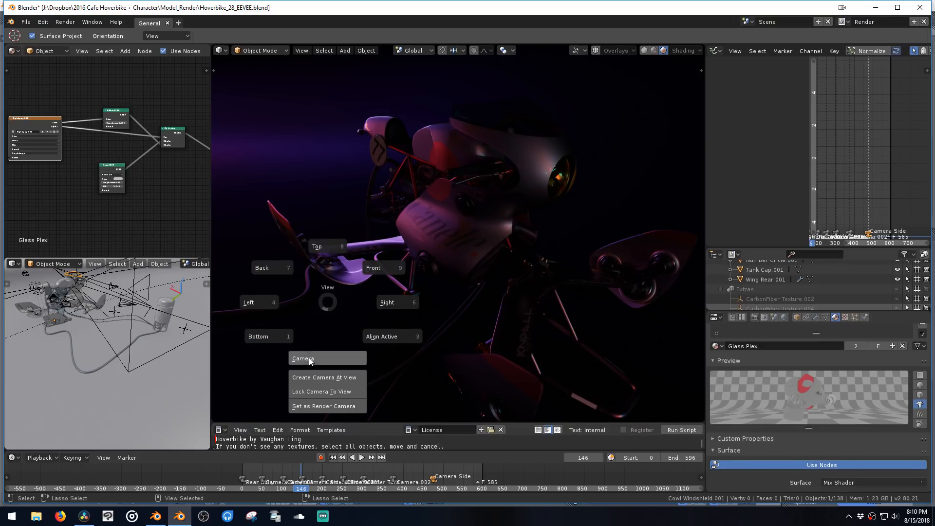
left_click(306, 359)
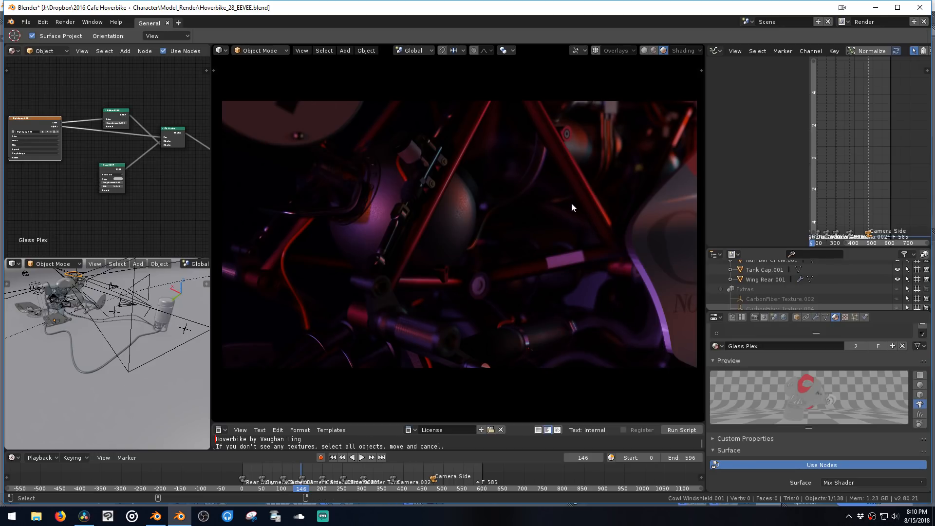
key("space")
key("space")
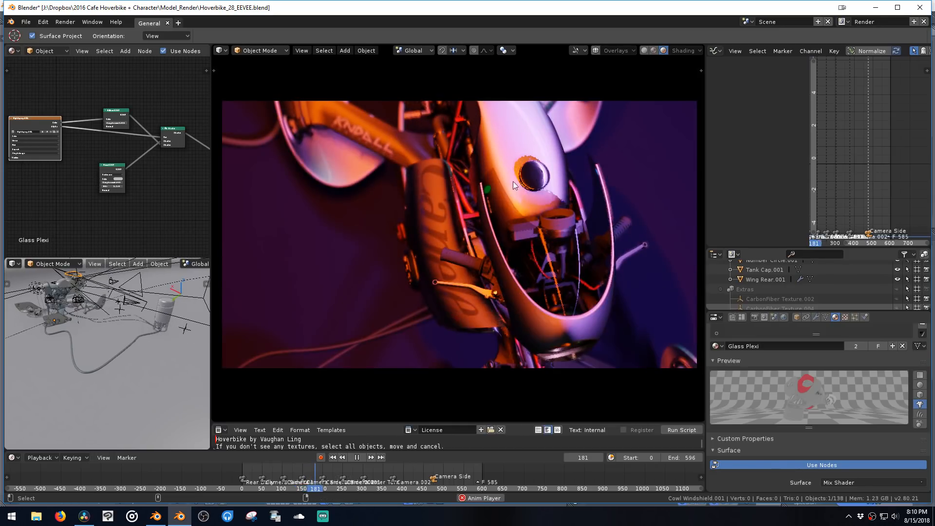
Step: Step back frame by frame to frame 162 to examine the camera's depth of field on the hoverbike
key("Left")
key("Left")
key("Left")
key("Left")
key("Left")
key("Left")
key("Left")
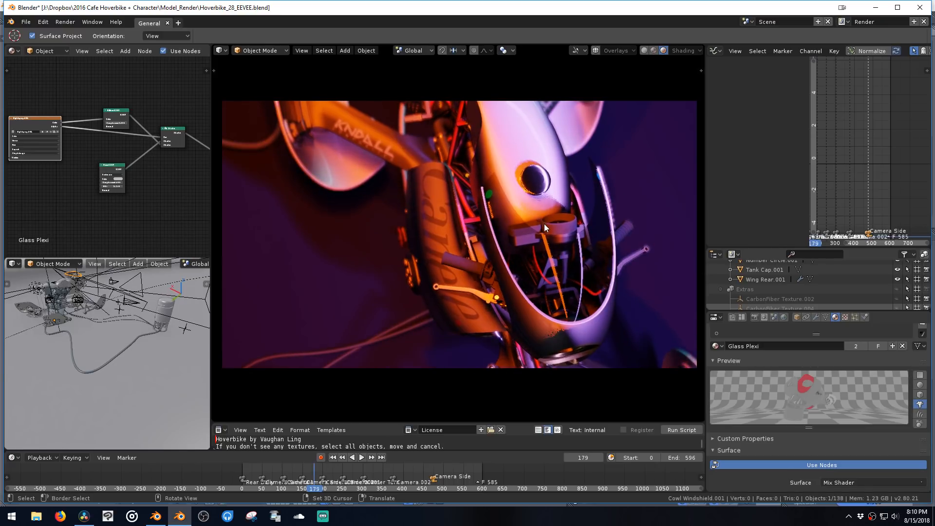
key("Left")
key("Left")
key("Left")
key("Left")
key("Left")
key("Left")
key("Left")
key("Left")
key("Left")
key("Left")
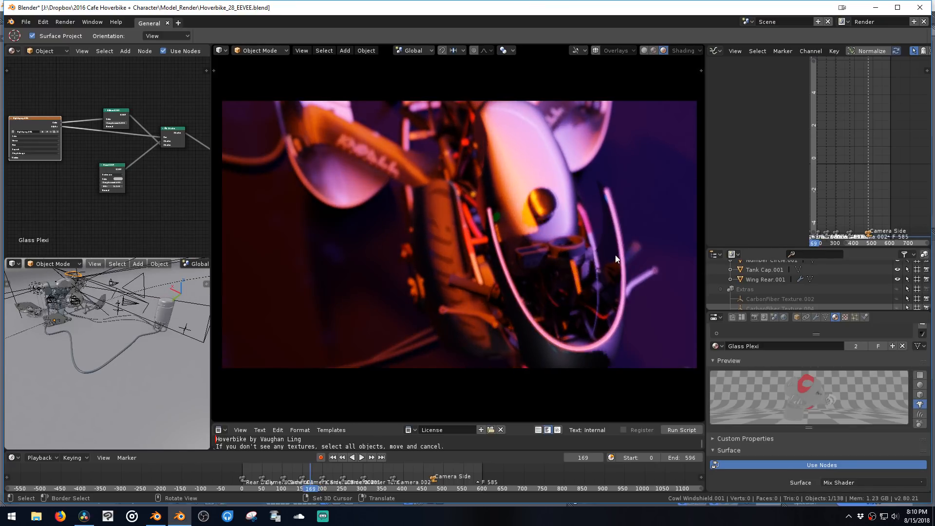
key("Left")
key("Left")
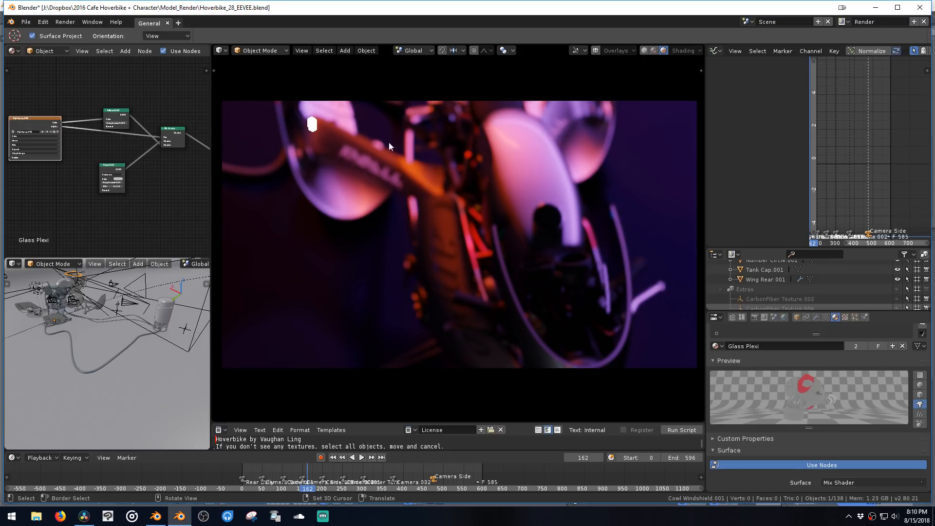
Step: Step forward frame by frame to frame 185 and play the camera animation on to frame 290
key("Right")
key("Right")
key("Right")
key("Right")
key("Right")
key("Right")
key("Right")
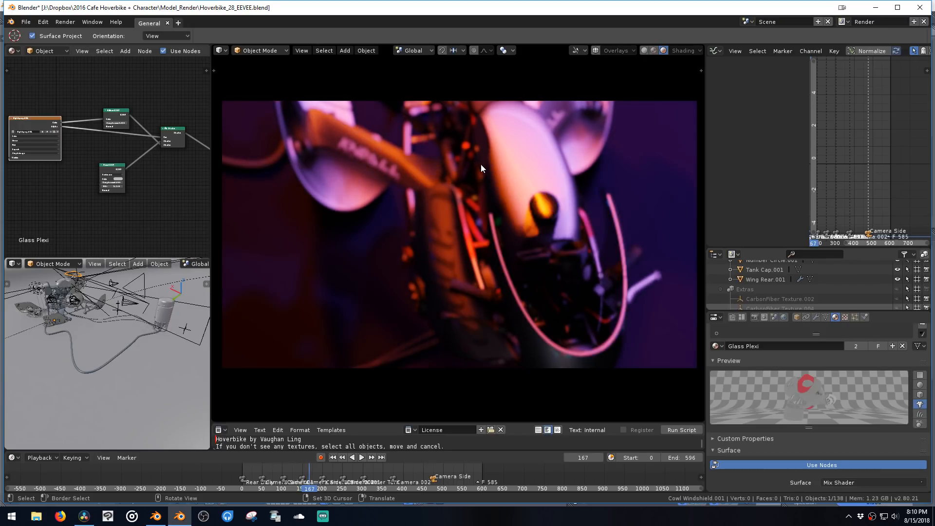
key("Right")
key("Right")
key("Right")
key("Right")
key("Right")
key("Right")
key("Right")
key("Right")
key("Right")
key("Right")
key("Right")
key("Right")
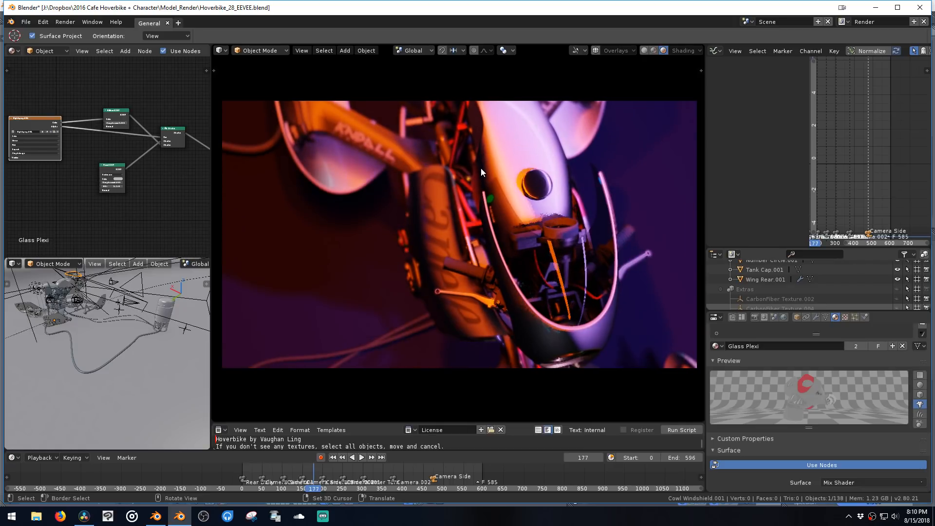
key("Right")
key("Right")
key("Right")
key("Right")
key("Right")
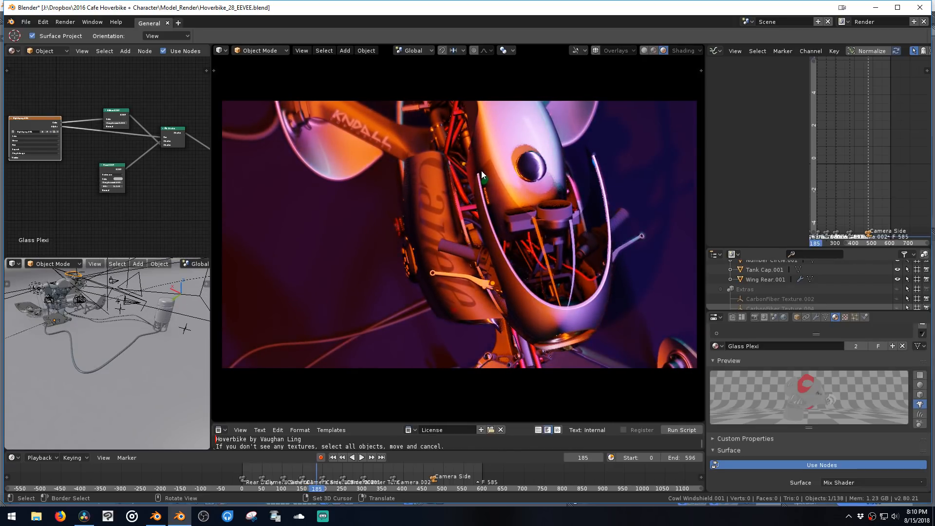
key("space")
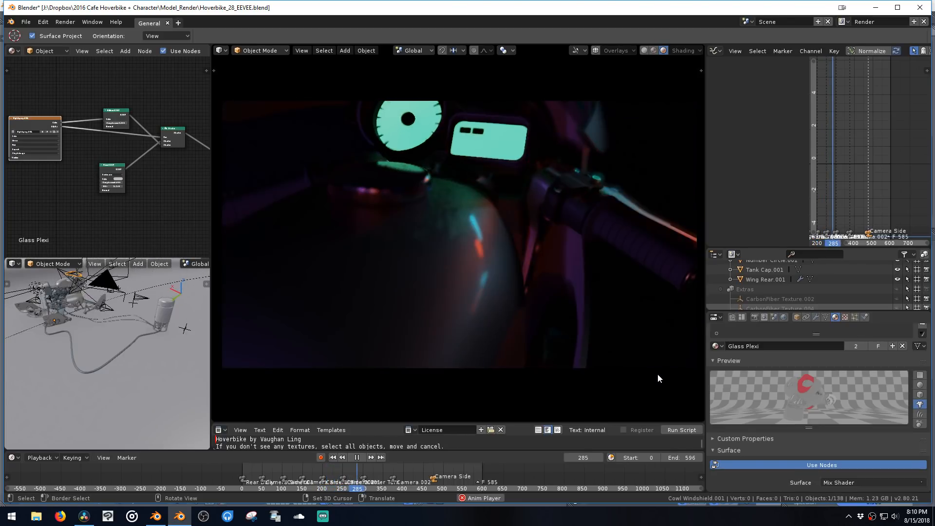
key("space")
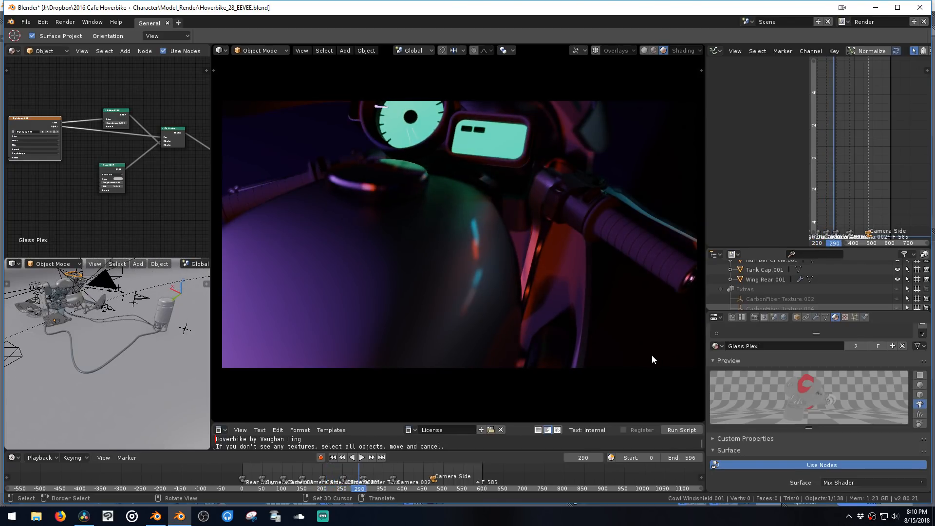
Step: Play the camera animation to frame 136, then play the light animation from a free side view of the hoverbike up to frame 178
key("space")
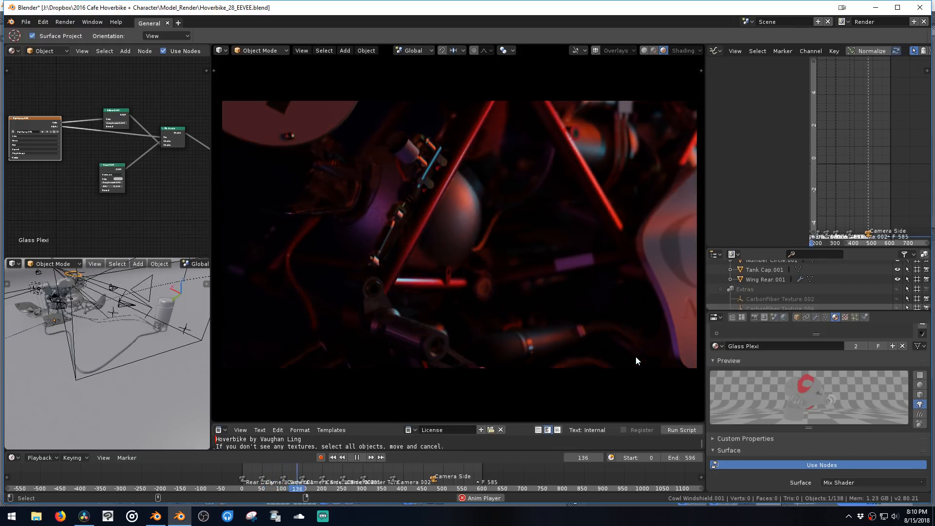
key("space")
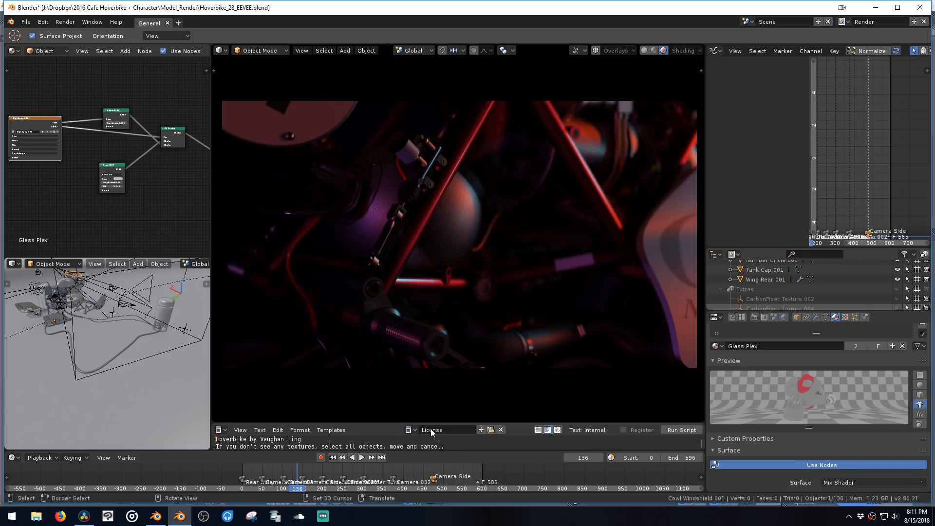
middle_click_drag(544, 236, 532, 284)
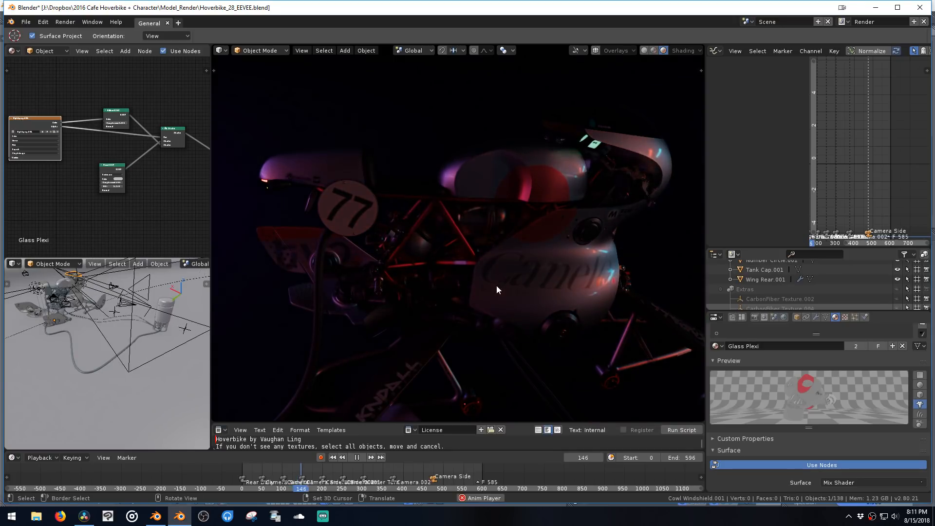
key("space")
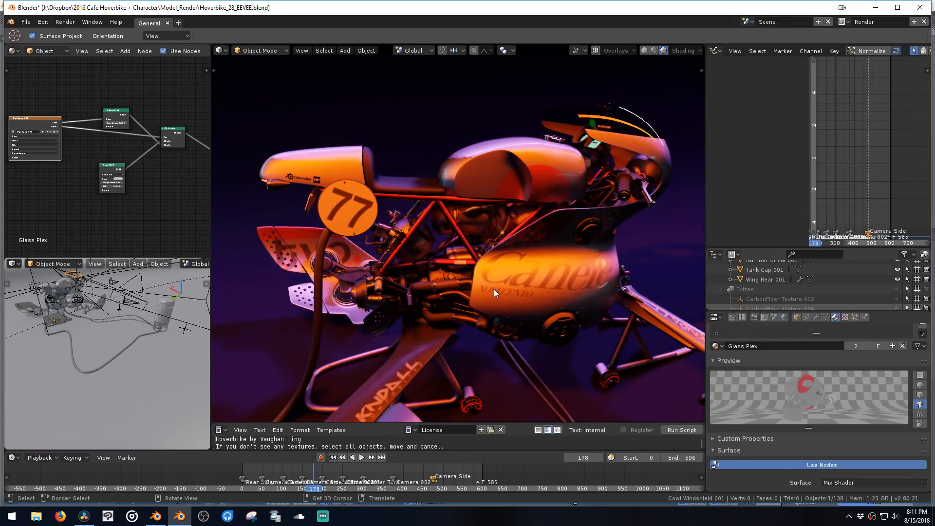
Step: Inspect the lit hoverbike from the side and front, including close views of the headlight and cowl
middle_click_drag(513, 274, 471, 242)
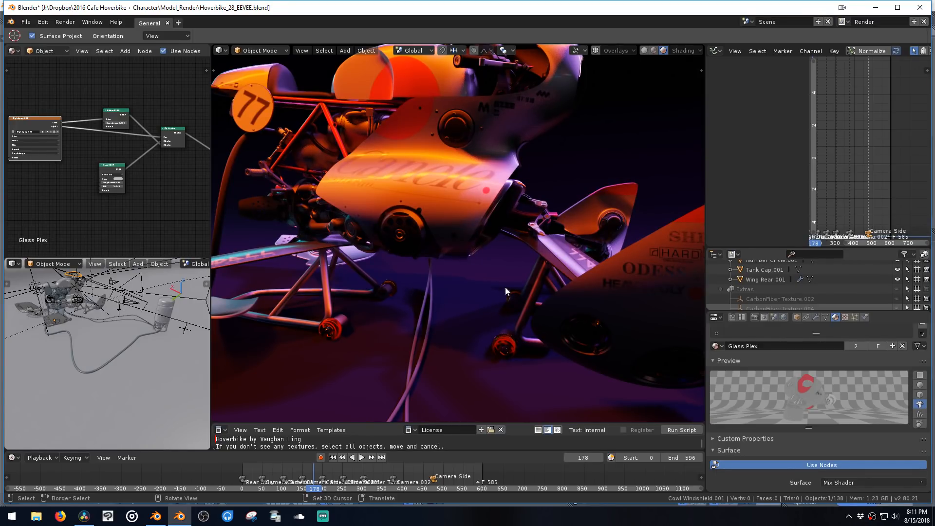
middle_click_drag(505, 287, 464, 266)
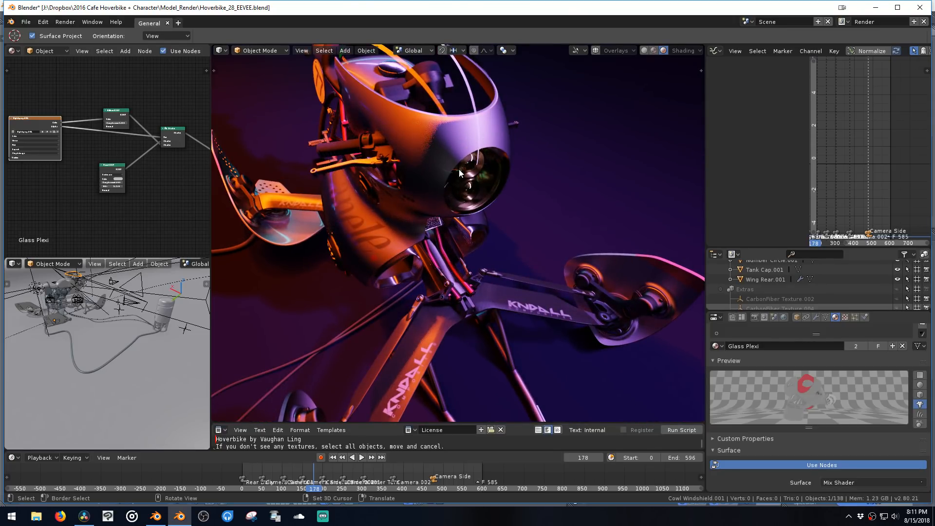
middle_click_drag(460, 169, 468, 185)
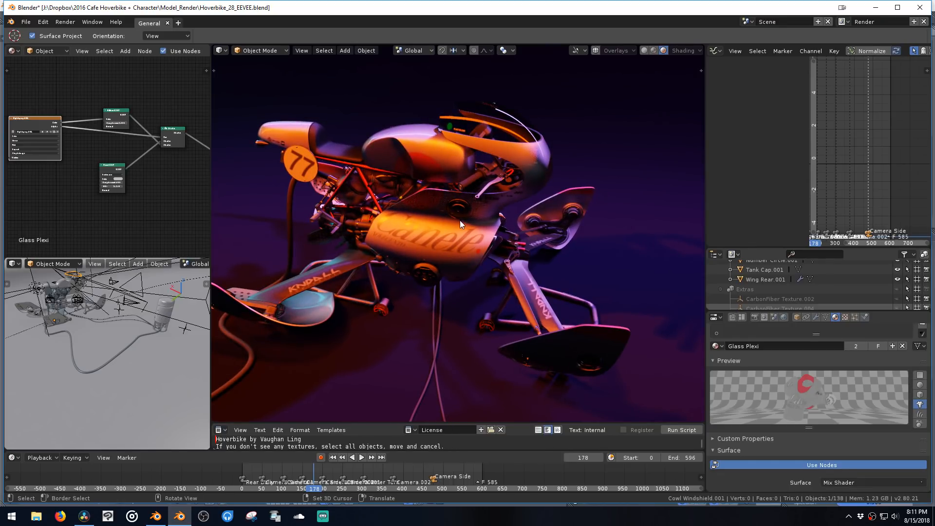
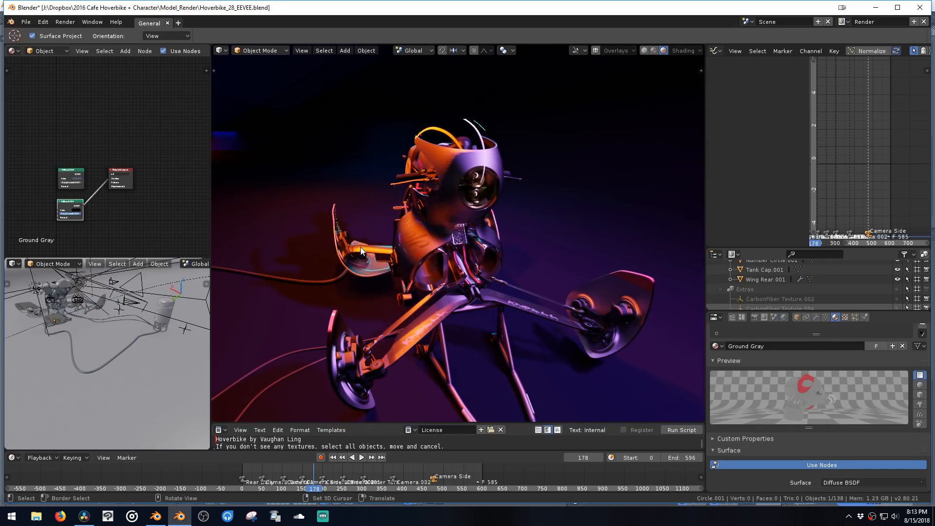
middle_click_drag(495, 194, 443, 262, "ctrl")
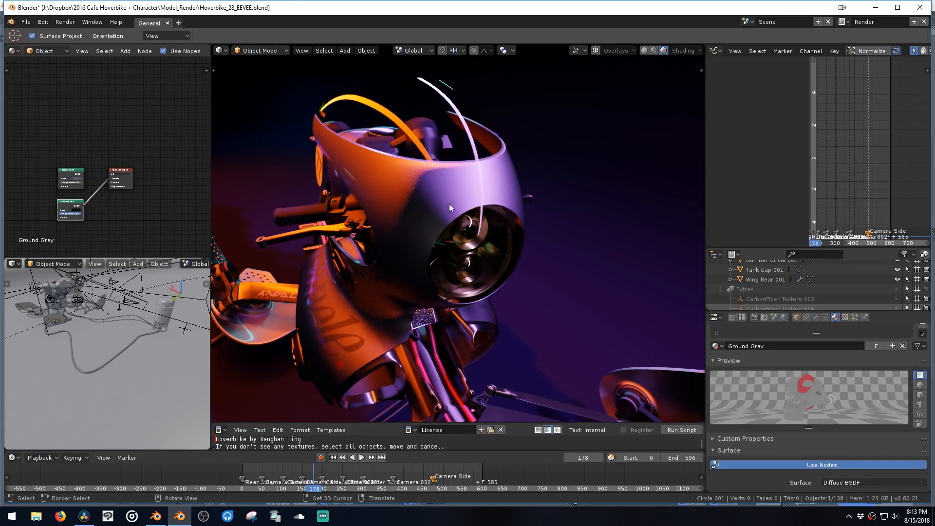
middle_click_drag(449, 204, 461, 241)
scroll(750, 273, "up", 1)
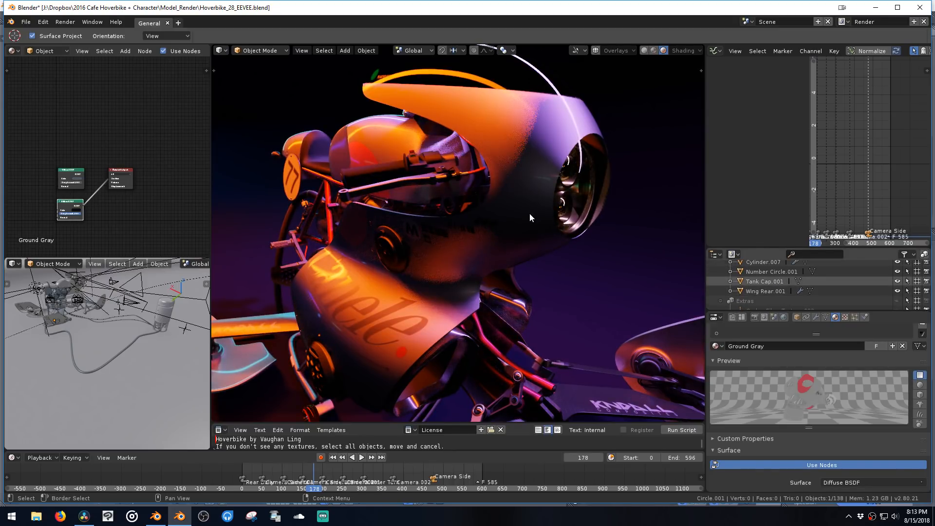
Step: Try moving the hoverbike's cowl along the Y axis away from the body, and undo the move
left_click(430, 244)
scroll(425, 323, "down", 5)
key("g")
key("y")
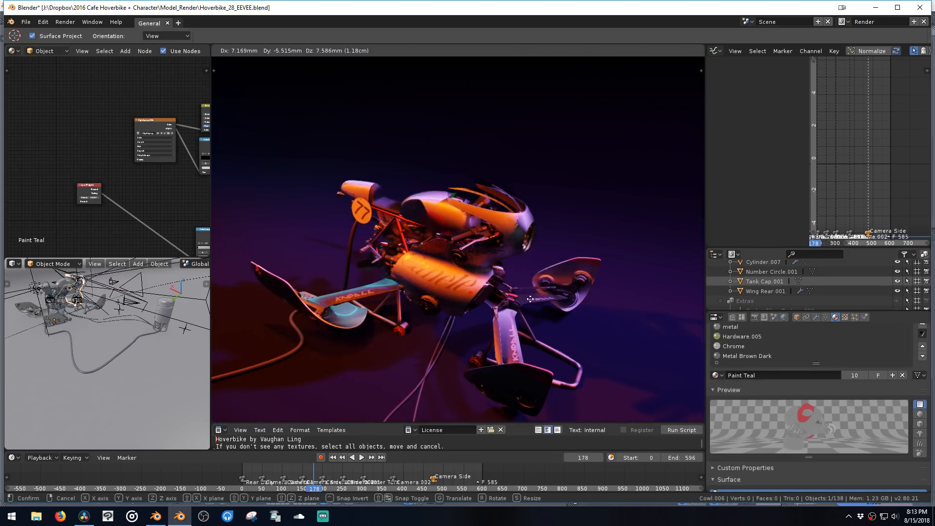
left_click(571, 316)
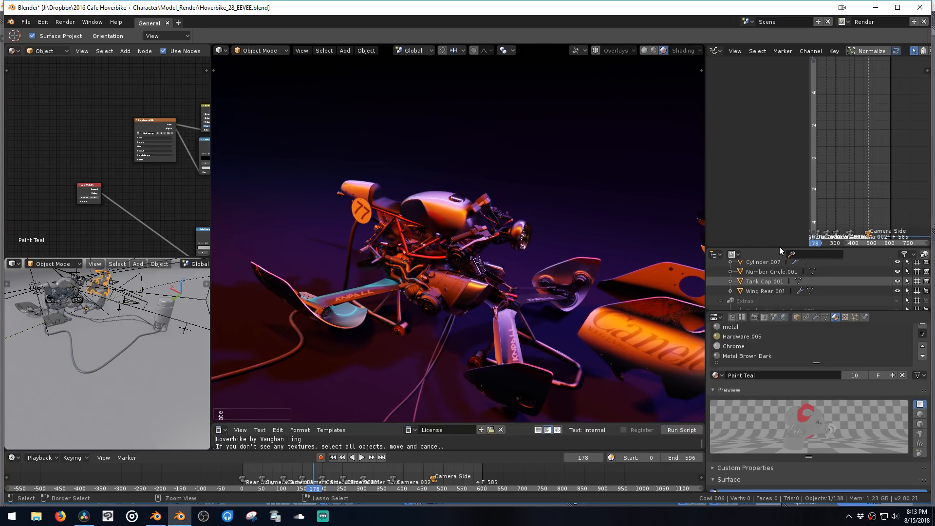
key("ctrl+z")
Step: Enlarge the outliner and hide the Faring collection to expose the hoverbike's frame and engine
left_click_drag(773, 248, 780, 124)
middle_click_drag(768, 195, 756, 288)
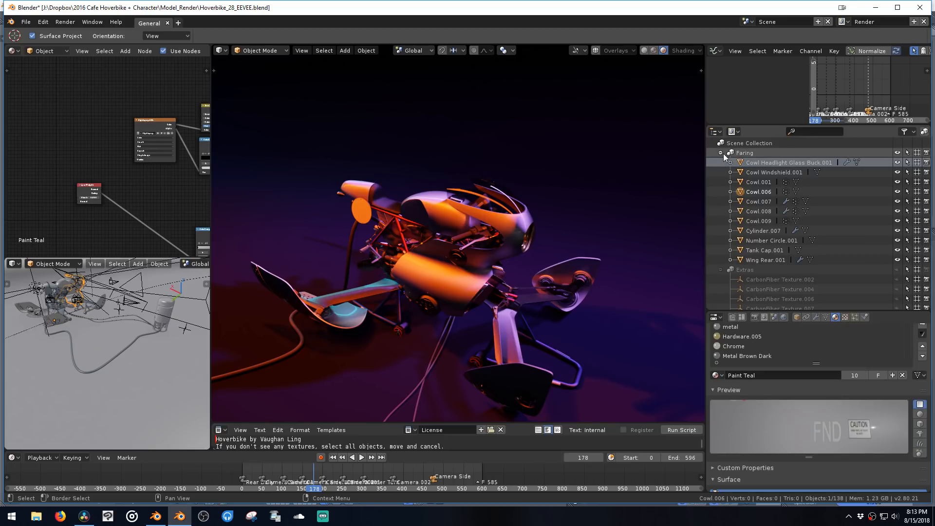
left_click(897, 152)
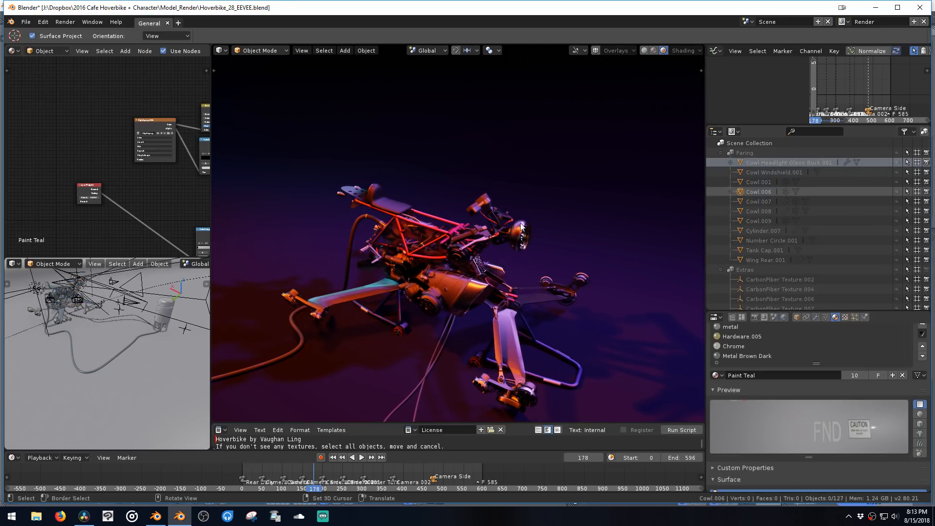
Step: Examine the exposed hoverbike frame, engine and piping from several angles, both close up and from farther away
middle_click_drag(517, 323, 536, 314)
left_click(539, 316)
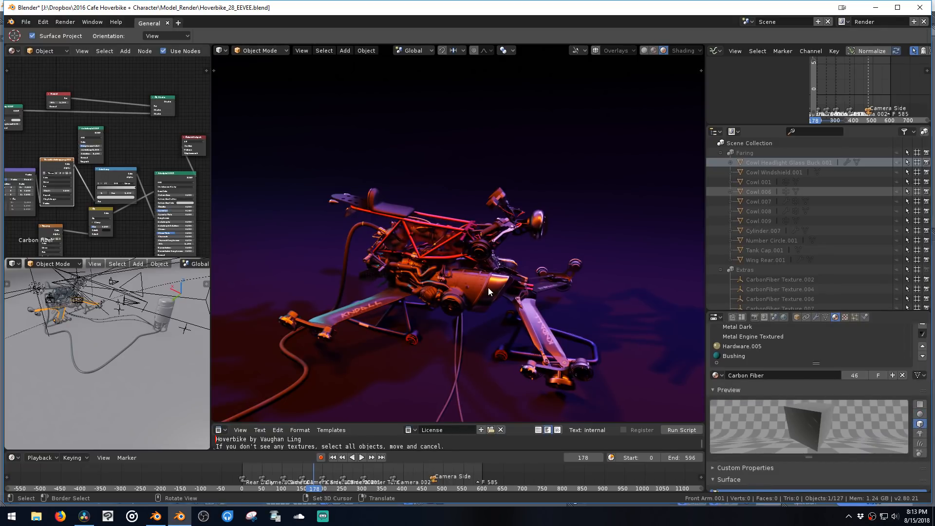
scroll(496, 285, "up", 6)
middle_click_drag(503, 233, 475, 228)
scroll(487, 220, "up", 8)
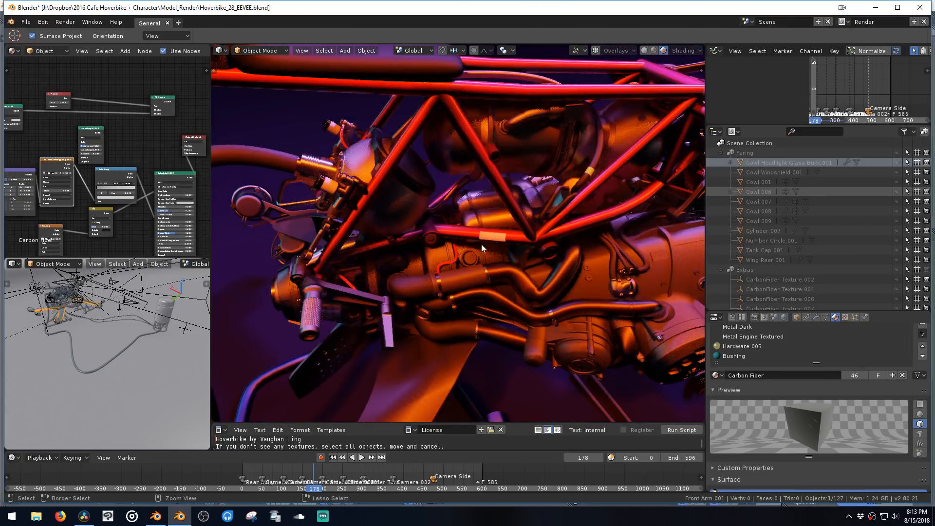
scroll(475, 263, "down", 5)
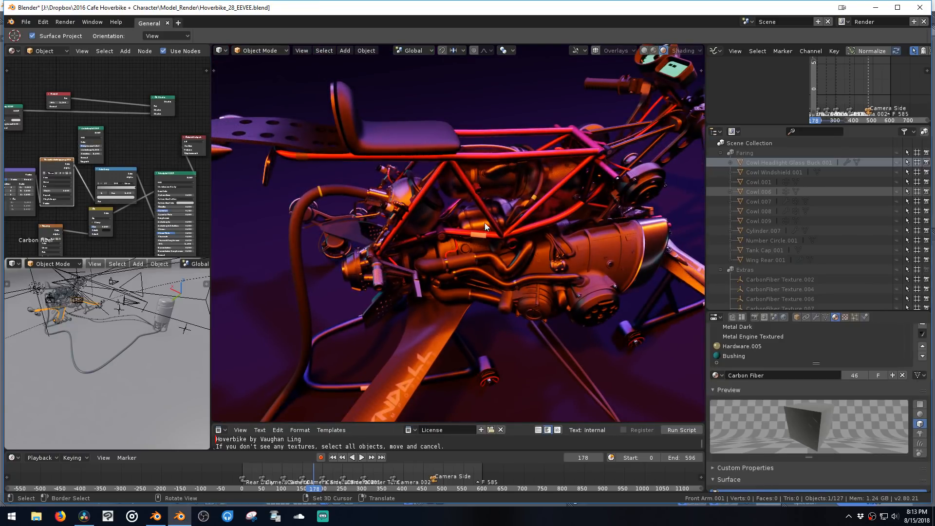
middle_click_drag(484, 223, 544, 358)
Step: Enlarge the material slot list and check the materials of the front pod, ground and gauges bracket with sphere and flat previews
left_click(532, 346)
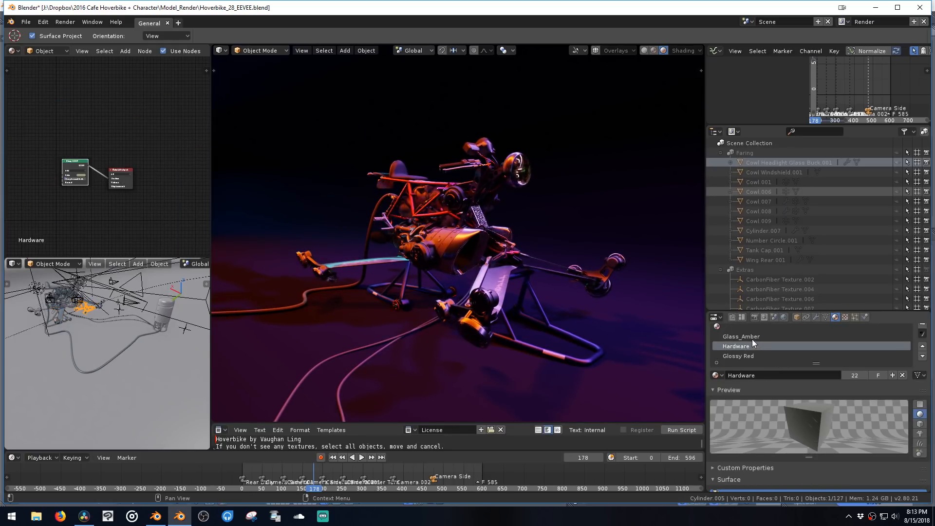
left_click(545, 317)
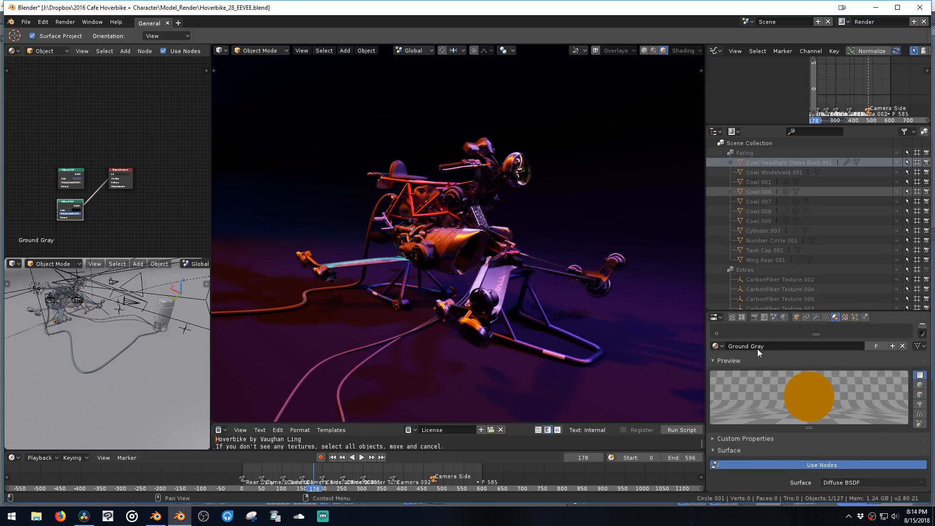
left_click_drag(816, 334, 814, 386)
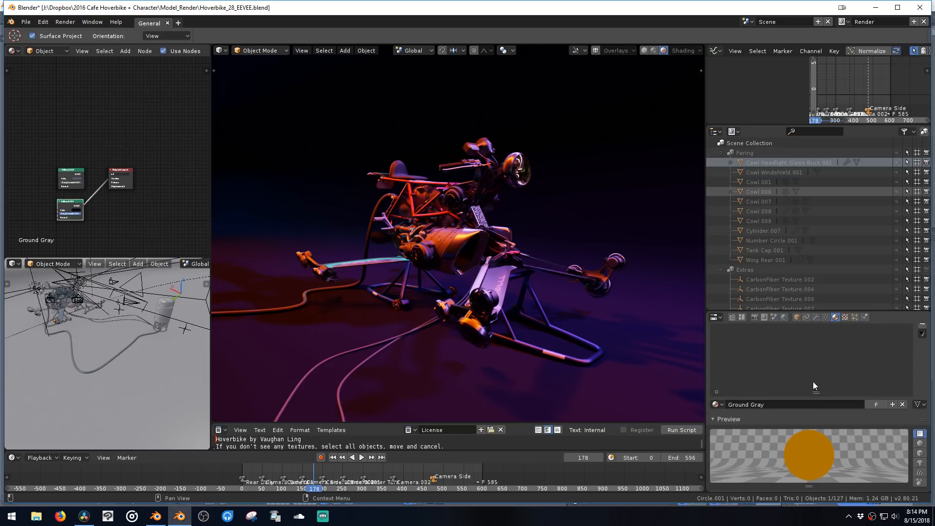
left_click(920, 444)
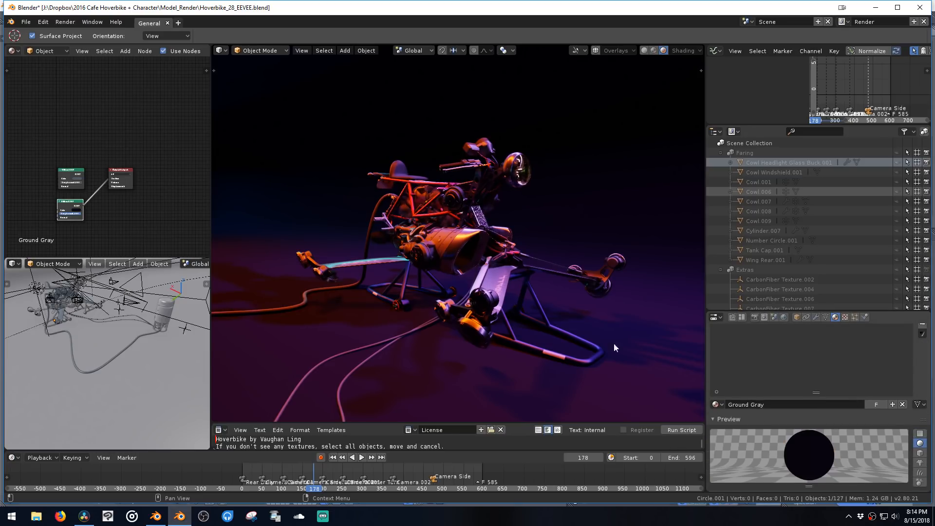
left_click(530, 346)
left_click(920, 434)
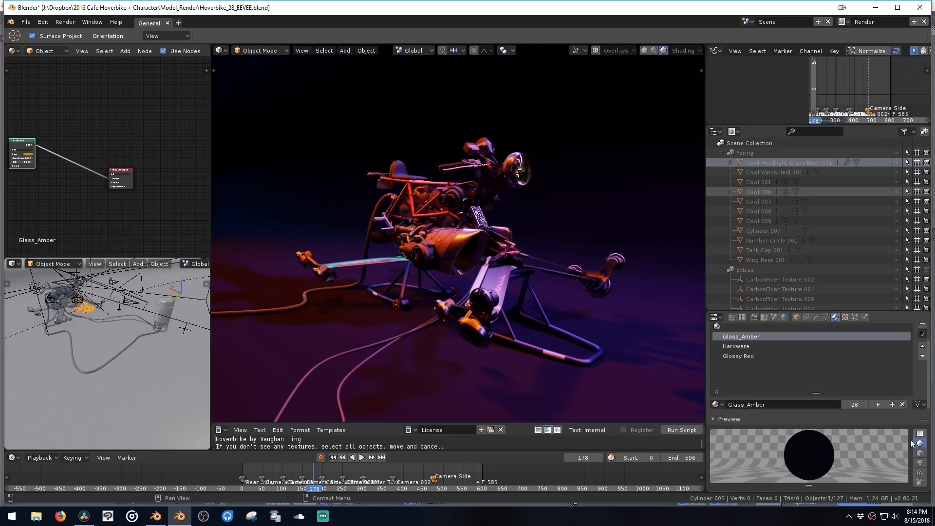
middle_click_drag(462, 282, 518, 224)
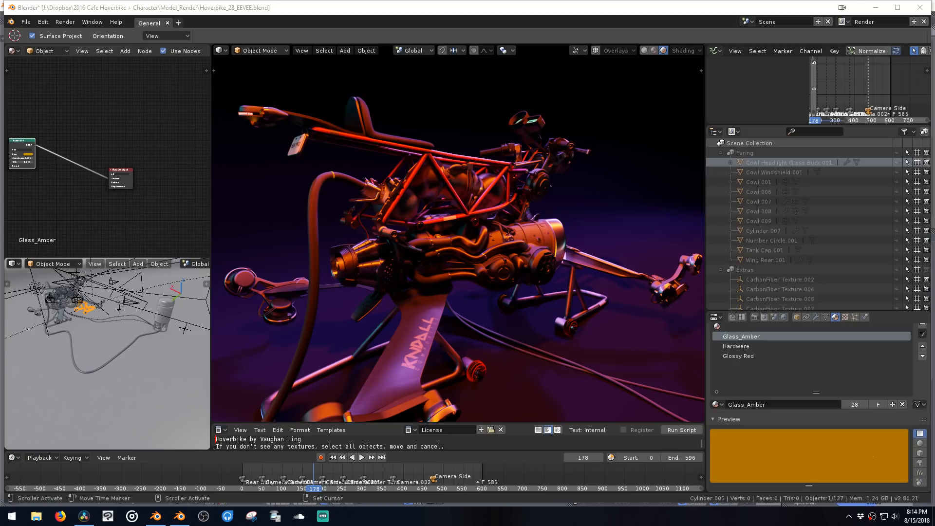
left_click(534, 150)
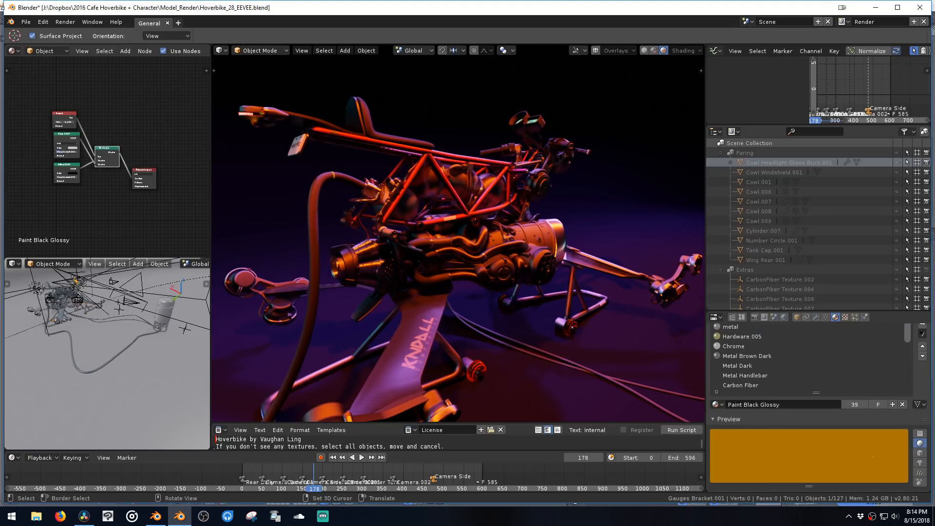
Step: Open FuadTowneevee.blend from the HEAVYPOLY Demos folder on the Desktop and show the scene in rendered shading
left_click(26, 22)
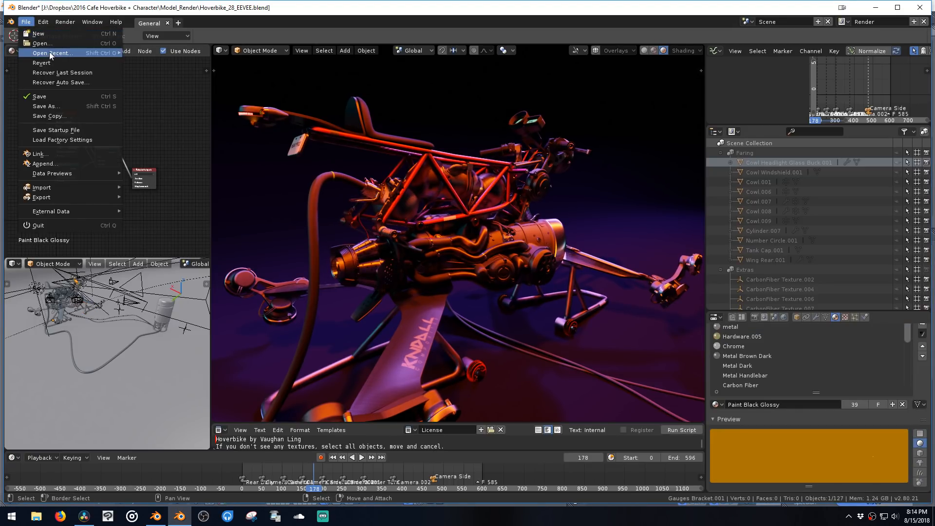
mouse_move(91, 54)
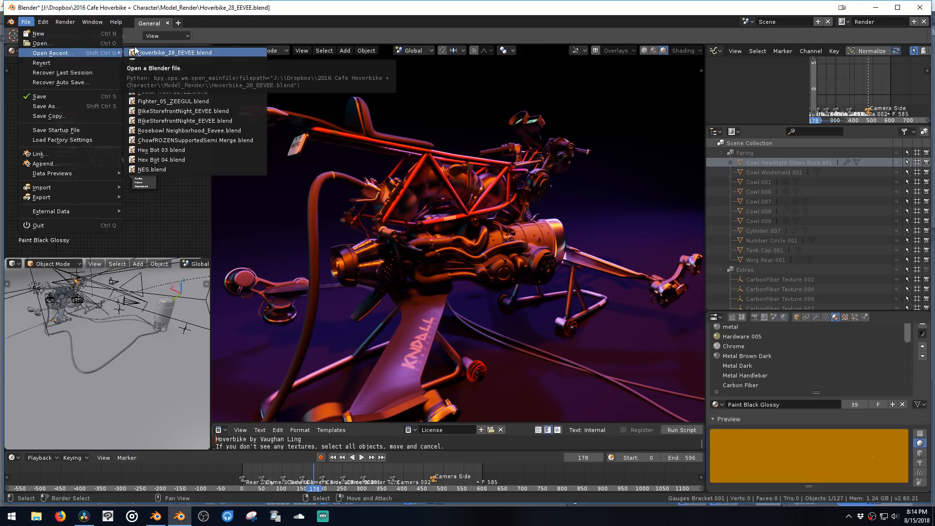
left_click(87, 43)
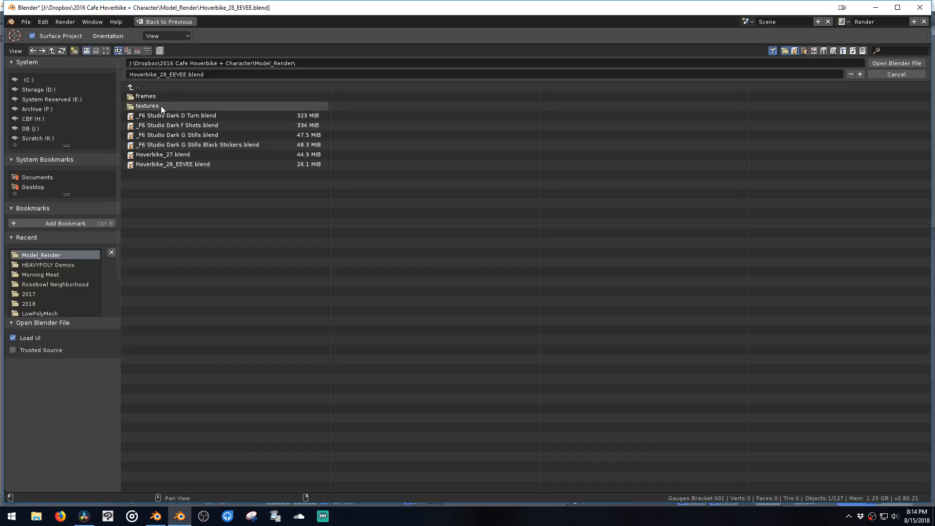
left_click(34, 187)
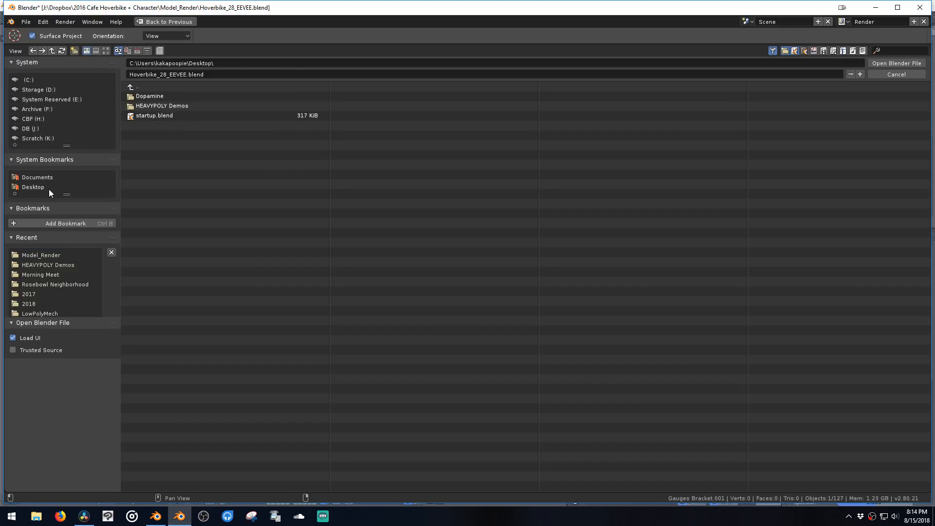
left_click(195, 105)
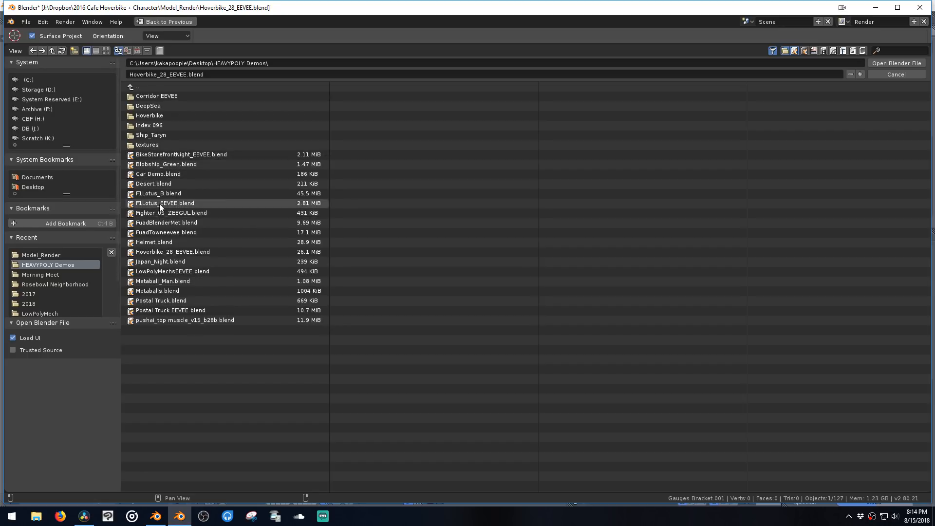
double_click(160, 230)
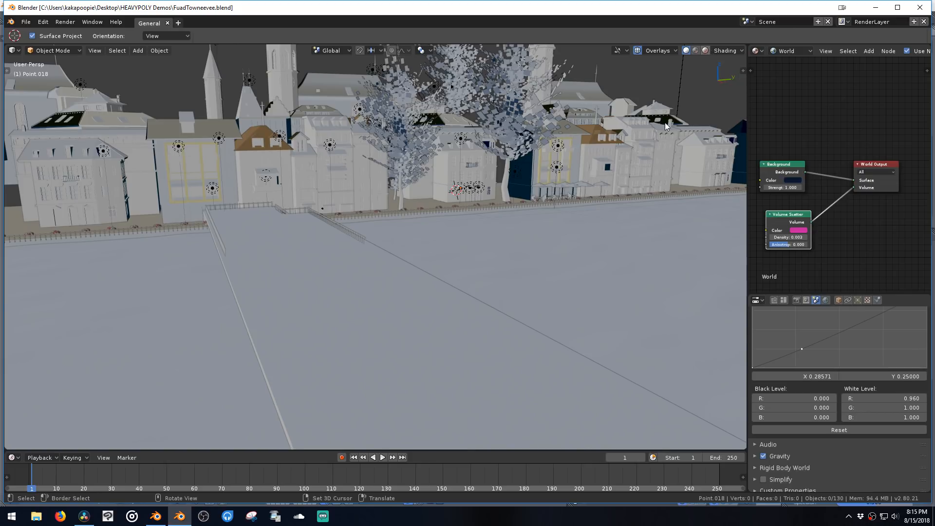
key("shift+z")
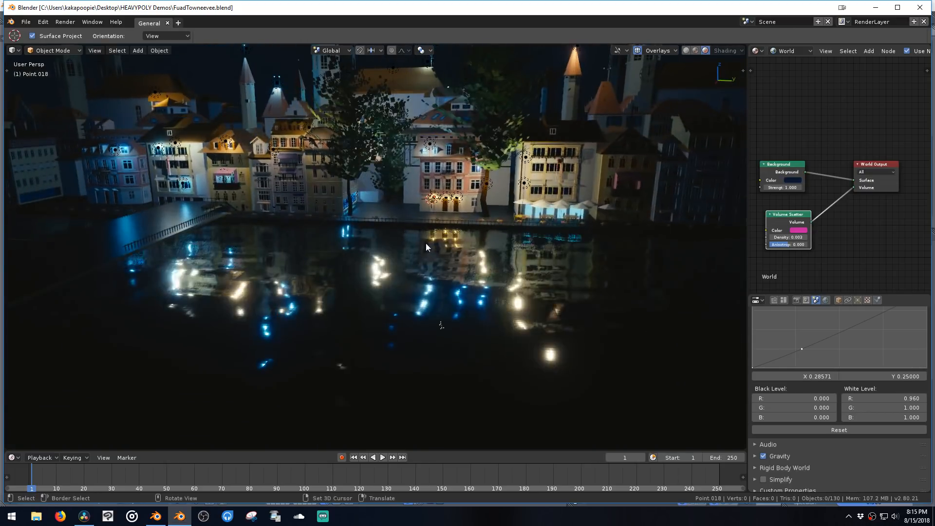
Step: Look through the town scene's camera, and return to a free view of the waterfront buildings
left_click(93, 52)
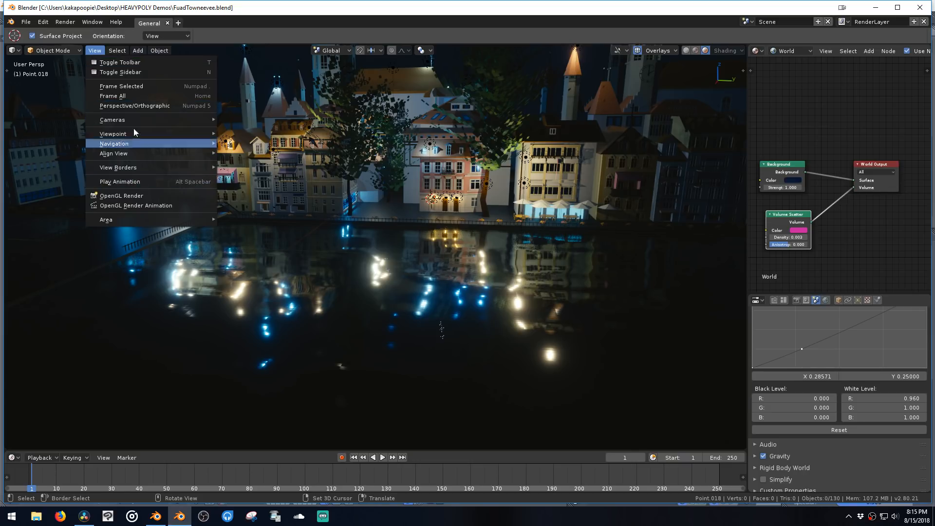
right_click(297, 279)
left_click(296, 281)
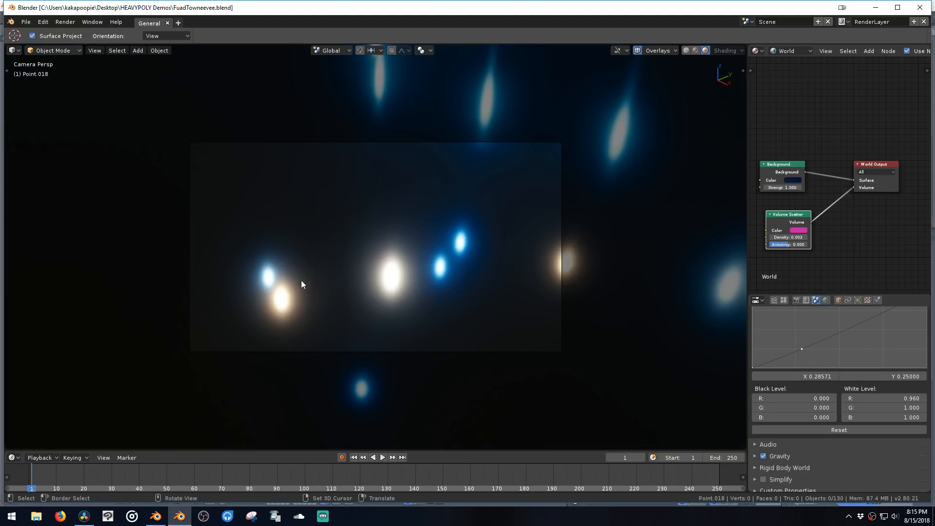
middle_click_drag(471, 248, 358, 237)
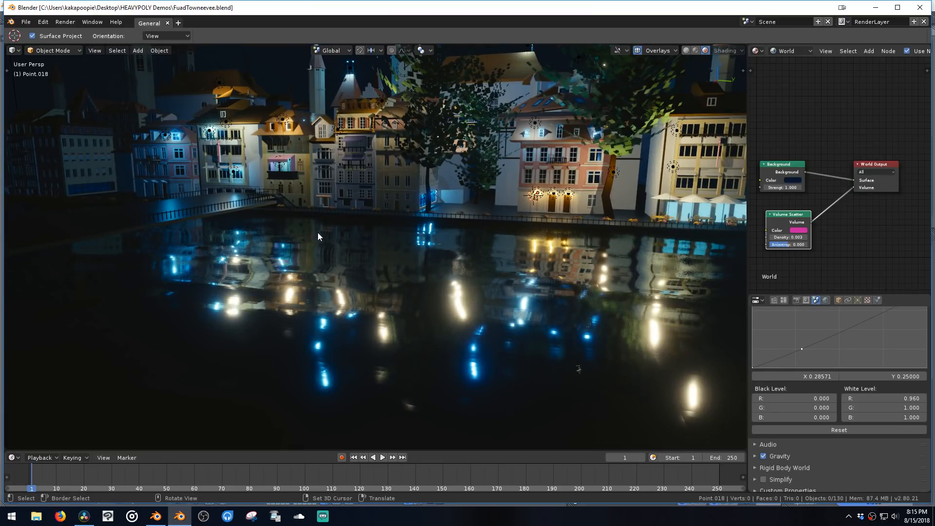
Step: Select the water plane in front of the town and apply smooth shading to it
mouse_move(317, 235)
middle_mouse_down()
mouse_move(288, 232)
mouse_move(309, 244)
mouse_move(298, 242)
mouse_move(311, 230)
mouse_move(468, 279)
mouse_move(449, 299)
middle_mouse_up()
left_click(449, 299)
key("z")
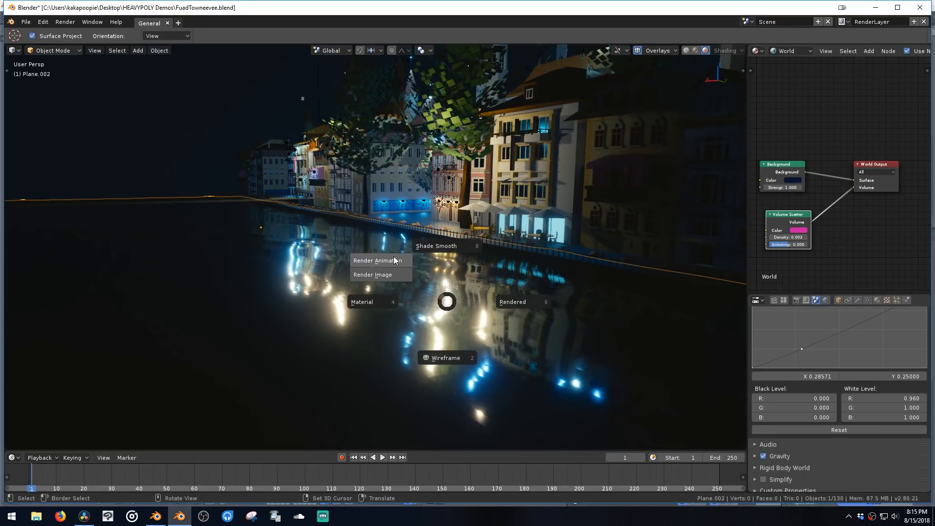
left_click(431, 249)
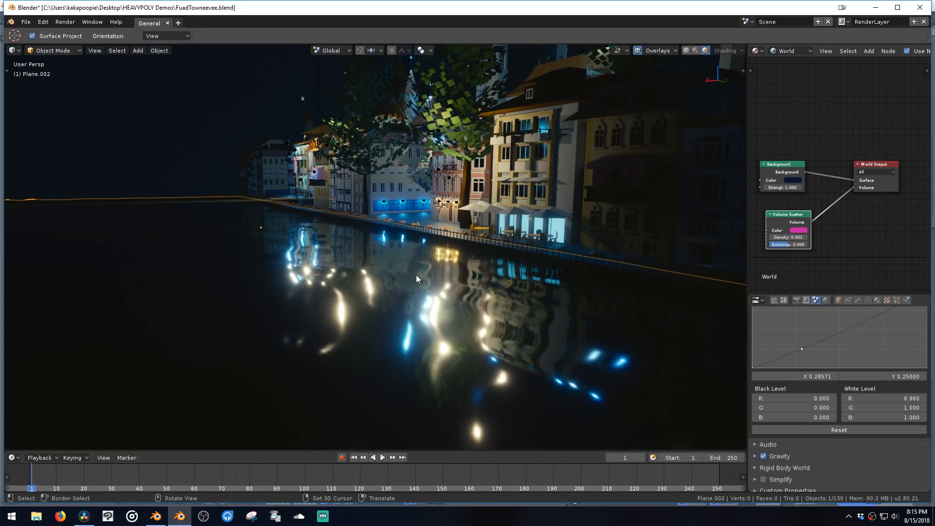
Step: Hide the viewport overlays and inspect the waterfront buildings, pier and water reflections from low and high angles
middle_click_drag(416, 276, 445, 261)
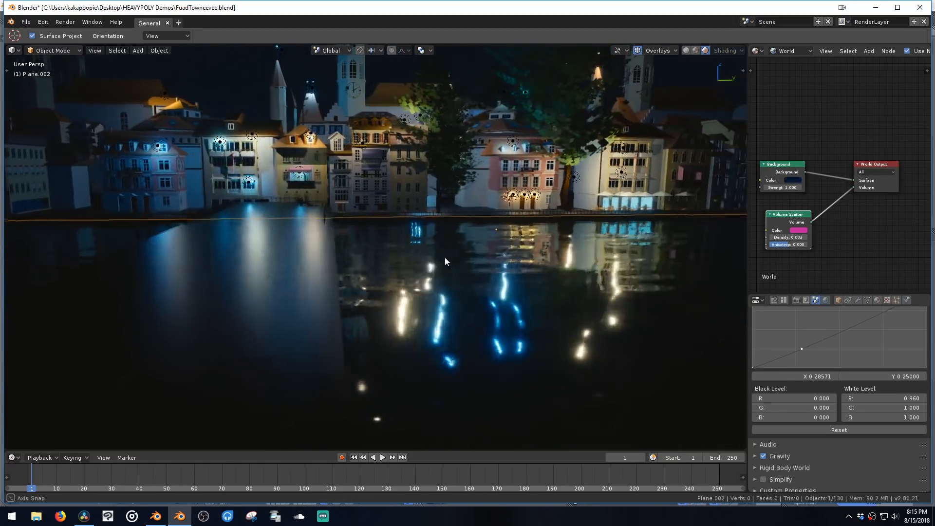
left_click(637, 50)
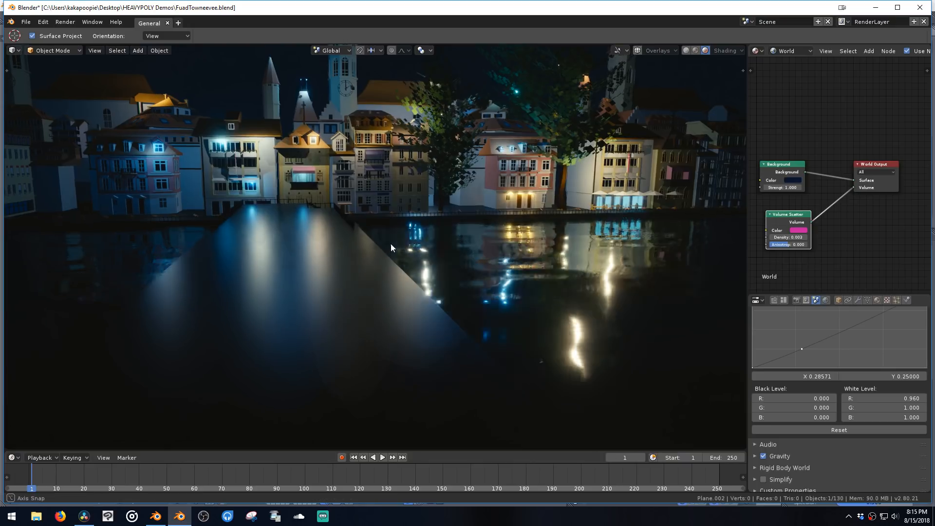
middle_click_drag(391, 247, 477, 236)
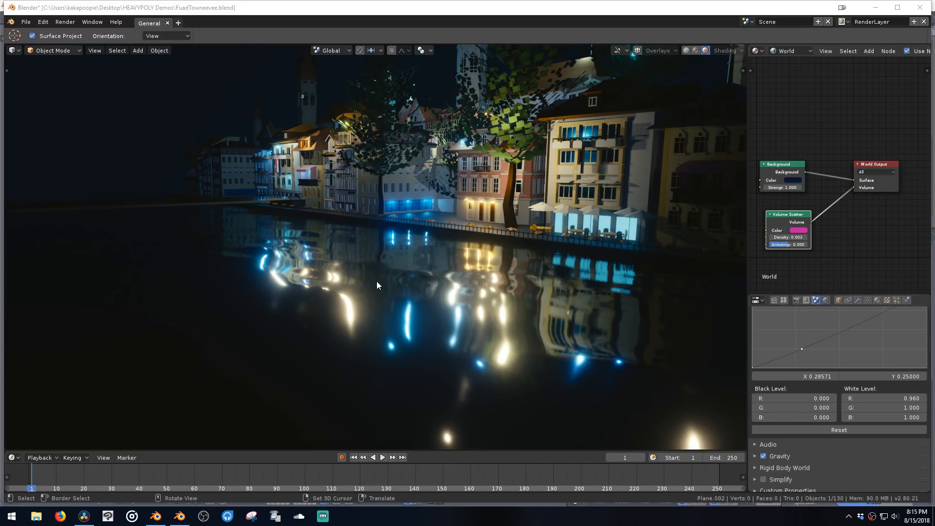
middle_click_drag(348, 242, 405, 267)
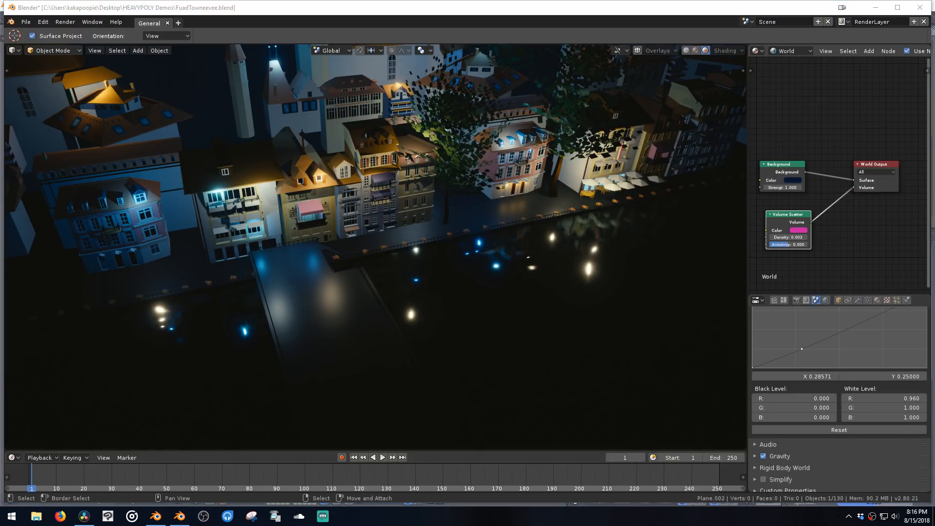
left_click_drag(912, 14, 451, 220)
left_click(155, 516)
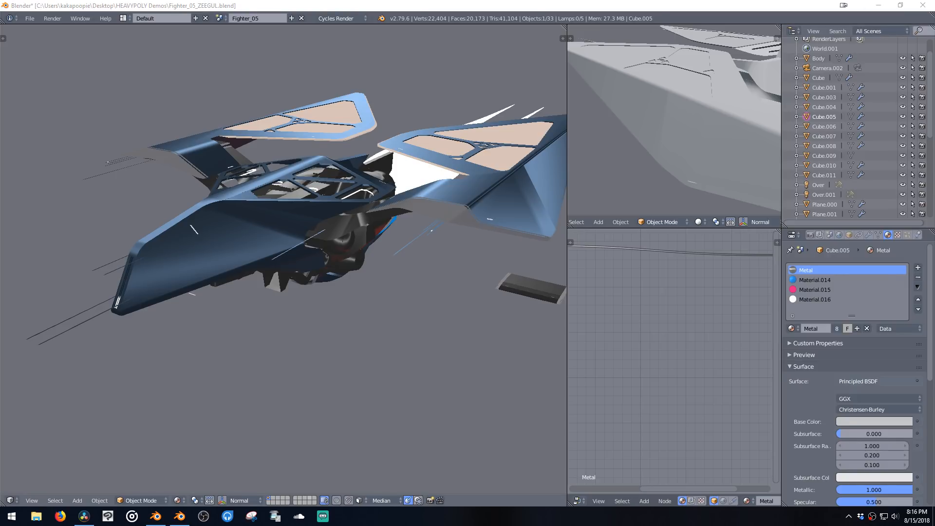
left_click(183, 522)
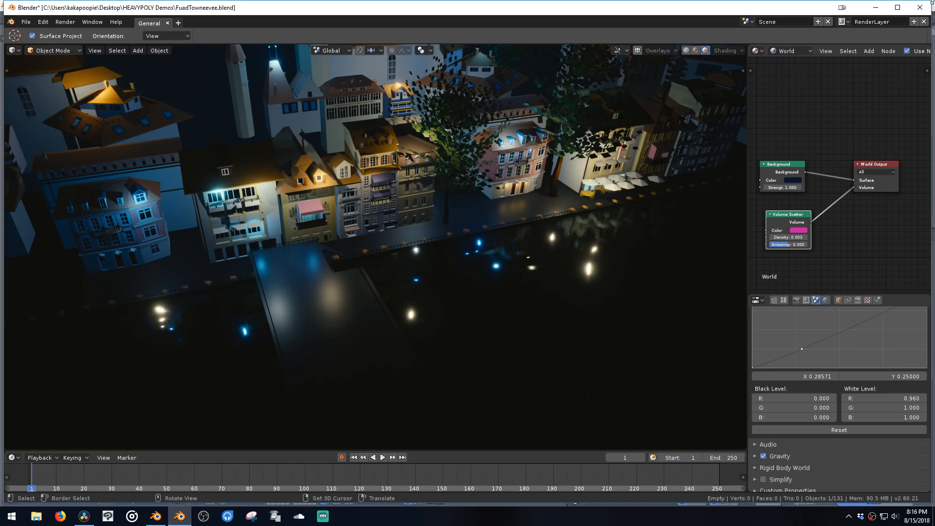
Step: Open BikeStorefrontNight_EEVEE.blend from the HEAVYPOLY Demos folder and show the main viewport in rendered shading
left_click(26, 22)
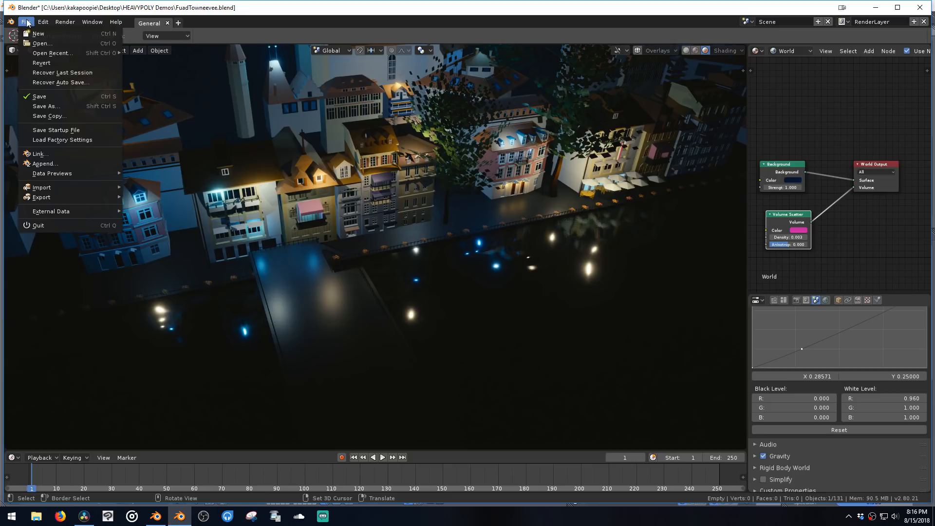
left_click(54, 44)
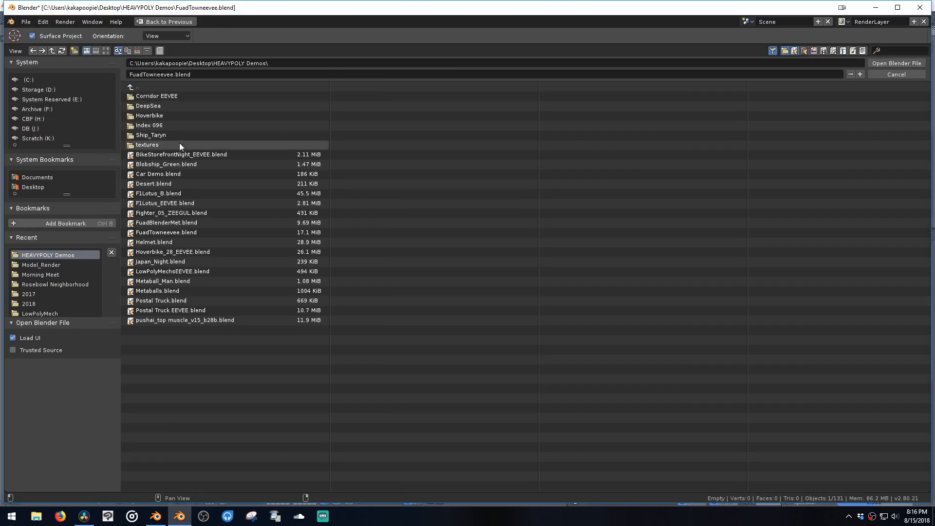
double_click(188, 156)
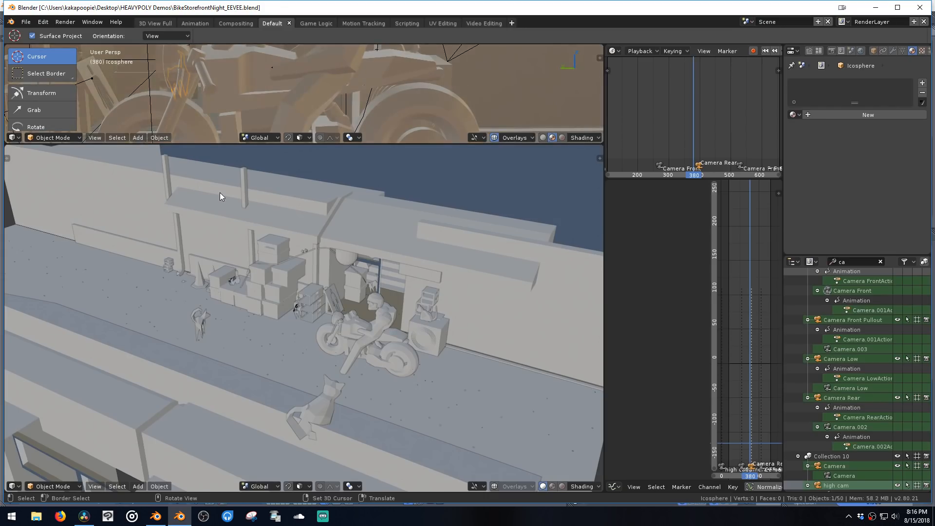
left_click(562, 486)
mouse_move(439, 408)
middle_mouse_down()
mouse_move(438, 375)
mouse_move(405, 370)
mouse_move(410, 309)
mouse_move(416, 334)
mouse_move(521, 340)
mouse_move(448, 298)
mouse_move(461, 290)
mouse_move(453, 326)
mouse_move(460, 317)
mouse_move(464, 330)
mouse_move(368, 347)
mouse_move(402, 334)
mouse_move(391, 337)
mouse_move(403, 297)
mouse_move(417, 398)
mouse_move(408, 334)
mouse_move(363, 338)
mouse_move(367, 428)
mouse_move(425, 312)
mouse_move(425, 256)
mouse_move(410, 267)
mouse_move(404, 339)
middle_mouse_up()
middle_click_drag(270, 267, 397, 305)
Step: Play the storefront animation from the scene camera, and inspect the motorcycle and rider from other angles with the bike's body selected
key("grave")
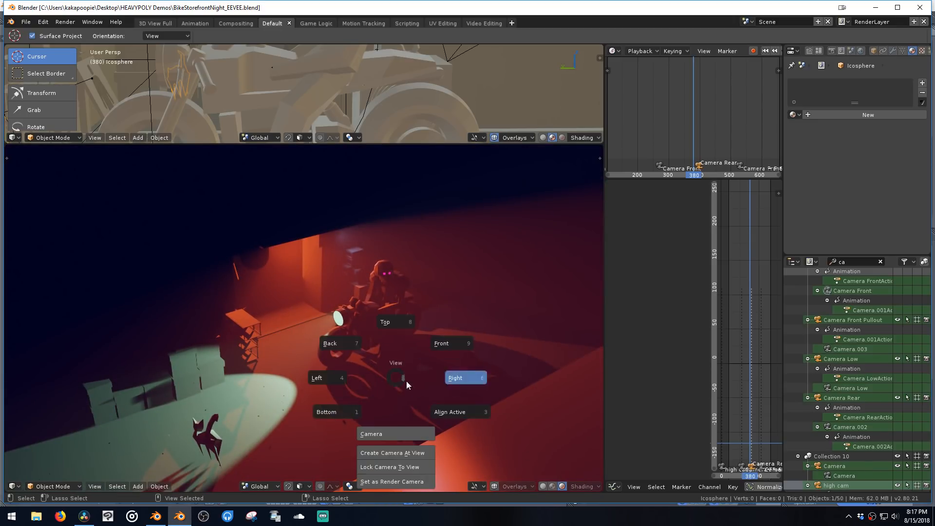
left_click(383, 434)
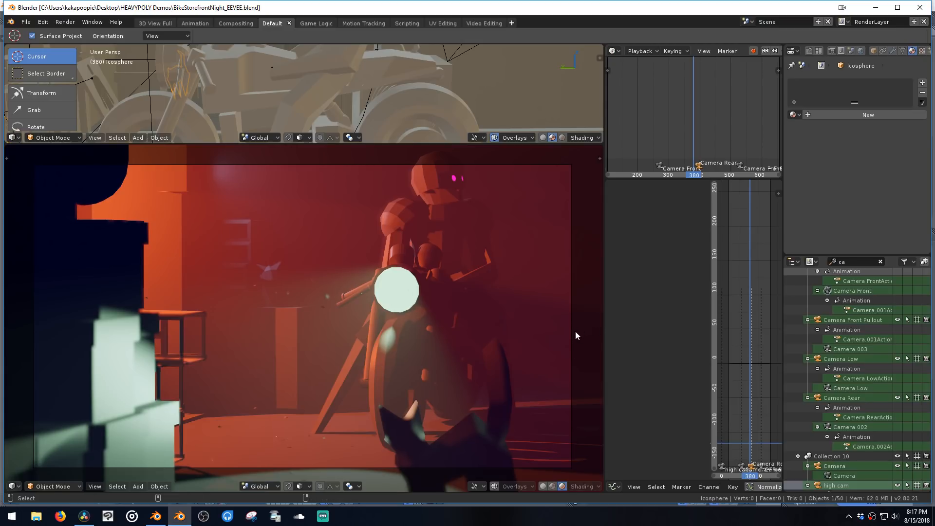
key("alt+a")
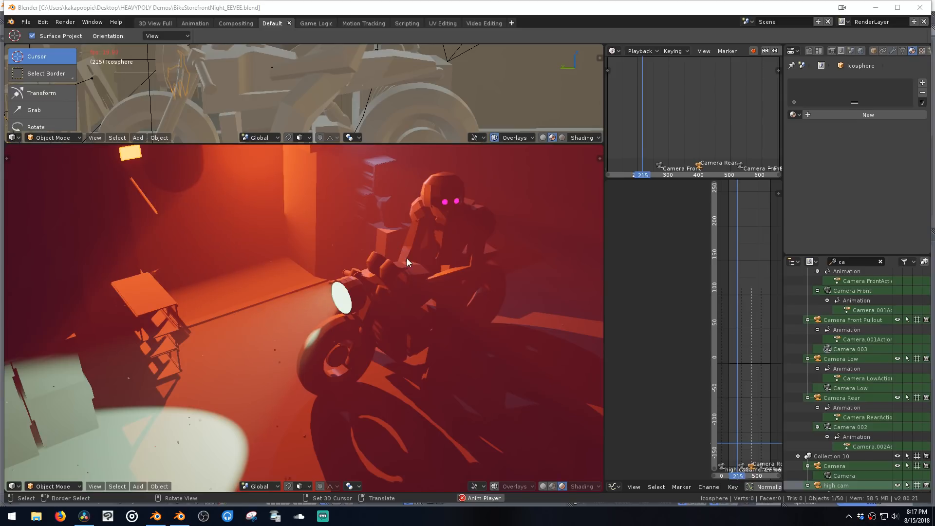
left_click(408, 283)
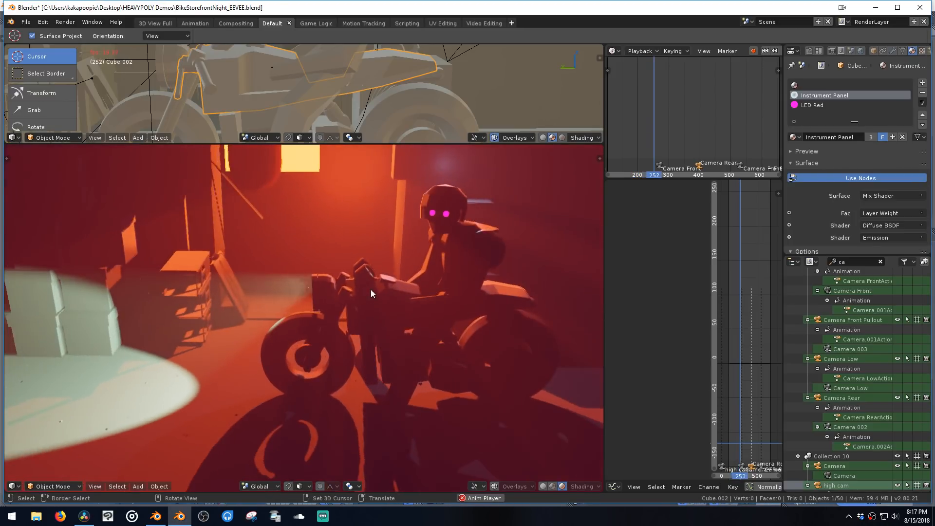
middle_click_drag(370, 290, 481, 296)
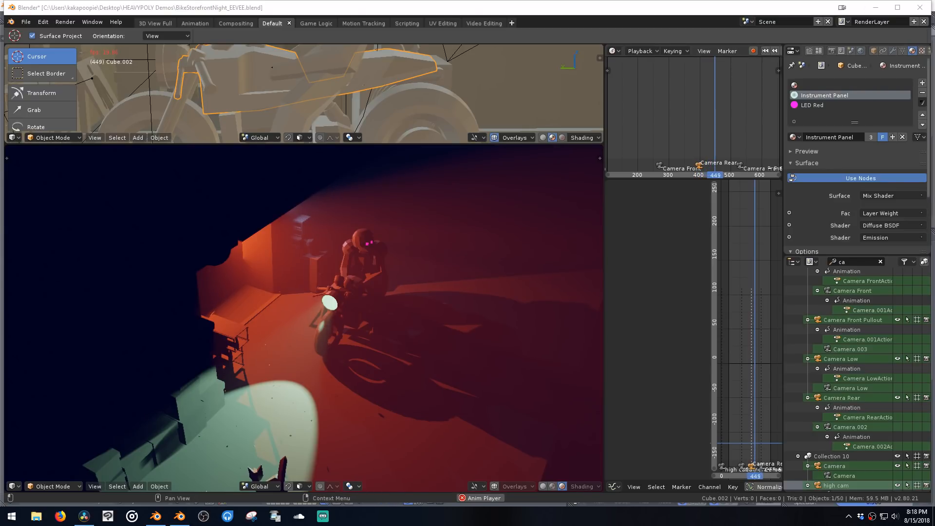
Step: Open SciFiCorridor EEVEE.blend from the Corridor EEVEE folder and show the scene in rendered shading
left_click(26, 23)
mouse_move(50, 56)
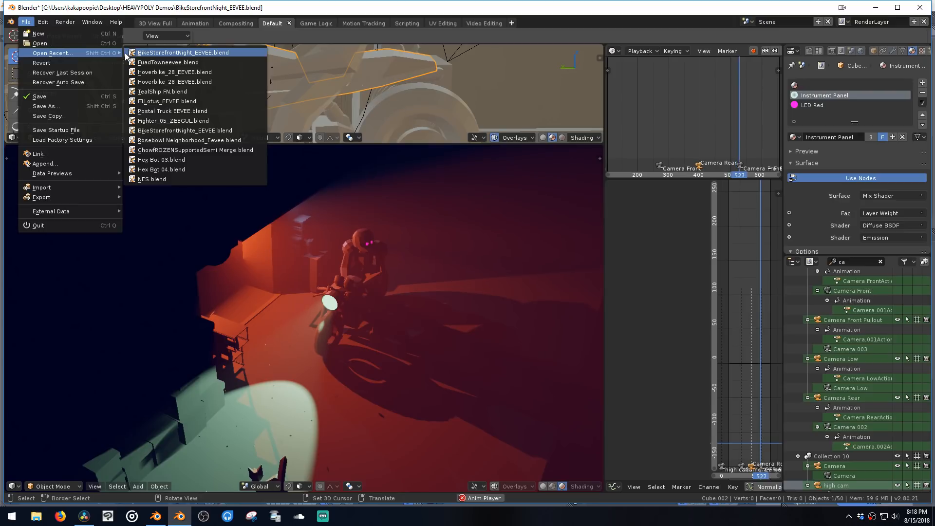
left_click(106, 42)
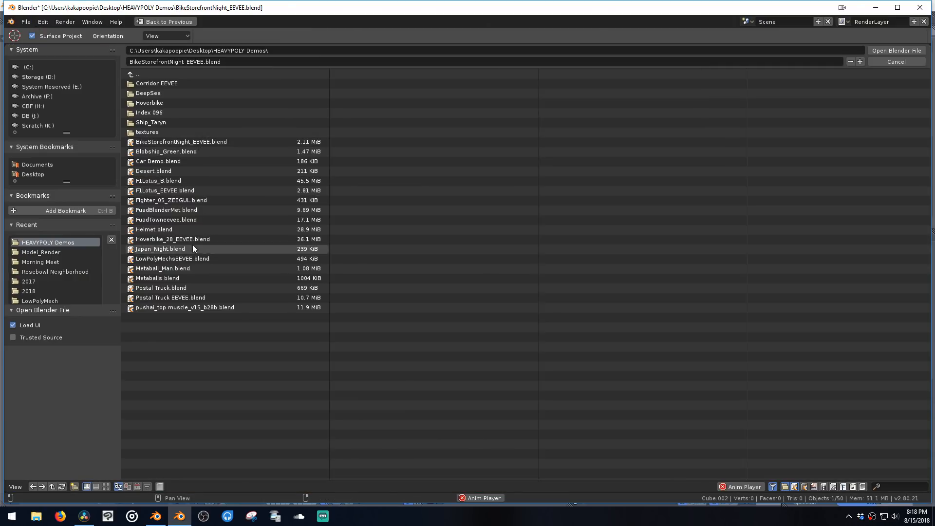
double_click(177, 80)
double_click(178, 94)
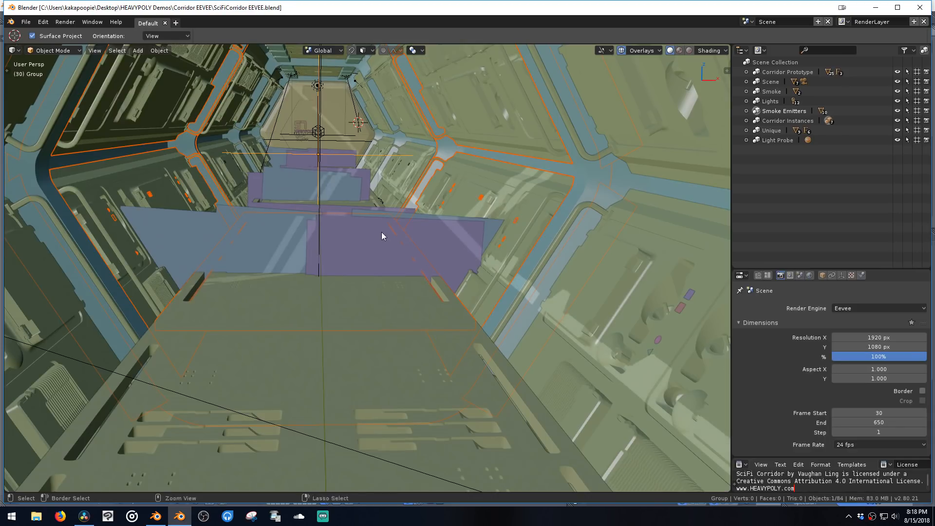
middle_click_drag(382, 232, 372, 264, "ctrl")
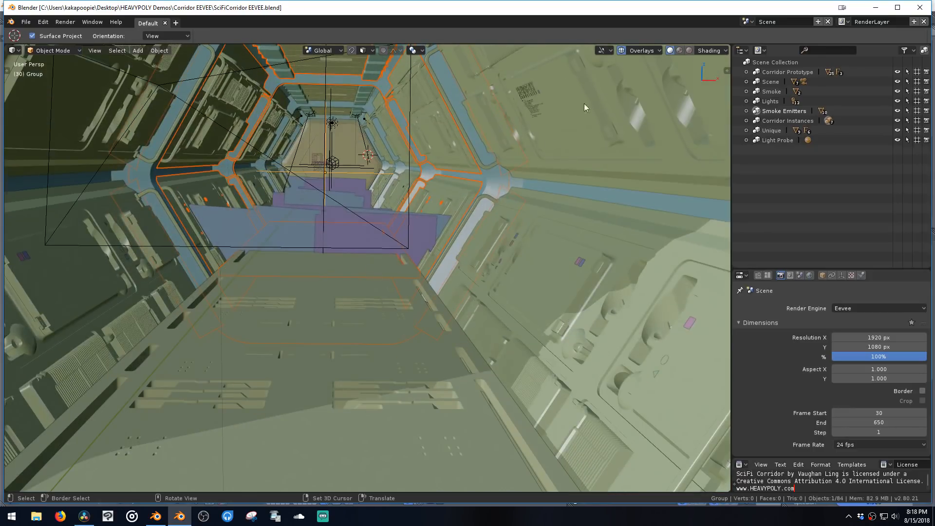
left_click(688, 50)
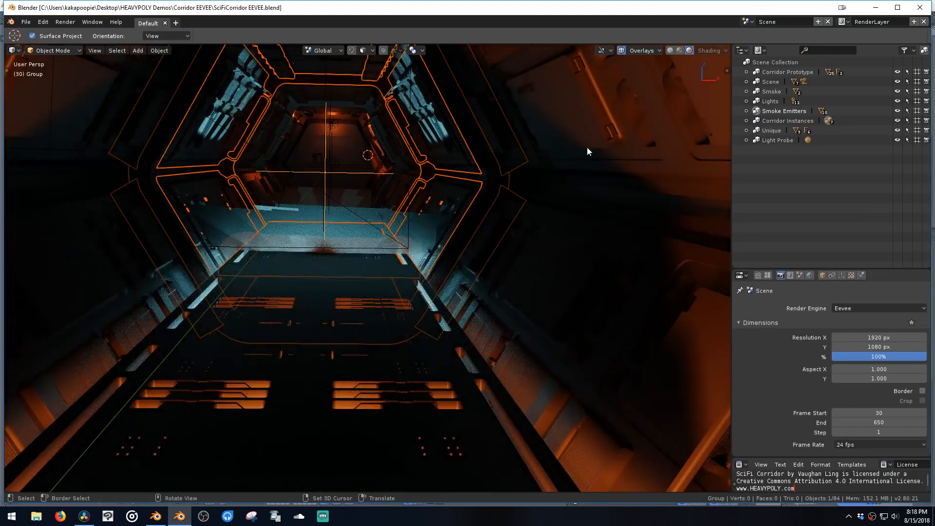
Step: Move the smoke emitter in the middle of the corridor slightly, and show the texture properties
left_click(415, 232)
key("g")
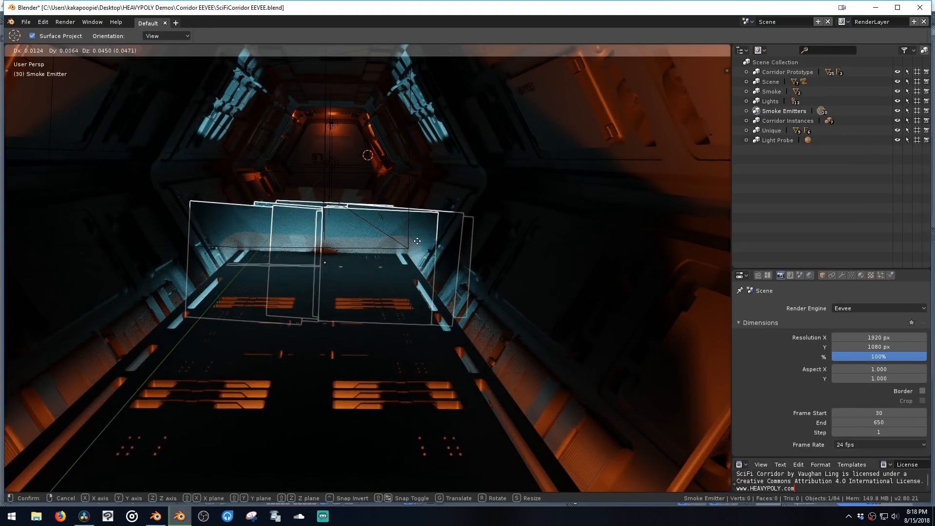
left_click(415, 239)
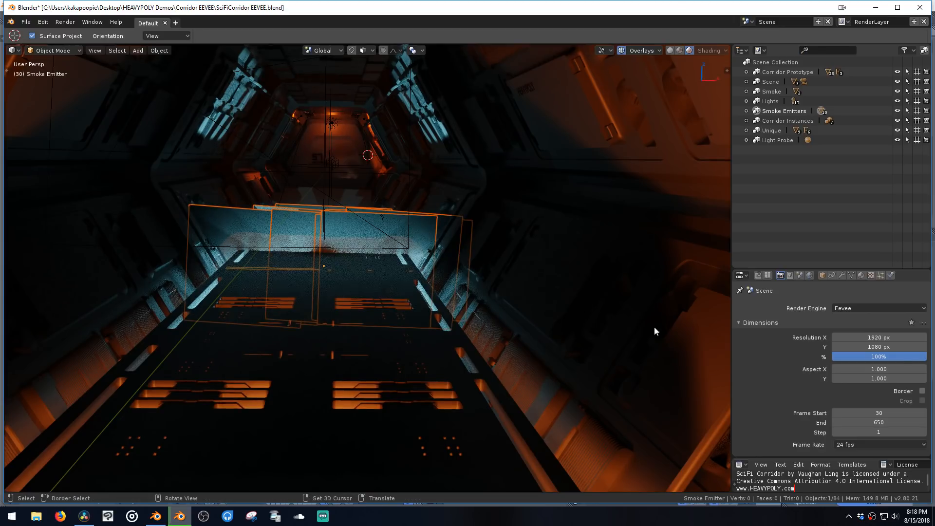
left_click(871, 276)
Step: Play the corridor animation and watch it through the scene camera with the viewport overlays hidden
mouse_move(413, 240)
middle_mouse_down()
mouse_move(424, 241)
mouse_move(409, 242)
middle_mouse_up()
key("alt+a")
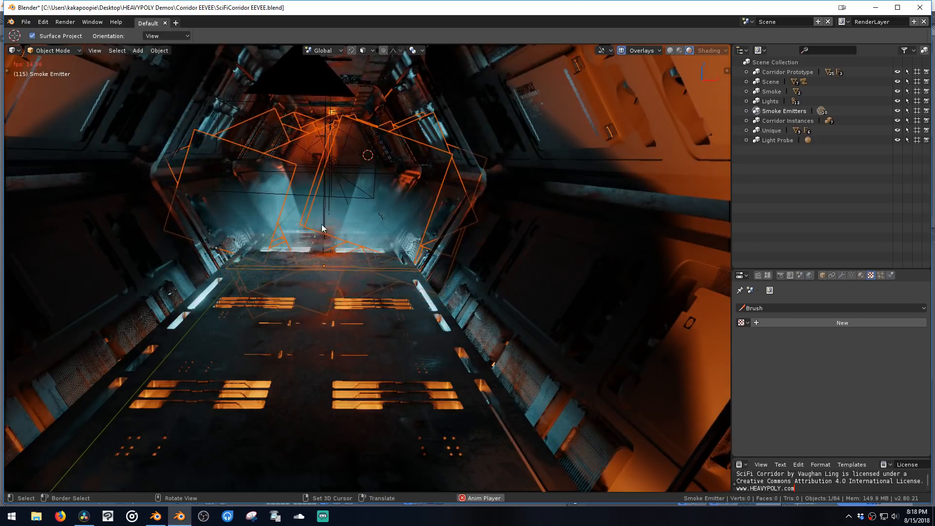
key("grave")
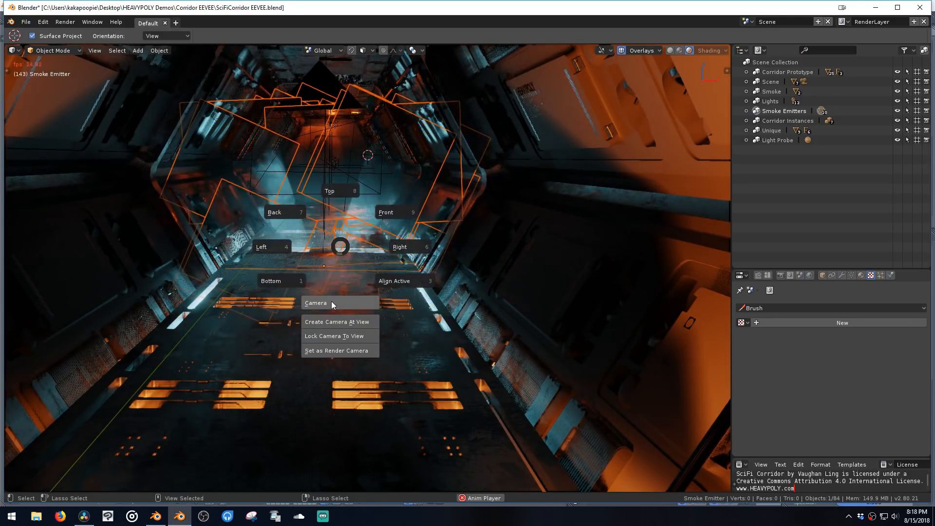
left_click(329, 303)
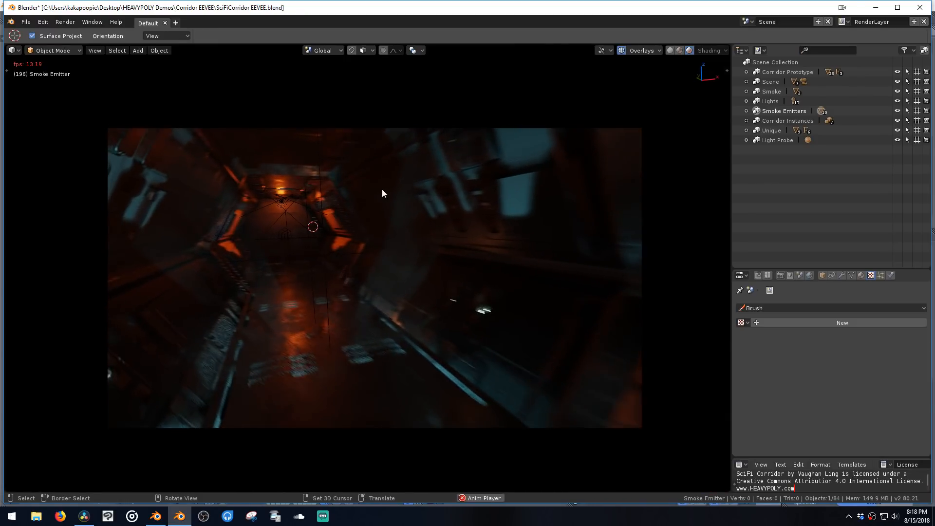
left_click(622, 50)
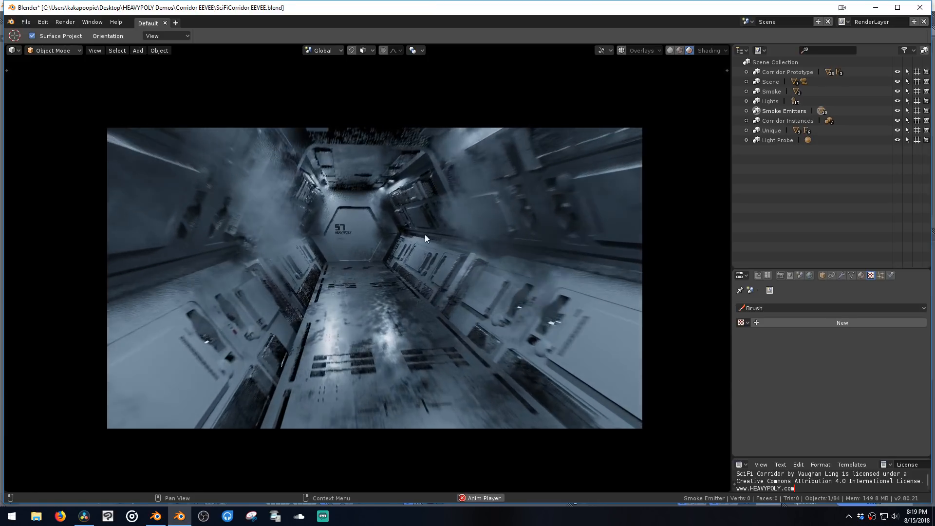
Step: Stop the playback and return to a free view of the corridor with the viewport overlays shown
key("shift+space")
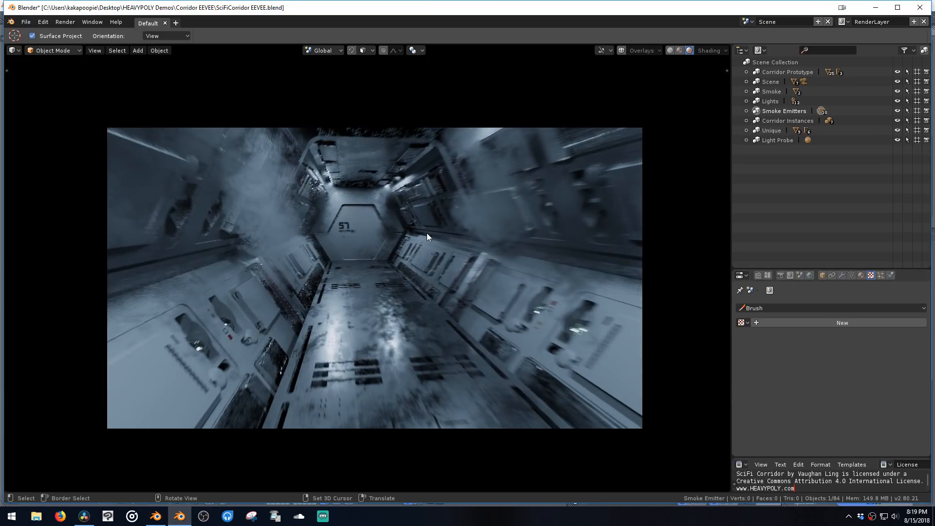
middle_click_drag(427, 233, 427, 266)
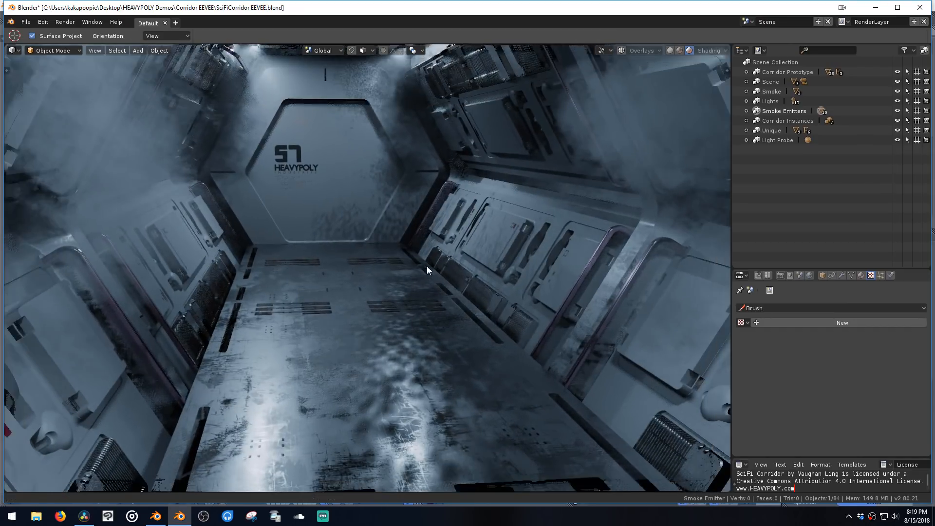
left_click(622, 50)
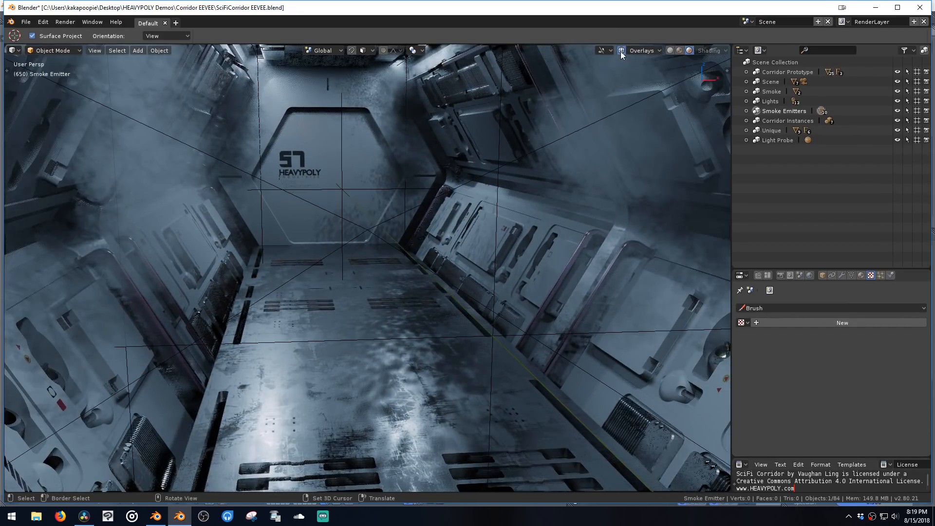
Step: Inspect the smoke planes by selecting the side-wall emitter and the central emitter, replaying the animation and stopping it partway through
left_click(567, 175)
middle_click_drag(494, 188, 481, 208)
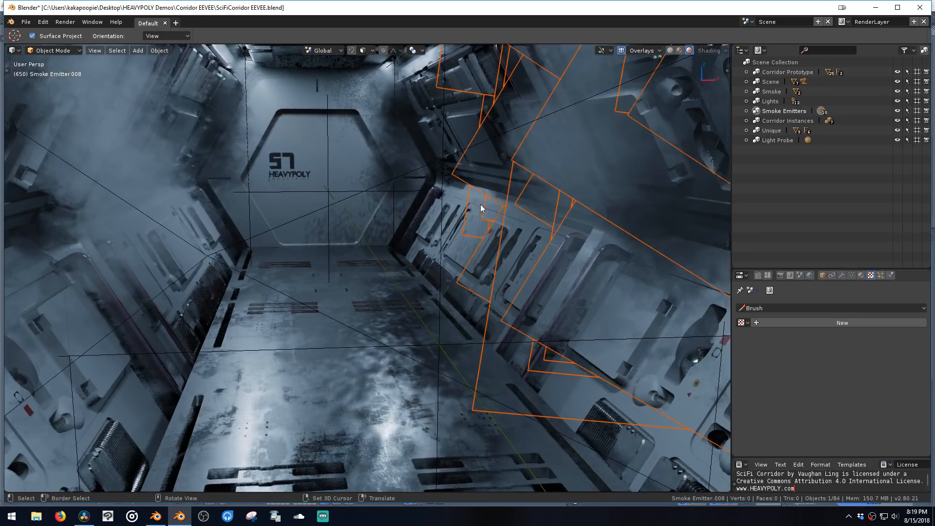
middle_click_drag(466, 307, 484, 266)
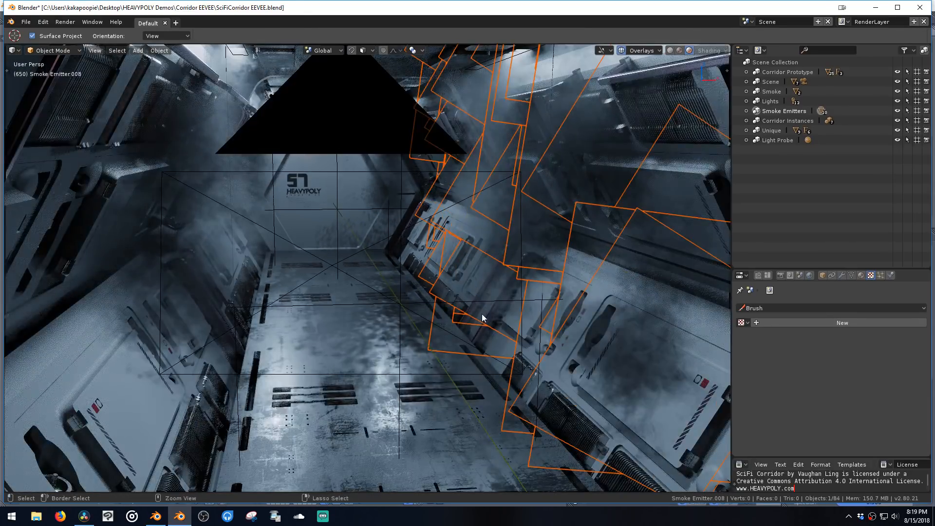
middle_click_drag(482, 315, 490, 290)
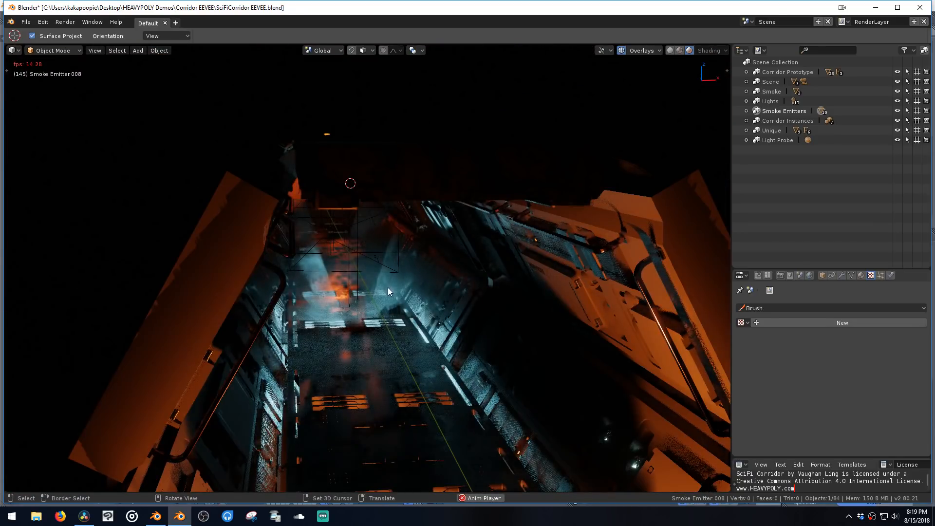
left_click(388, 287)
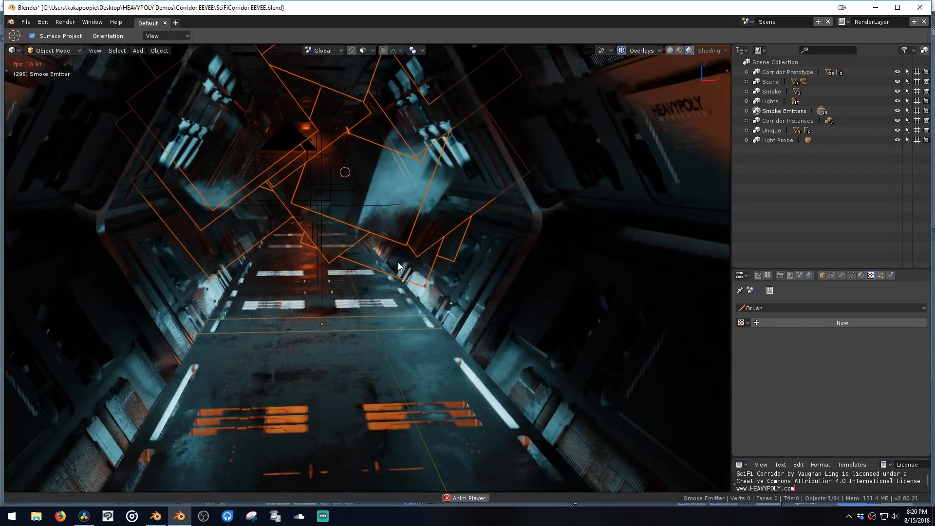
key("space")
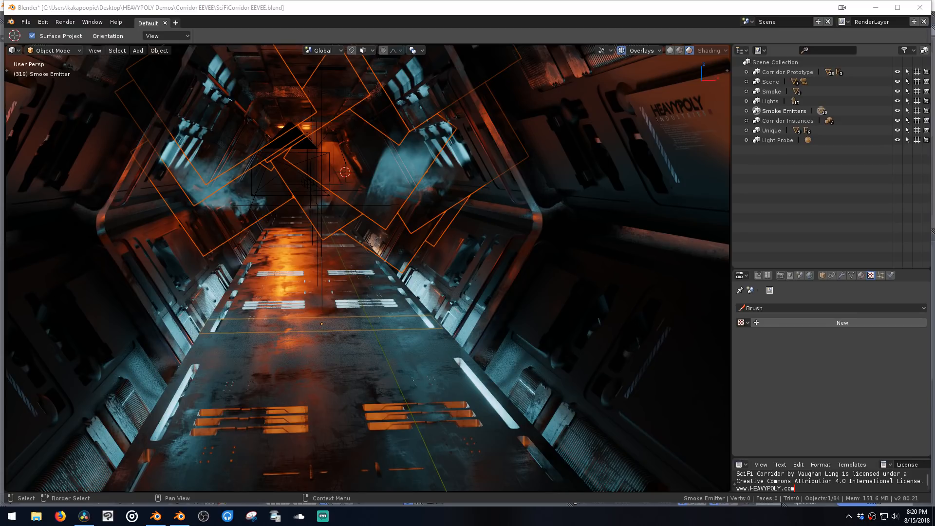
Step: Switch to the Blender 2.79 window and open the deep-sea submarine file DeepSeaSubB.blend
left_click(165, 518)
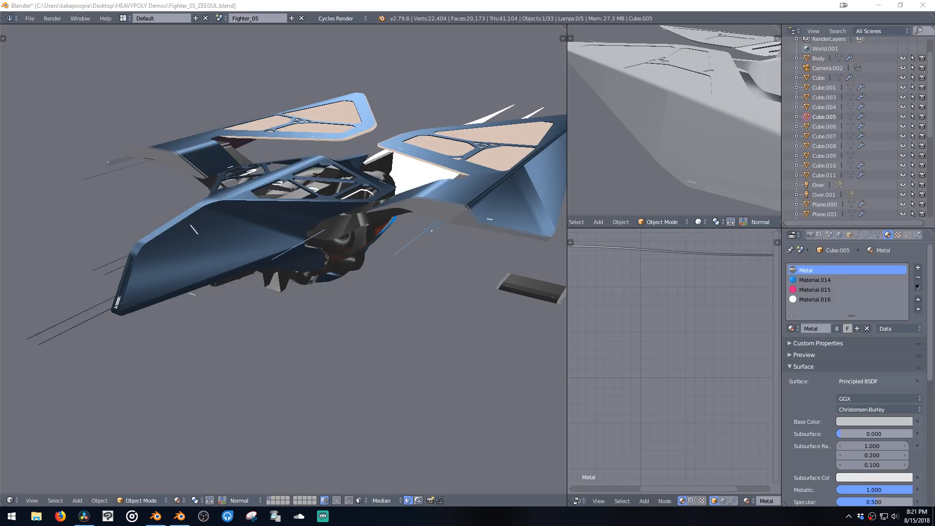
left_click_drag(381, 152, 379, 171)
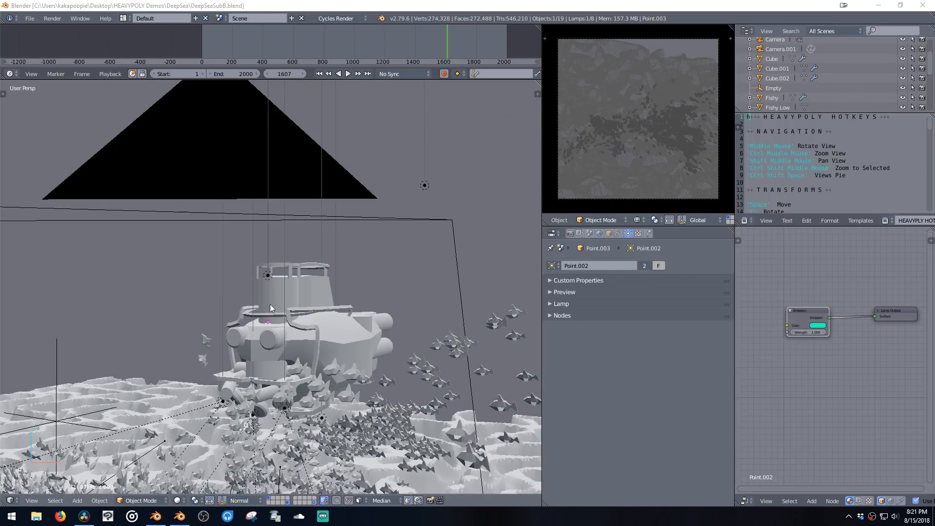
middle_click_drag(392, 304, 363, 376)
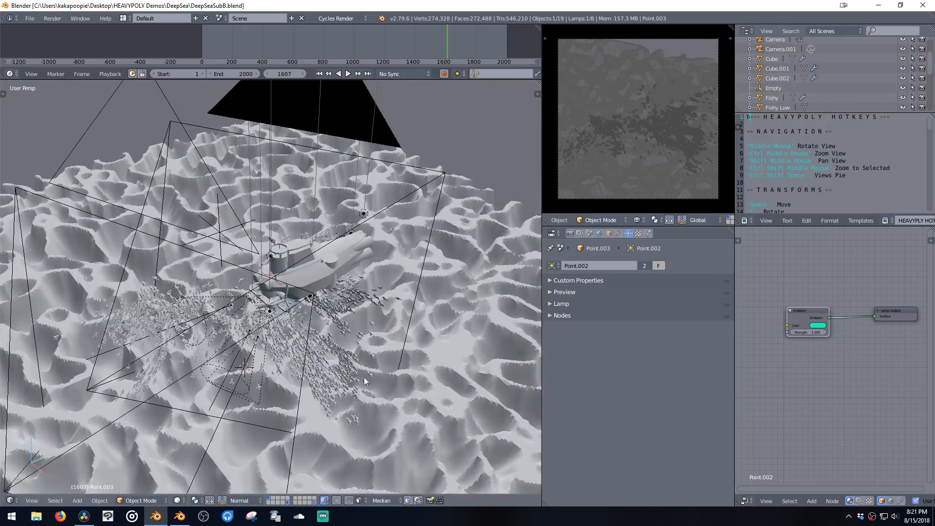
Step: Preview the submarine camera view in rendered shading, and return that view to wireframe shading
key("z")
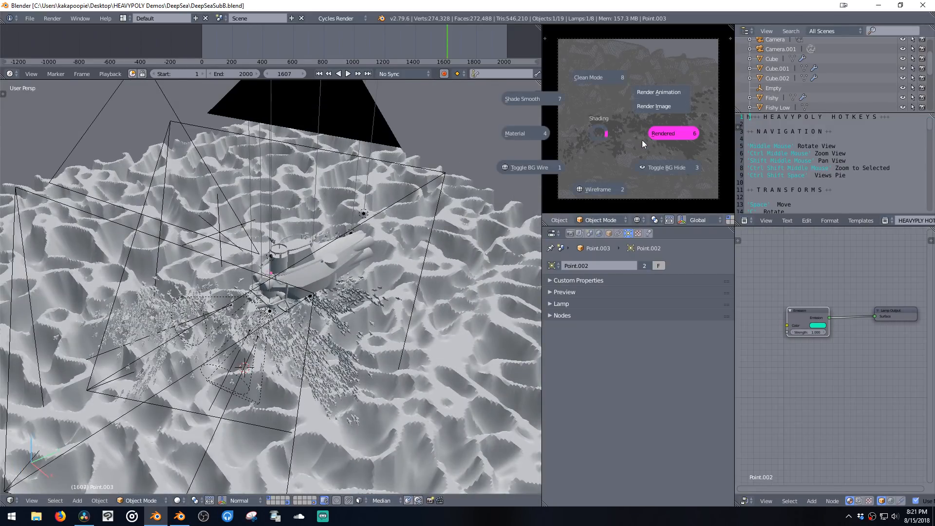
left_click(640, 154)
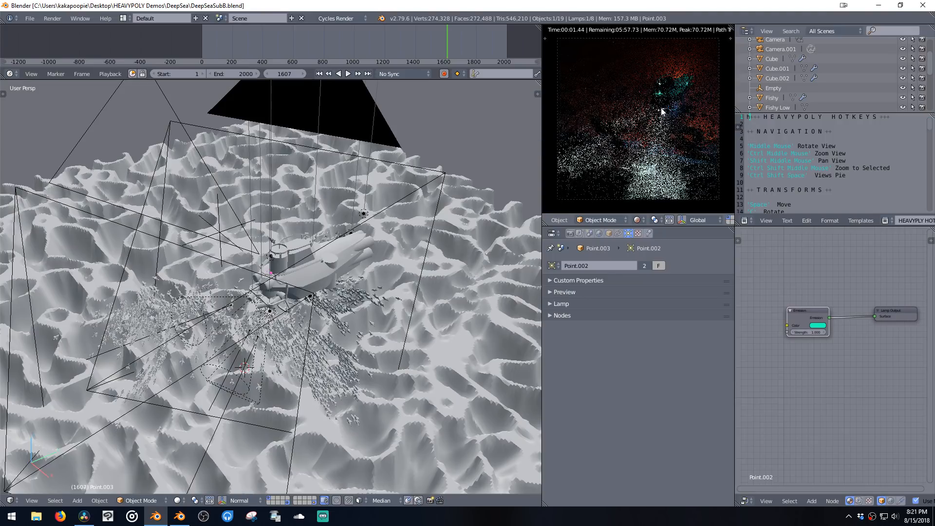
scroll(354, 319, "up", 1)
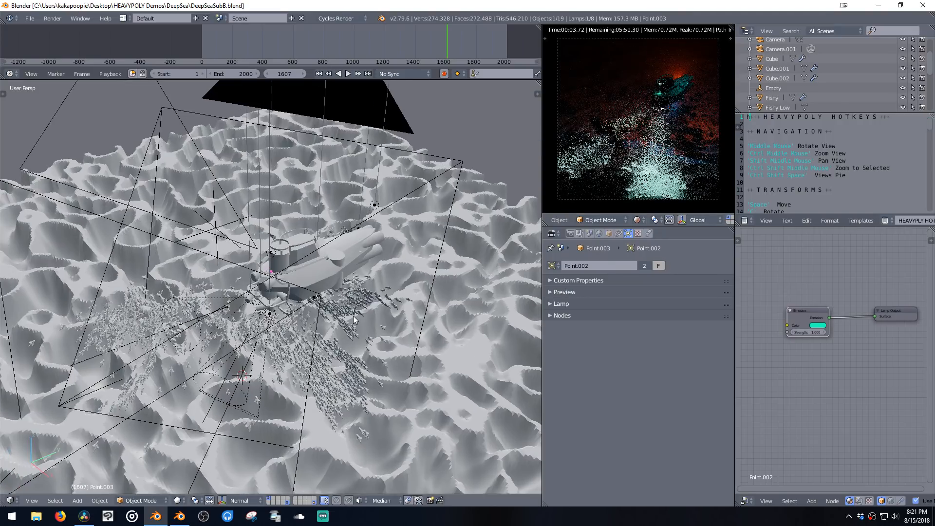
scroll(354, 319, "up", 5)
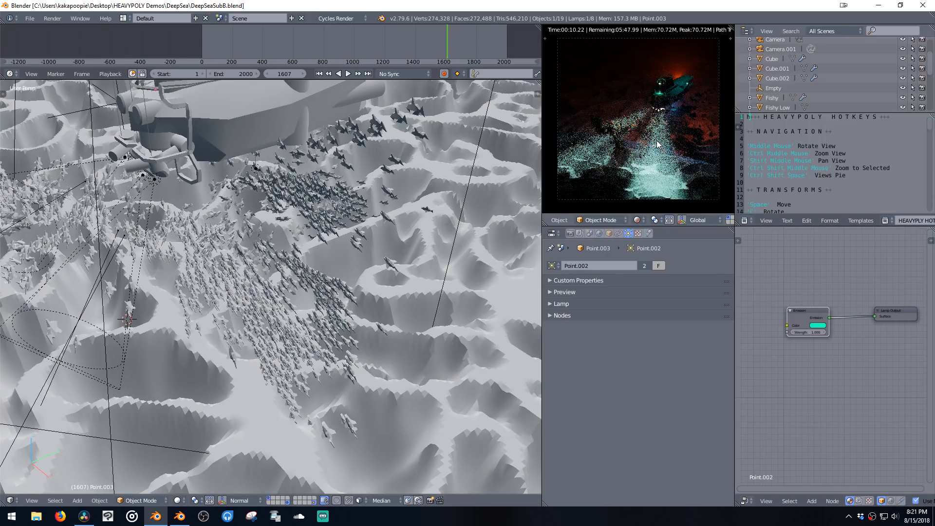
key("z")
left_click(667, 153)
Step: Select the empty beside the submarine, play the animation, and move the empty to the opposite side of the submarine
mouse_move(341, 244)
middle_mouse_down()
mouse_move(291, 268)
mouse_move(292, 279)
mouse_move(349, 284)
mouse_move(321, 285)
mouse_move(314, 273)
middle_mouse_up()
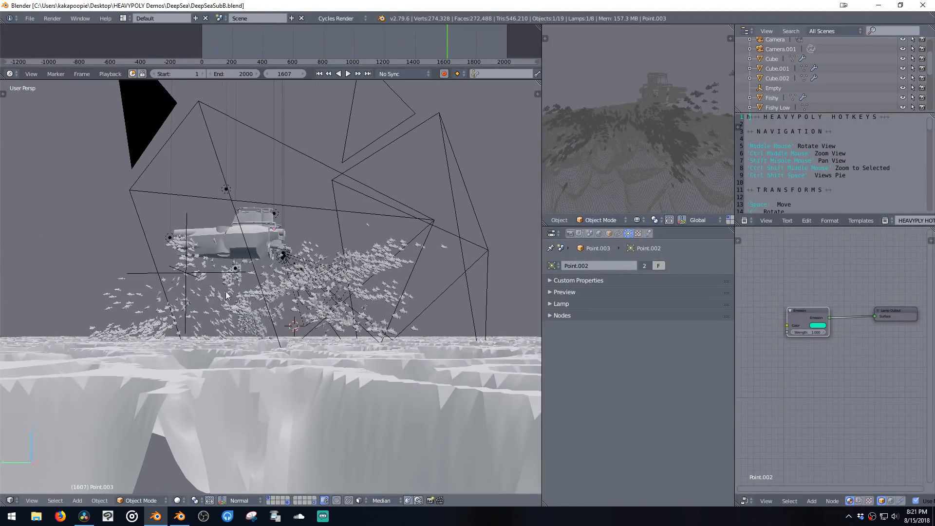
left_click(174, 270)
middle_click_drag(180, 275, 251, 287)
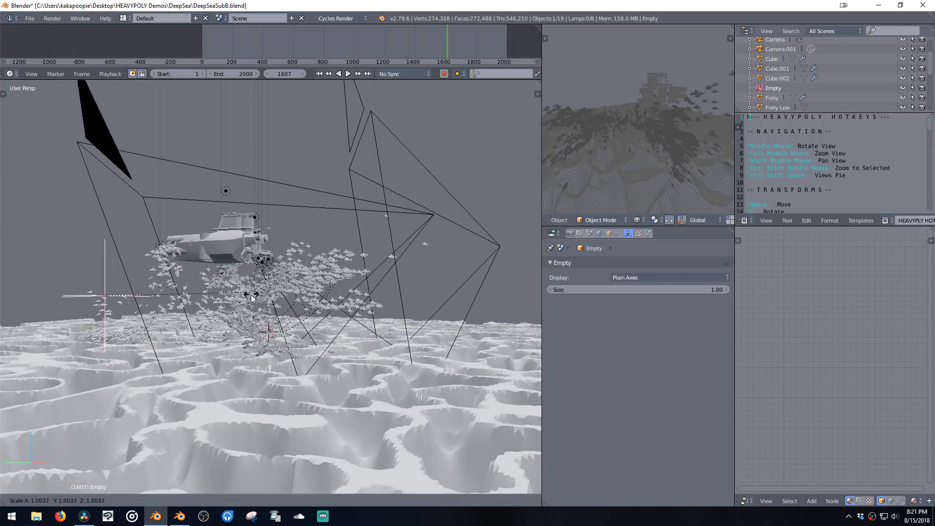
key("alt+a")
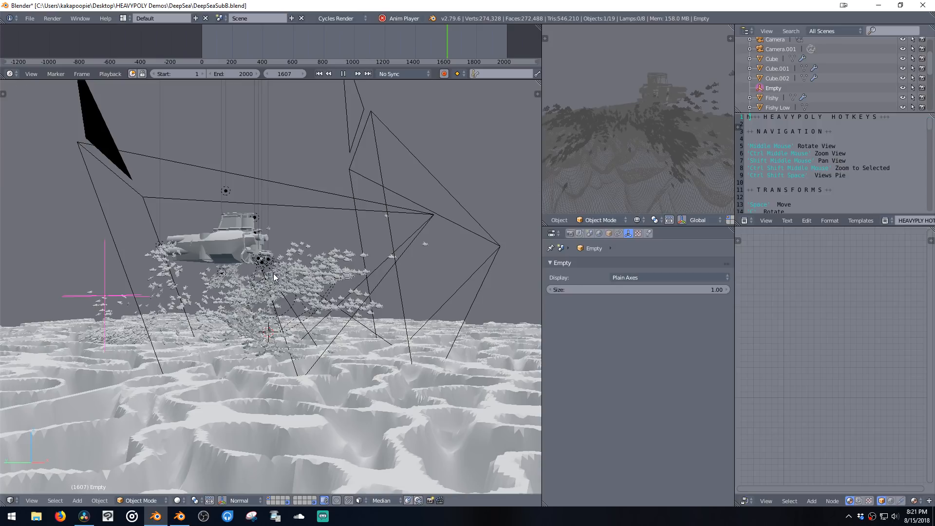
key("g")
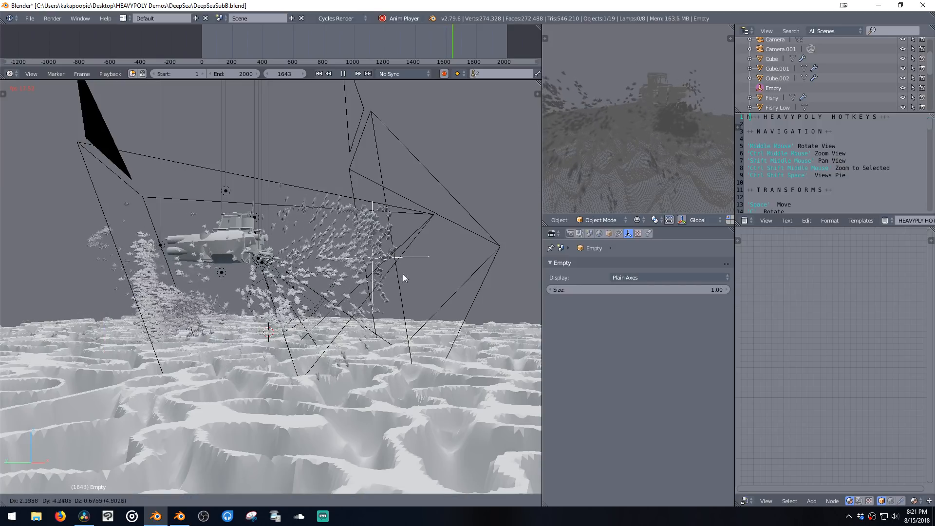
left_click(401, 278)
middle_click_drag(401, 278, 354, 282)
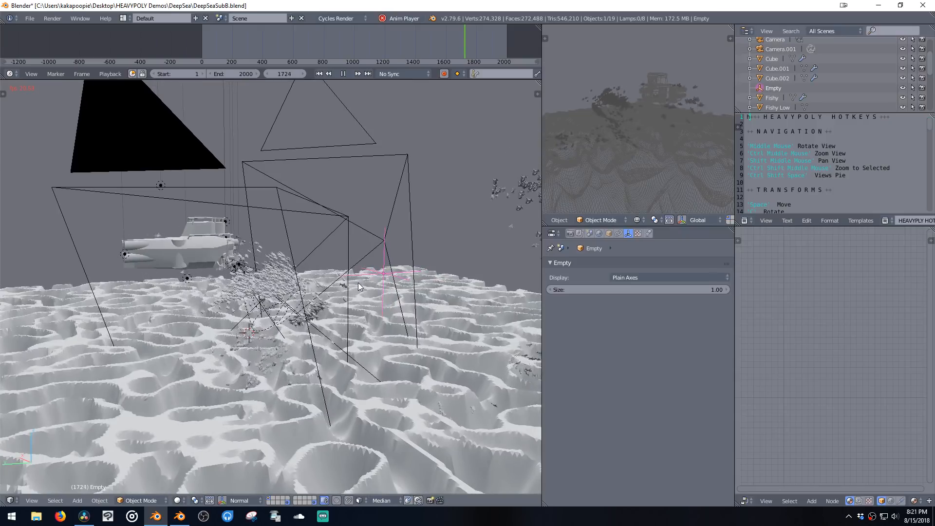
Step: Move the empty in several shifts higher above the seabed and away from the submarine while the animation plays
key("g")
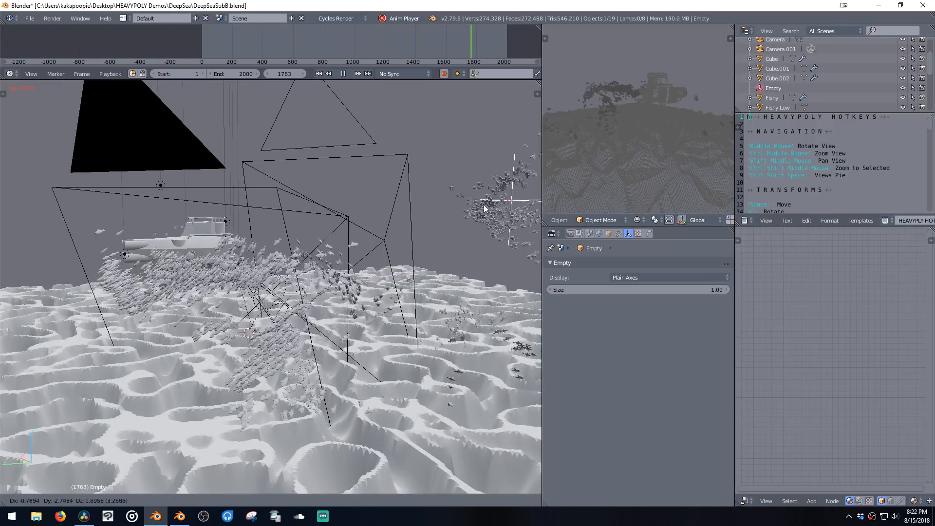
left_click(468, 179)
middle_click_drag(434, 214, 326, 226)
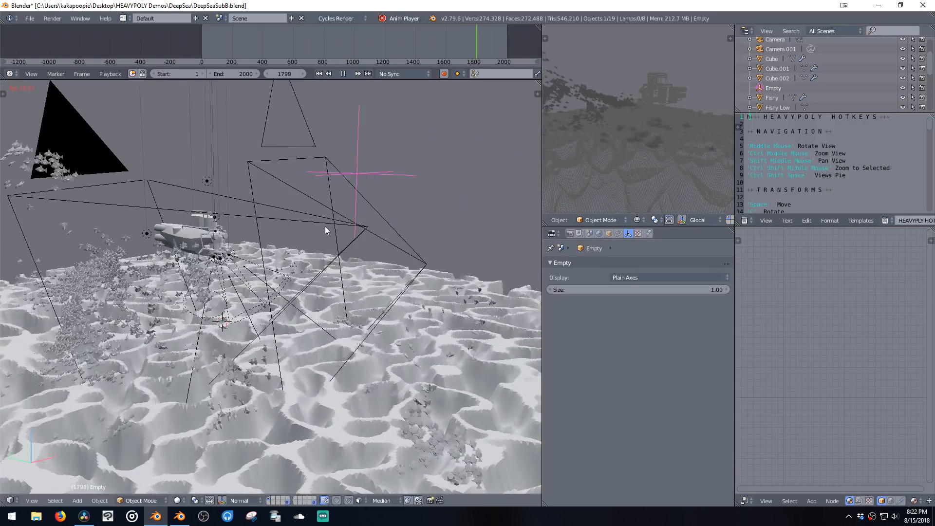
key("g")
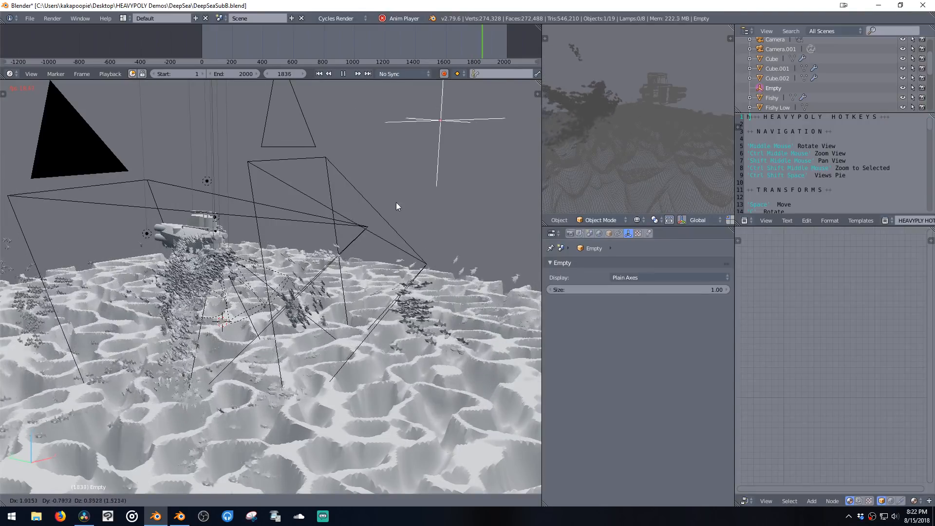
left_click(437, 196)
middle_click_drag(437, 196, 314, 194)
key("space")
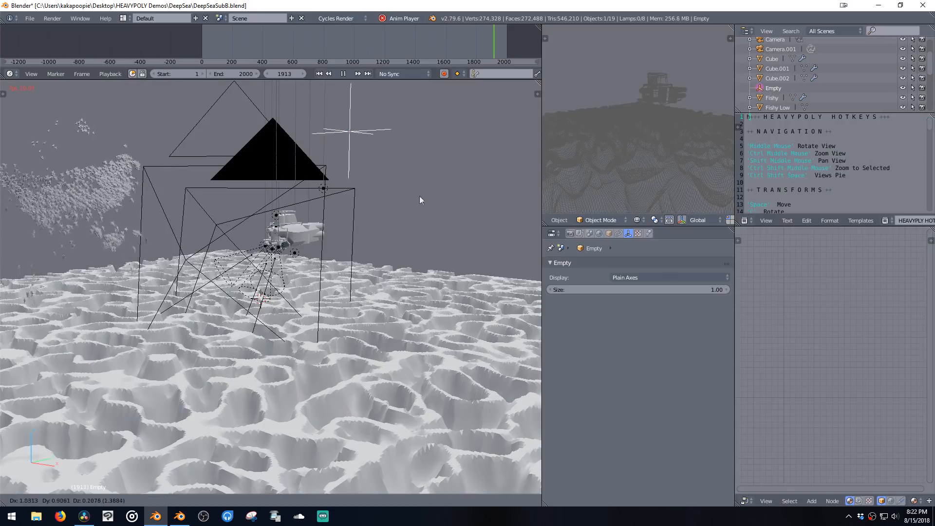
left_click(525, 225)
Step: Reposition the empty repeatedly in the air around the whole seabed, watching how the fish swarm follows it
middle_click_drag(414, 253, 406, 283, "ctrl")
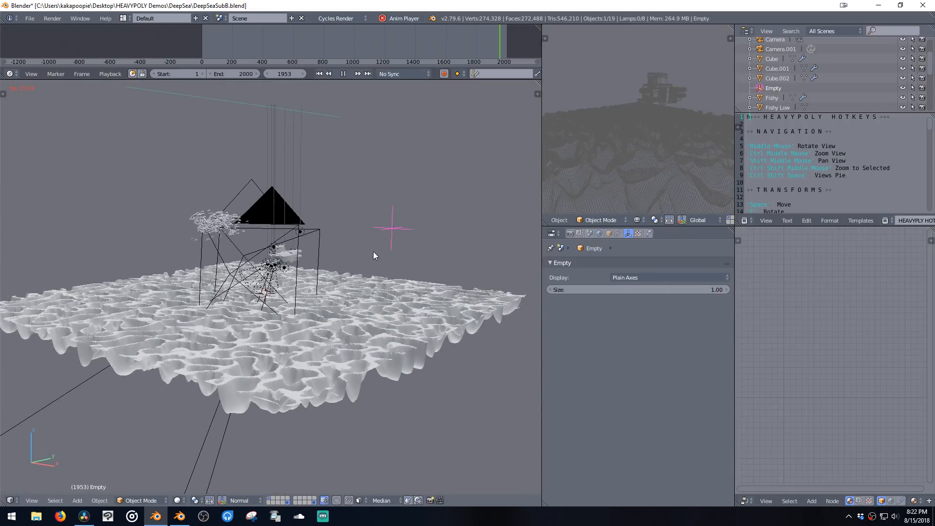
key("space")
left_click(473, 263)
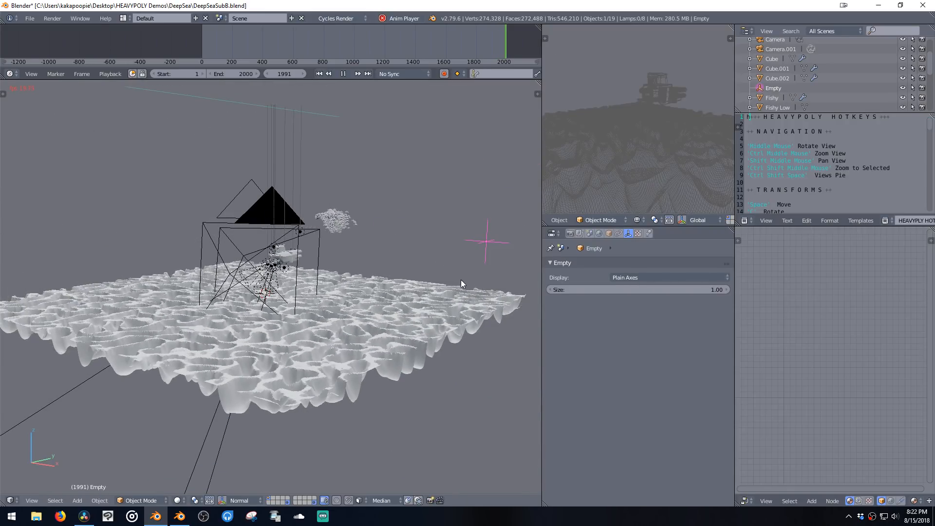
key("space")
left_click(435, 307)
key("space")
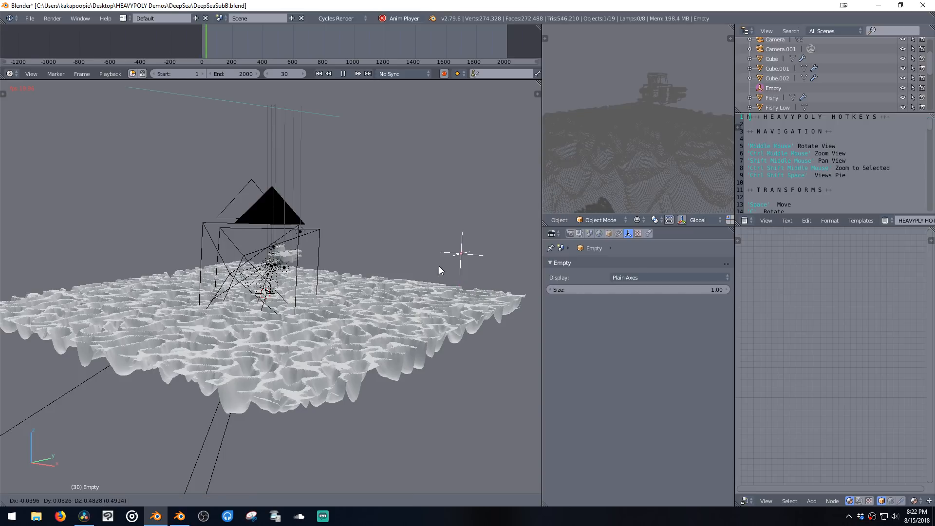
left_click(436, 249)
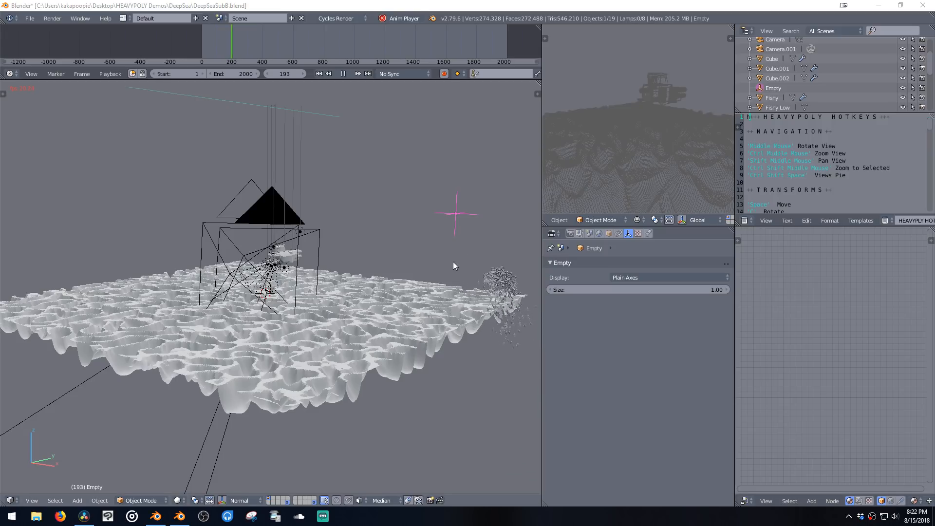
key("space")
left_click(418, 241)
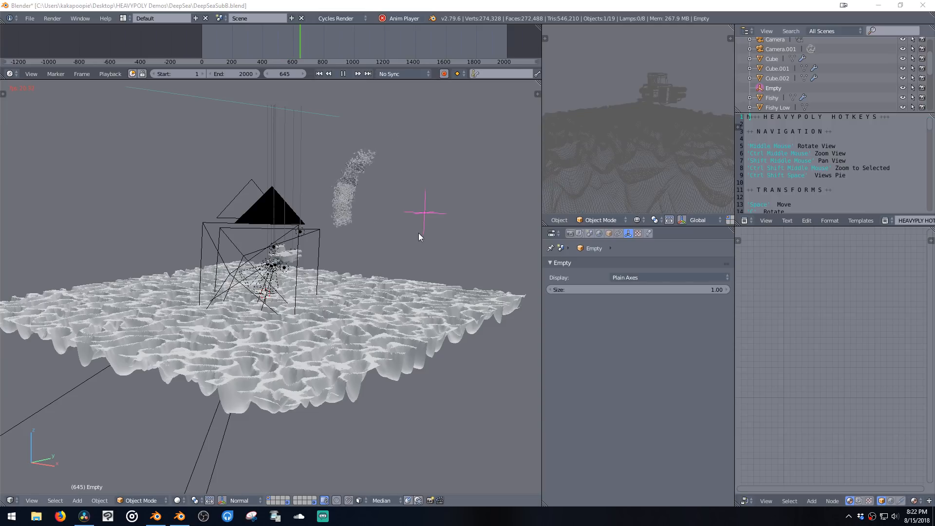
key("space")
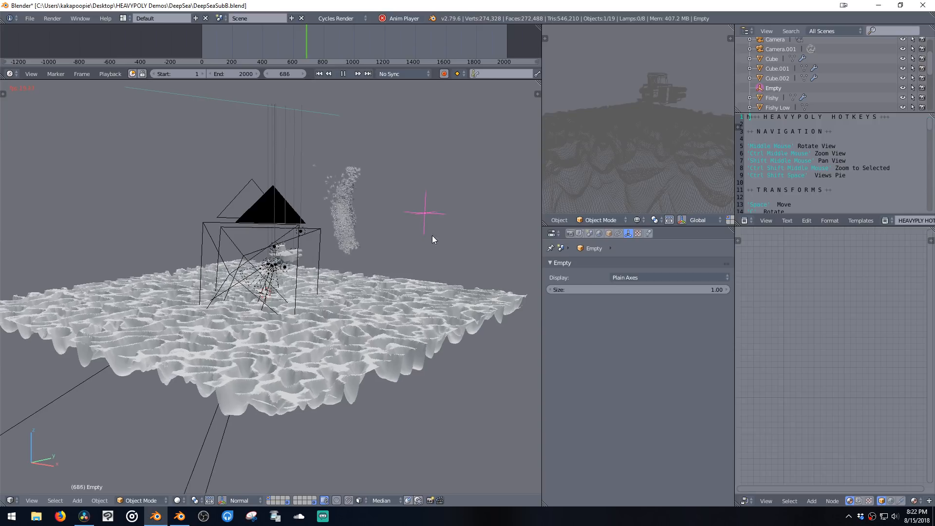
key("Escape")
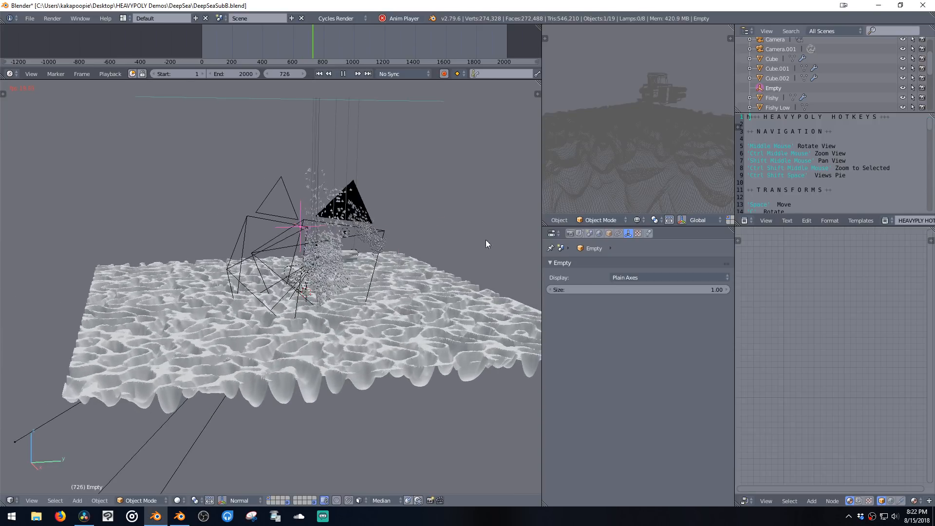
Step: Select the emitter plane beneath the seabed and set its boids' Max Air Speed to 30 and Max Air Acceleration to 1
left_click(371, 246)
middle_click_drag(373, 249, 380, 217)
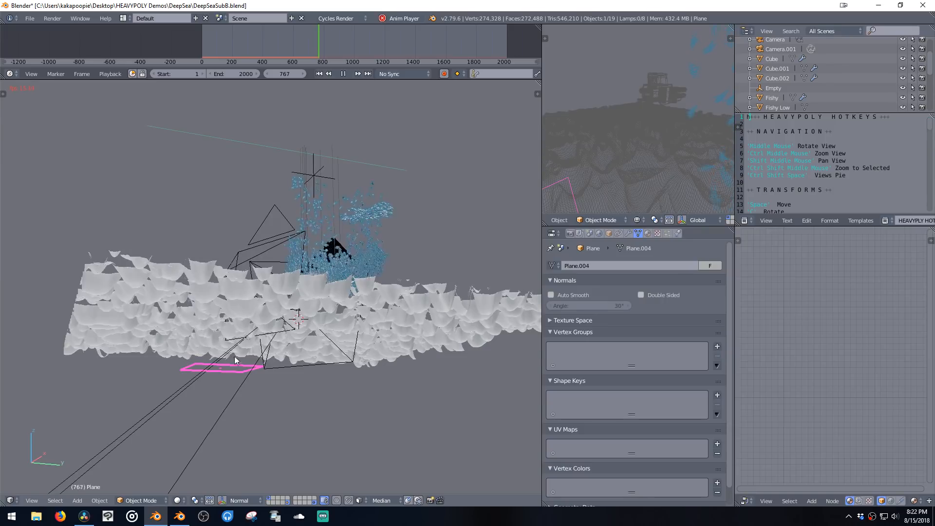
left_click(667, 233)
left_click_drag(729, 287, 721, 365)
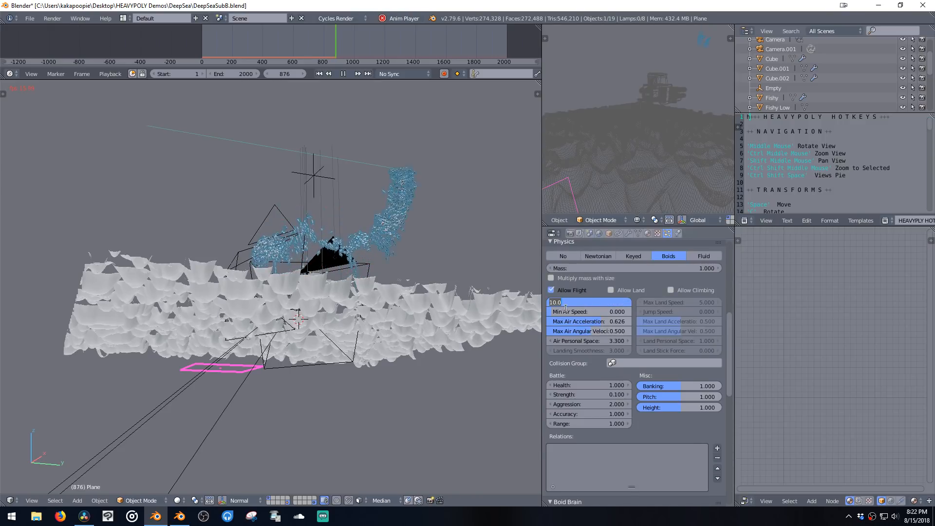
scroll(555, 303, "up", 2, "ctrl")
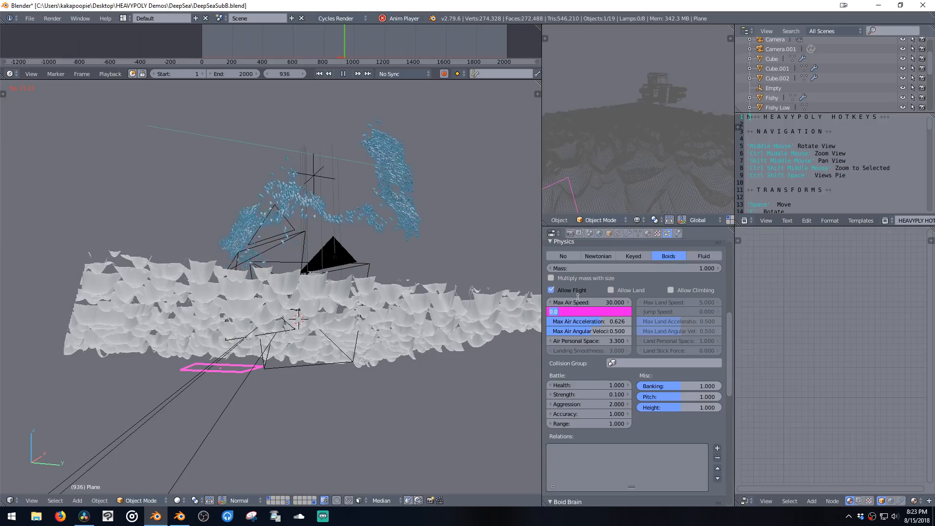
double_click(591, 321)
type("1")
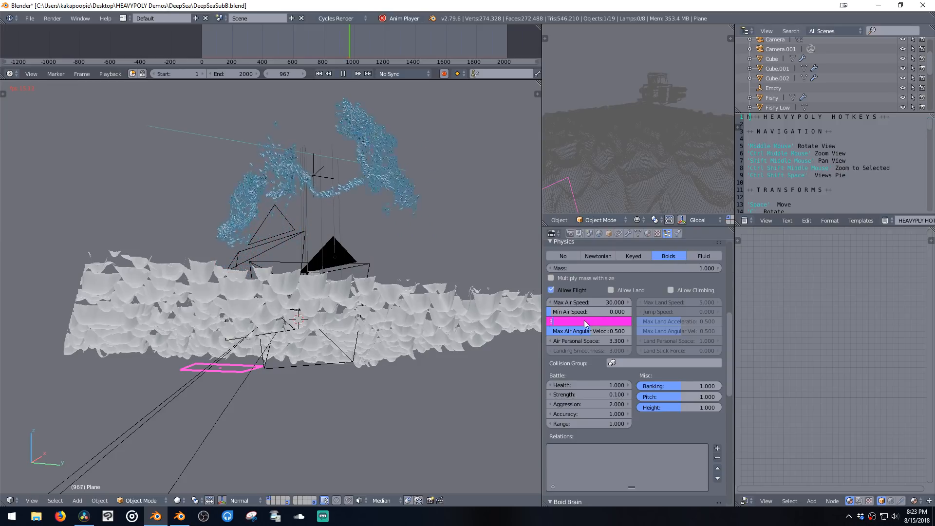
key("Return")
Step: Select the empty above the submarine and move it sideways away from the fish swarm
right_click_drag(315, 195, 427, 248)
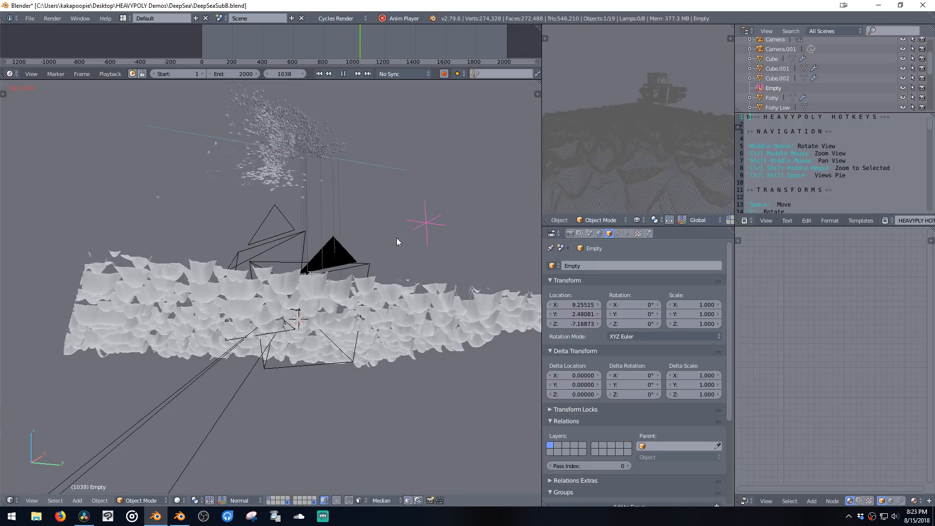
middle_click_drag(397, 237, 376, 242)
middle_click_drag(484, 277, 200, 351)
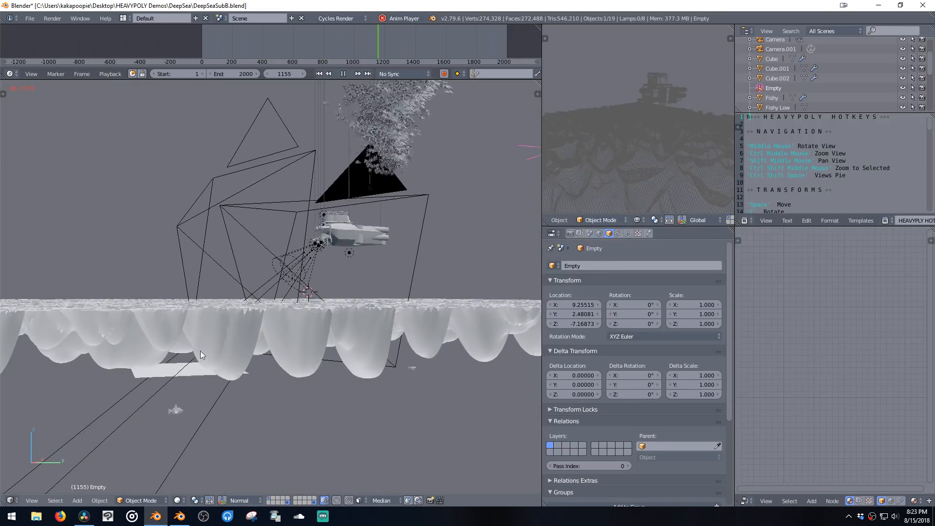
Step: Select the emitter plane beneath the seabed again and review its Boids physics settings
left_click(188, 373)
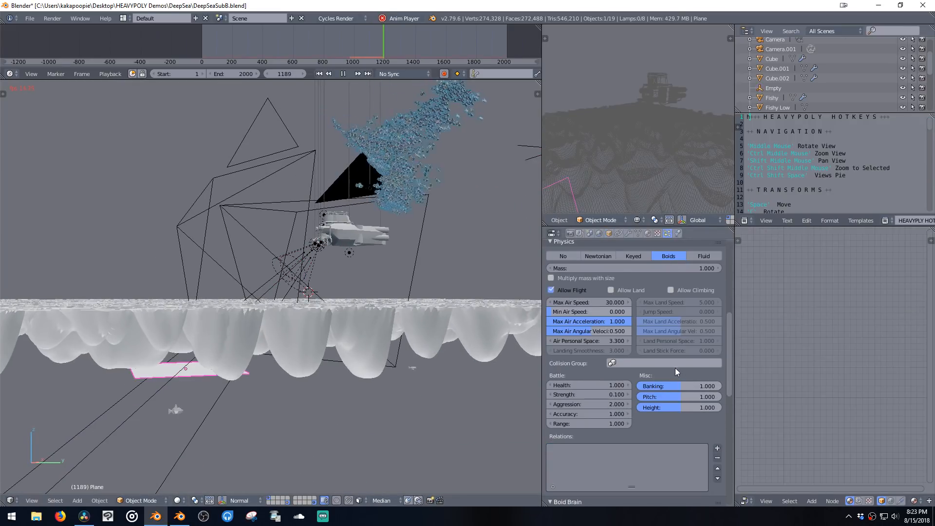
scroll(657, 433, "up", 2)
scroll(650, 448, "down", 1)
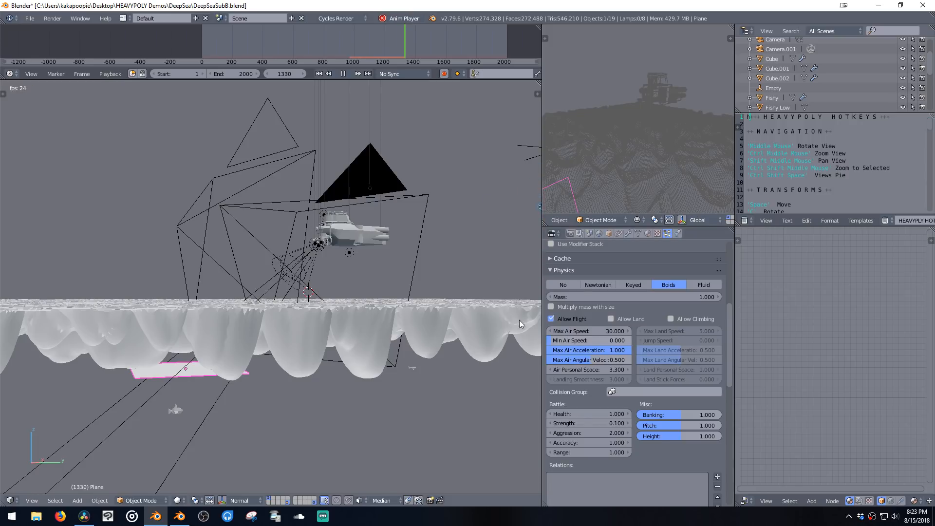
Step: Select the seabed plane and set the Lacunarity of its Displace modifier's Musgrave texture to 1
middle_click_drag(439, 244, 350, 229)
right_click(402, 266)
left_click(657, 234)
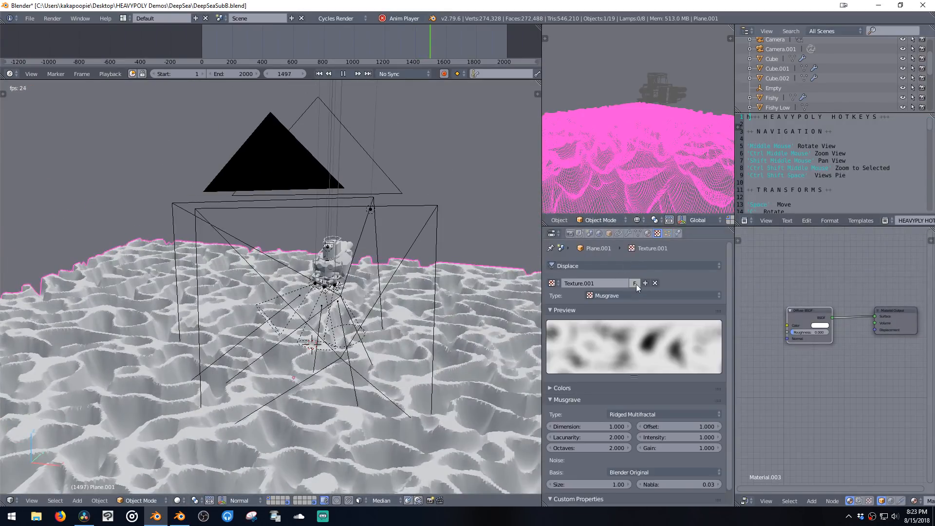
scroll(728, 378, "down", 2)
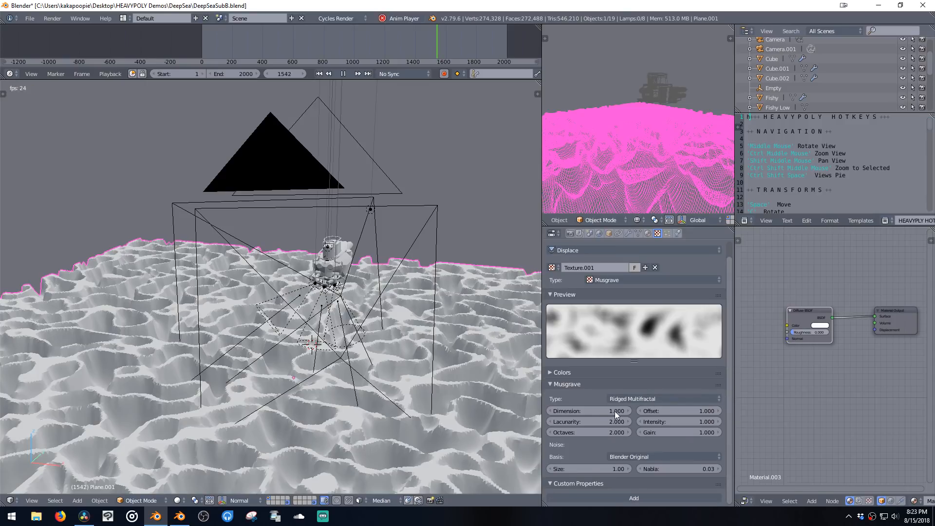
left_click(593, 421)
type("1.5")
key("Return")
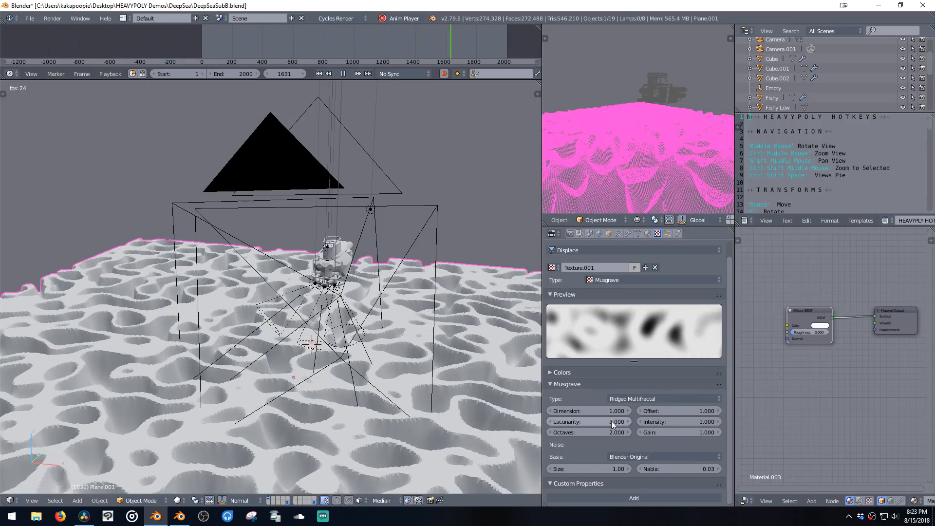
Step: Reduce the Lacunarity of the seabed's Musgrave texture to 0.5
left_click(612, 421)
type(".5")
key("Return")
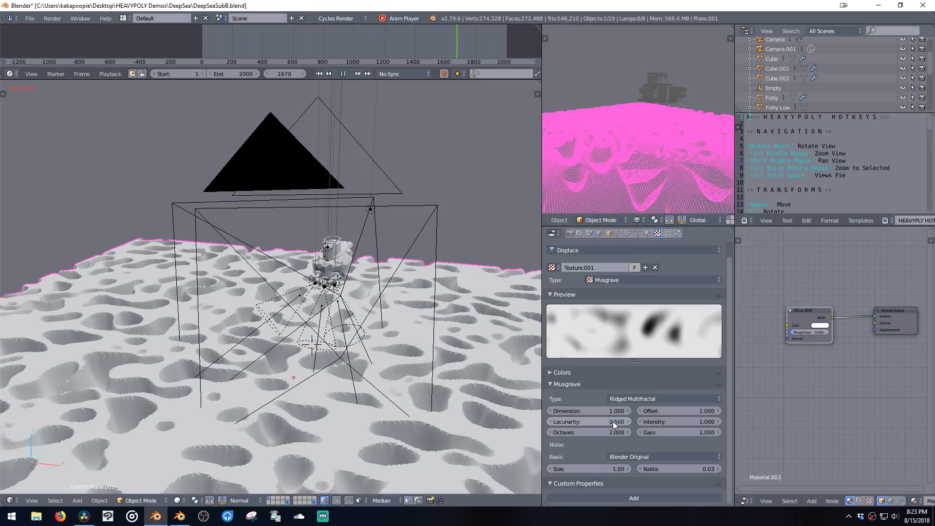
Step: Try a higher Offset for the seabed's Musgrave texture, and set it back to 1
left_click(687, 412)
type("2")
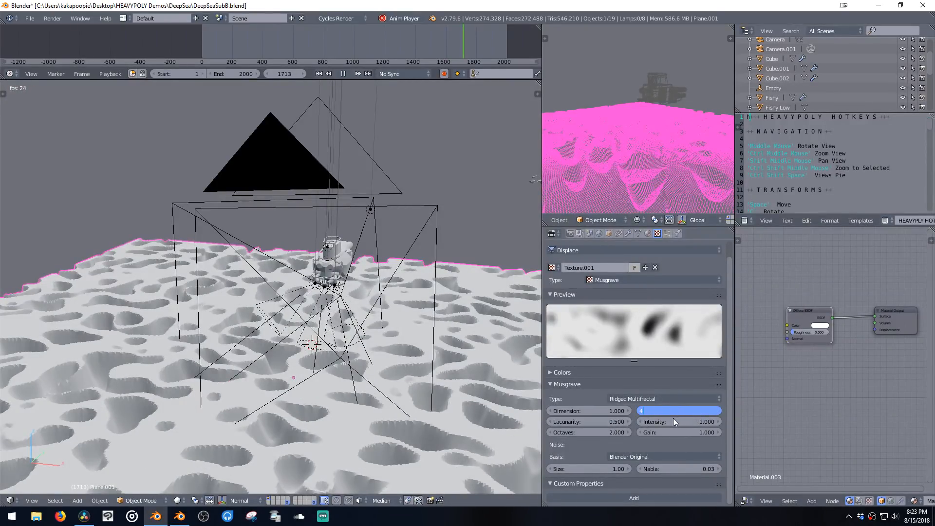
key("Return")
left_click(672, 414)
type("1")
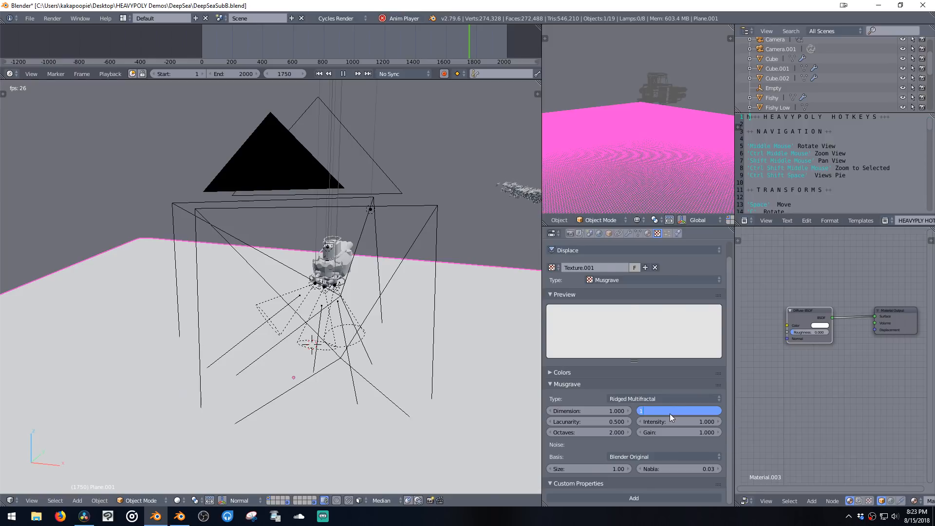
key("Return")
Step: Set the Offset of the seabed's Musgrave texture to 0
left_click(672, 413)
key("BackSpace")
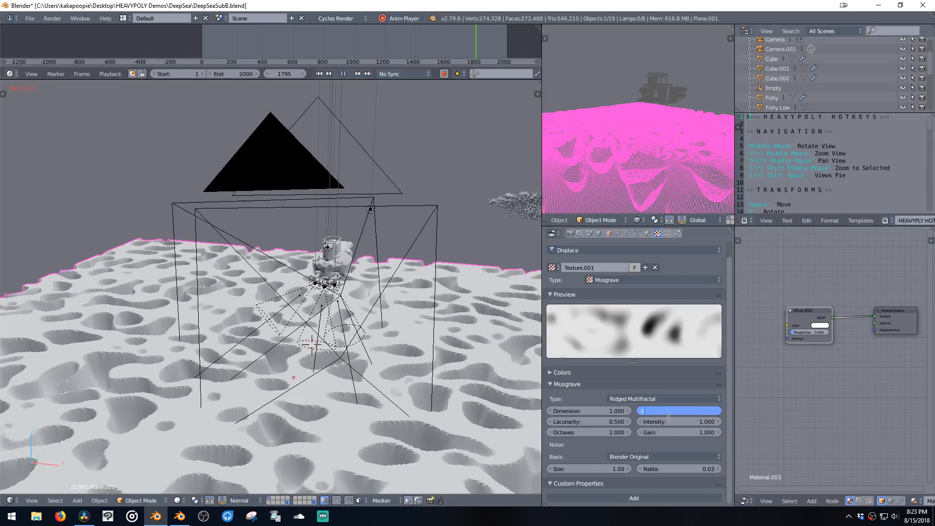
type("0")
key("Return")
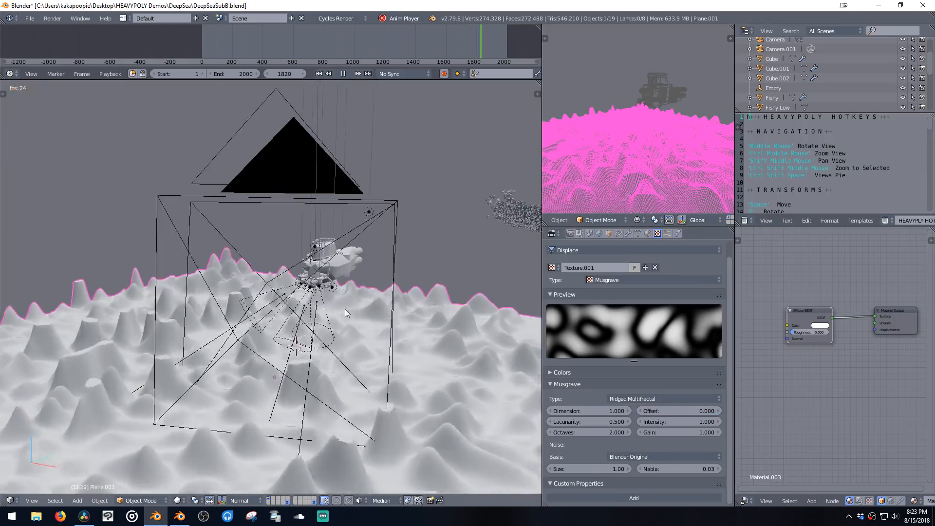
middle_click_drag(348, 287, 460, 308)
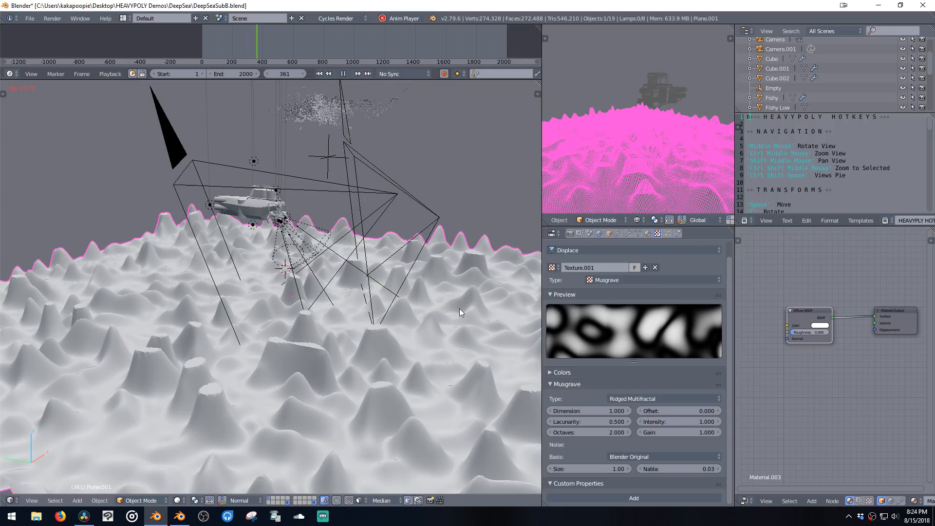
Step: Select the empty above the seabed and move it down near the submarine while the animation plays
left_click(325, 170)
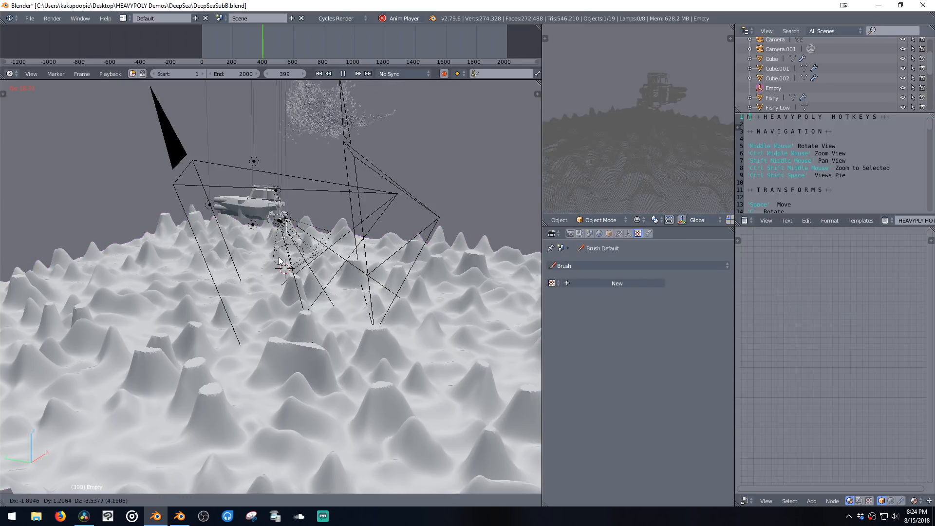
middle_click_drag(326, 170, 329, 229)
middle_click(328, 226, "ctrl+shift")
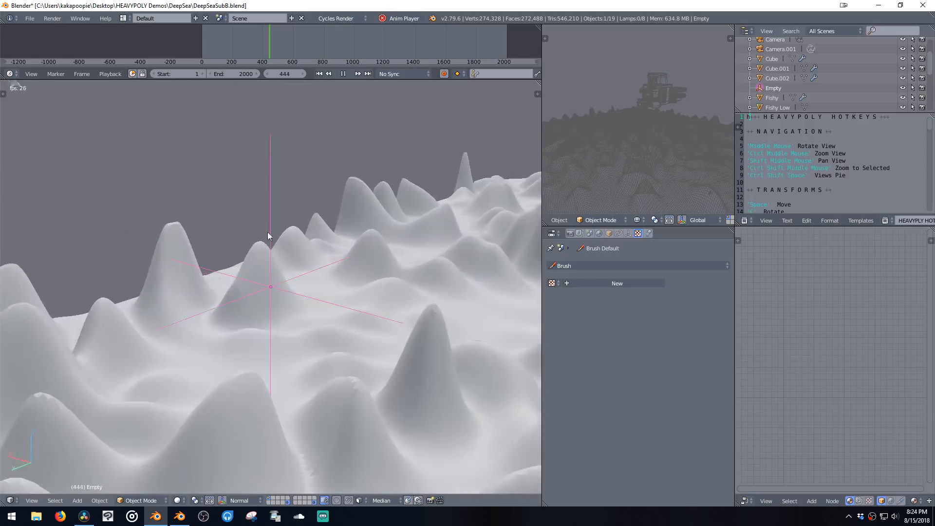
middle_click_drag(267, 233, 334, 311)
key("space")
left_click(382, 244)
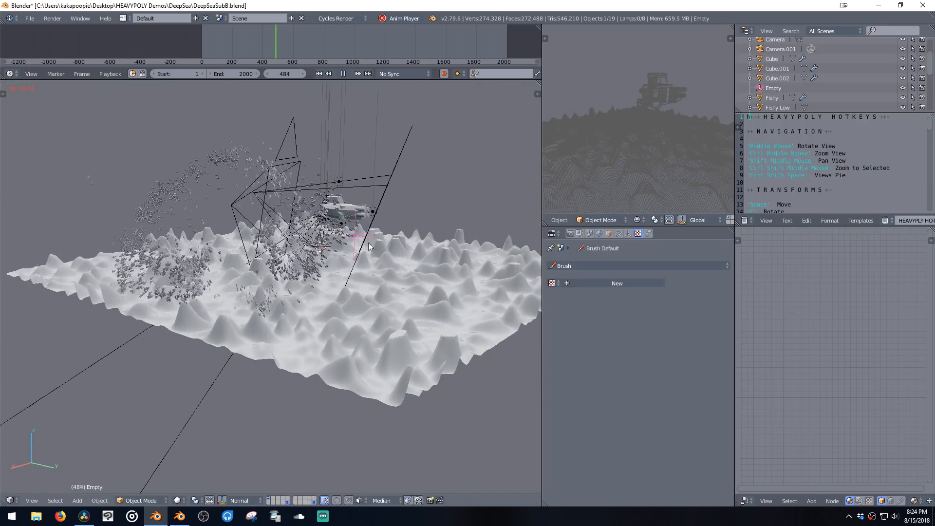
middle_click_drag(368, 242, 318, 304)
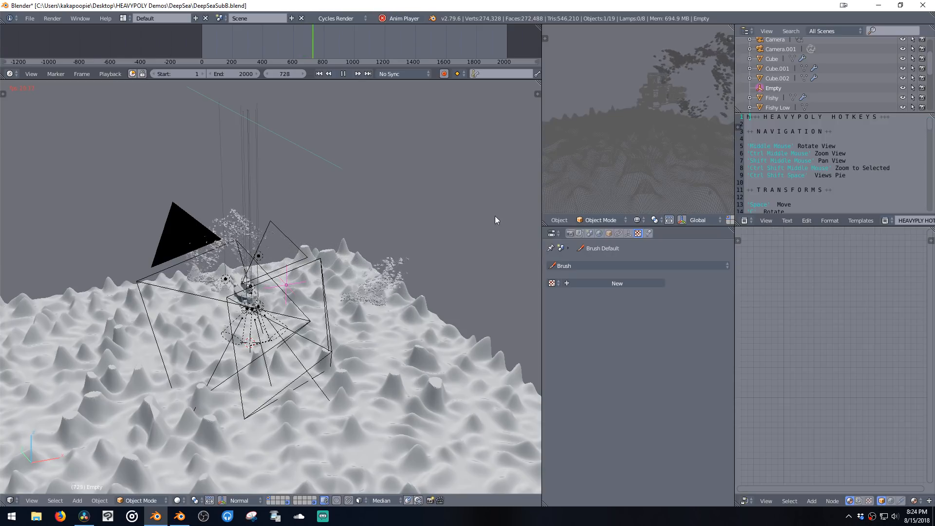
Step: Move the empty below the submarine's rear, and from there to just above its cabin
middle_click_drag(385, 270, 312, 290)
key("space")
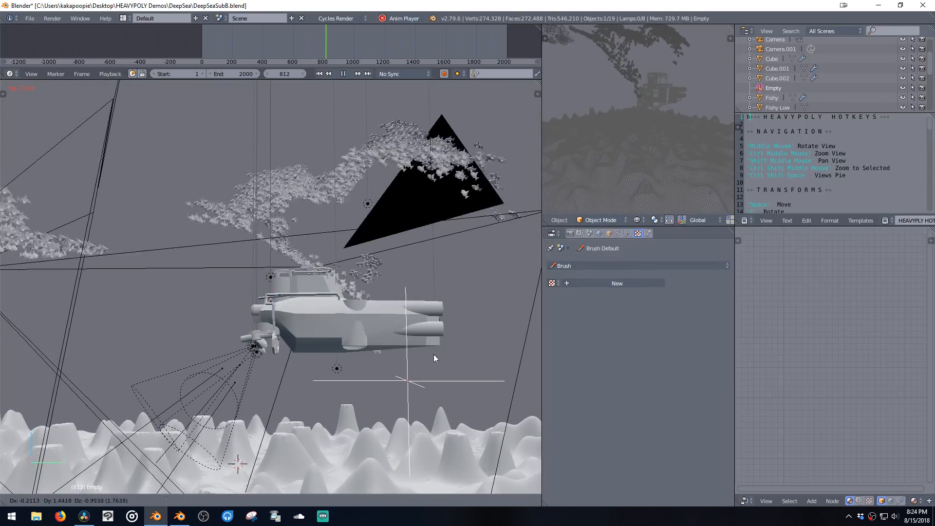
left_click(413, 335)
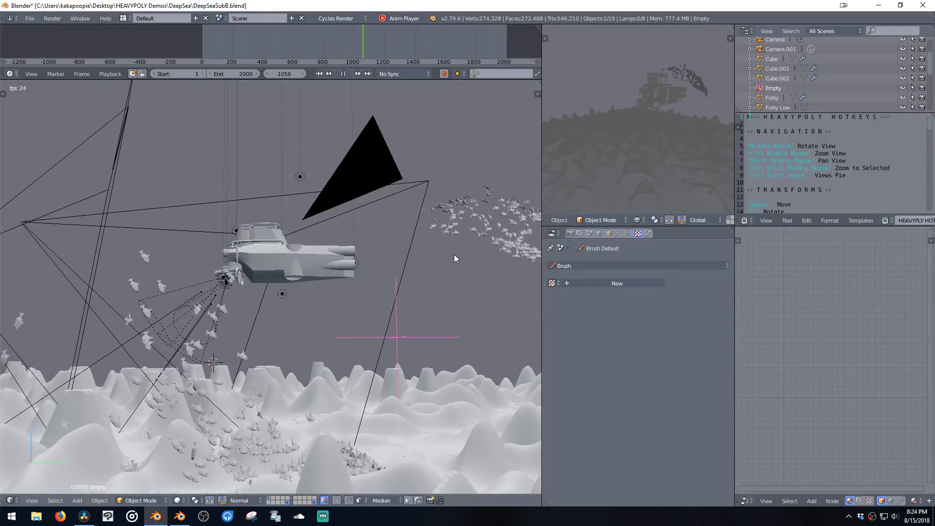
key("space")
left_click(228, 174)
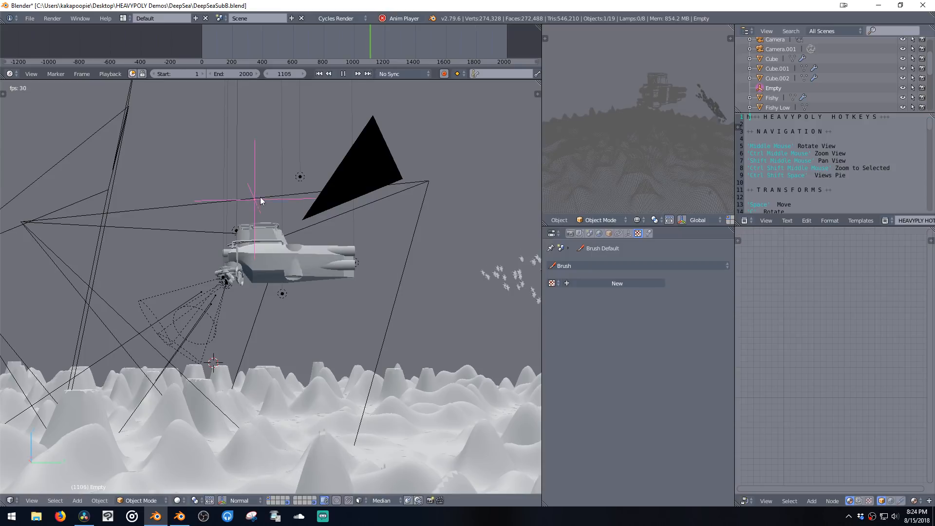
Step: Move the empty down in front of the submarine, close to the seabed, and scale it up slightly
middle_click_drag(292, 219, 306, 231)
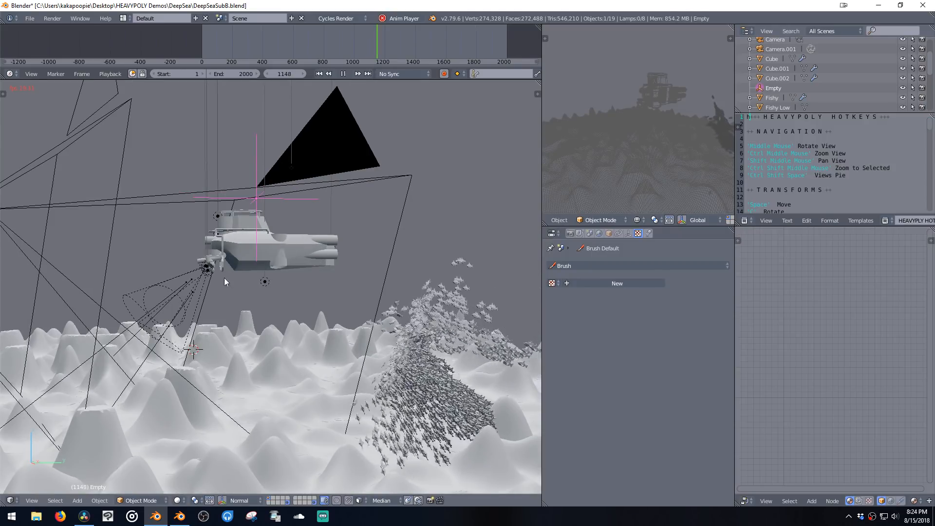
middle_click_drag(290, 285, 306, 292)
key("space")
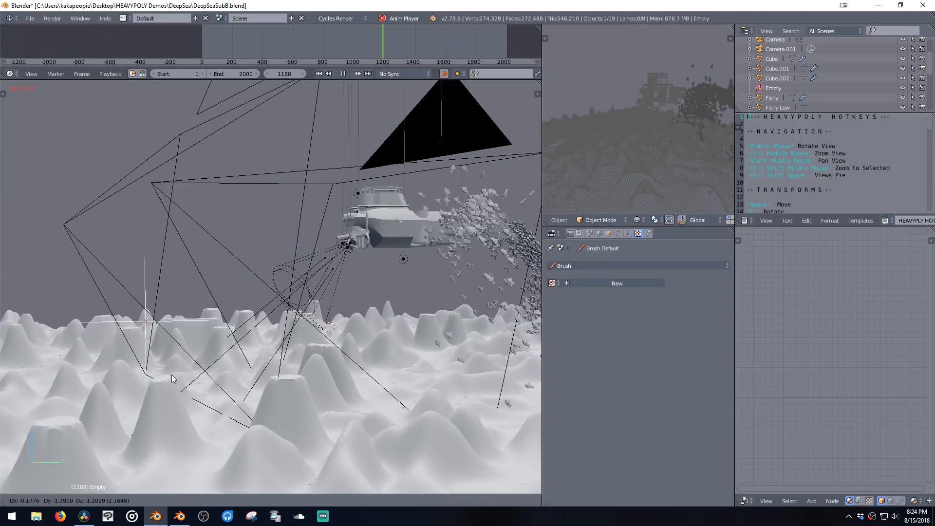
left_click(181, 375)
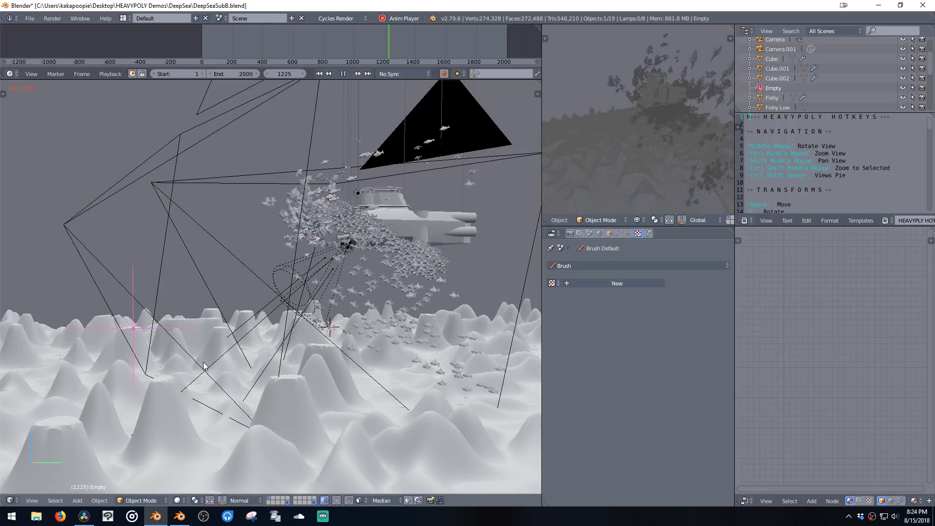
key("s")
left_click(251, 308)
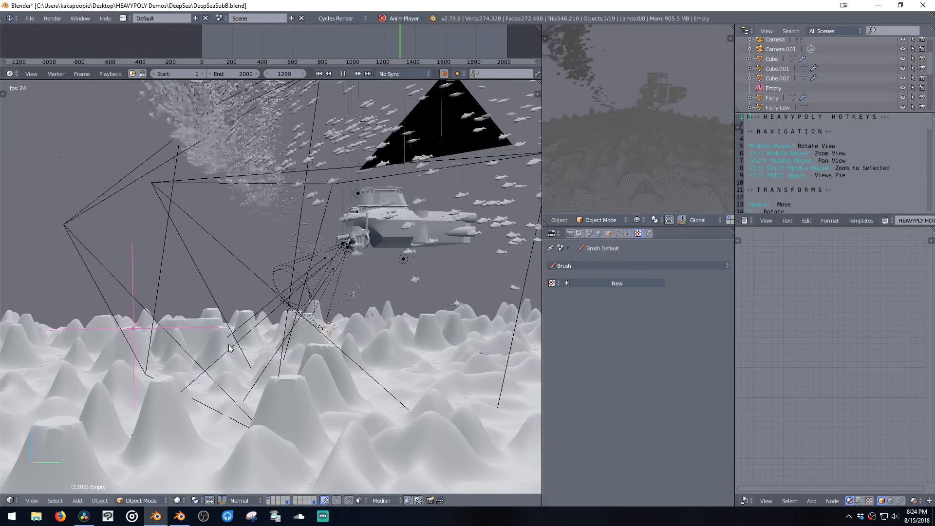
Step: Stop the animation playback and switch the small preview viewport to Rendered shading
key("alt+a")
key("z")
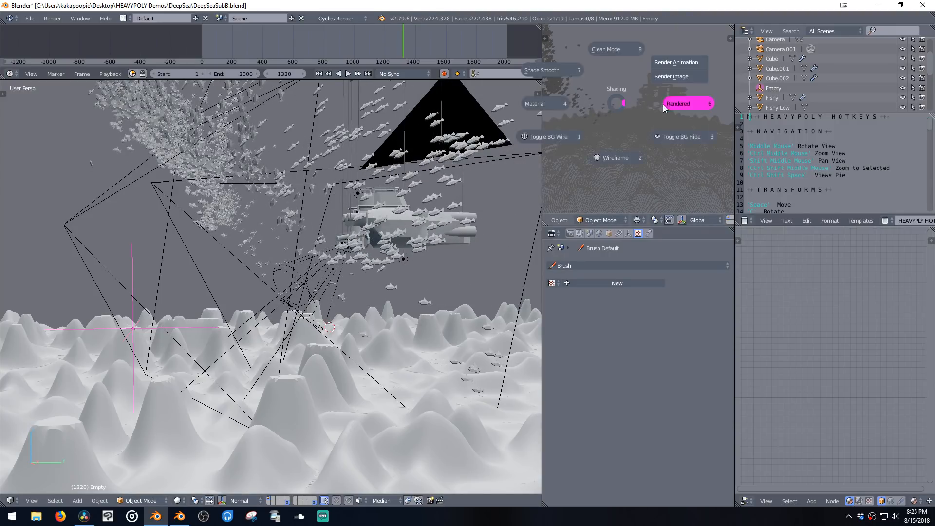
left_click(663, 104)
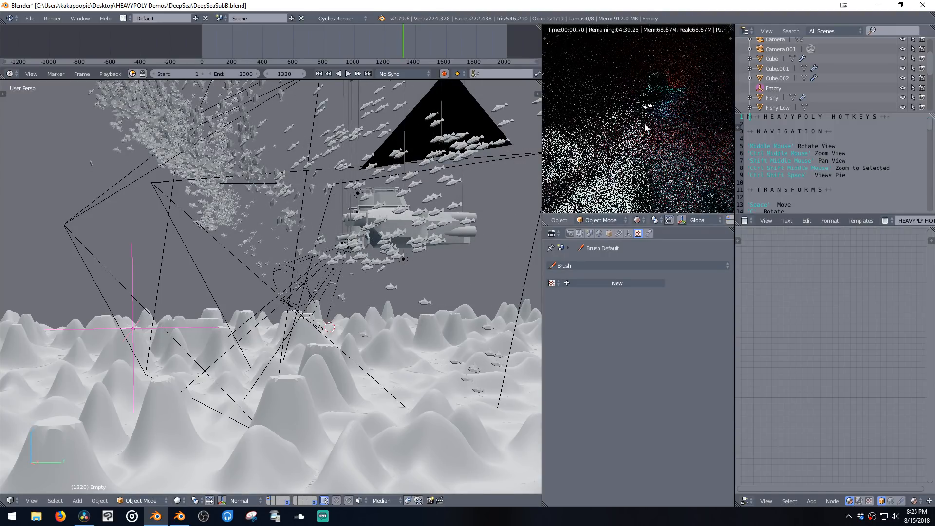
middle_click_drag(579, 132, 602, 157)
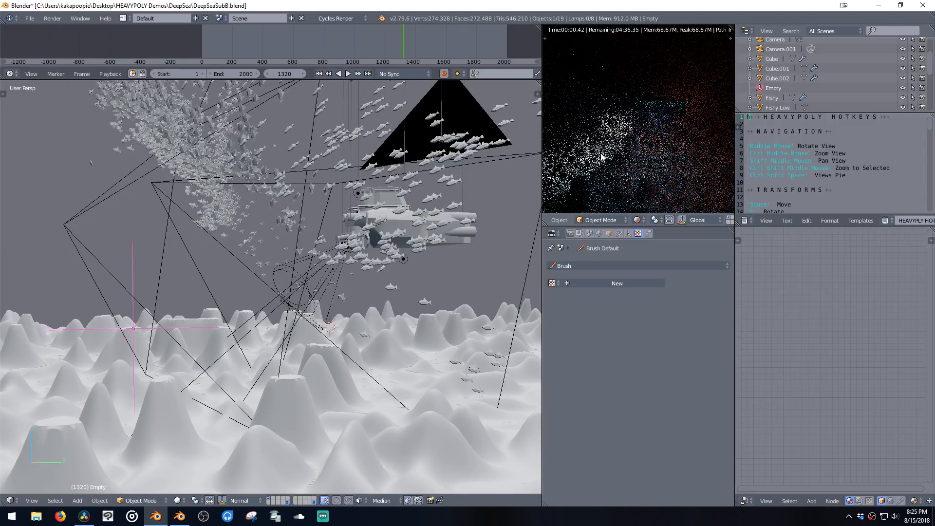
middle_click_drag(601, 157, 628, 171)
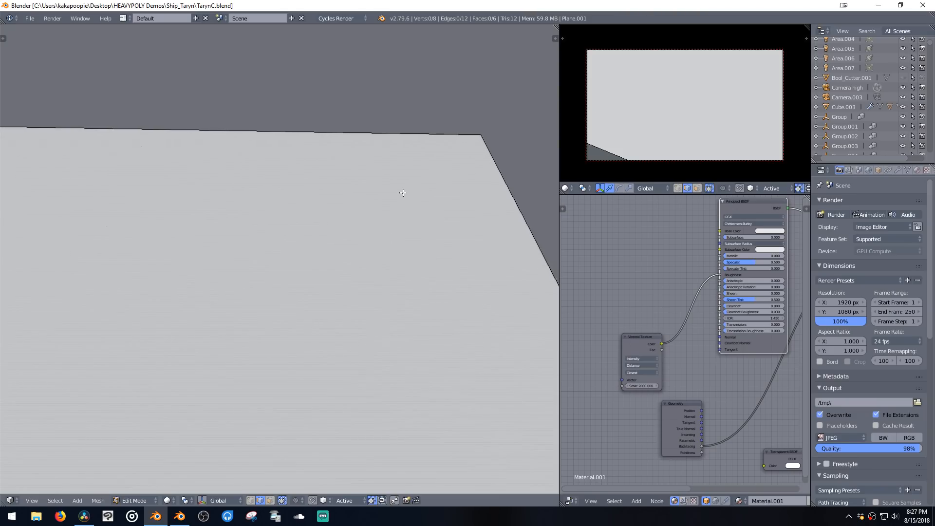
Step: Switch from mesh editing to Object Mode, display the hangar in wireframe and frame a roof truss
key("space")
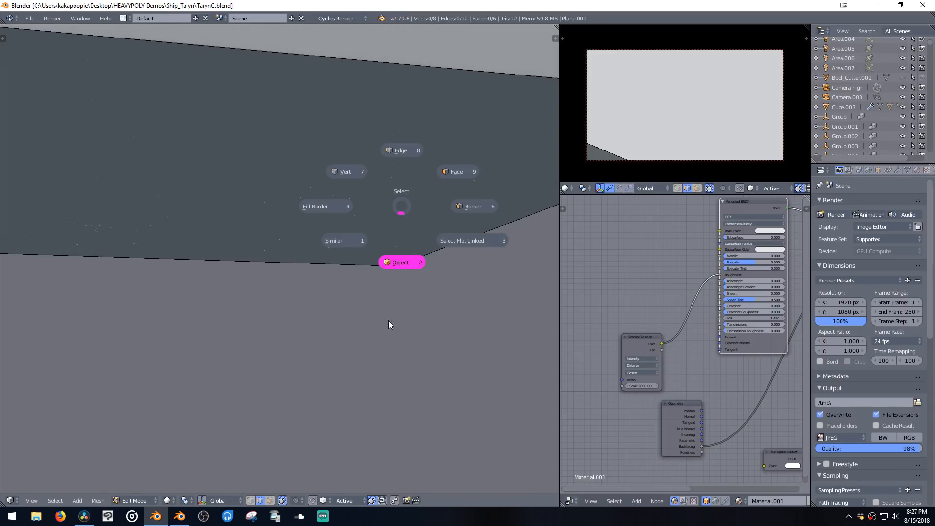
left_click(390, 262)
key("z")
left_click(393, 294)
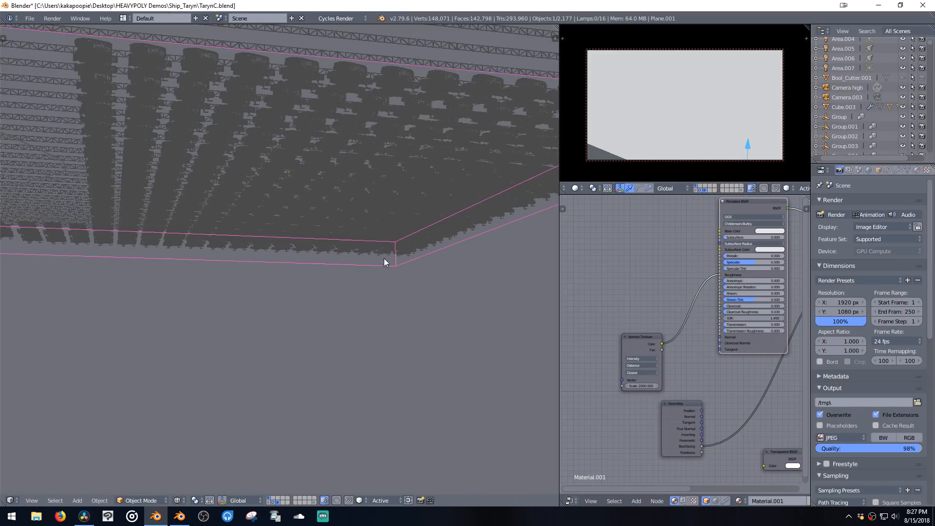
left_click(376, 181)
left_click(372, 180)
key("KP_Decimal")
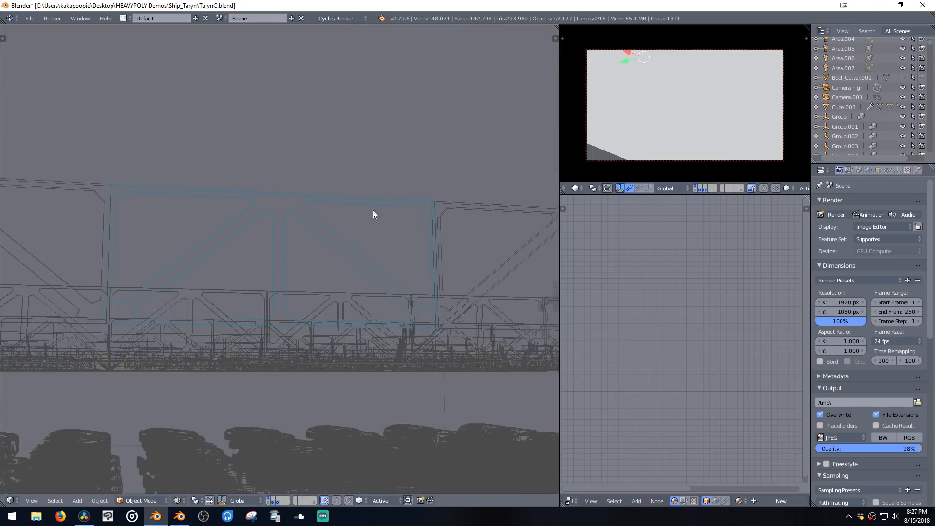
Step: Select one of the ships, frame it and return the main viewport to solid shading
middle_click_drag(372, 210, 343, 272)
left_click(378, 341)
key("KP_Decimal")
key("z")
left_click(357, 350)
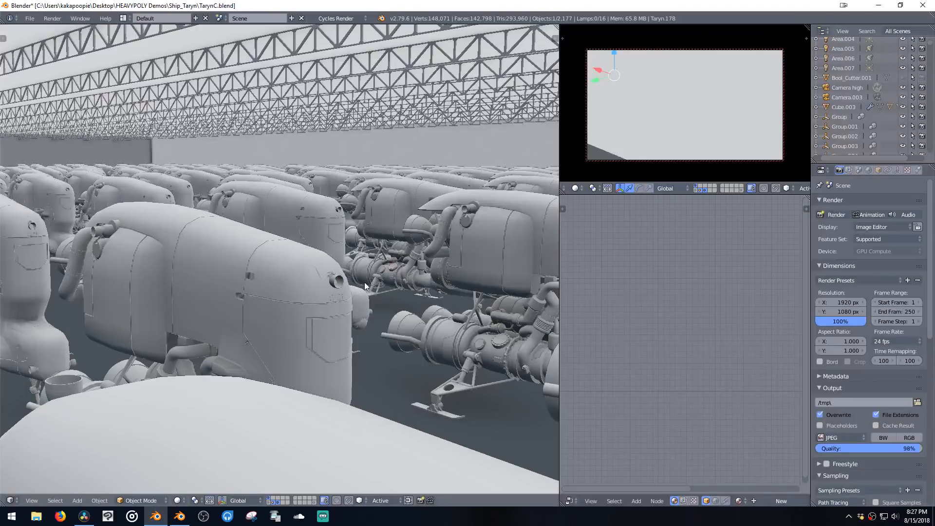
Step: Examine the rows of instanced ships and the repeated roof trusses inside the hangar
middle_click_drag(363, 336, 391, 209)
scroll(390, 251, "down", 6)
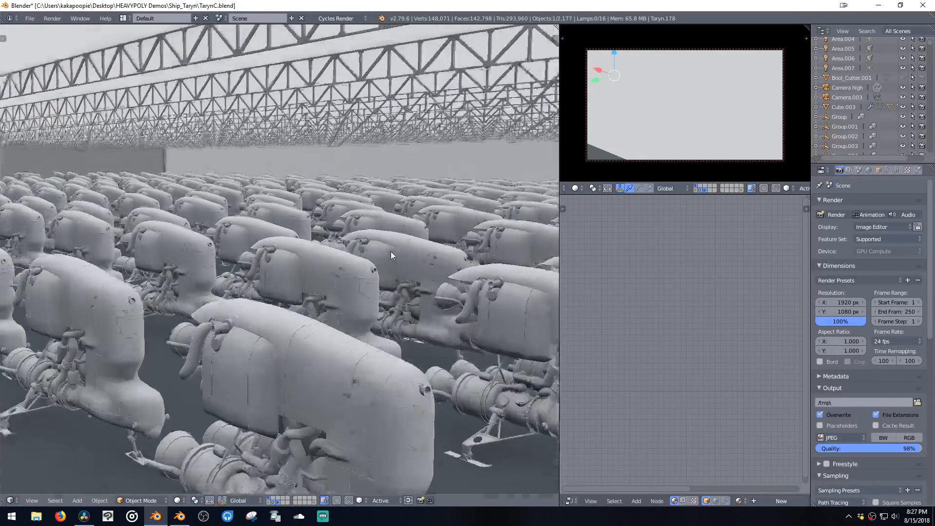
scroll(399, 262, "up", 8)
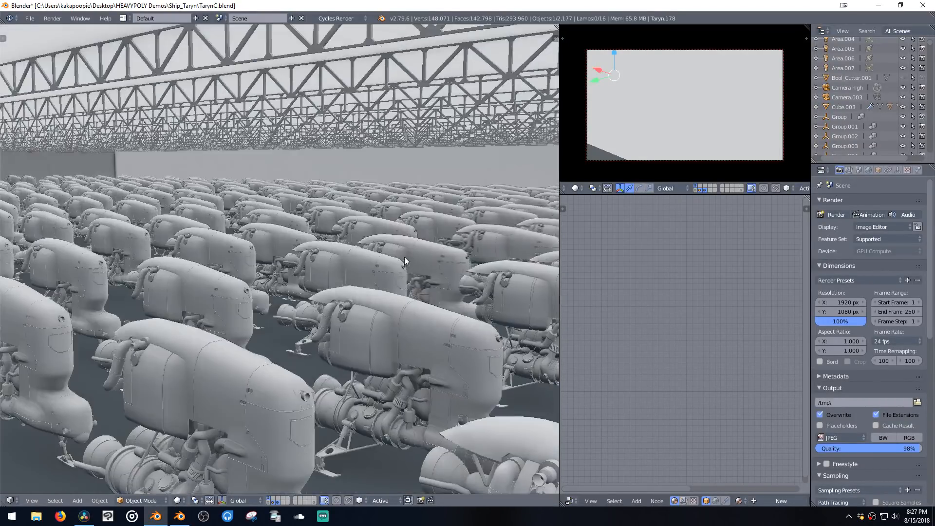
scroll(392, 253, "down", 3)
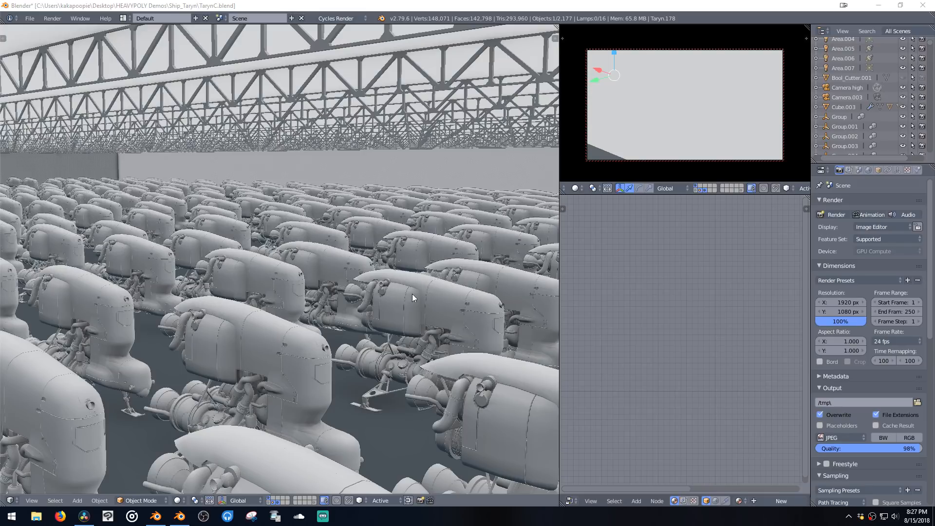
middle_click_drag(434, 300, 369, 298)
key("KP_0")
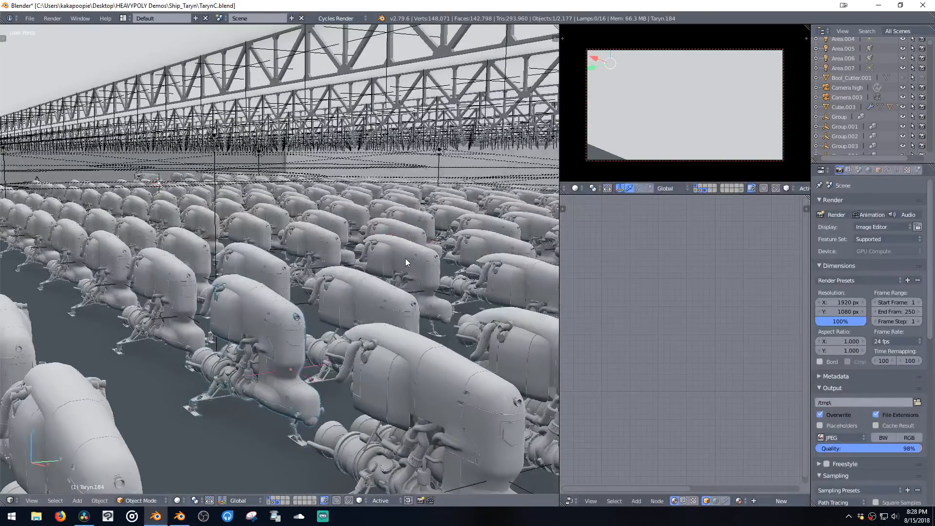
middle_click_drag(405, 258, 347, 276)
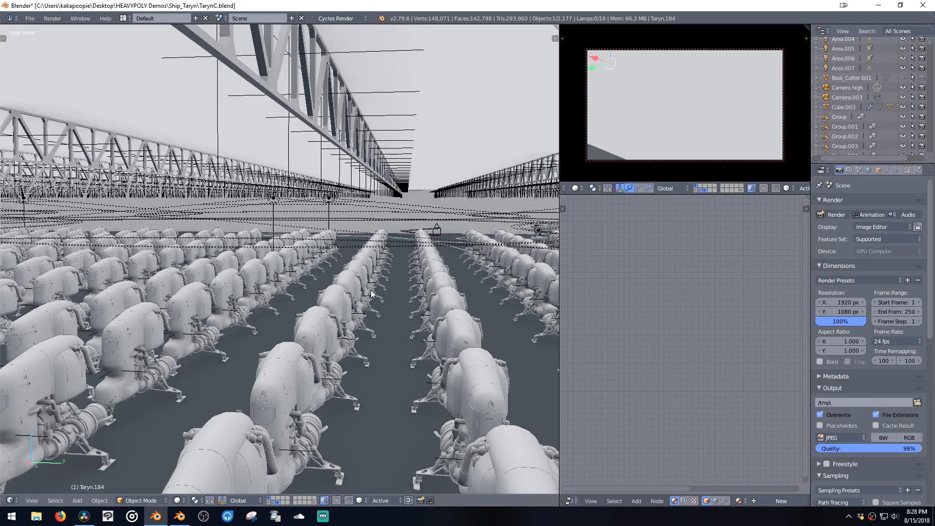
middle_click_drag(372, 301, 408, 259)
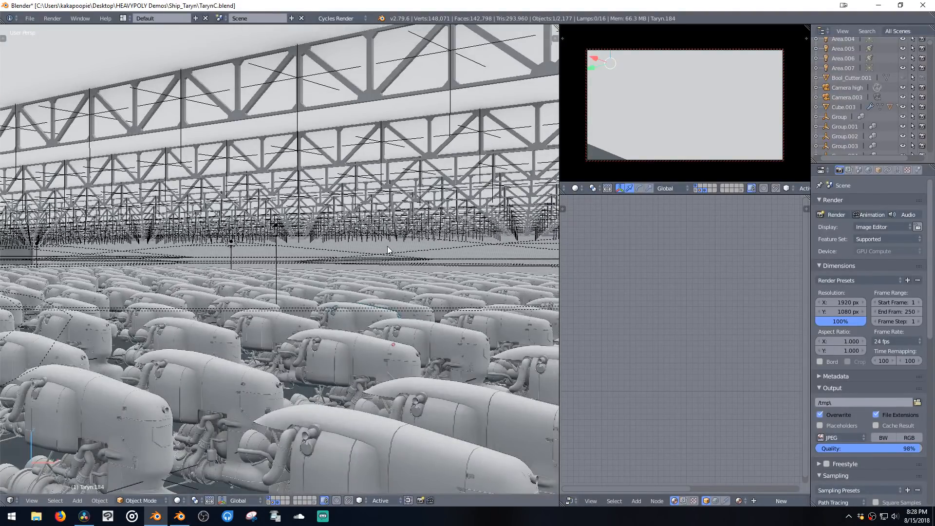
Step: Select the hangar shell and switch the camera preview to Rendered shading
left_click(389, 248)
key("z")
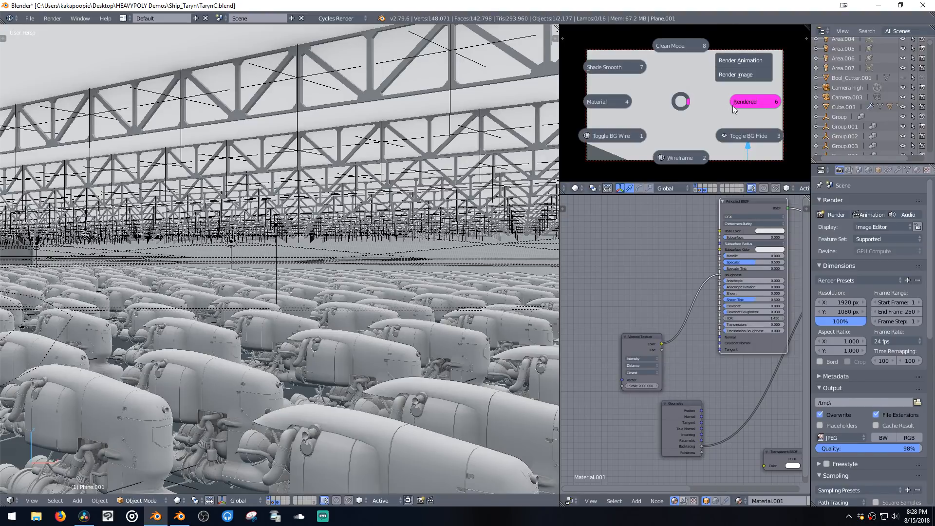
left_click(728, 107)
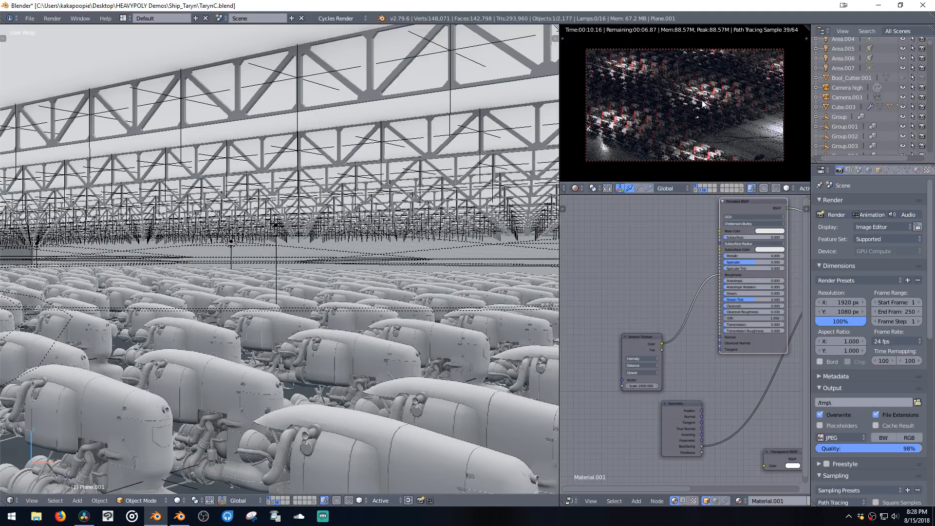
Step: Show the whole hangar in both viewports and select one of the group instances on it
key("v")
left_click(664, 177)
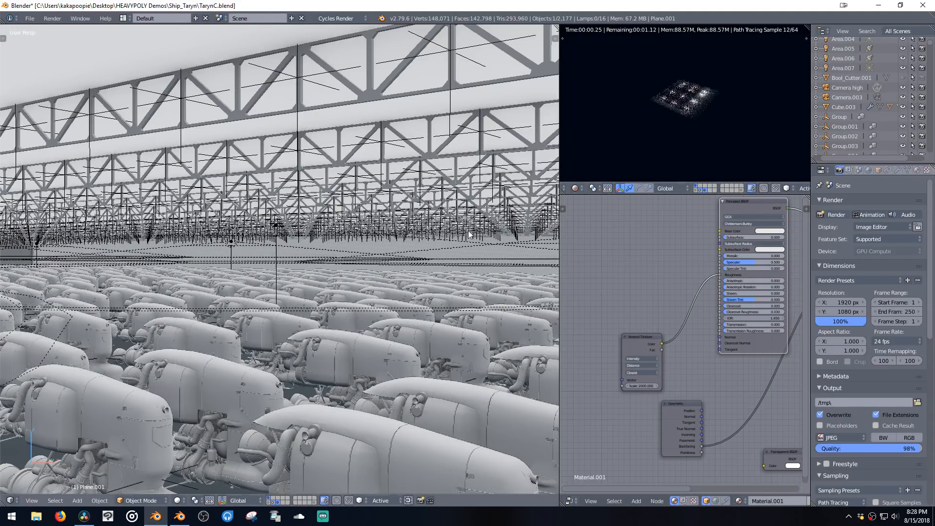
key("KP_Decimal")
middle_click_drag(366, 249, 355, 275)
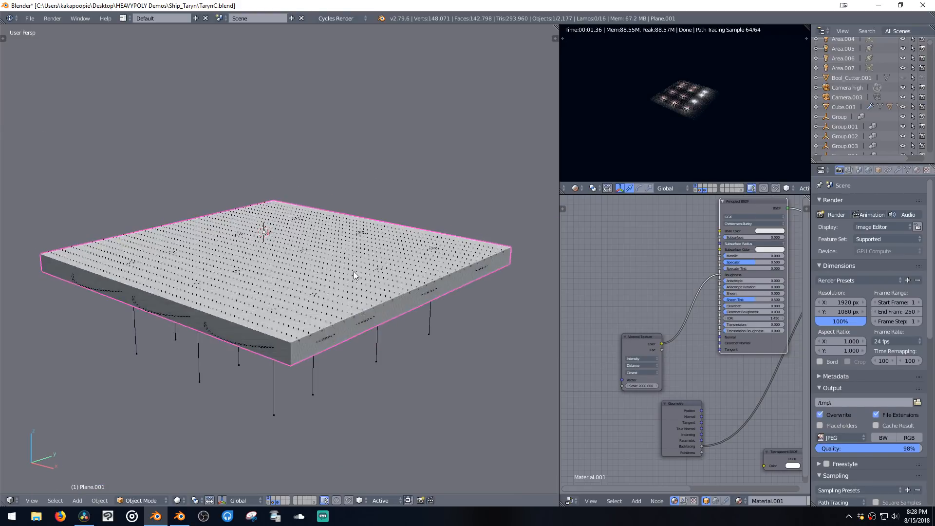
right_click(302, 253)
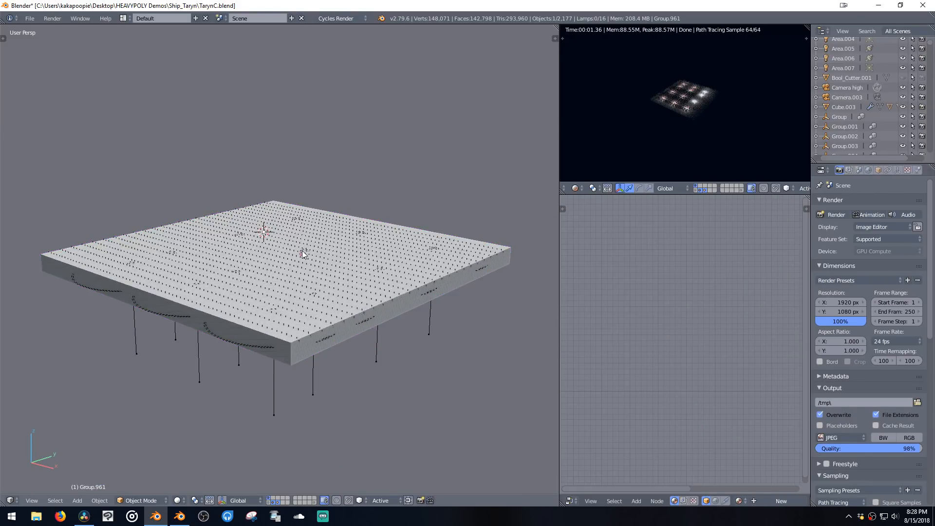
Step: Select a group instance on the hangar and frame it in the main viewport to view the roof trusses above the ships
right_click(303, 254)
right_click(303, 259)
right_click(319, 263)
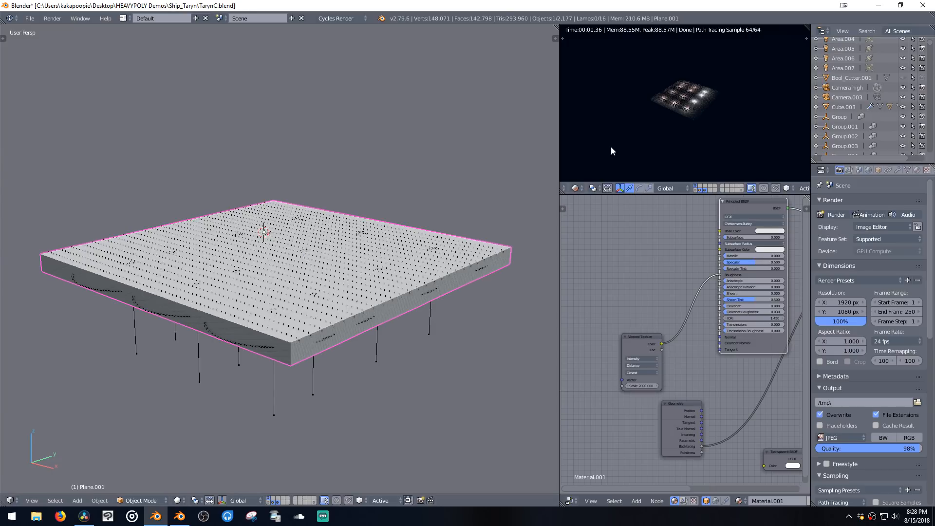
right_click(339, 277)
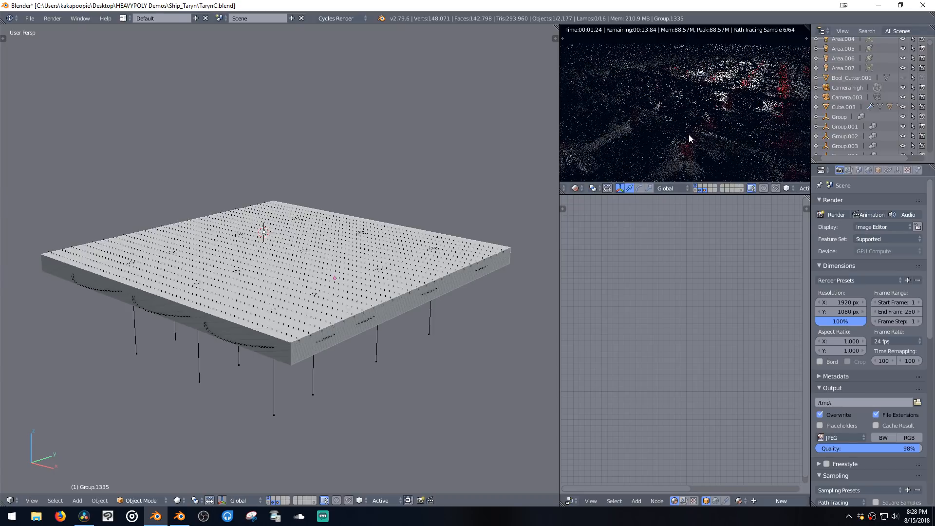
mouse_move(688, 135)
middle_mouse_down()
mouse_move(715, 126)
mouse_move(697, 117)
mouse_move(691, 133)
mouse_move(692, 114)
mouse_move(658, 98)
mouse_move(703, 125)
middle_mouse_up()
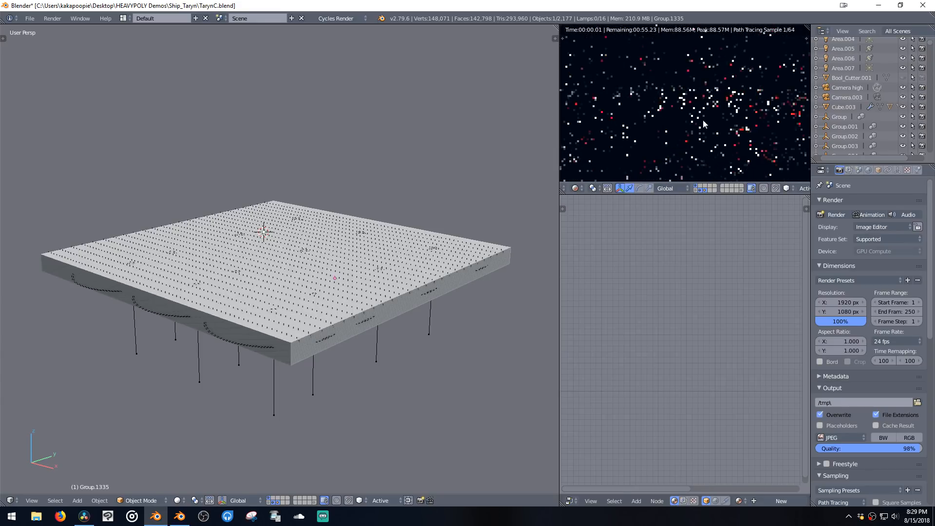
key("KP_Decimal")
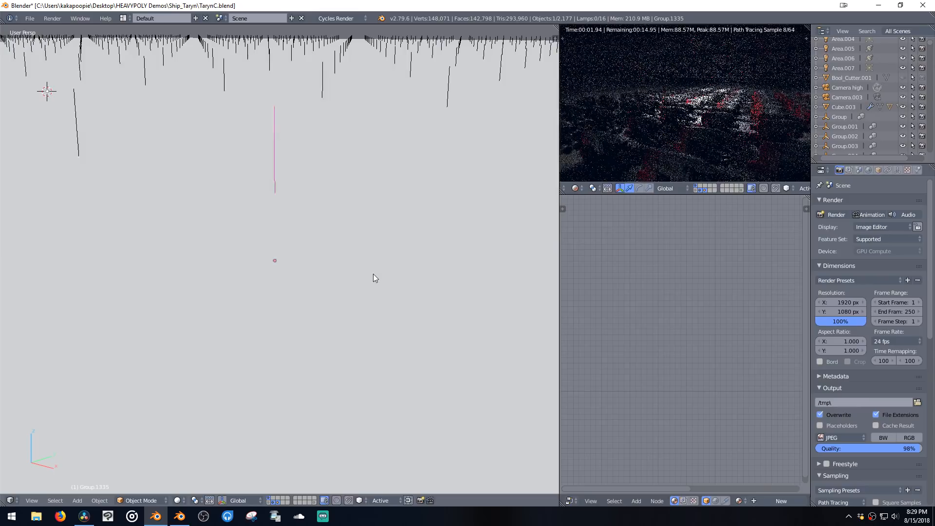
scroll(391, 271, "down", 6)
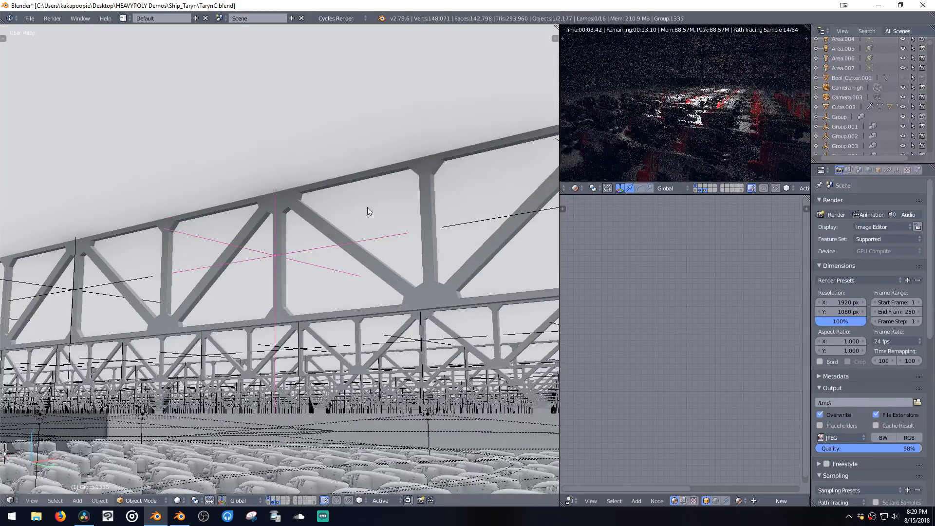
middle_click_drag(368, 206, 366, 381)
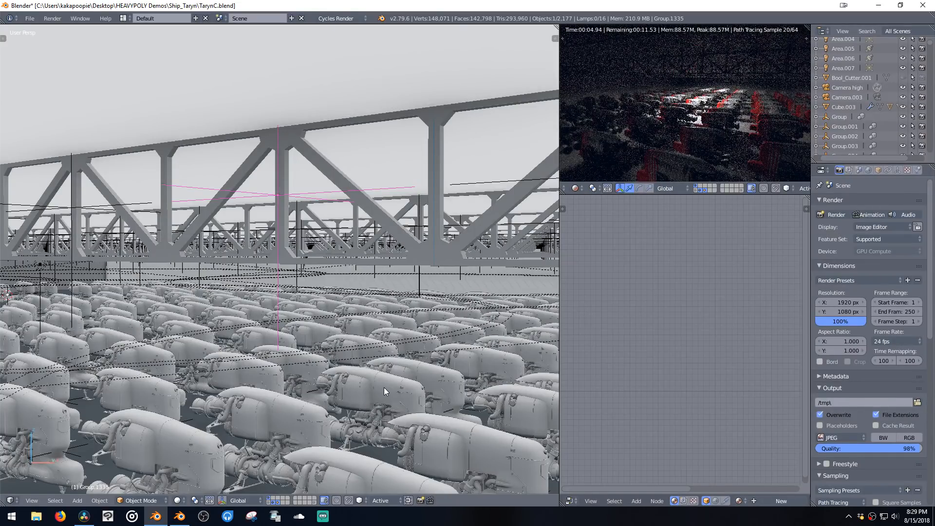
Step: Select one ship in the main viewport and another in the rendered preview, viewing the hangar from a different angle there
right_click(384, 387)
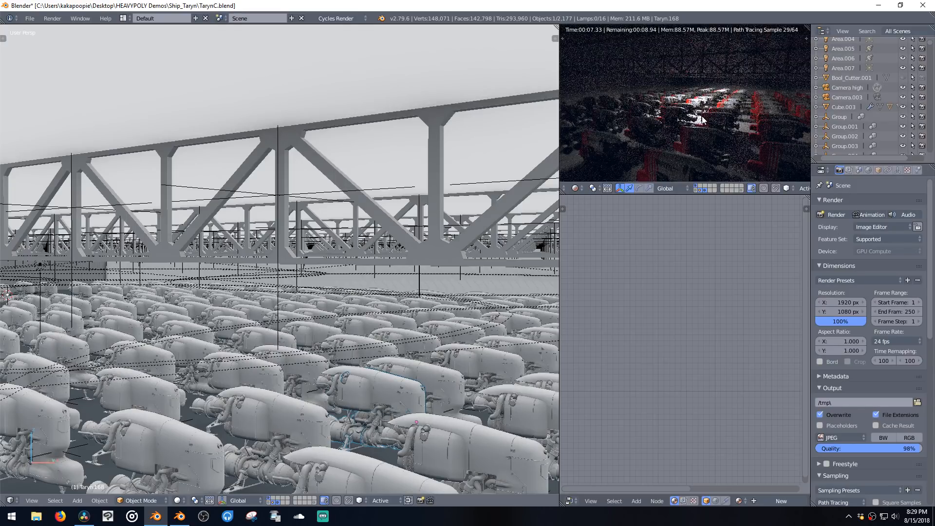
right_click(714, 128)
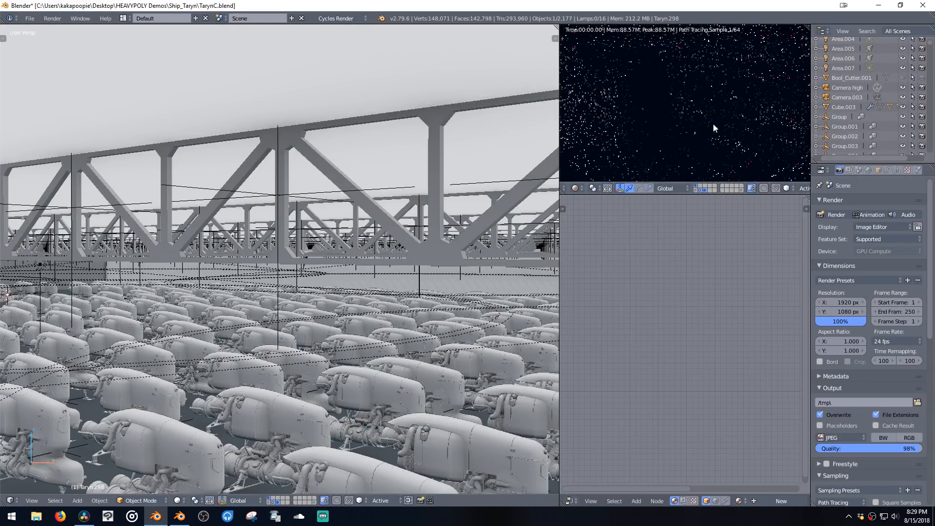
mouse_move(714, 127)
middle_mouse_down()
mouse_move(706, 108)
mouse_move(617, 104)
mouse_move(659, 110)
mouse_move(644, 127)
mouse_move(628, 119)
middle_mouse_up()
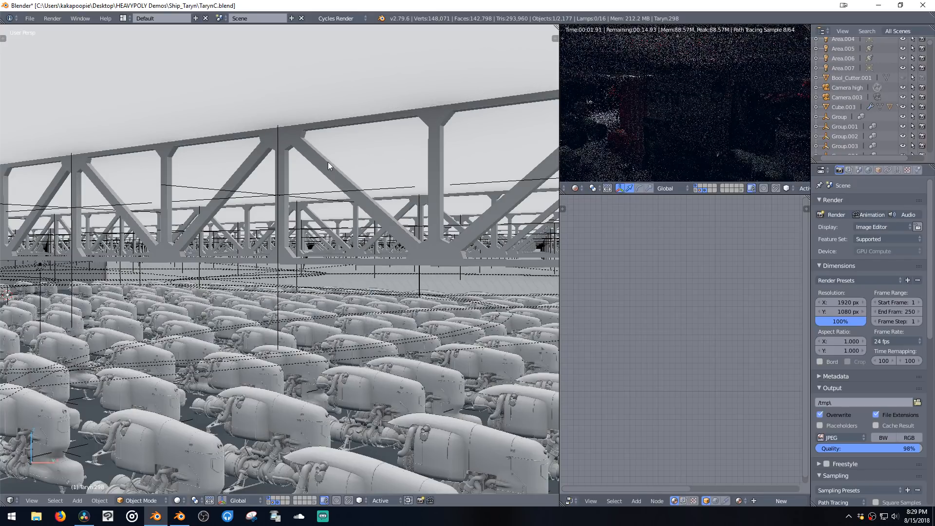
Step: Open Japan_Night.blend from the HEAVYPOLY Demos folder
key("ctrl+o")
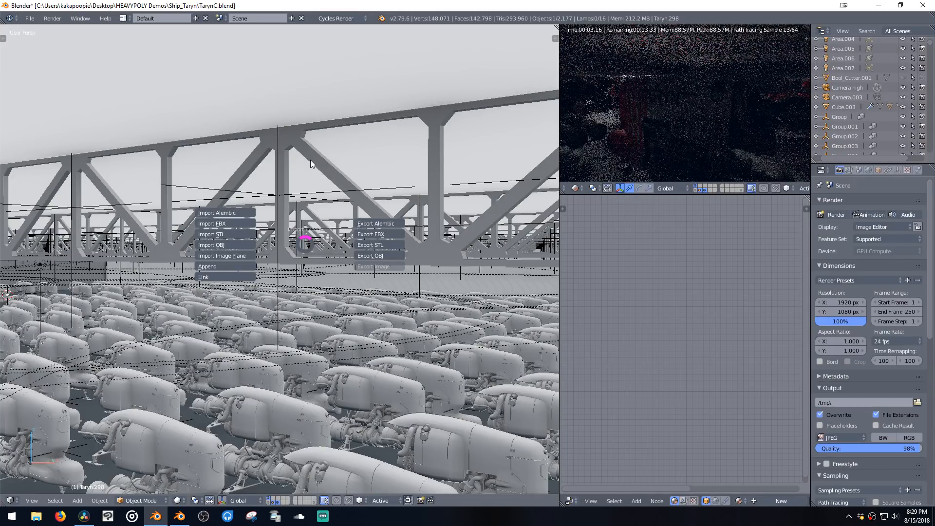
key("Escape")
left_click(30, 18)
left_click(40, 40)
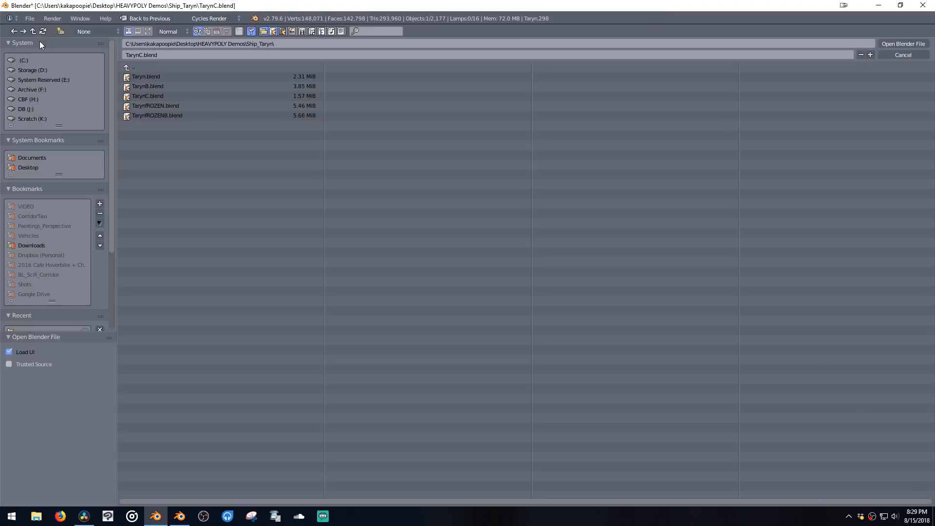
left_click(135, 67)
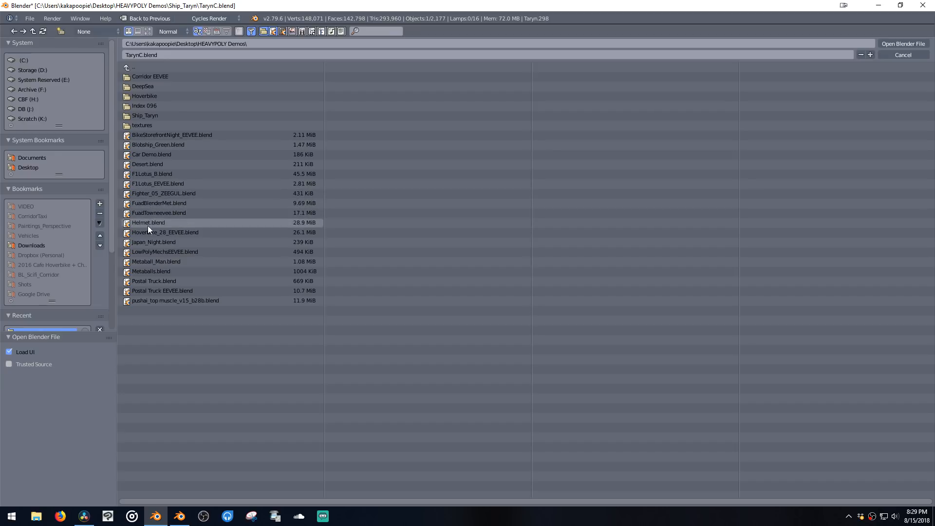
left_click(147, 243)
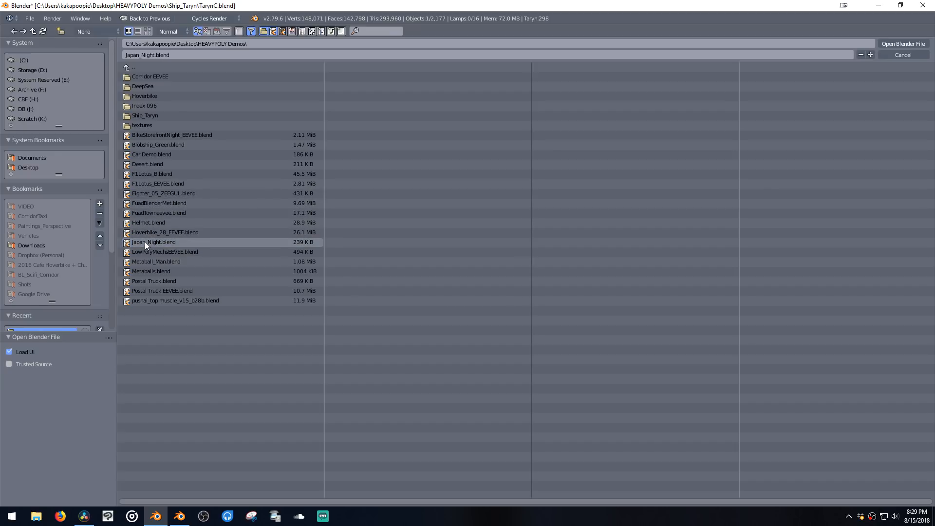
left_click(145, 241)
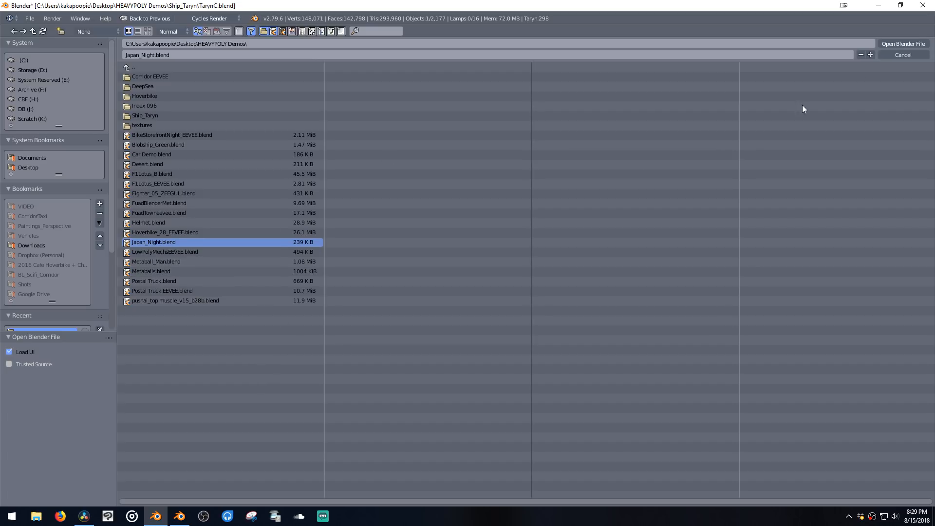
left_click(904, 45)
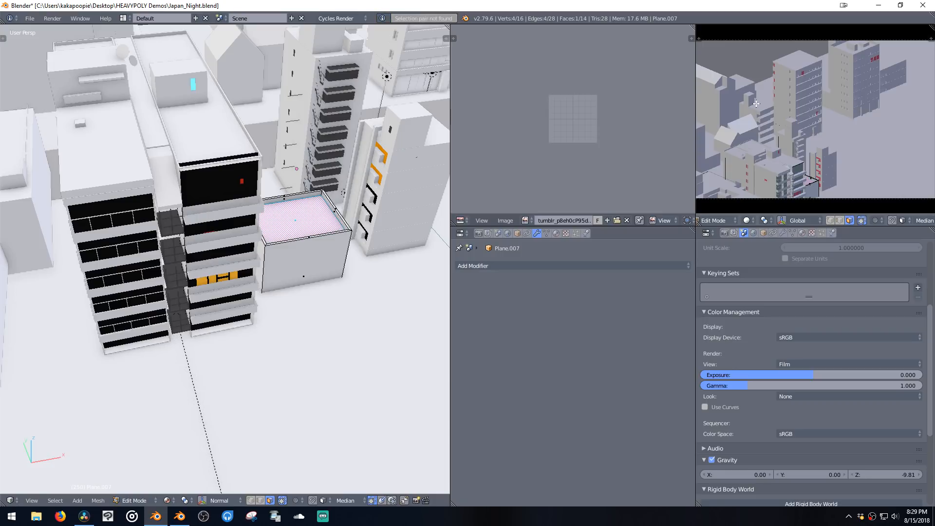
Step: Select the whole mesh of the low flat-roofed building and show the camera view in the main viewport
key("3")
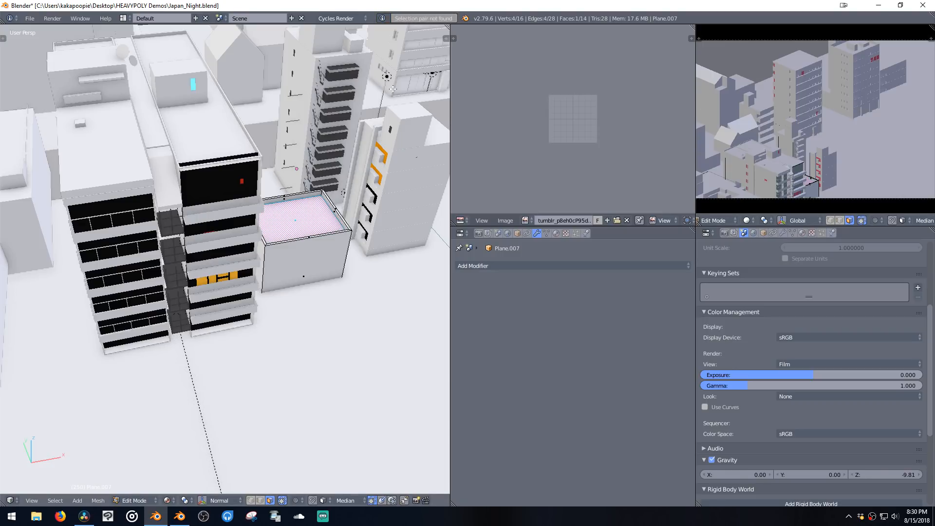
key("v")
key("Escape")
key("v")
key("Escape")
key("v")
key("Escape")
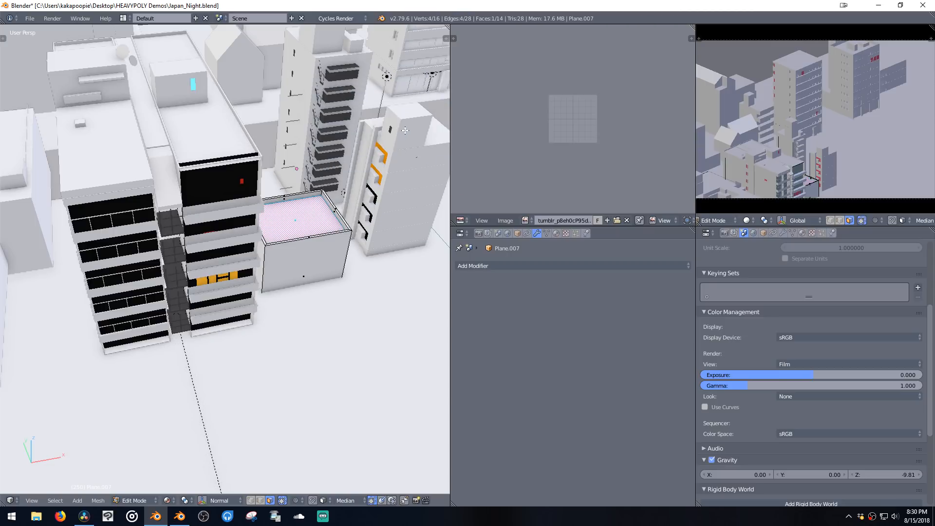
key("a")
key("KP_0")
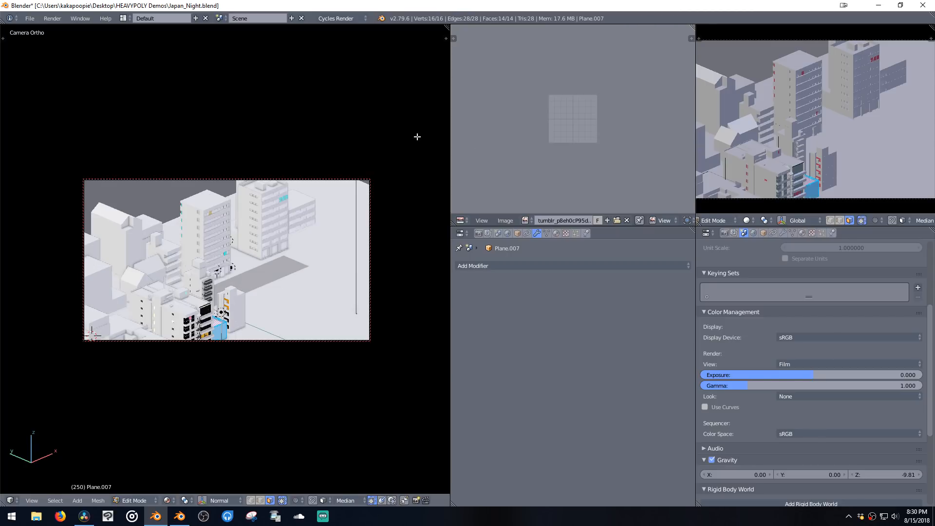
Step: Quit Blender 2.79 without saving, relaunch it and reopen Japan_Night.blend
left_click(921, 4)
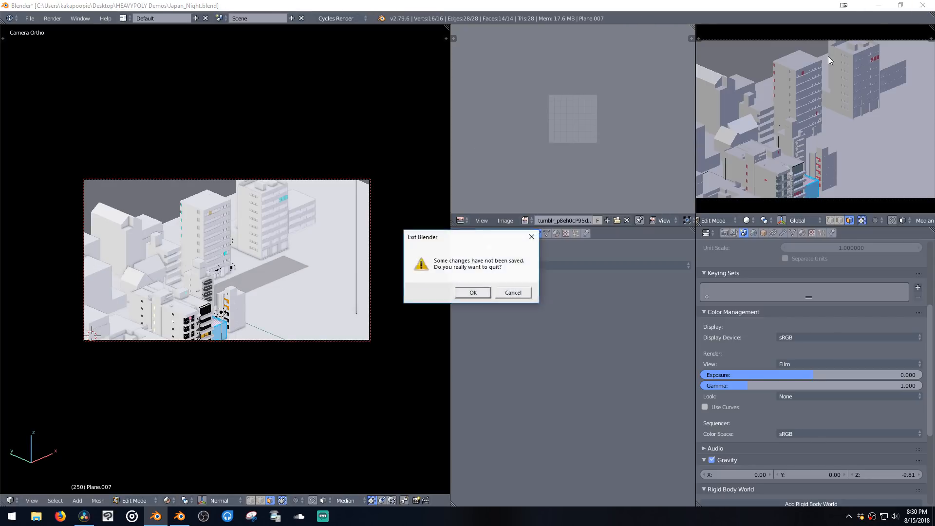
left_click(472, 293)
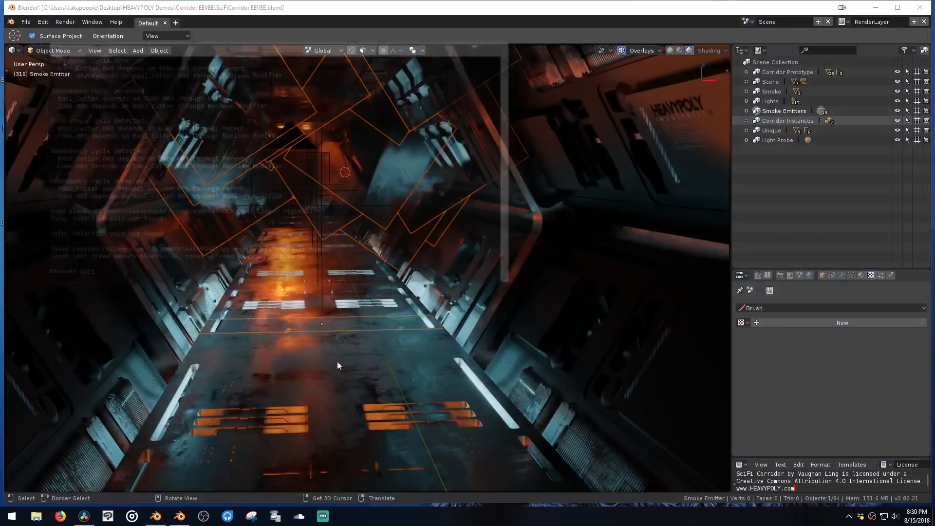
left_click(156, 517)
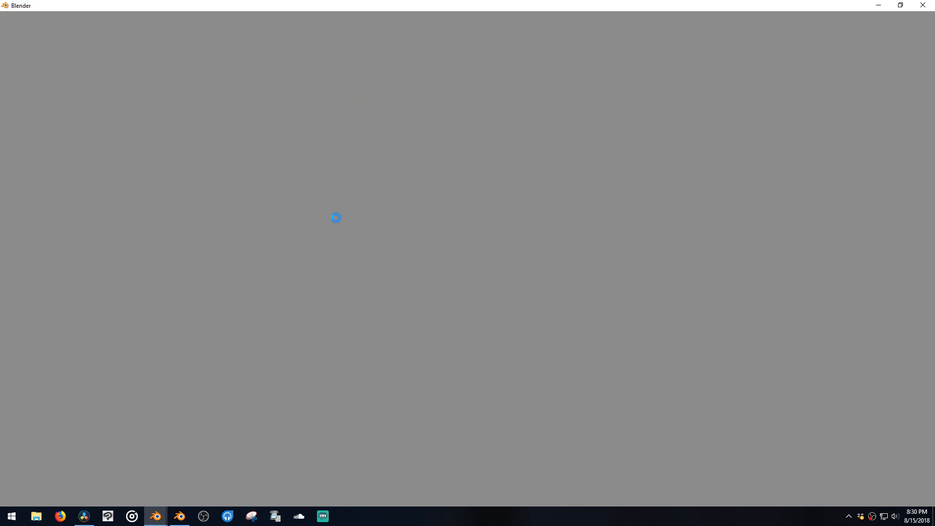
key("ctrl+o")
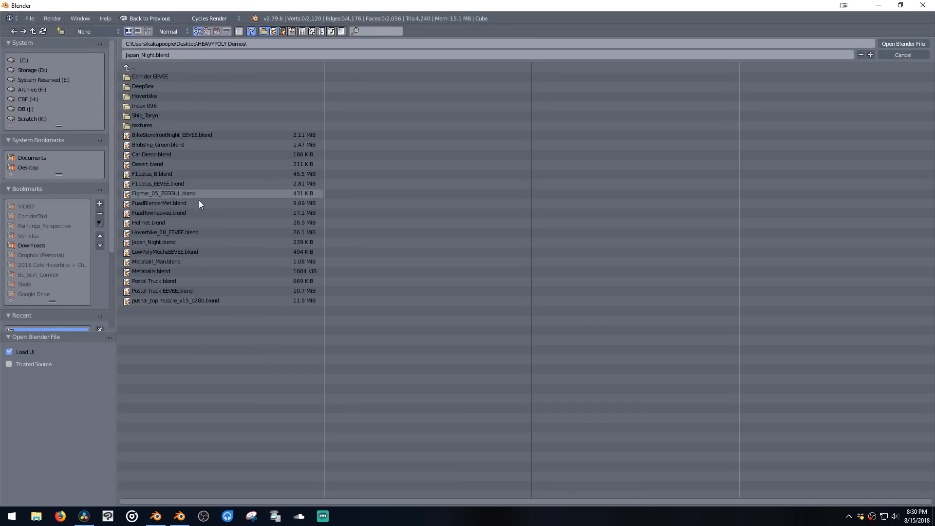
double_click(190, 242)
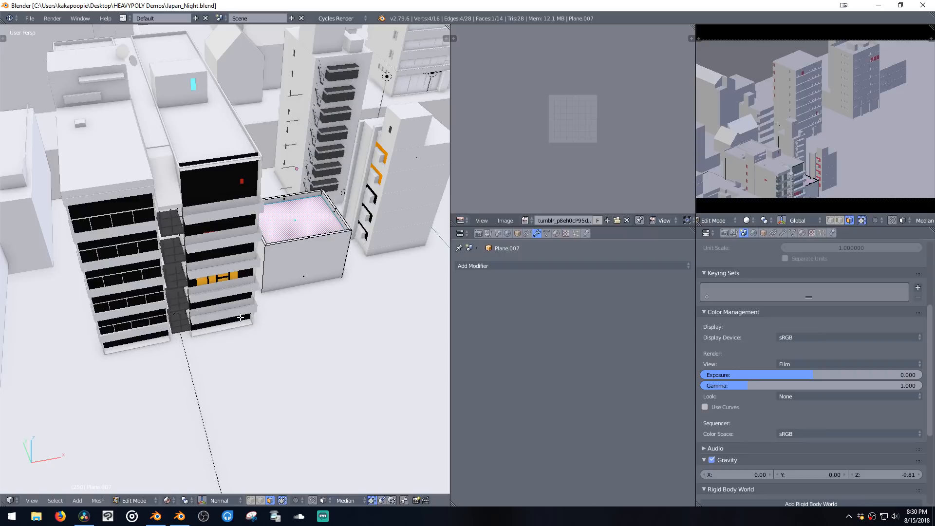
Step: Leave mesh editing for Object Mode and switch the camera preview to Rendered shading
middle_click_drag(281, 285, 307, 225)
key("space")
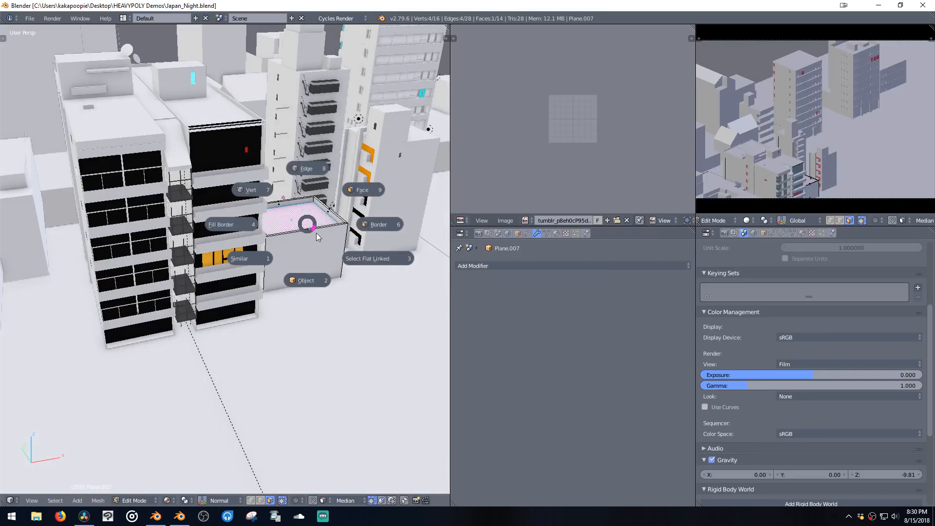
left_click(300, 280)
key("z")
left_click(827, 121)
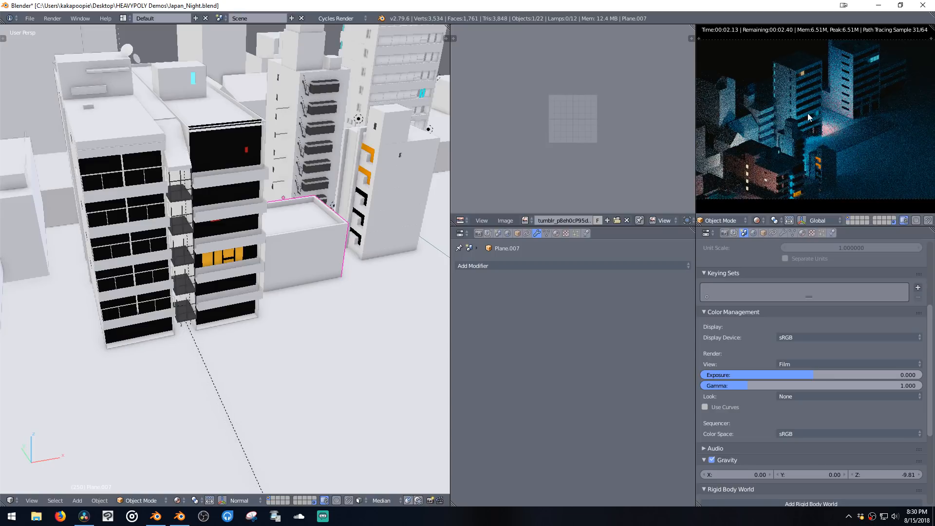
Step: Examine the night lighting of the city buildings in the rendered preview, up close and from several angles
scroll(834, 137, "up", 1)
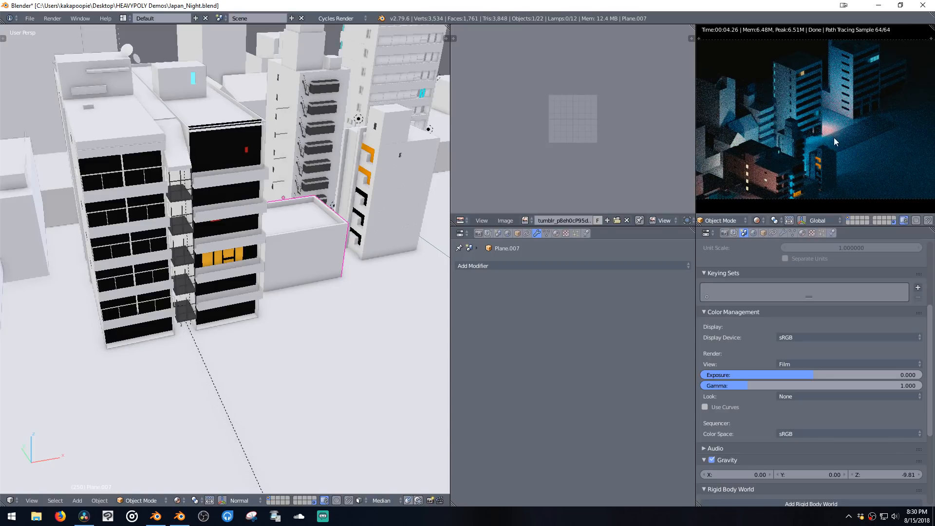
scroll(831, 113, "up", 1)
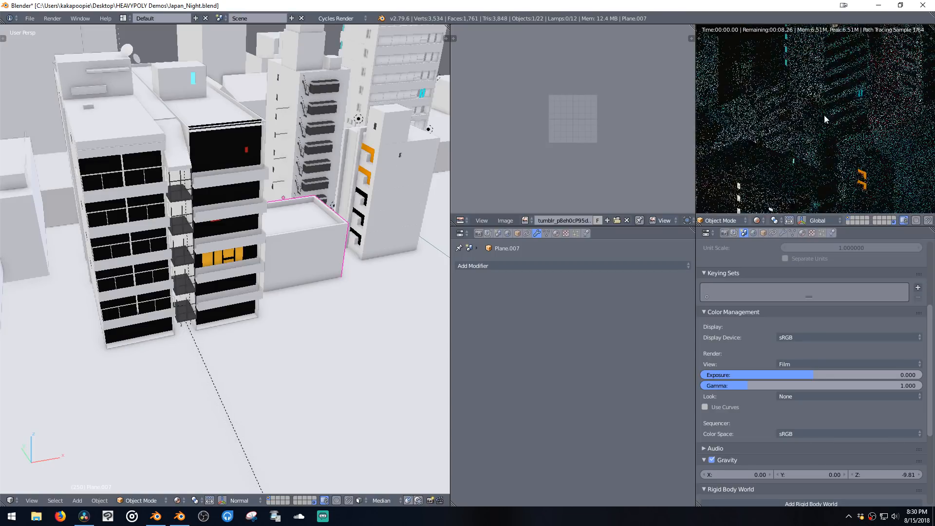
scroll(826, 120, "down", 2)
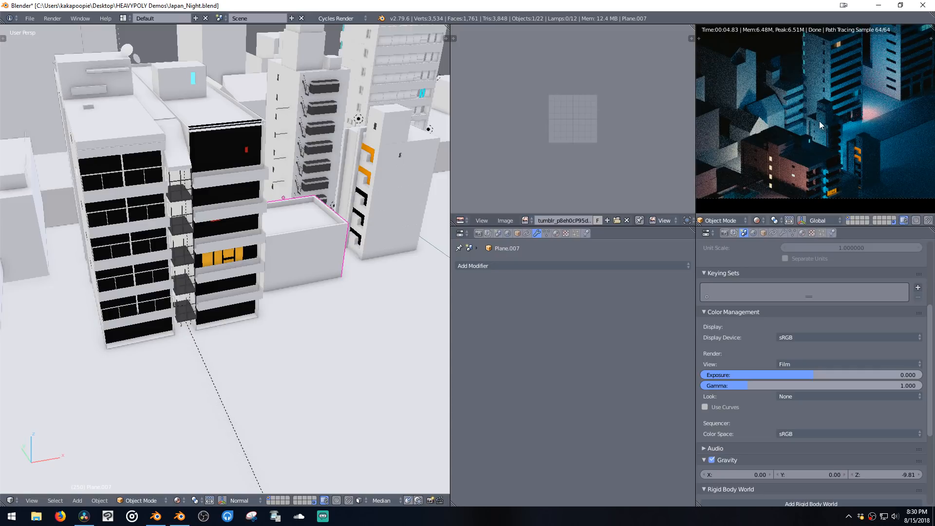
scroll(816, 116, "up", 1)
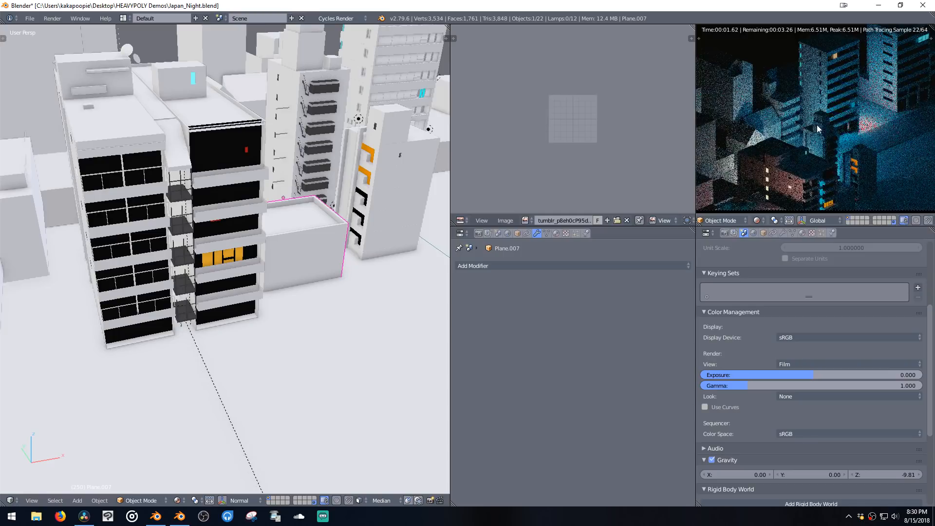
scroll(816, 124, "down", 5)
middle_click_drag(807, 134, 811, 98)
scroll(811, 102, "up", 5)
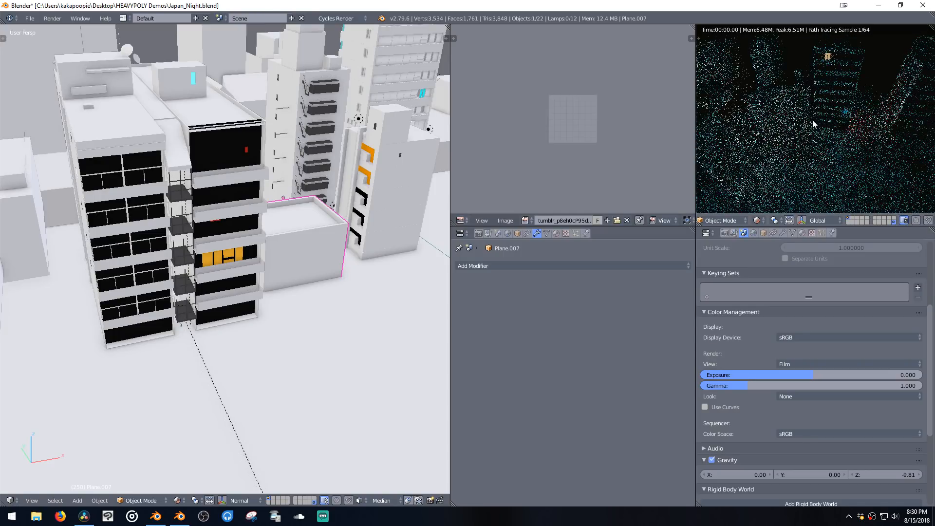
middle_click_drag(807, 116, 821, 138)
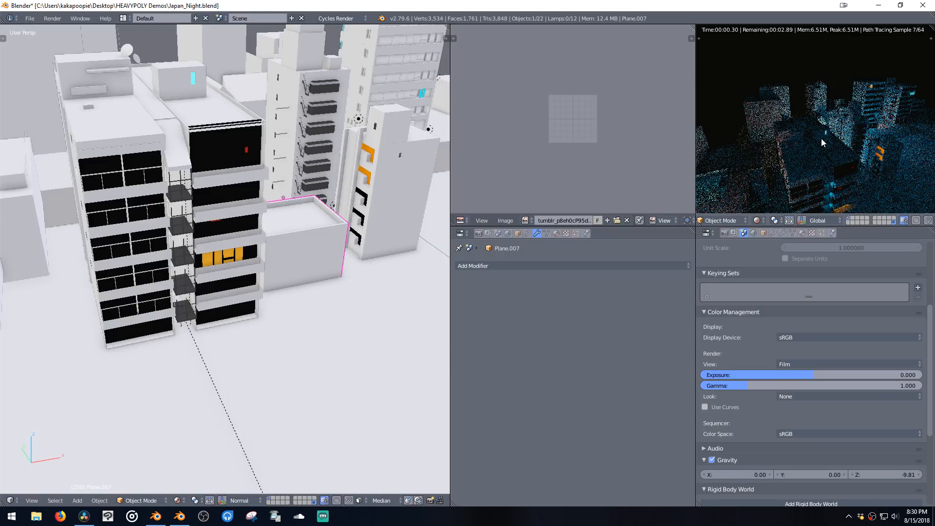
middle_click_drag(823, 142, 836, 134)
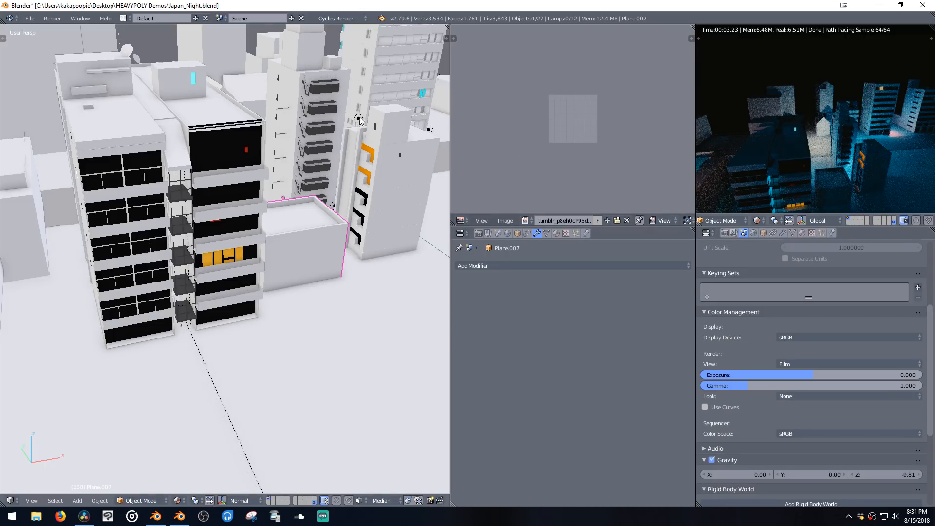
Step: Look at the Images as Planes import options and close the file browser without importing anything
left_click(30, 18)
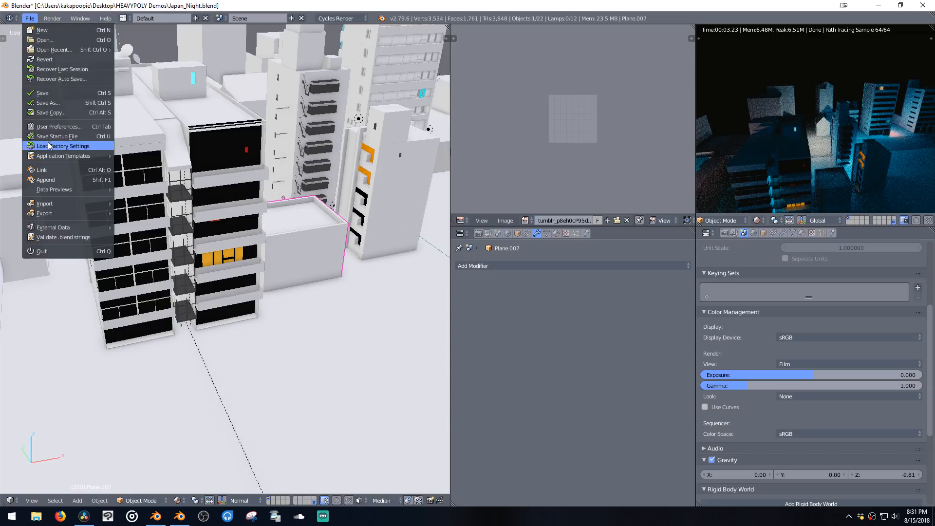
mouse_move(99, 206)
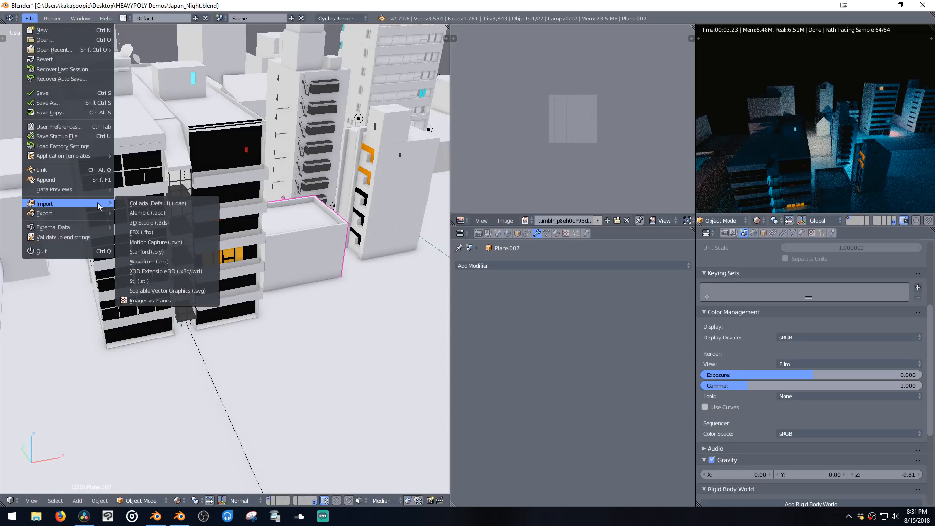
left_click(152, 301)
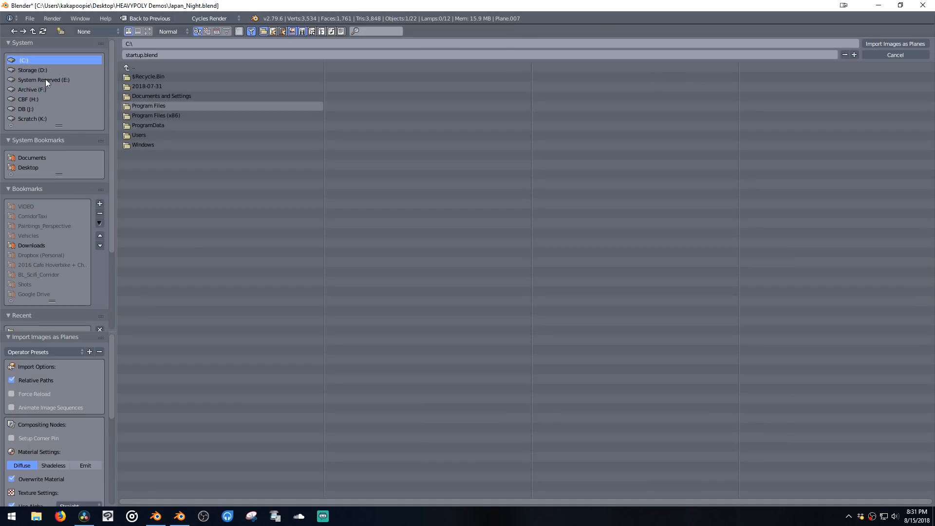
left_click(877, 55)
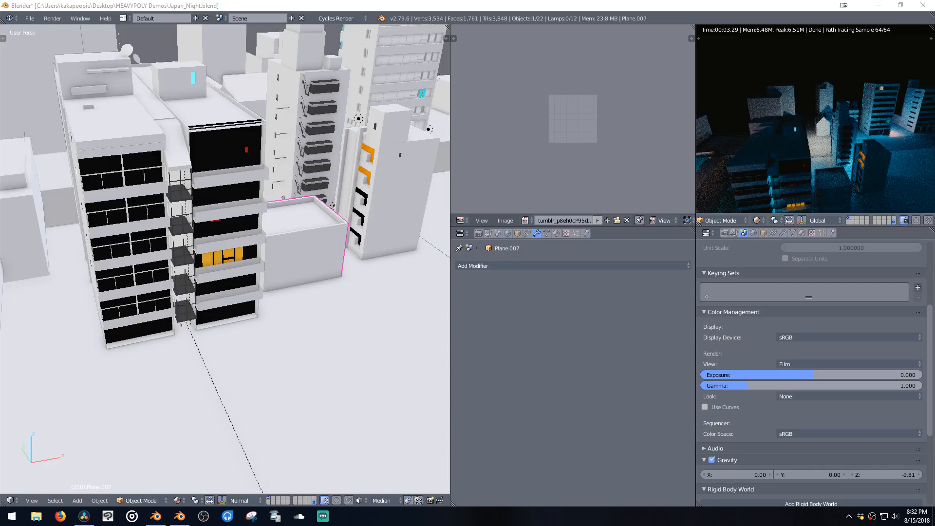
Step: Leave the night city scene and load a new scene from the startup file
right_click(231, 173)
left_click(29, 18)
left_click(48, 21)
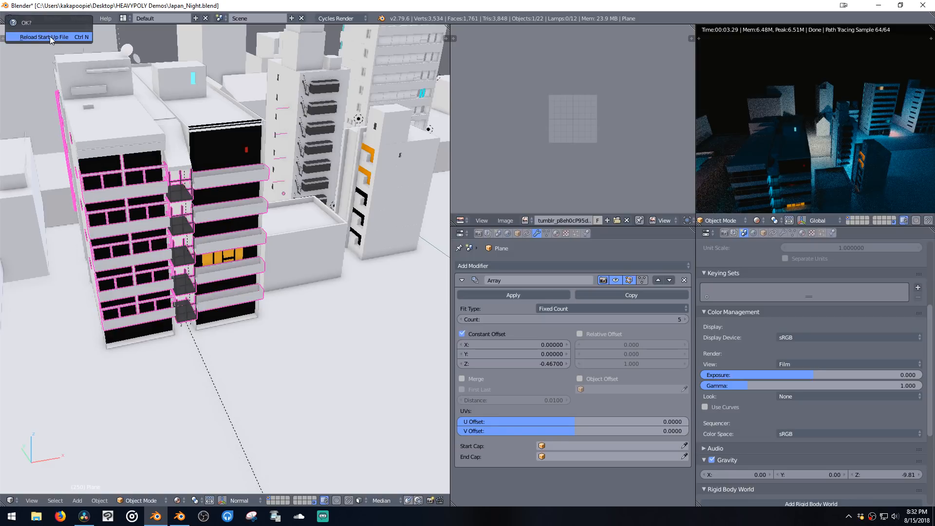
left_click(49, 37)
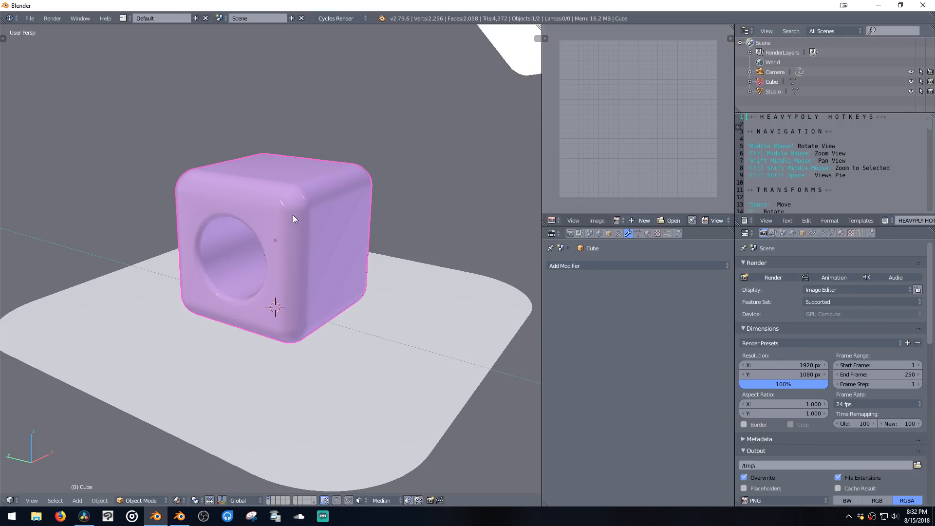
Step: Delete the rounded startup cube and the studio backdrop, leaving only the camera in the scene
key("Delete")
left_click(294, 272)
key("x")
middle_click_drag(289, 273, 342, 233)
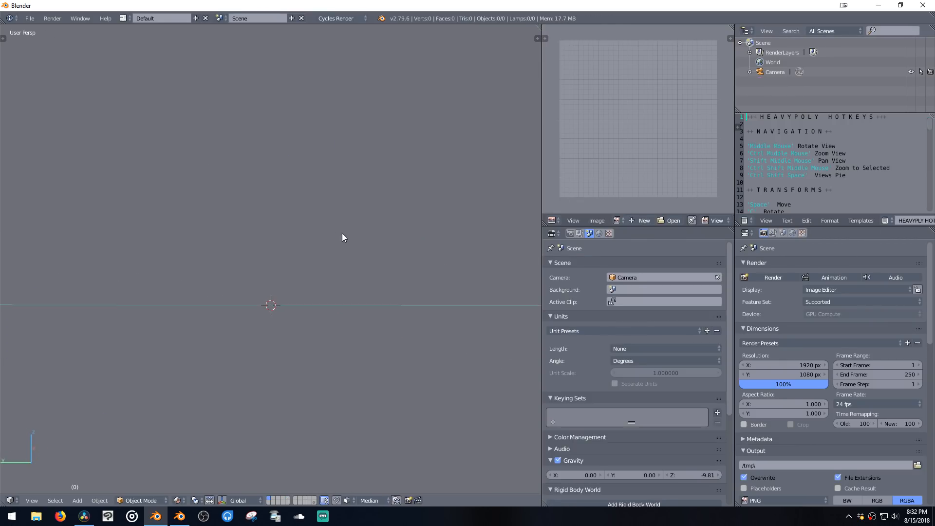
Step: Add a mesh cube at the 3D cursor and enter Edit Mode
key("shift+a")
mouse_move(330, 236)
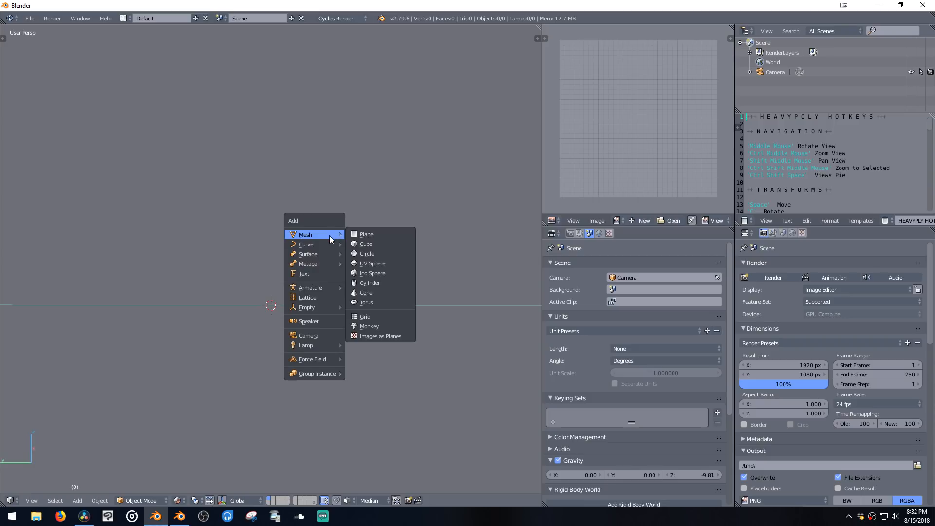
left_click(358, 244)
key("Tab")
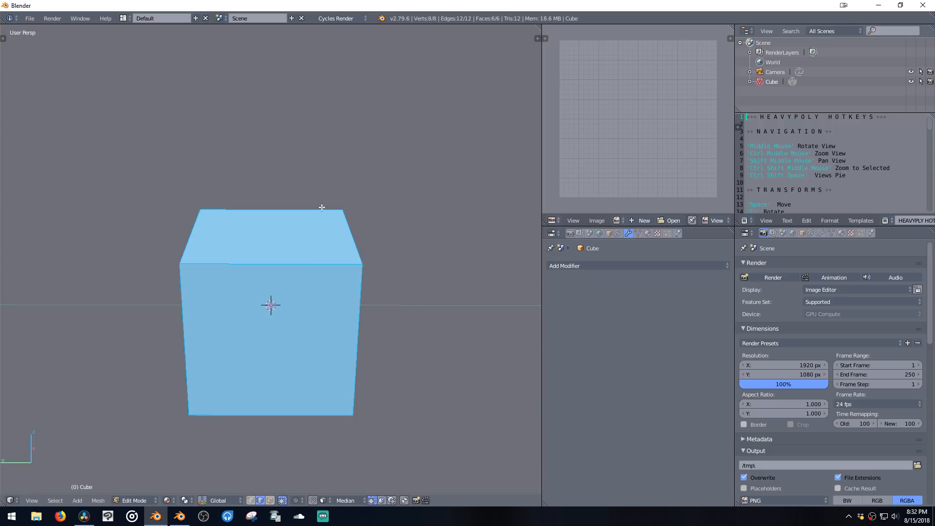
Step: Try three passes of Subdivide Smooth on the whole cube and undo them
key("w")
left_click(329, 284)
key("w")
left_click(325, 282)
key("w")
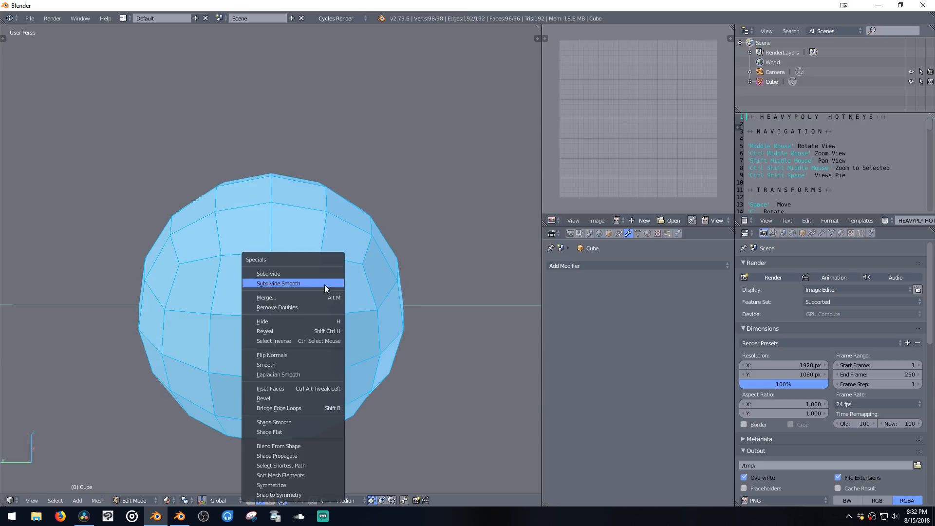
left_click(325, 284)
key("ctrl+z")
key("ctrl+z")
key("ctrl+z")
Step: Subdivide the whole cube twice with the plain Subdivide operation
key("w")
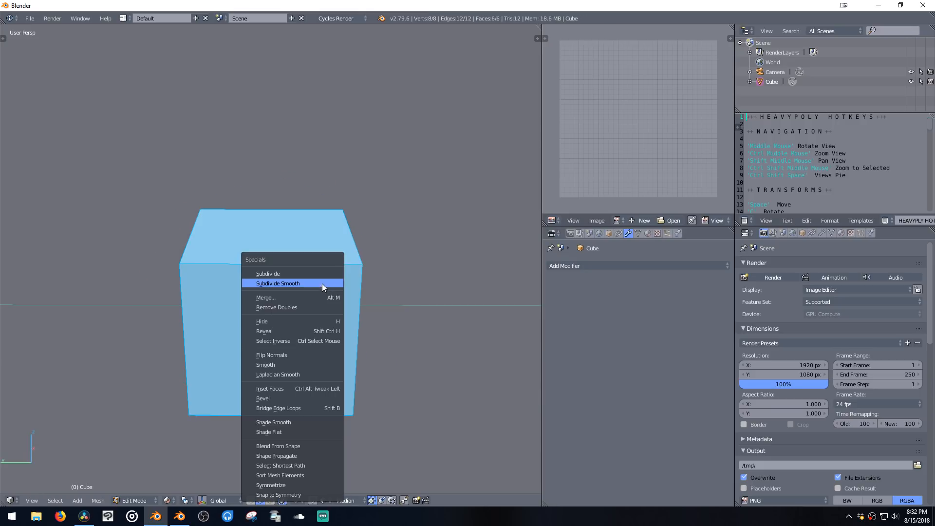
left_click(319, 274)
key("w")
left_click(318, 274)
key("w")
Step: In face selection mode, extrude a 2 × 2 block of faces at one corner of the cube's top upward into a tower
right_click_drag(381, 261, 355, 252)
left_click_drag(293, 241, 333, 240)
key("e")
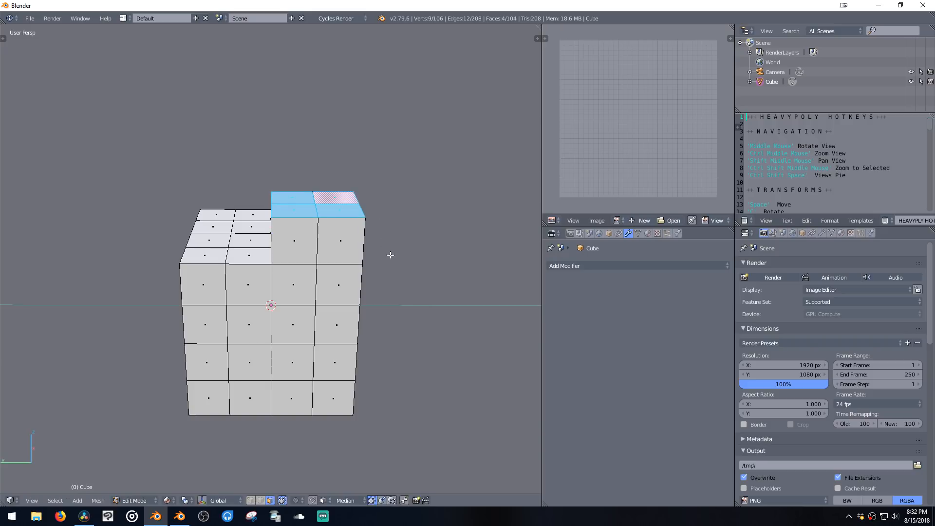
left_click(390, 307)
Step: Select the four upper faces on one side of the tower and extrude them outward into a horizontal arm
left_click(343, 159)
middle_click_drag(344, 160, 336, 160)
left_click(341, 147, "shift")
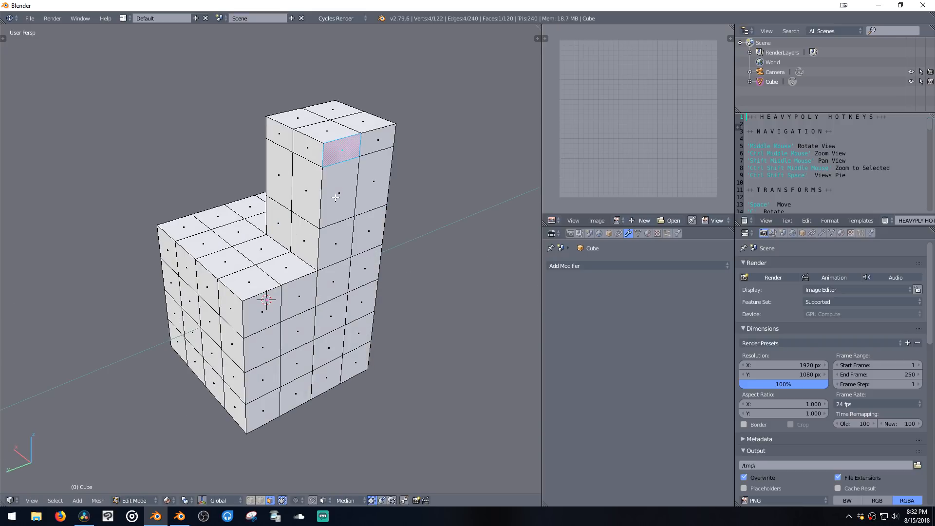
left_click(377, 138, "shift")
left_click(342, 186, "shift")
key("e")
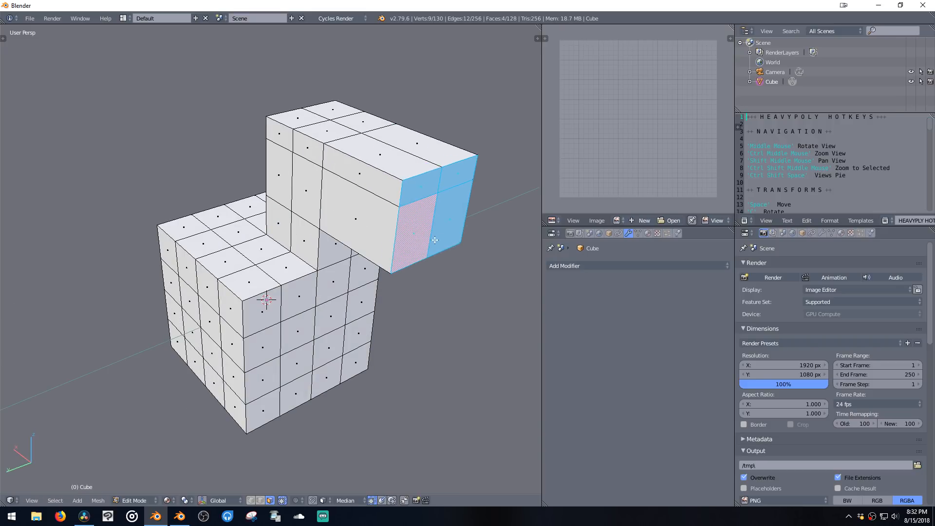
left_click(459, 302)
Step: Extrude the four side faces near the arm's far end sideways to form a second bend
key("alt+e")
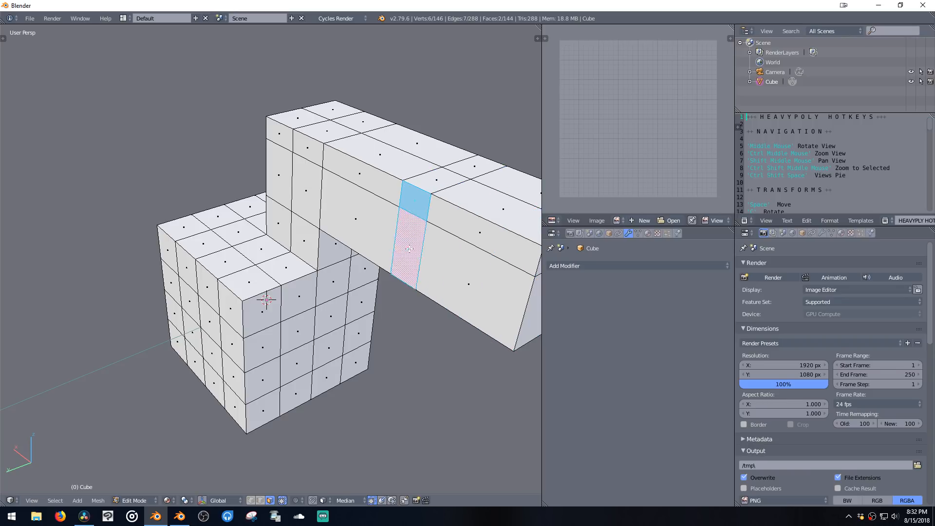
left_click(437, 243)
scroll(418, 248, "down", 3)
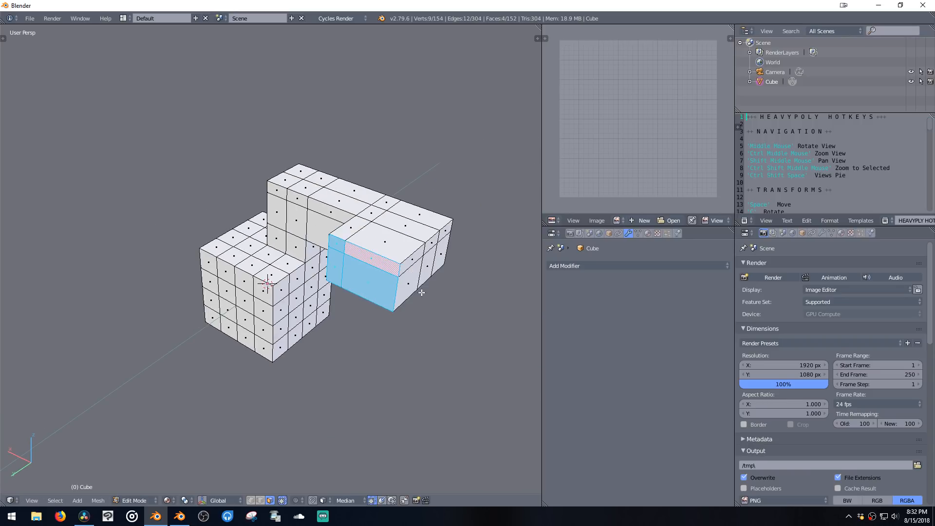
Step: In edge selection mode, select a connected path of edges along the arm, down the tower and around the base block
left_click(403, 255, "alt")
left_click(428, 202, "alt+shift")
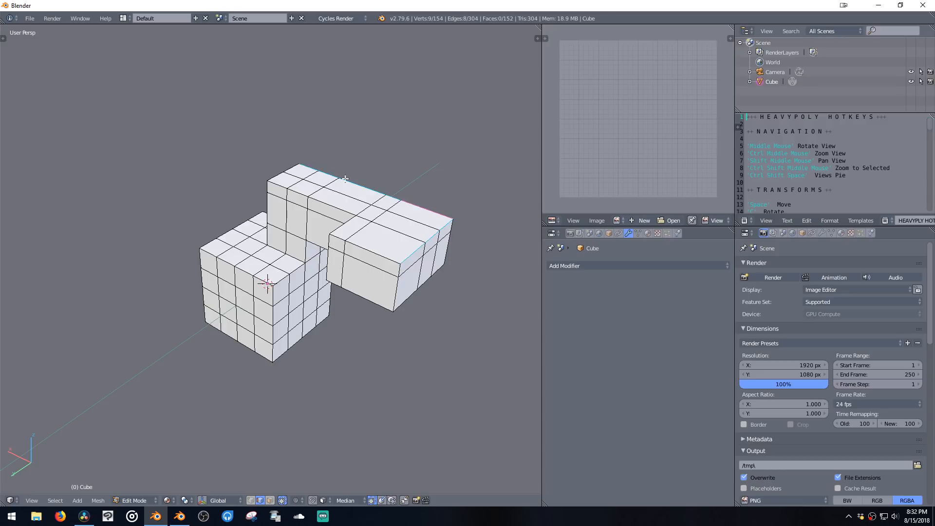
middle_click_drag(345, 178, 251, 166)
left_click(266, 204, "alt+shift")
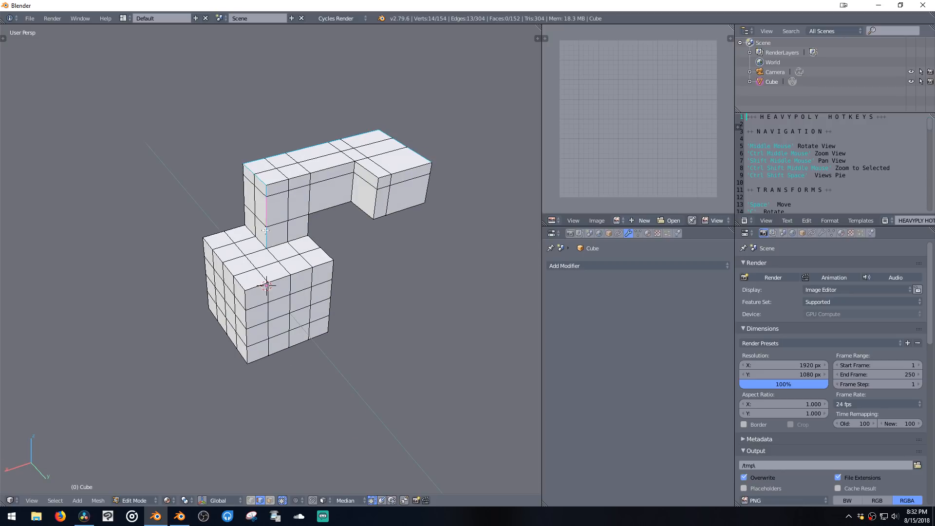
left_click(249, 254, "alt+shift")
middle_click_drag(249, 254, 372, 206)
left_click(264, 276, "alt+shift")
scroll(334, 215, "up", 3)
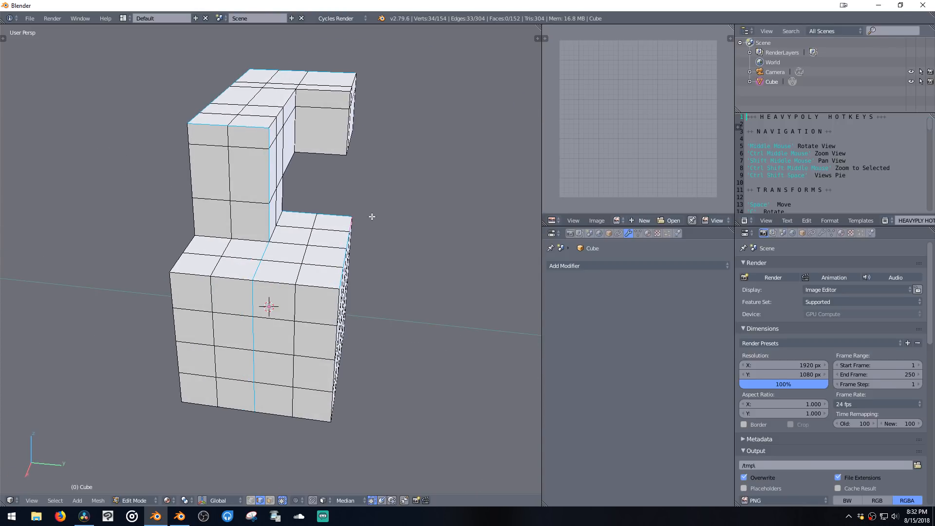
Step: Create a pipe from the selected edges with Quick Pipe and set the curve's bevel depth to 0.088
key("w")
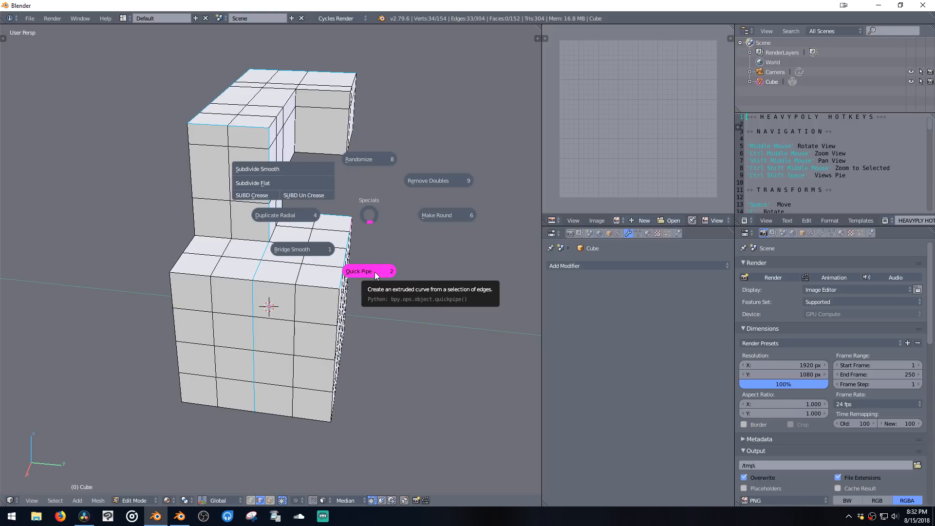
left_click(375, 270)
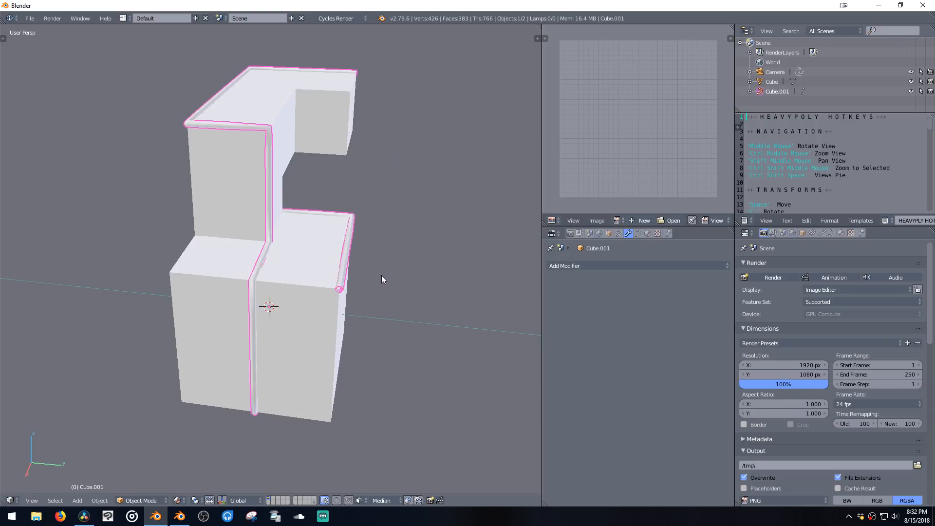
middle_click_drag(376, 270, 683, 257)
left_click(831, 232)
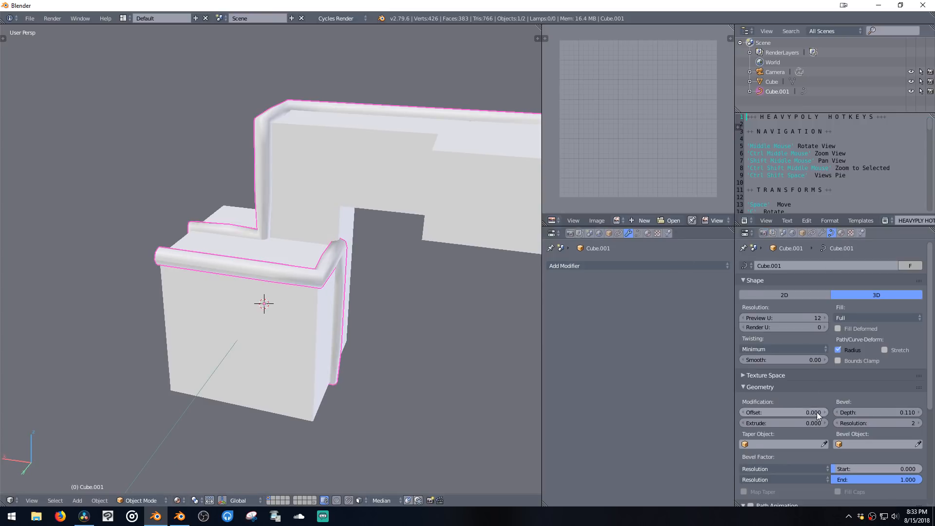
middle_click_drag(816, 412, 801, 305)
mouse_move(852, 320)
left_mouse_down()
mouse_move(828, 317)
mouse_move(846, 315)
left_mouse_up()
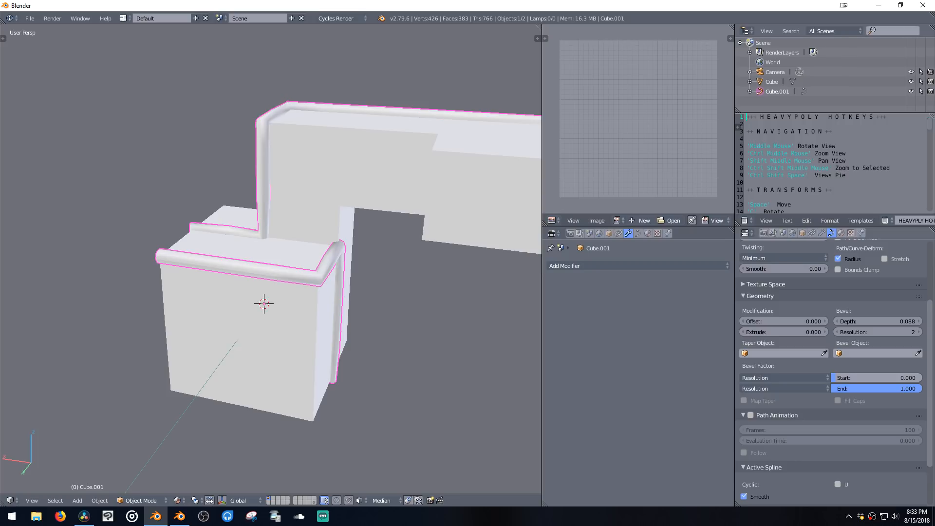
Step: Delete the extruded block mesh and keep only the pipe
left_click(355, 183)
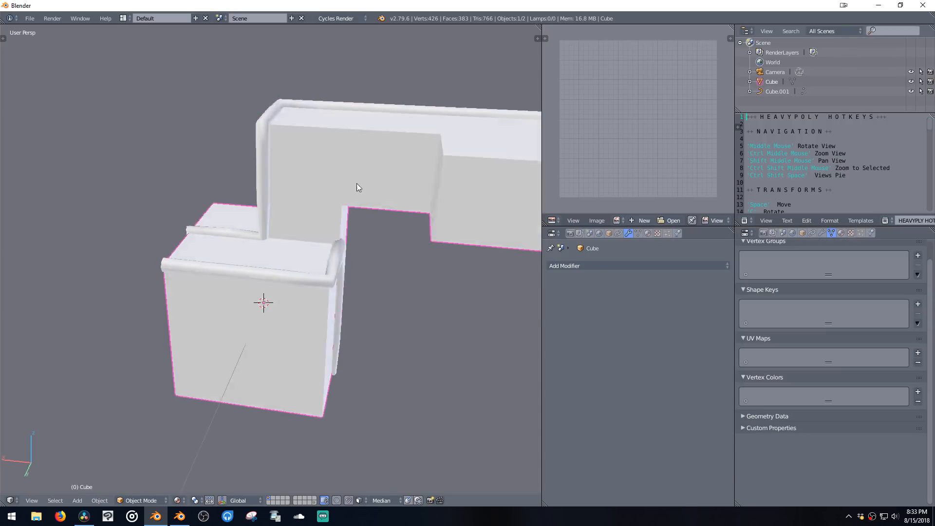
key("Delete")
middle_click_drag(356, 183, 387, 189)
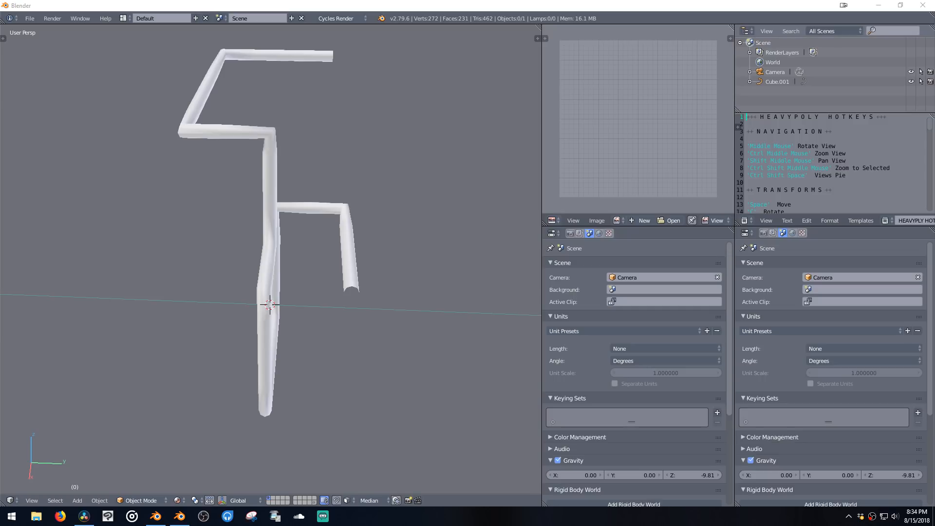
Step: Delete the pipe and add a new mesh cube at the 3D cursor
left_click(350, 253)
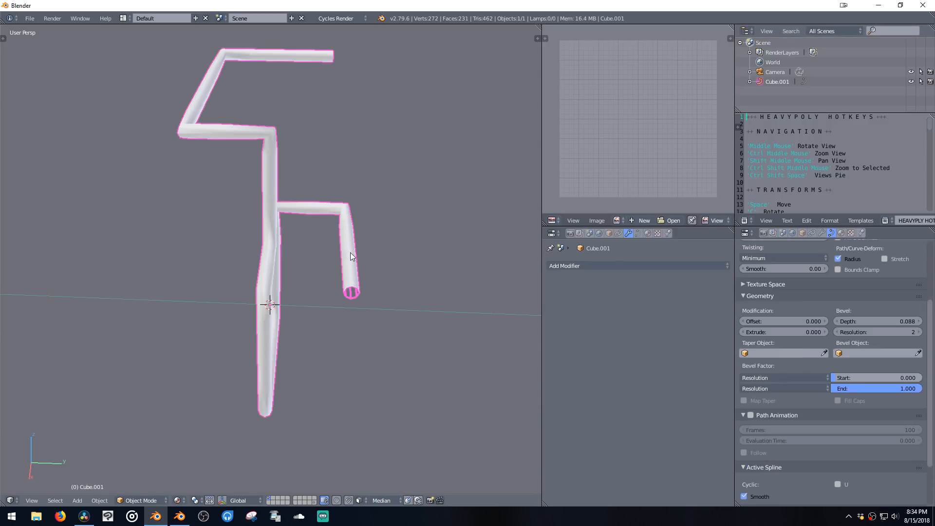
key("Delete")
key("shift+a")
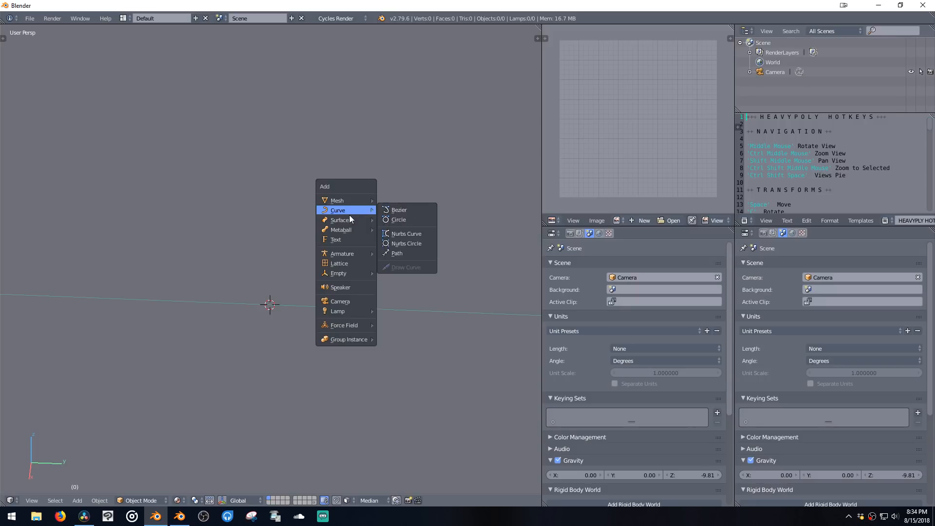
mouse_move(344, 228)
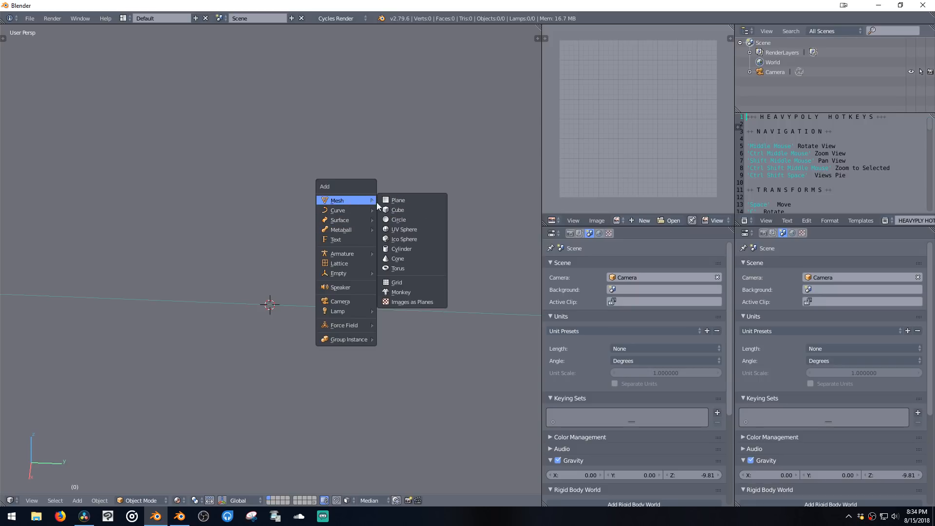
key("Tab")
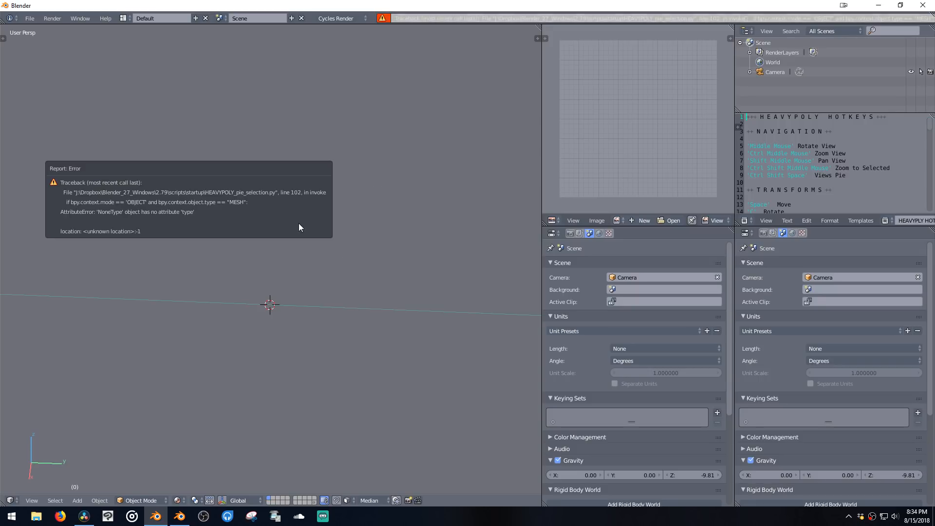
key("shift+a")
left_click(379, 241)
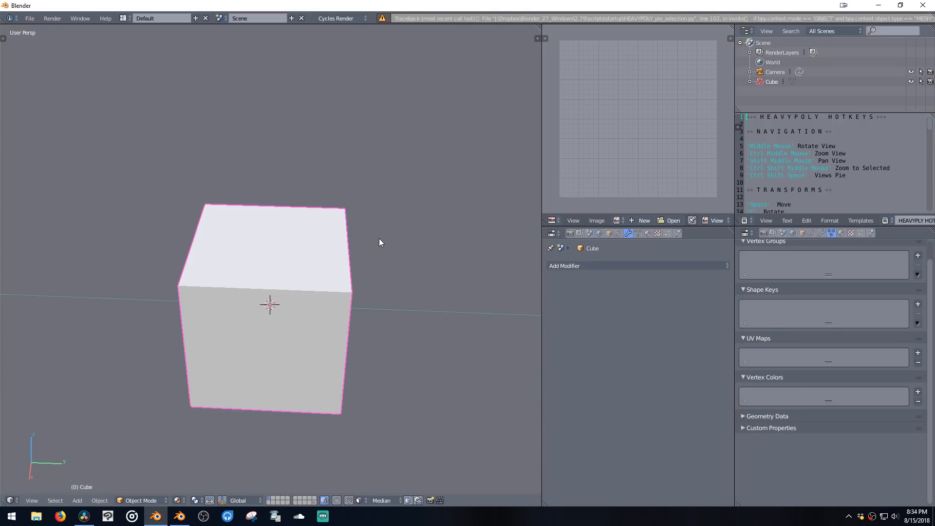
Step: Enter Edit Mode, deselect the cube's mesh and draw a long winding chain of connected vertices beside it
middle_click_drag(378, 239, 343, 218)
key("Tab")
key("alt+a")
left_click(440, 259, "ctrl")
left_click(470, 233, "ctrl")
left_click(467, 174, "ctrl")
left_click(444, 134, "ctrl")
left_click(413, 98, "ctrl")
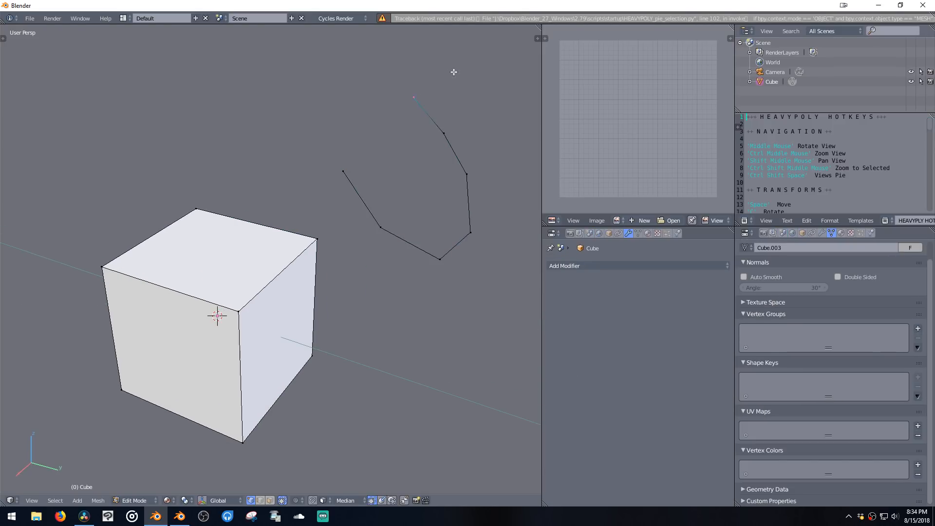
left_click(457, 72, "ctrl")
left_click(492, 92, "ctrl")
middle_click_drag(486, 251, 441, 242, "shift")
left_click(445, 248, "ctrl")
left_click(481, 300, "ctrl")
middle_click_drag(483, 301, 378, 320, "shift")
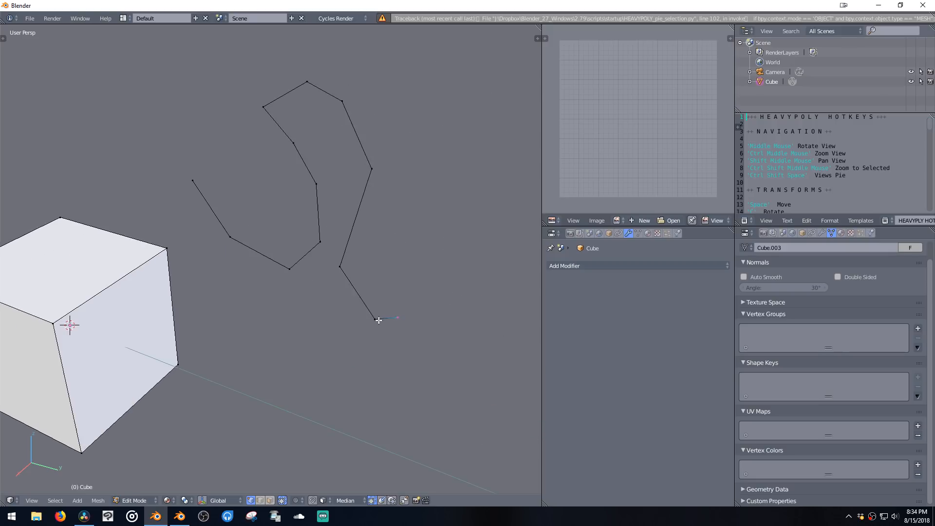
left_click(398, 318, "ctrl")
left_click(418, 264, "ctrl")
left_click(442, 245, "ctrl")
left_click(478, 271, "ctrl")
left_click(481, 317, "ctrl")
middle_click_drag(516, 325, 408, 317, "shift")
left_click(469, 388, "ctrl")
Step: Select the whole linked vertex chain and add a Skin modifier to the object
middle_click_drag(476, 348, 431, 253)
key("l")
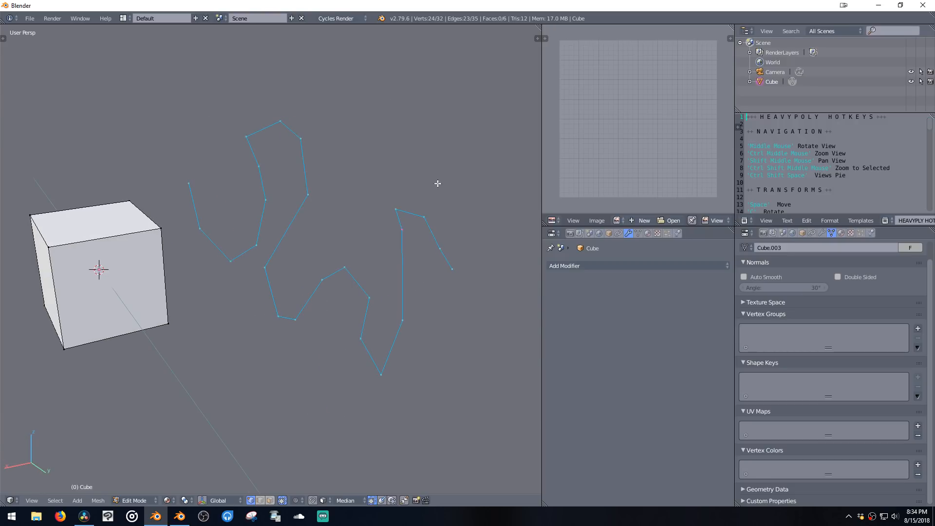
left_click(559, 266)
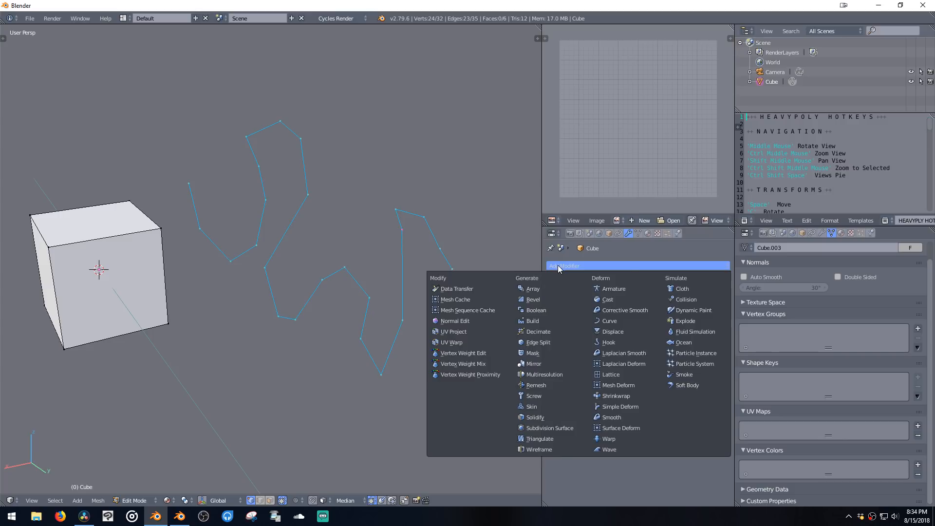
left_click(536, 404)
middle_click_drag(340, 246, 408, 223)
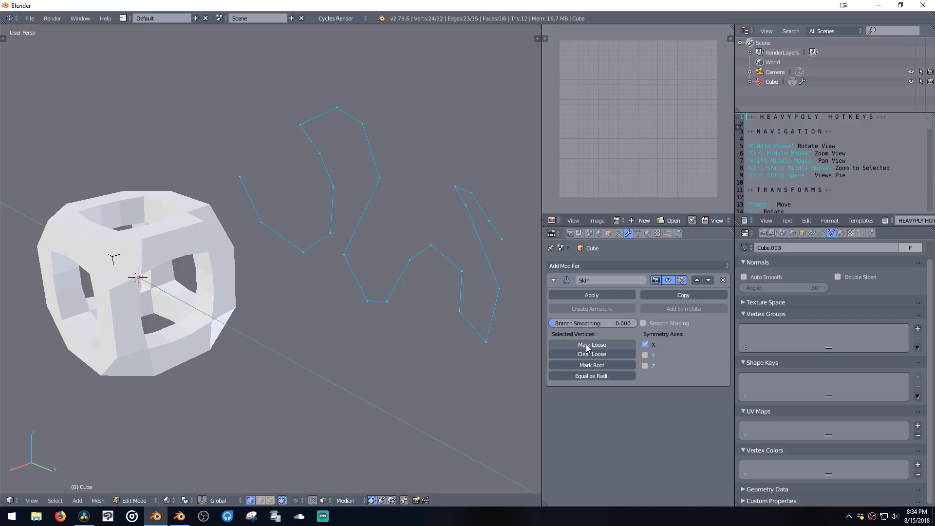
Step: Mark the end vertex of the winding chain as a skin root and select the whole linked chain
right_click(501, 240)
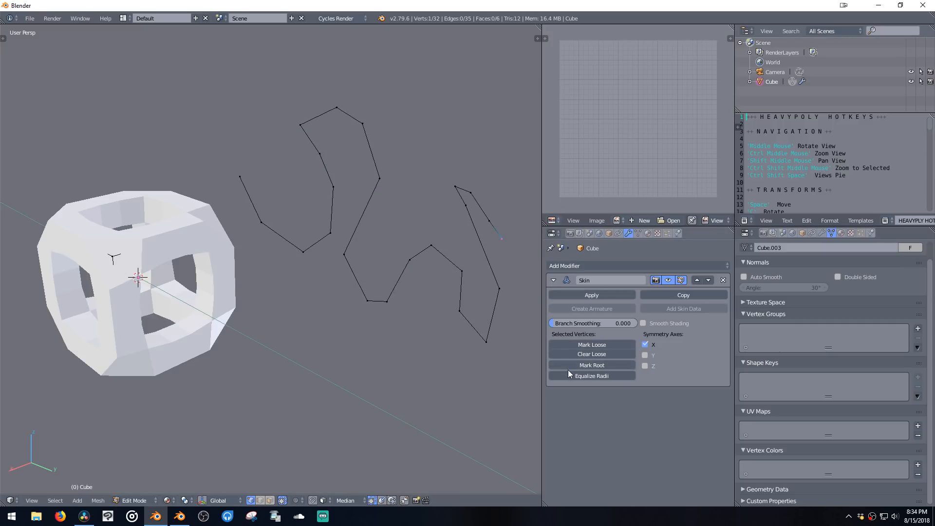
left_click(592, 365)
middle_click_drag(504, 257, 509, 309)
key("ctrl+l")
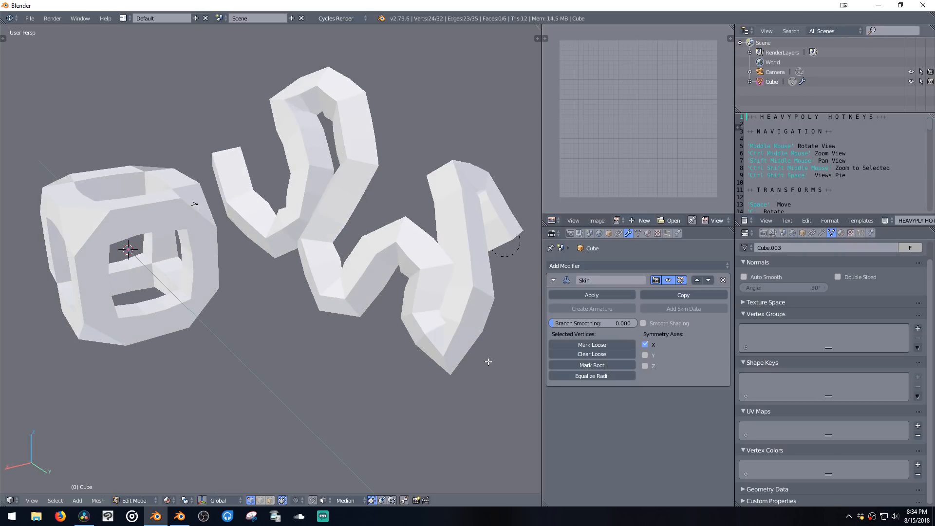
mouse_move(487, 363)
middle_mouse_down()
mouse_move(470, 351)
mouse_move(487, 359)
middle_mouse_up()
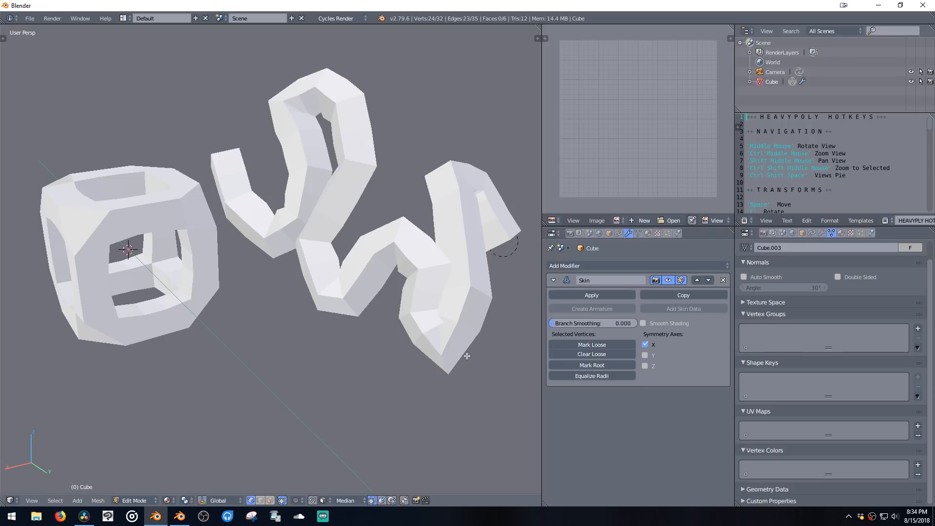
Step: Set the selected chain's mean skin radius to 0.220 in X and 0.050 in Y
key("n")
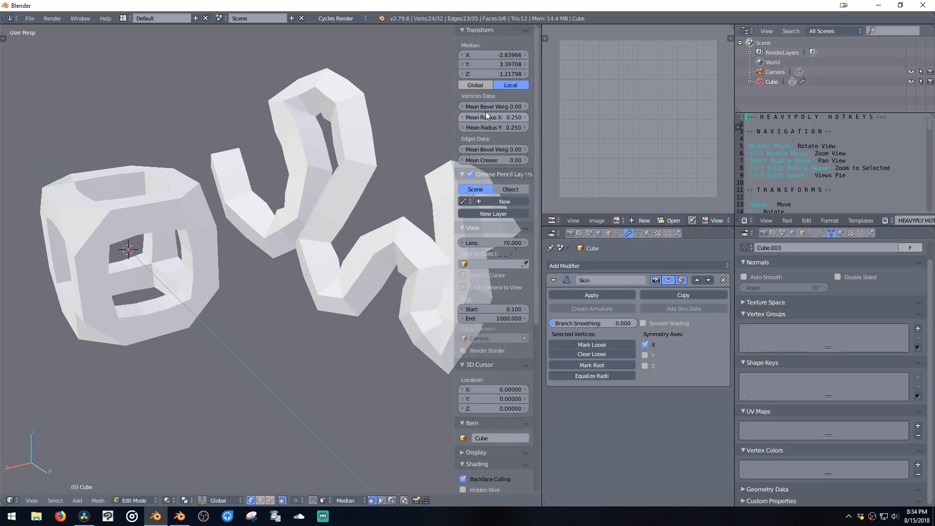
key("n")
key("n")
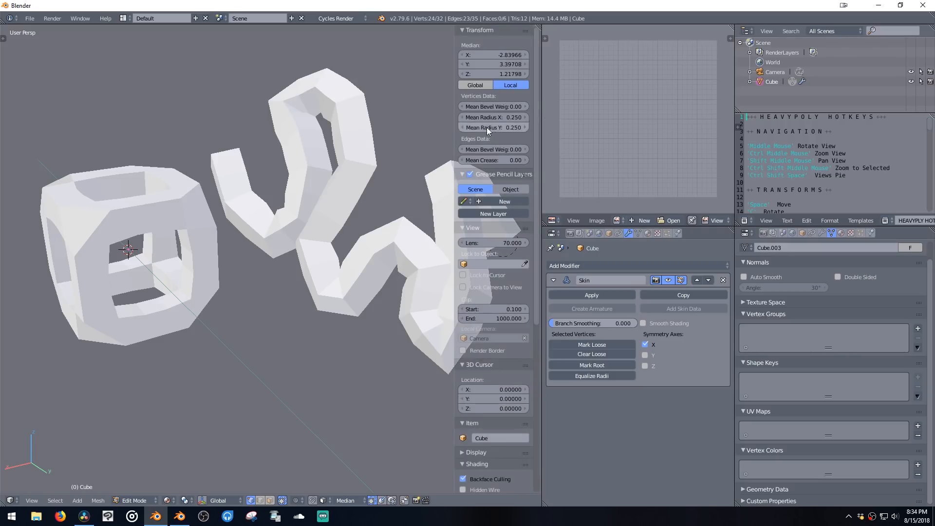
mouse_move(494, 116)
left_mouse_down()
mouse_move(479, 117)
mouse_move(493, 121)
mouse_move(485, 128)
left_mouse_up()
middle_click_drag(445, 121, 420, 295)
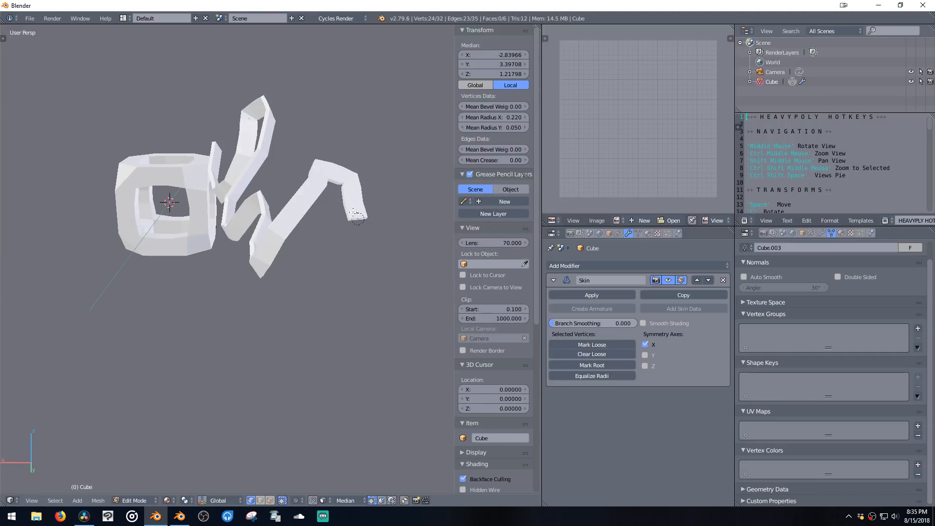
Step: Extend the skinned chain from its end vertex with a further run of vertices winding downward and curling back
right_click(364, 223)
left_click(386, 263, "ctrl")
left_click(408, 292, "ctrl")
left_click(344, 358, "ctrl")
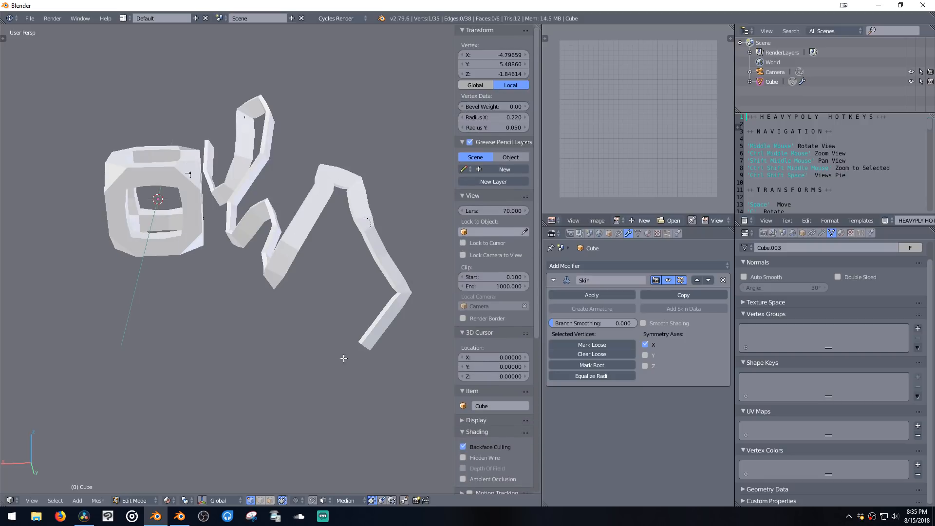
left_click(295, 356, "ctrl")
left_click(275, 414, "ctrl")
left_click(285, 428, "ctrl")
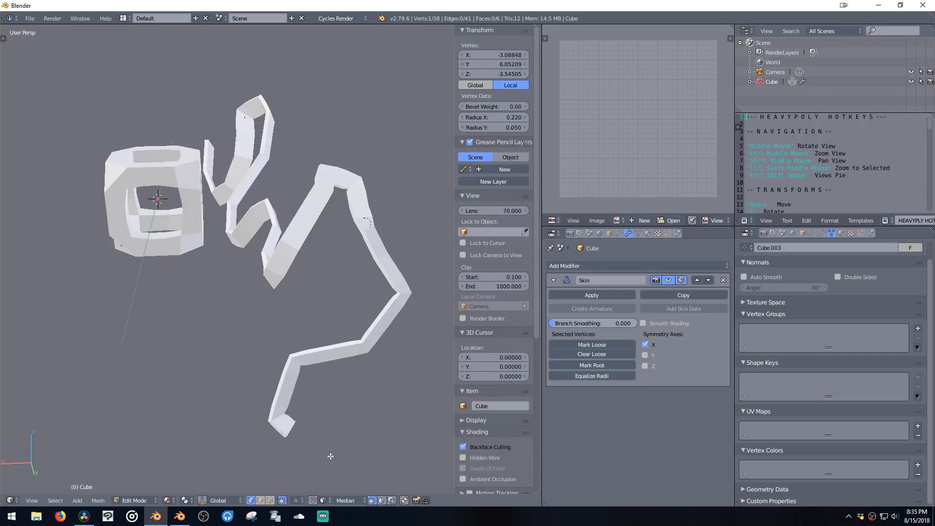
left_click(336, 429, "ctrl")
left_click(388, 436, "ctrl")
middle_click_drag(408, 428, 429, 307, "shift")
left_click(347, 385, "ctrl")
left_click(327, 349, "ctrl")
left_click(276, 279, "ctrl")
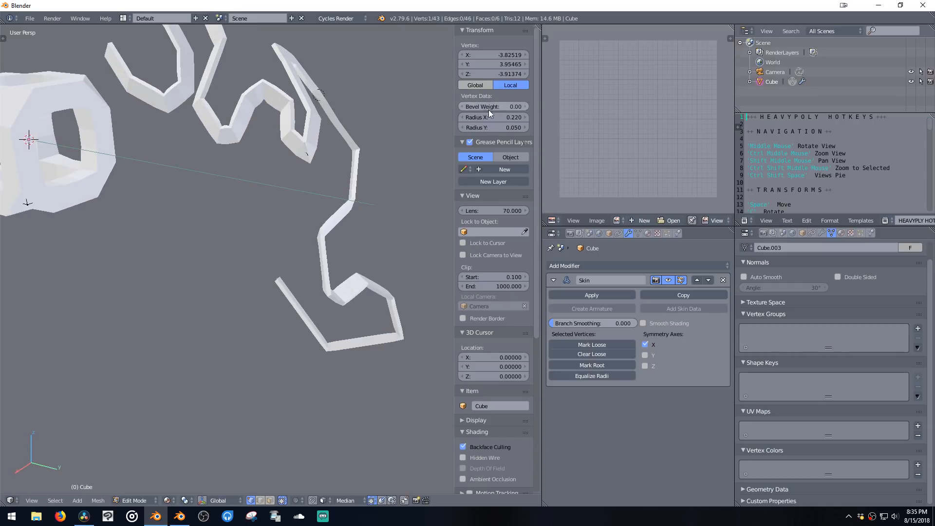
Step: Set the mean skin radius of all vertices to 0.096 in X and 0.088 in Y, and add a Subdivision Surface modifier
mouse_move(495, 127)
left_mouse_down()
mouse_move(517, 127)
mouse_move(492, 130)
mouse_move(501, 121)
mouse_move(490, 117)
left_mouse_up()
key("a")
left_click(594, 265)
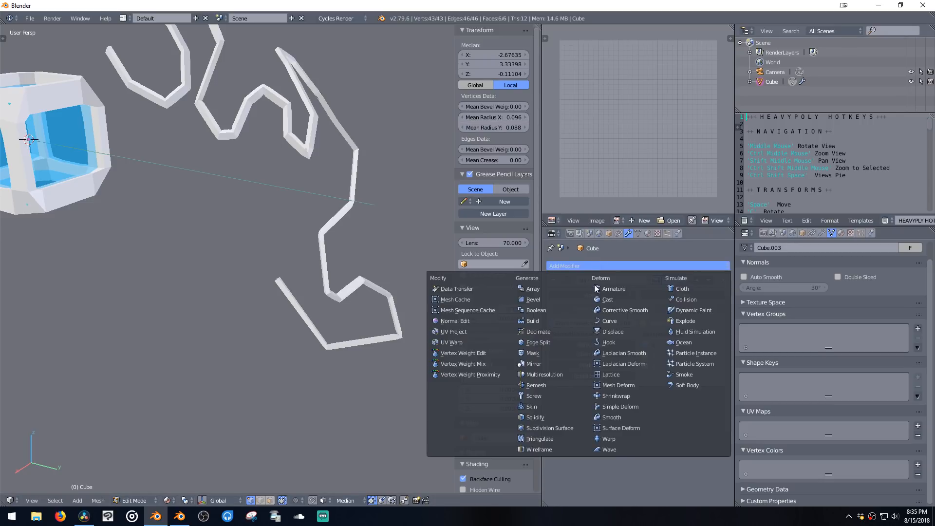
left_click(561, 429)
middle_click_drag(403, 160, 428, 210)
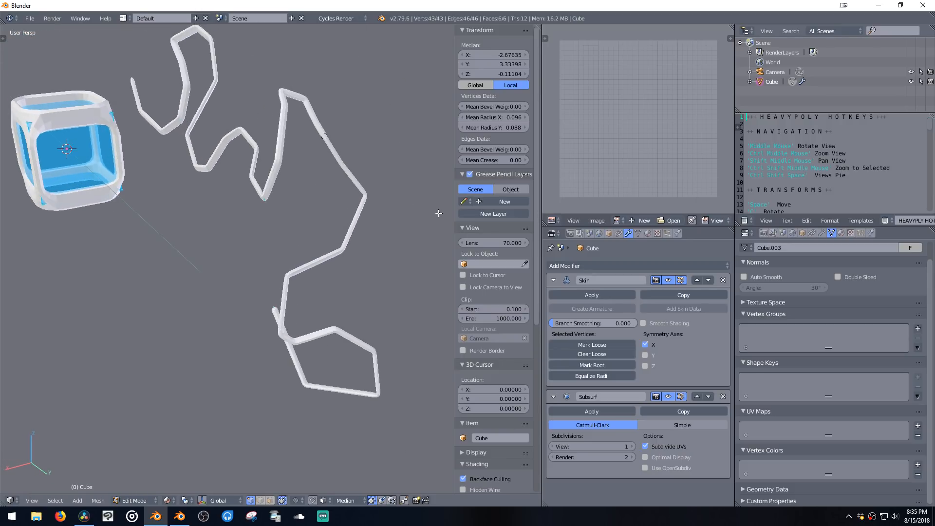
Step: Try toggling the Skin modifier's X symmetry axis and inspect the pipe
left_click(645, 345)
middle_click_drag(286, 194, 323, 130)
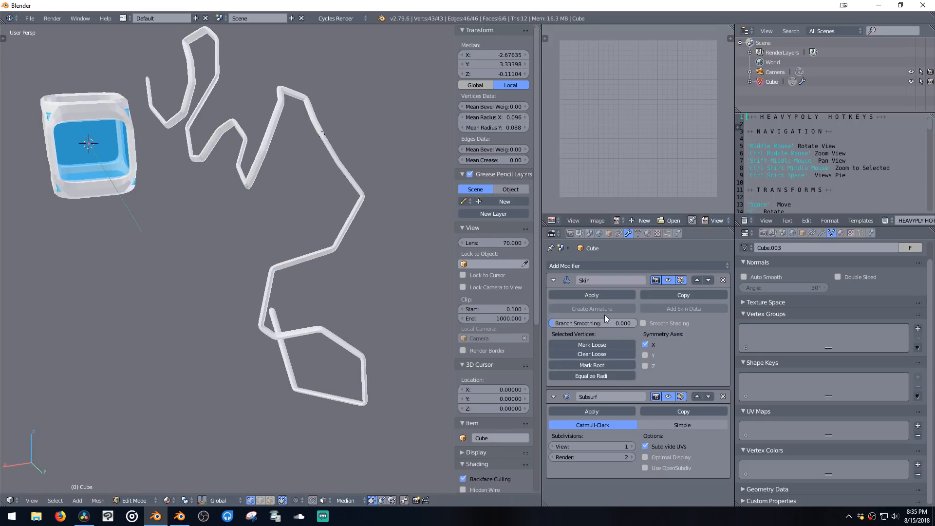
middle_click_drag(327, 202, 349, 189, "shift")
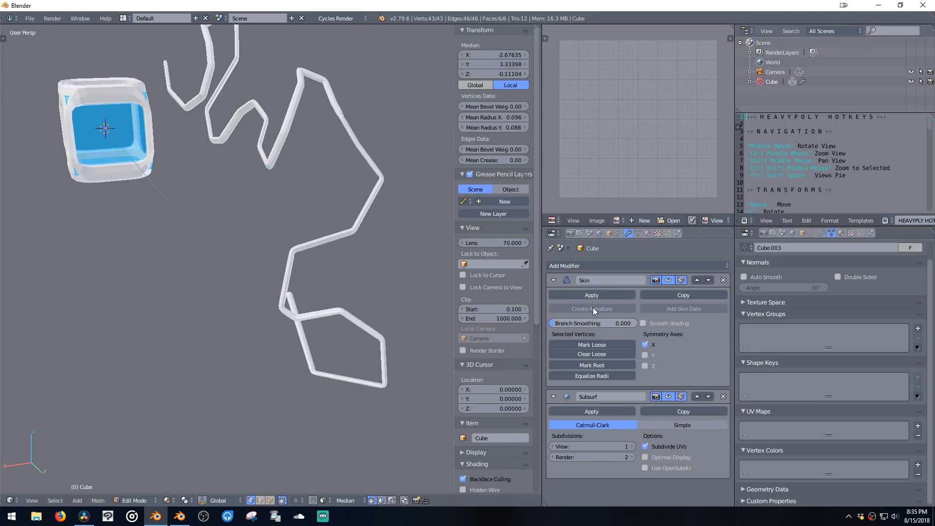
Step: Duplicate a corner vertex of the pipe chain and place the copy in the empty space beside it
middle_click_drag(394, 216, 359, 231)
right_click(344, 200)
key("shift+d")
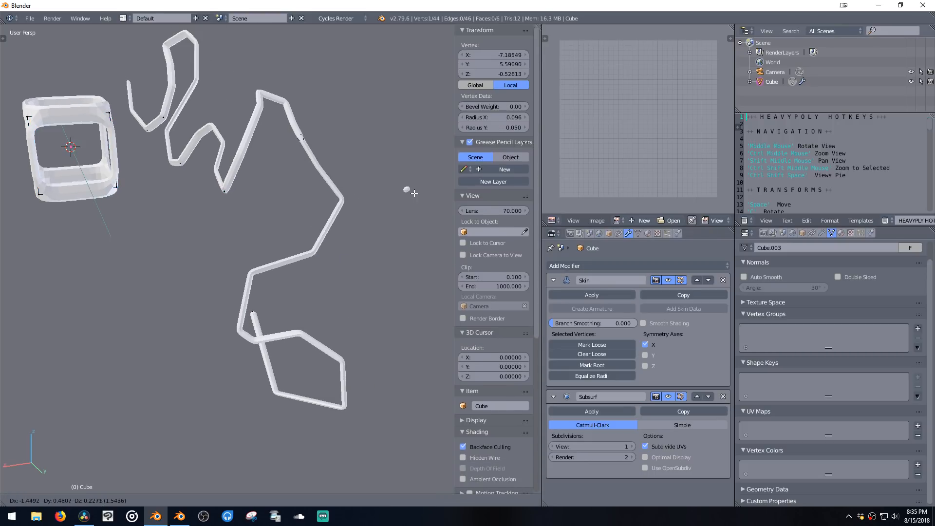
left_click(413, 192)
middle_click_drag(413, 192, 324, 198)
Step: Extrude the duplicated vertex upward, across, down and outward into a four-segment stepped path
key("e")
key("z")
left_click(351, 159)
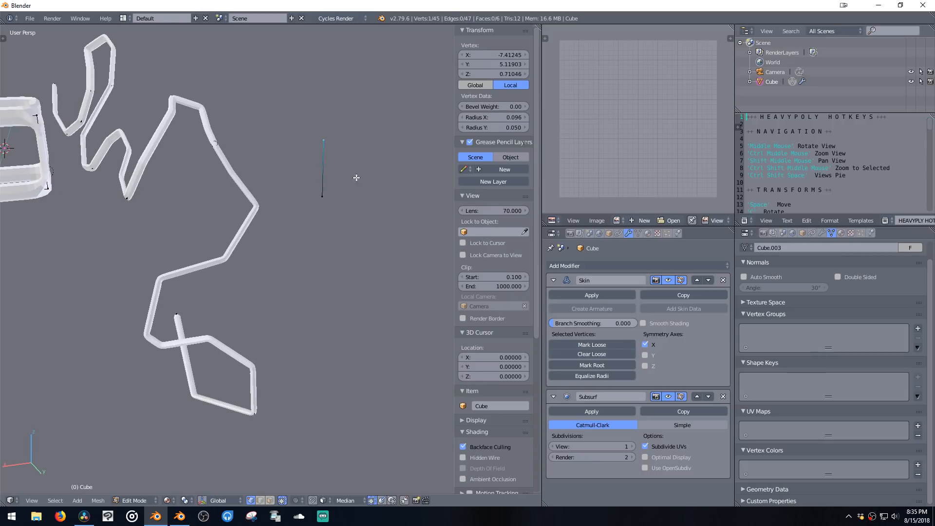
key("e")
left_click(412, 222)
key("e")
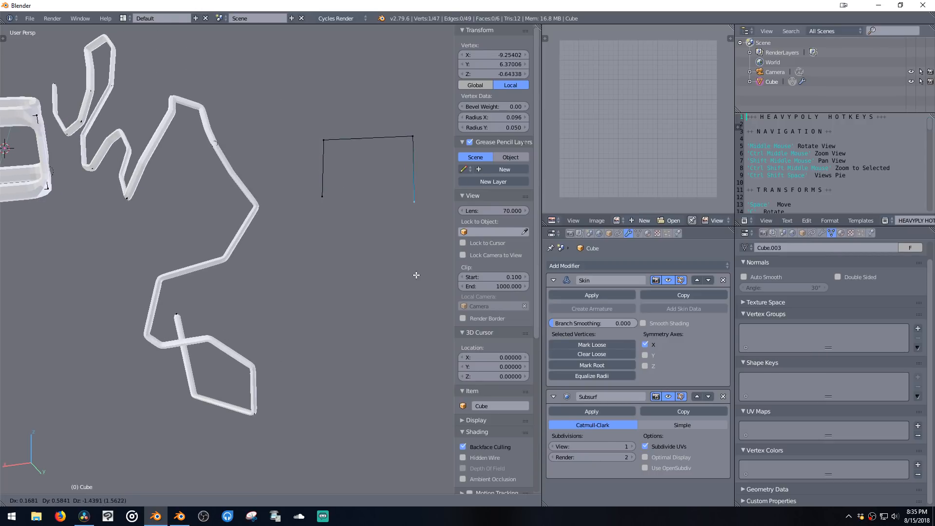
left_click(409, 273)
key("e")
left_click(419, 272)
middle_click_drag(419, 271, 314, 219)
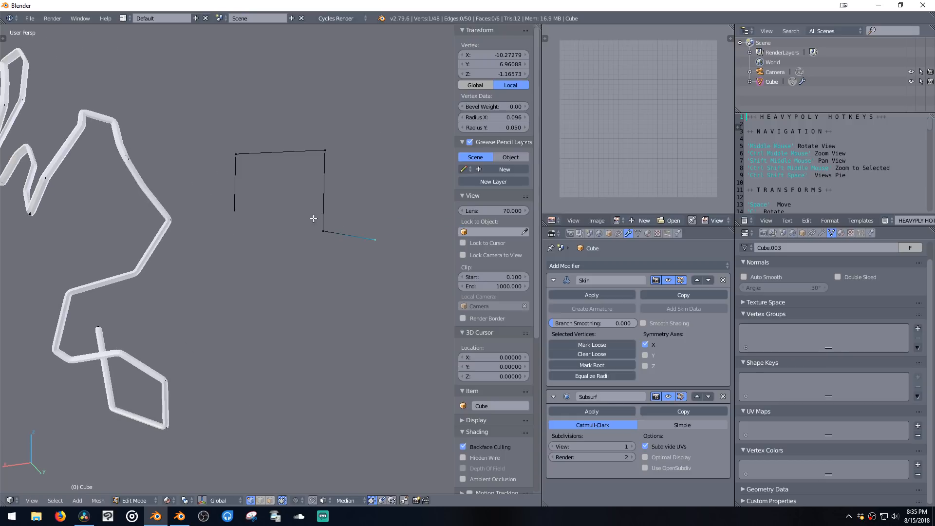
Step: Select the three corner vertices of the stepped path and bevel them into smooth multi-segment bends
left_click(321, 228)
left_click(322, 152, "shift")
left_click(231, 149, "shift")
key("b")
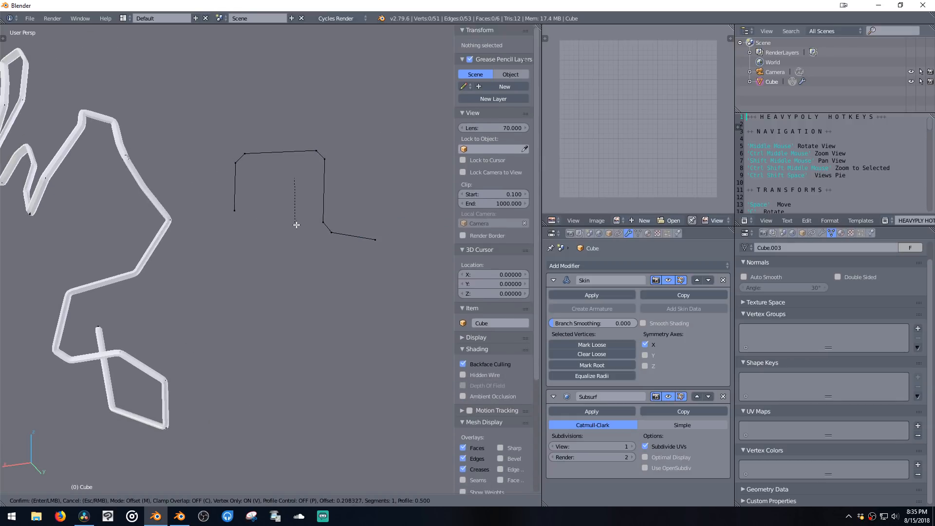
scroll(305, 258, "up", 11)
left_click(324, 312)
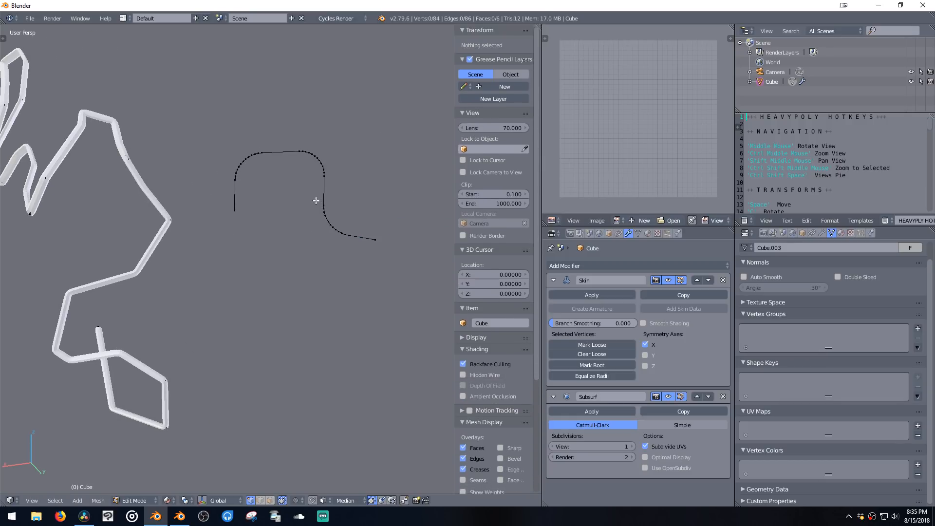
Step: Mark the outer end vertex of the rounded path as a skin root
key("l")
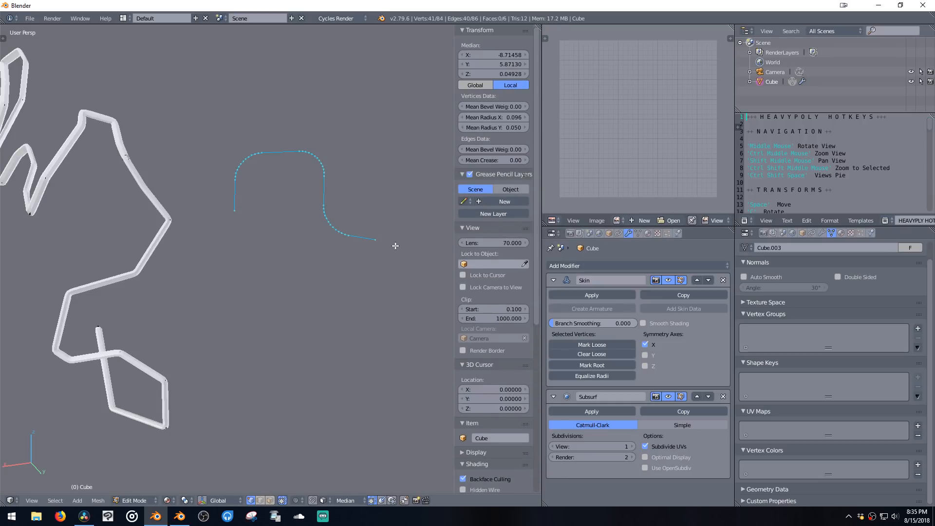
left_click(375, 239)
left_click(592, 366)
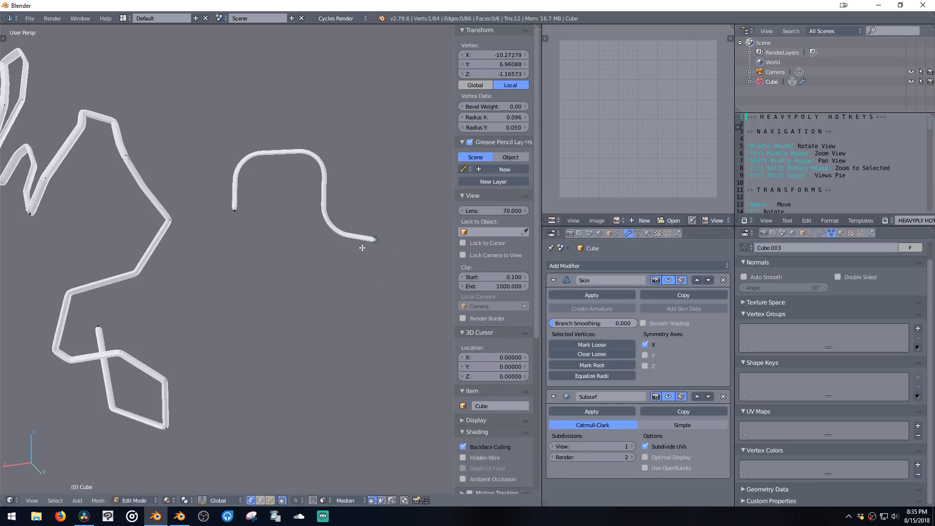
middle_click_drag(362, 247, 211, 127)
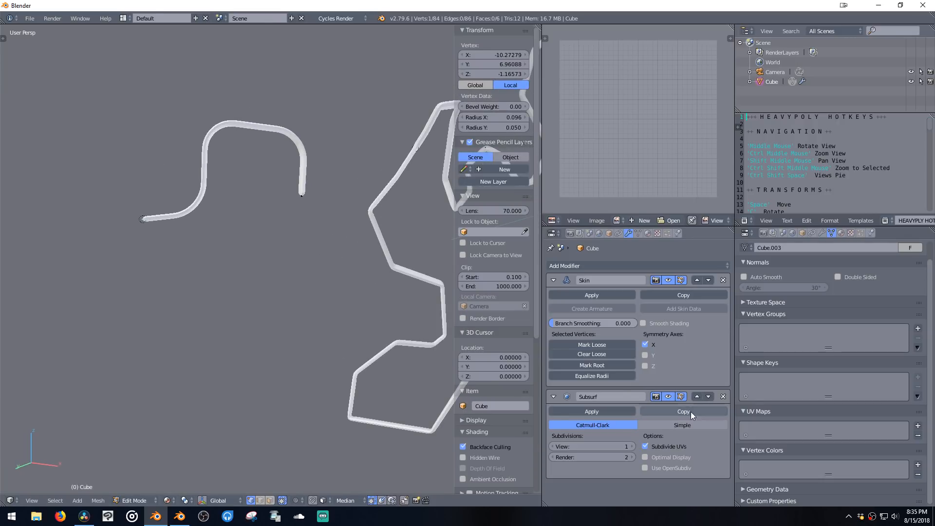
Step: Remove the Subdivision Surface modifier and add a Bevel modifier in its place
left_click(630, 447)
left_click(562, 446)
left_click(723, 396)
left_click(595, 265)
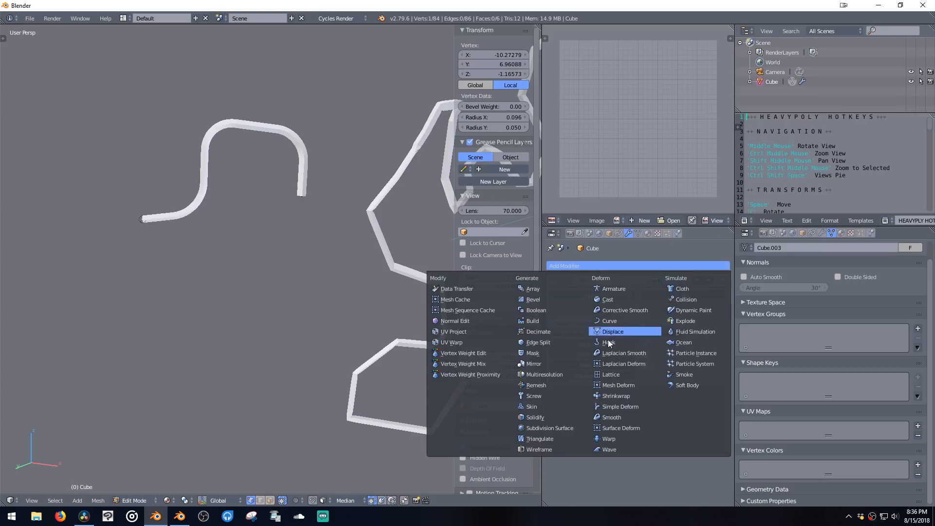
left_click(529, 299)
Step: Switch the viewport to wireframe and limit the Bevel modifier by Angle at 36°
mouse_move(284, 180)
middle_mouse_down()
mouse_move(360, 166)
mouse_move(362, 148)
middle_mouse_up()
middle_click_drag(361, 148, 299, 166, "shift")
key("z")
mouse_move(349, 213)
middle_mouse_down()
mouse_move(328, 200)
mouse_move(324, 165)
middle_mouse_up()
middle_click_drag(344, 258, 604, 350)
scroll(662, 377, "down", 1)
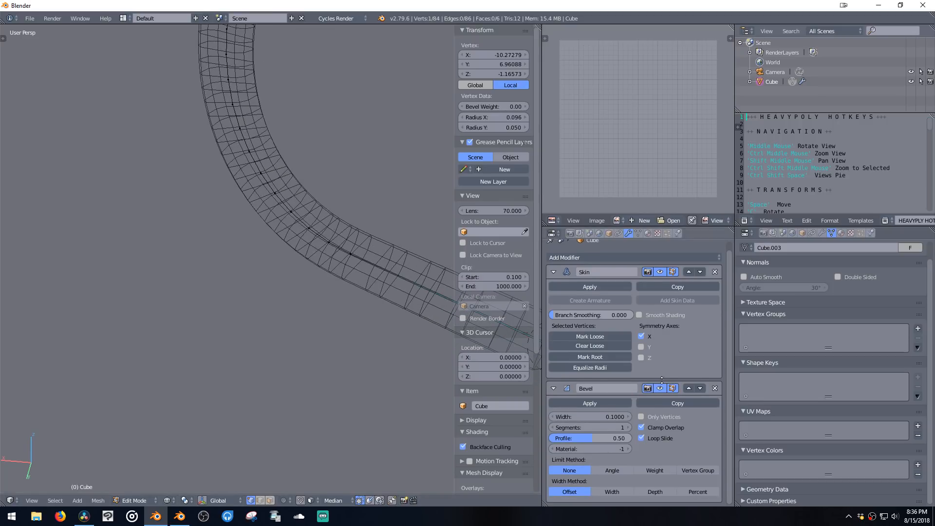
left_click(608, 471)
mouse_move(372, 328)
middle_mouse_down()
mouse_move(334, 277)
mouse_move(295, 271)
mouse_move(365, 314)
middle_mouse_up()
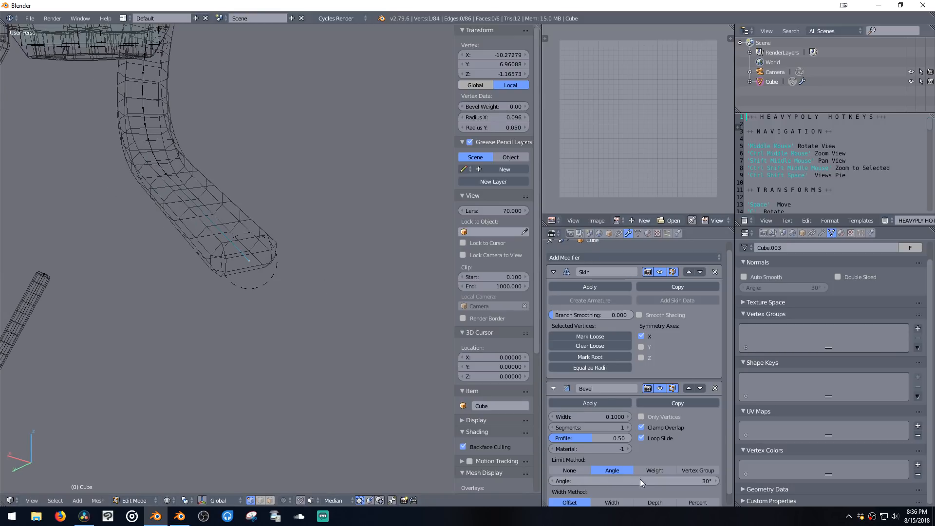
mouse_move(621, 480)
left_mouse_down()
mouse_move(604, 479)
mouse_move(652, 480)
mouse_move(629, 472)
left_mouse_up()
scroll(663, 467, "down", 2)
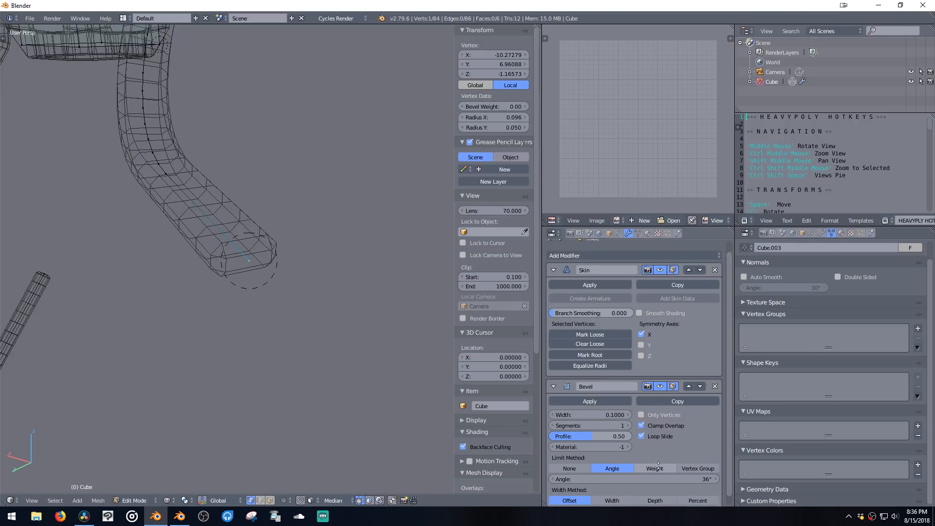
Step: Set the Bevel modifier to 3 segments, a 37° limit angle and a 0.1380 width using the Width method
left_click(629, 417)
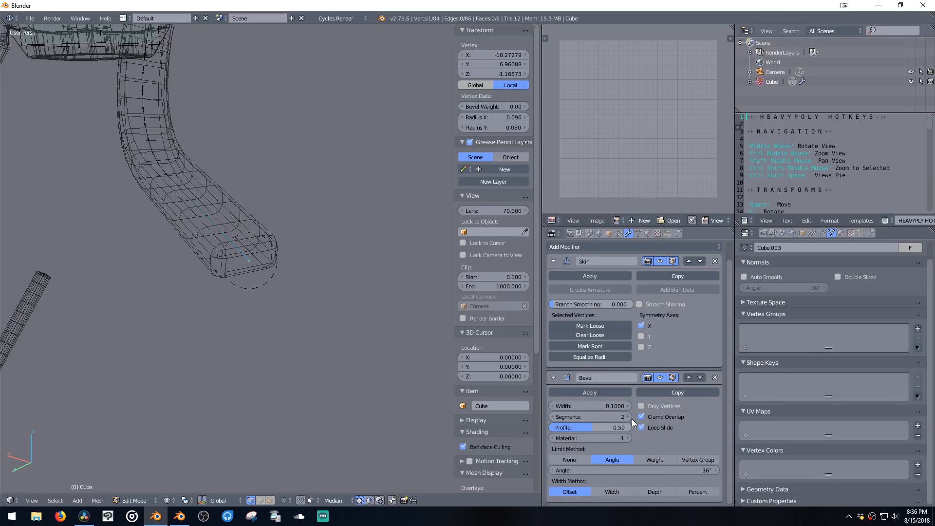
left_click(629, 418)
mouse_move(642, 469)
left_mouse_down()
mouse_move(630, 470)
mouse_move(660, 472)
mouse_move(644, 470)
left_mouse_up()
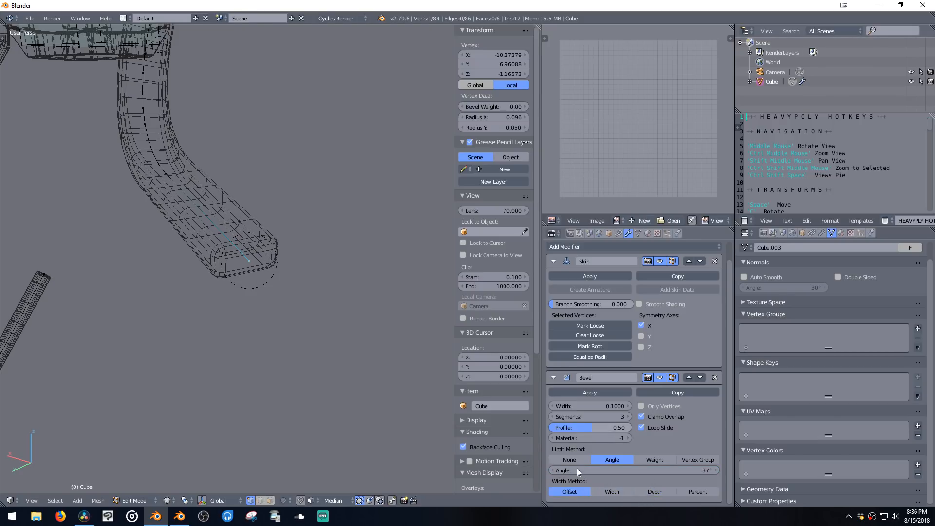
left_click(615, 492)
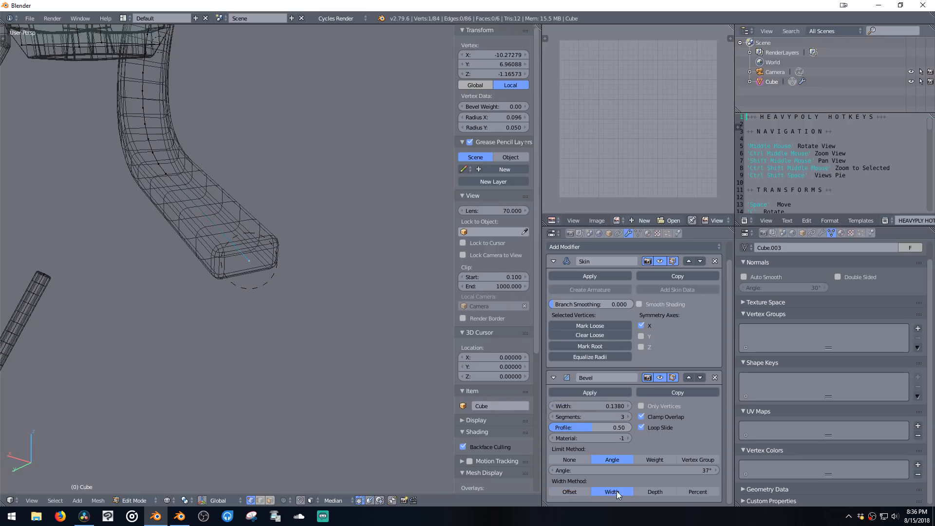
Step: Set the Bevel modifier's width method to Percent and its width to 50
left_click(685, 489)
left_click_drag(603, 406, 653, 412)
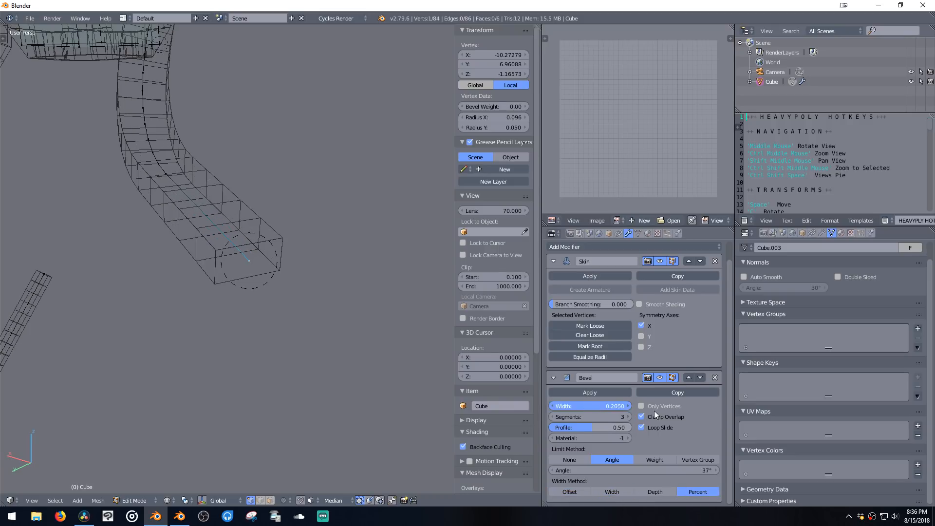
left_click(603, 404)
type("50")
key("Return")
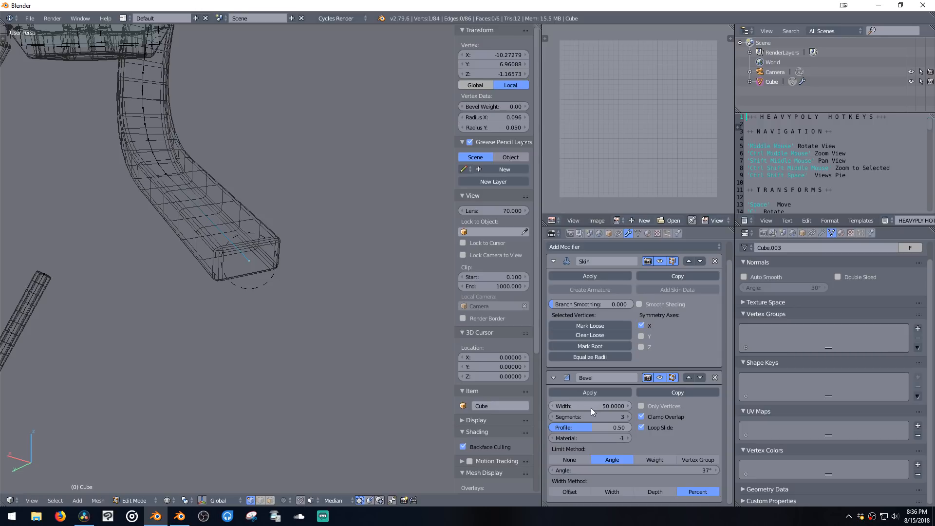
Step: Disable Clamp Overlap in the Bevel modifier and reduce its width to about 49.03
left_click(647, 416)
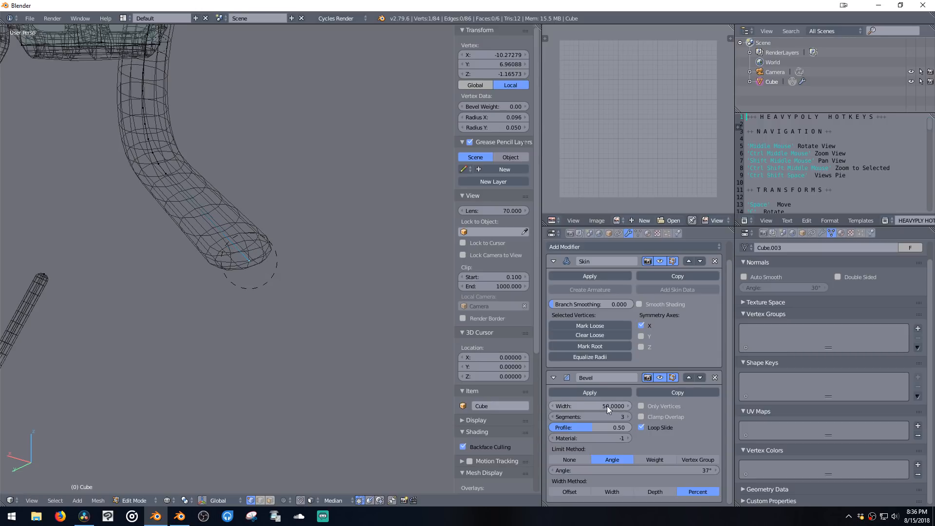
left_click_drag(607, 406, 565, 403)
middle_click_drag(141, 339, 340, 242)
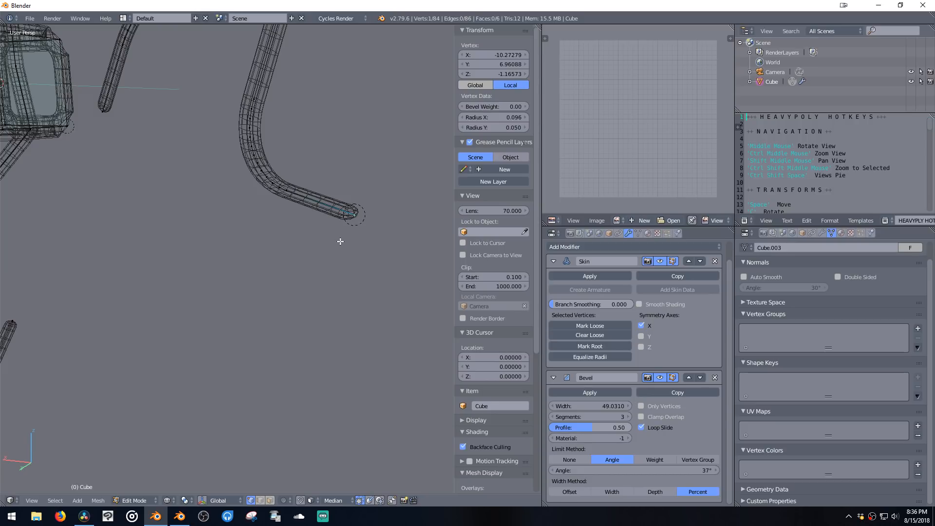
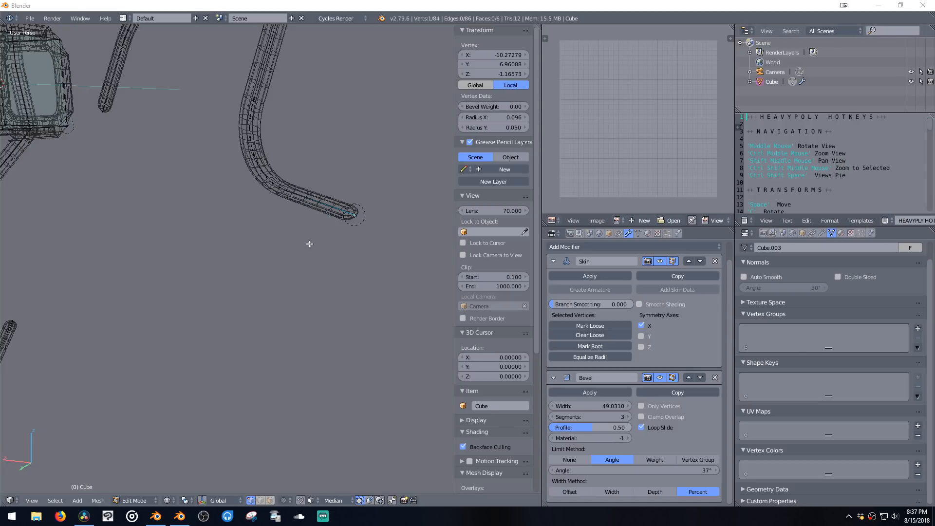
Step: Add a 32-segment sphere to the skinned mesh in face mode and decline quitting the program
key("Tab")
middle_click_drag(288, 238, 290, 302, "ctrl")
key("ctrl+space")
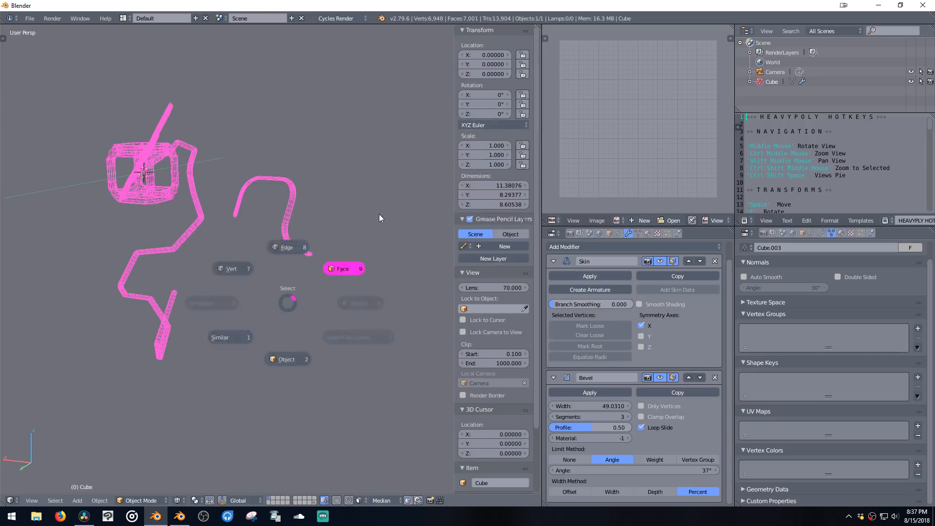
key("ctrl+space")
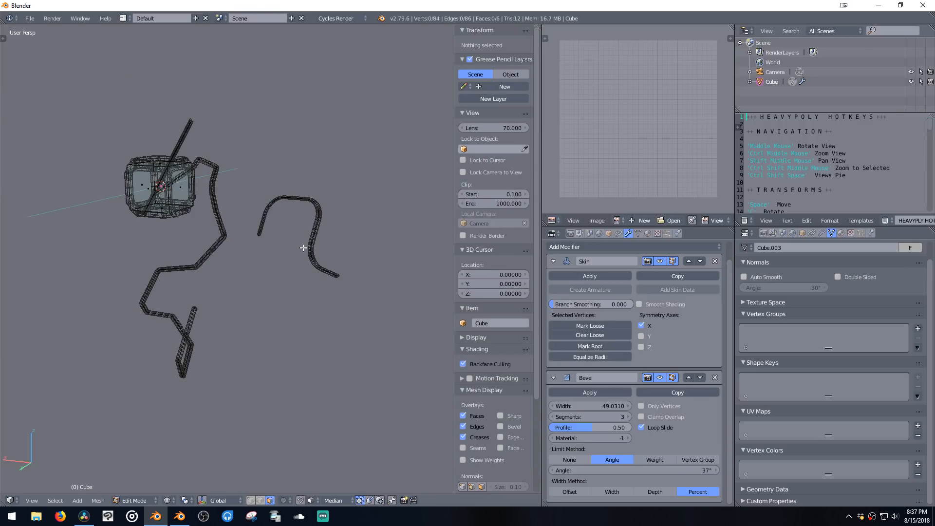
key("ctrl+space")
key("shift+a")
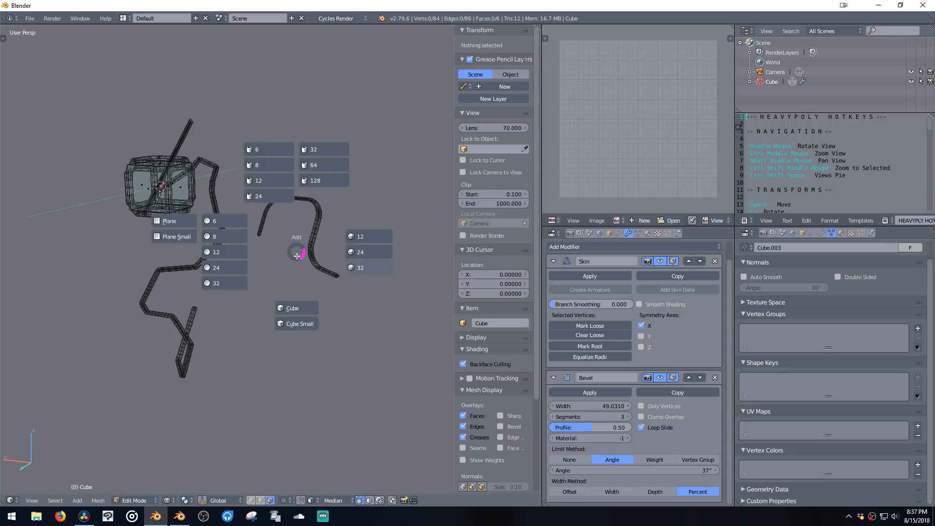
left_click(353, 270)
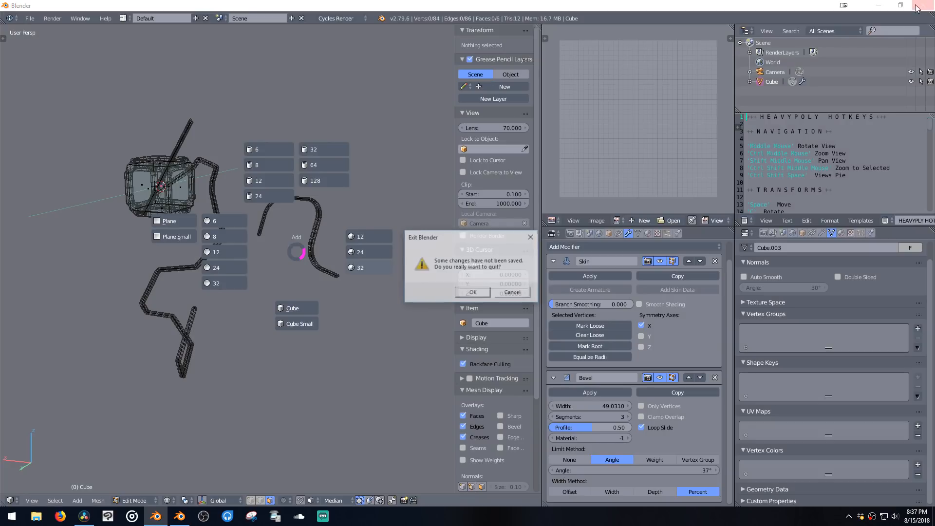
left_click(513, 292)
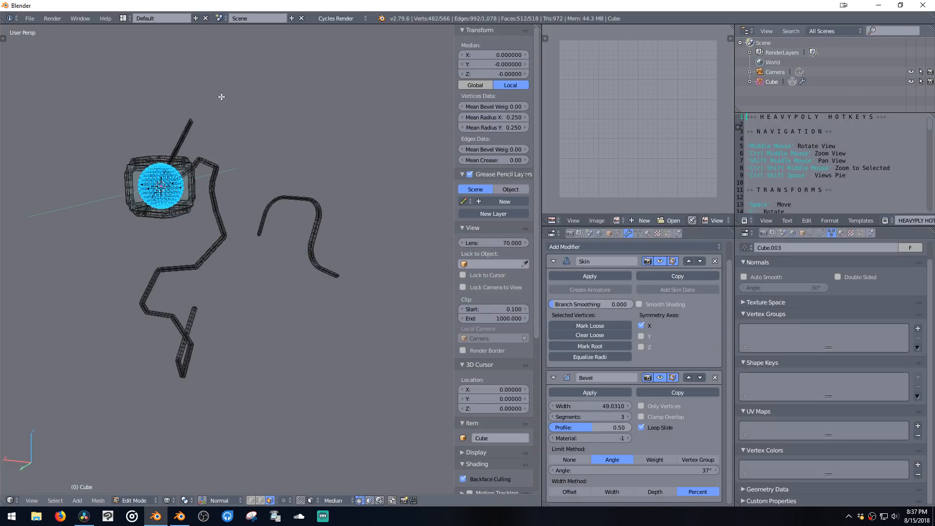
Step: Force the unresponsive Blender session with the skinned mesh to close
key("a")
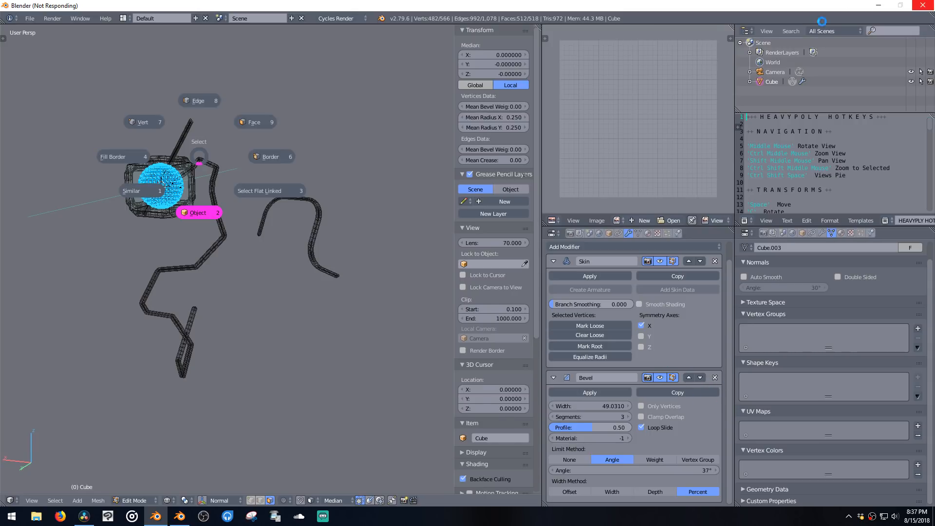
left_click(923, 6)
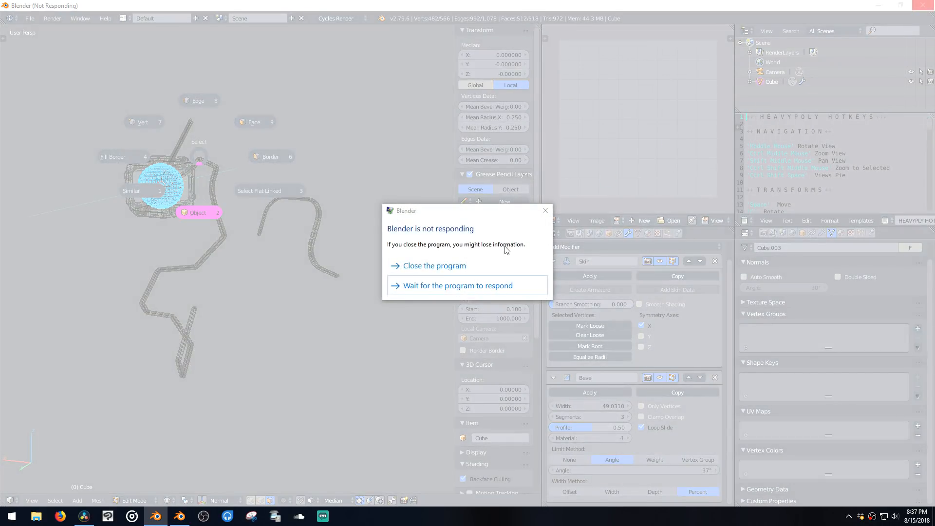
left_click(489, 265)
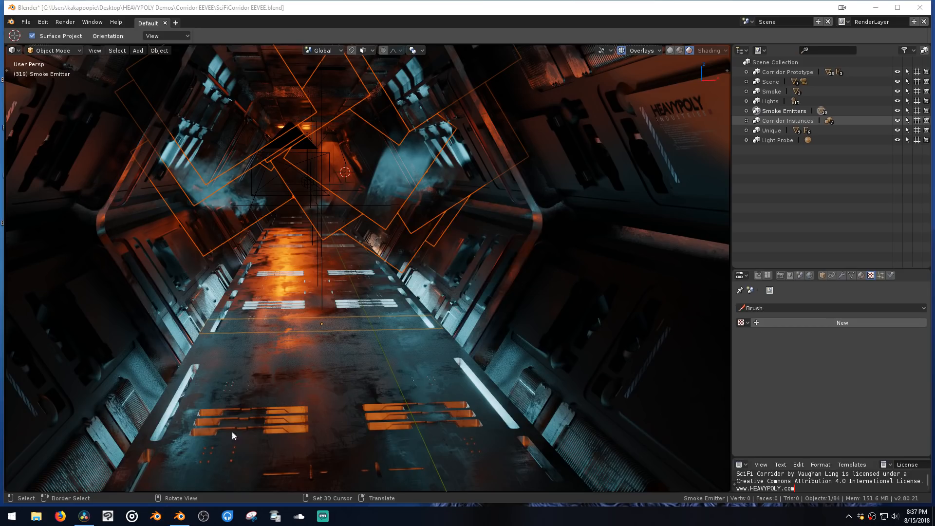
Step: Switch to the Blender session with the rounded cube, leave Edit Mode and display the scene in rendered shading
left_click(155, 517)
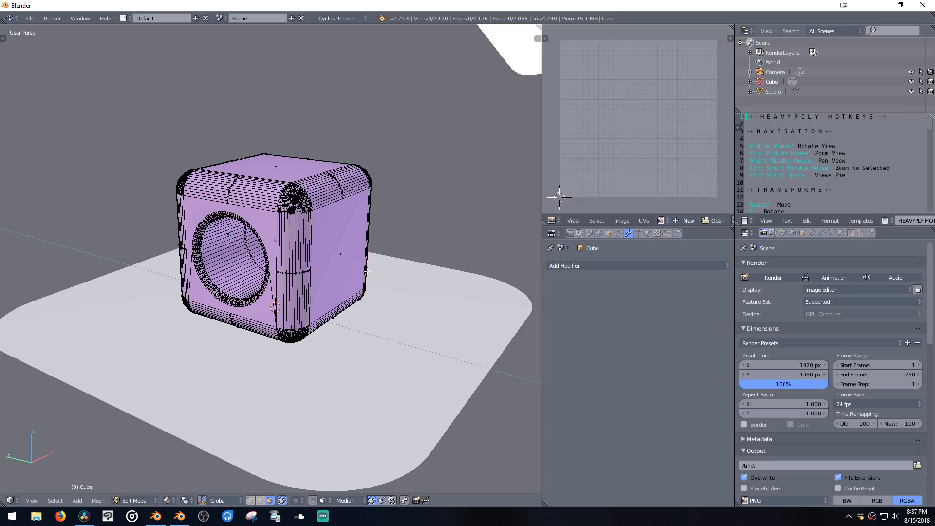
scroll(353, 253, "up", 2)
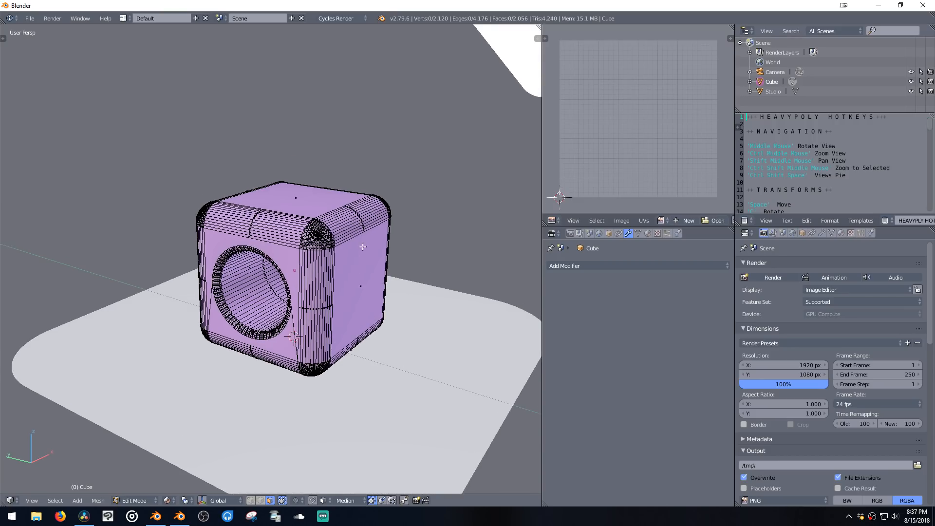
key("Tab")
key("z")
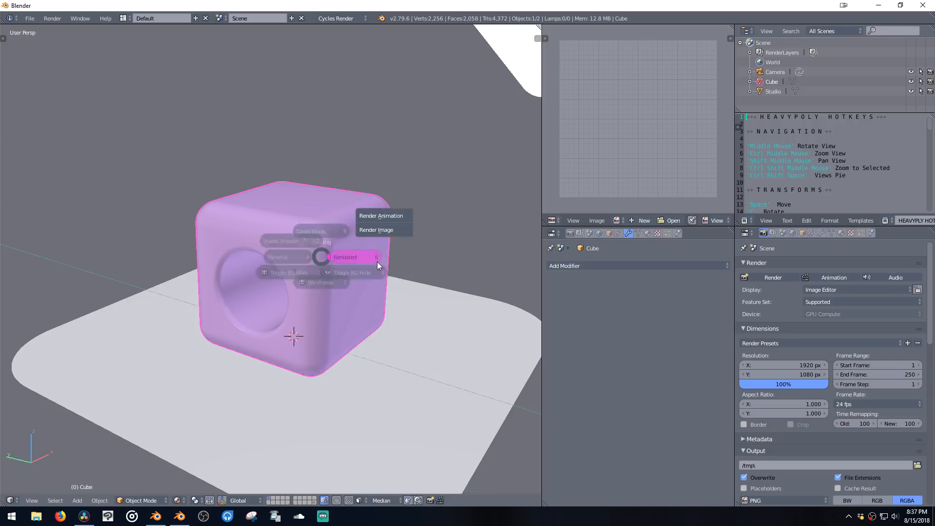
left_click(378, 262)
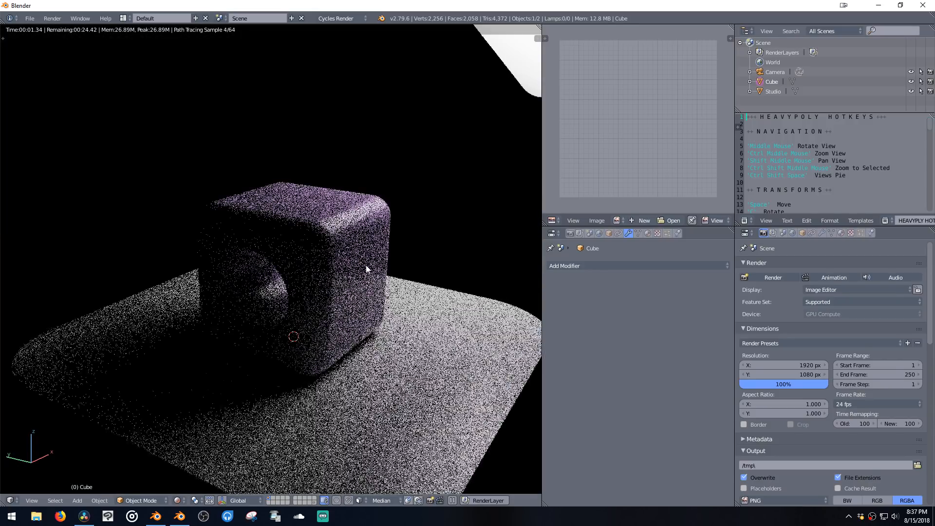
Step: Select the cube's entire mesh in Edit Mode and return the main view to solid shading
key("q")
left_click(400, 198)
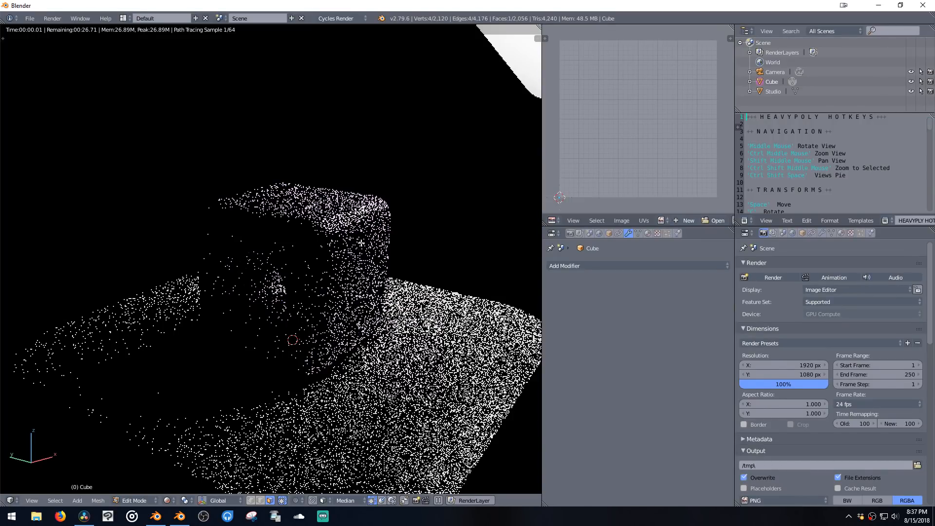
key("m")
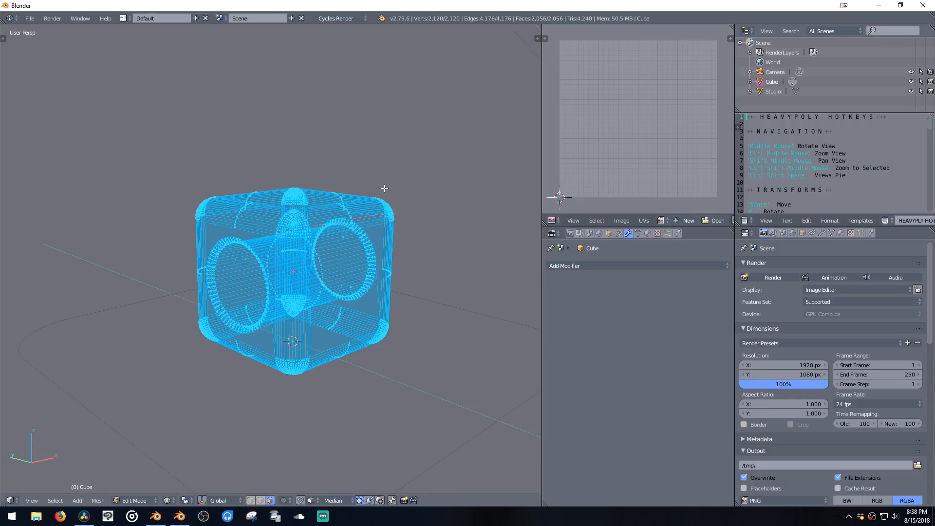
middle_click_drag(382, 187, 493, 146)
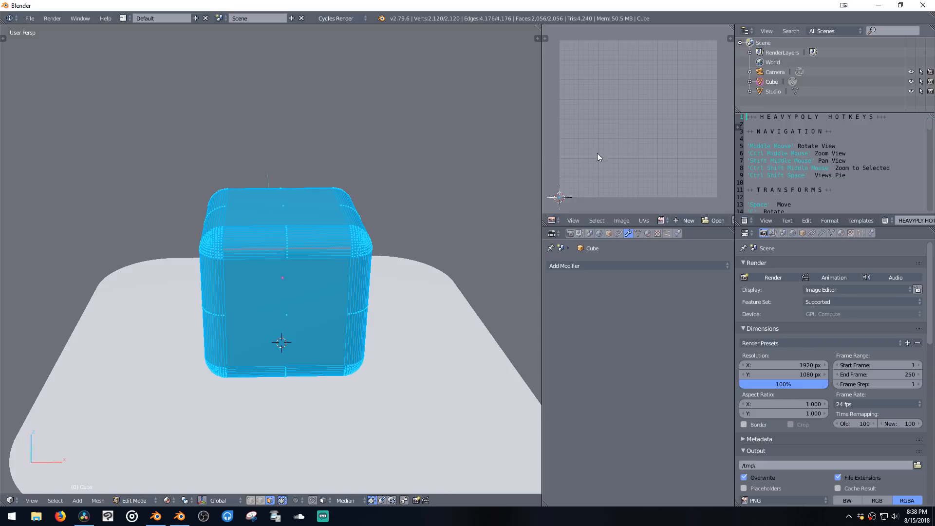
Step: Turn the small image editor area into a rendered 3D view framed on the cube
key("ctrl+shift+space")
left_click(518, 155)
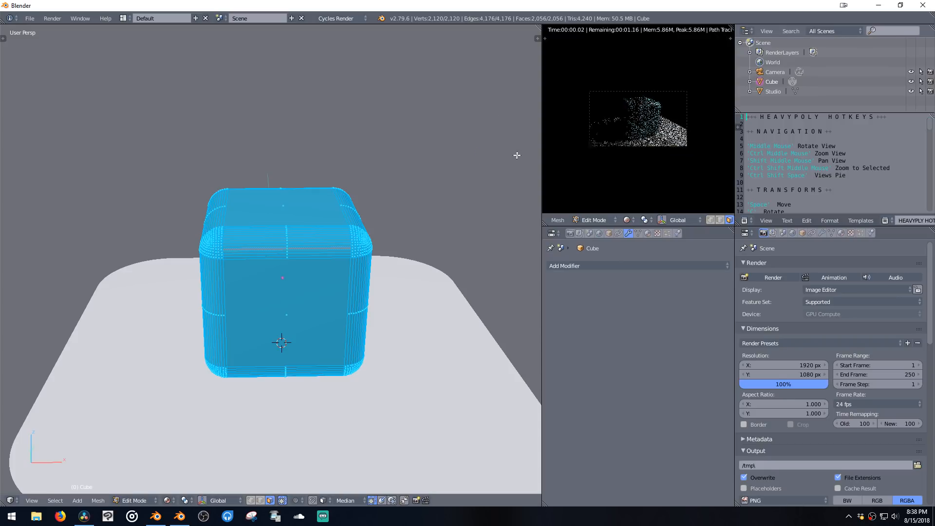
middle_click_drag(612, 154, 629, 125)
scroll(628, 124, "up", 6)
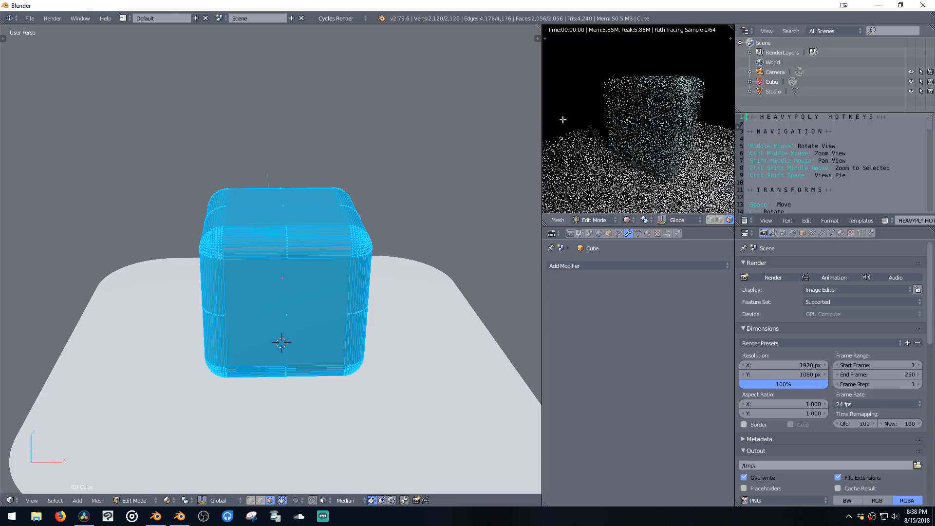
Step: Assign the Glass material to the cube's whole selected mesh
key("shift+v")
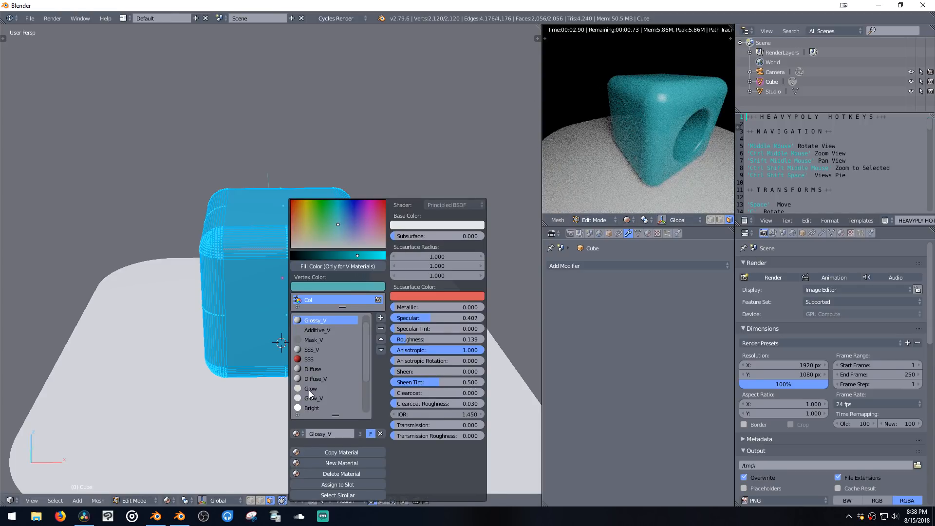
scroll(367, 391, "up", 1)
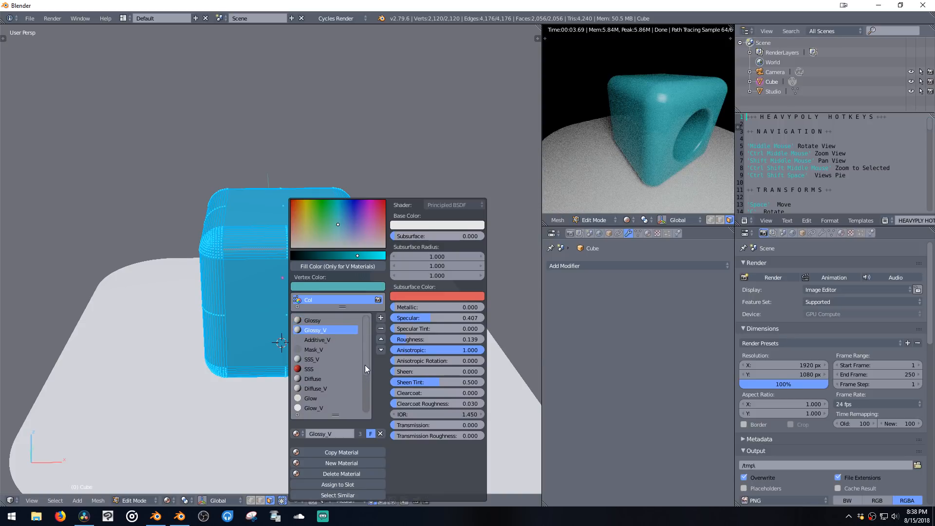
scroll(364, 380, "down", 6)
left_click(320, 378)
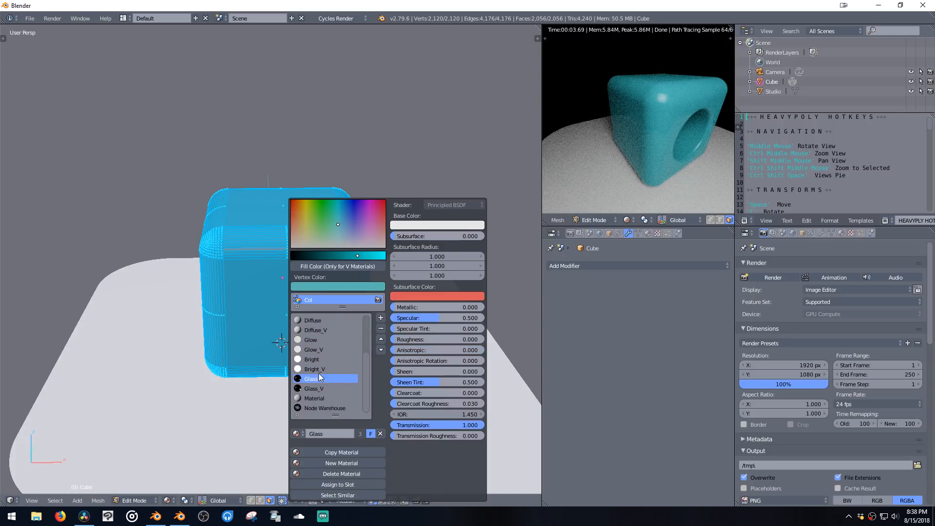
left_click(316, 266)
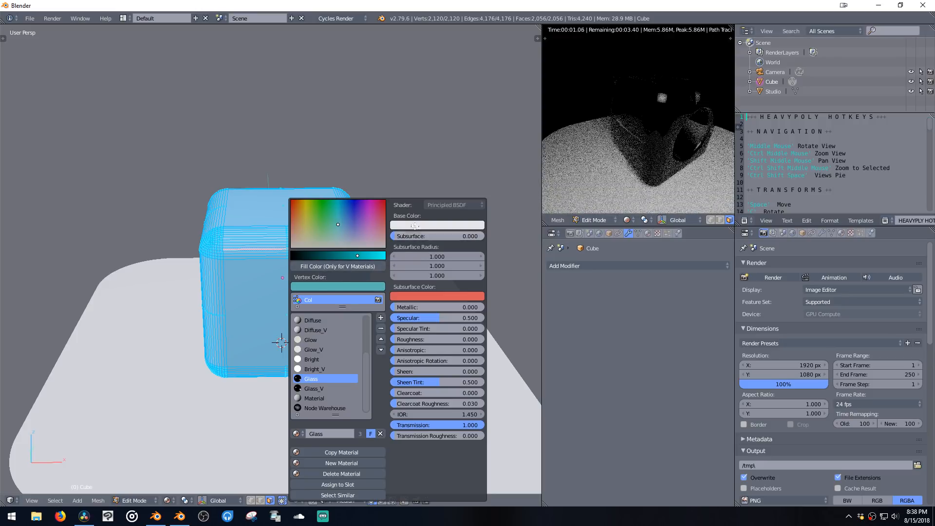
Step: Change the Glass material's base color to a light purple and inspect the cube in the rendered view
left_click(437, 225)
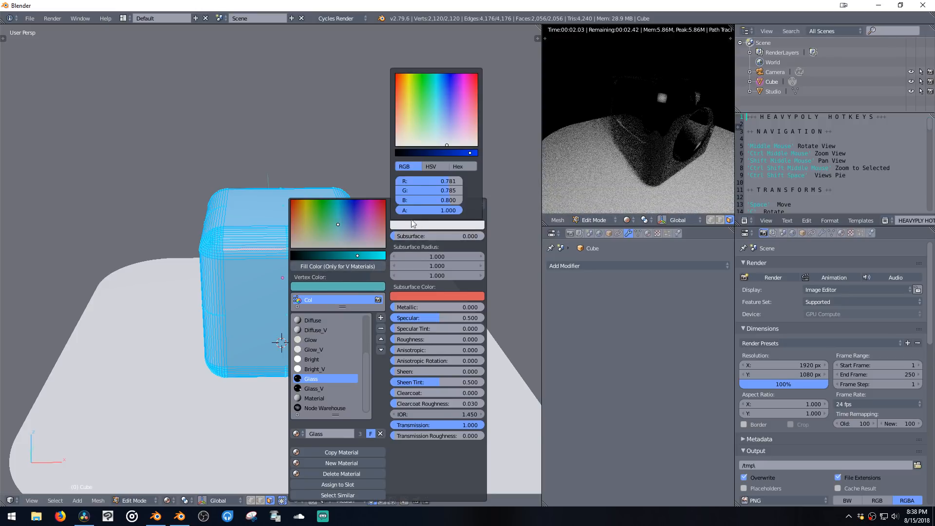
left_click(463, 127)
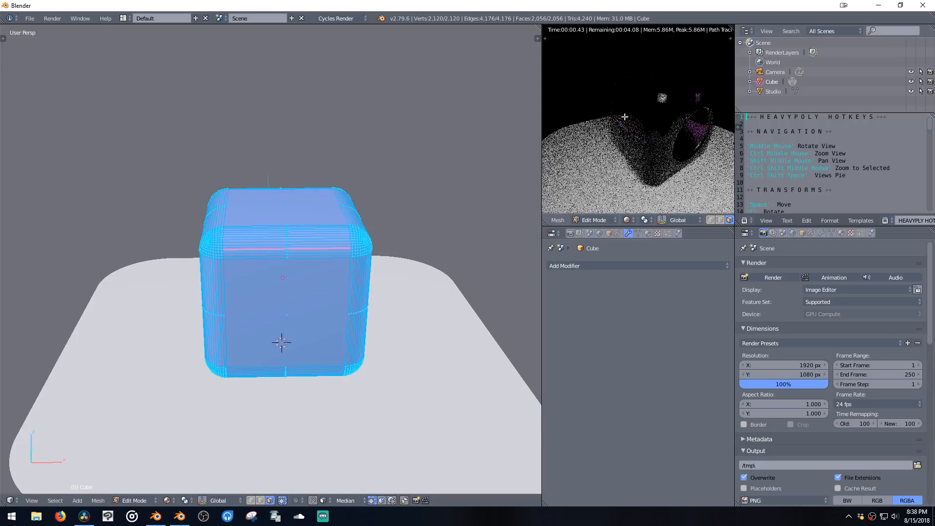
middle_click_drag(624, 117, 625, 158)
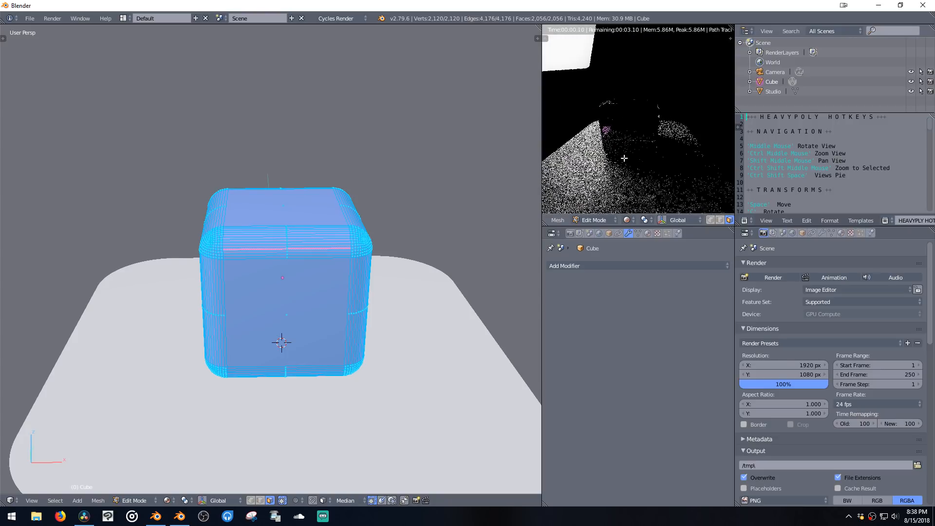
Step: Add an area lamp above the cube in Object Mode and scale it to about 29.88
key("Tab")
left_click(321, 275)
key("shift+a")
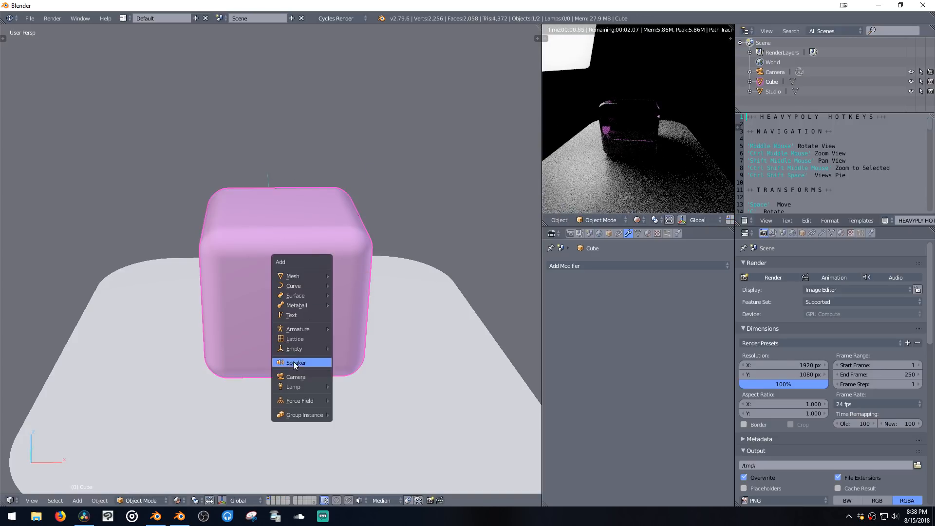
mouse_move(295, 387)
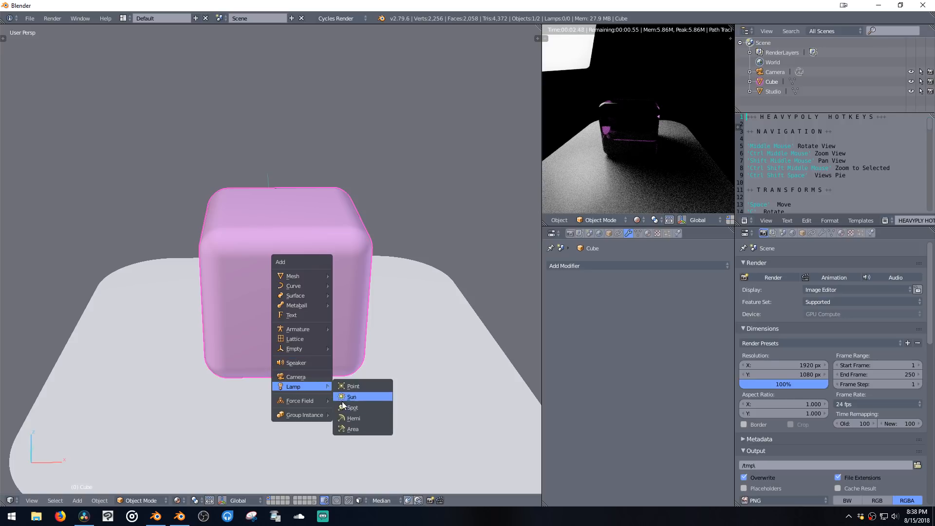
left_click(344, 431)
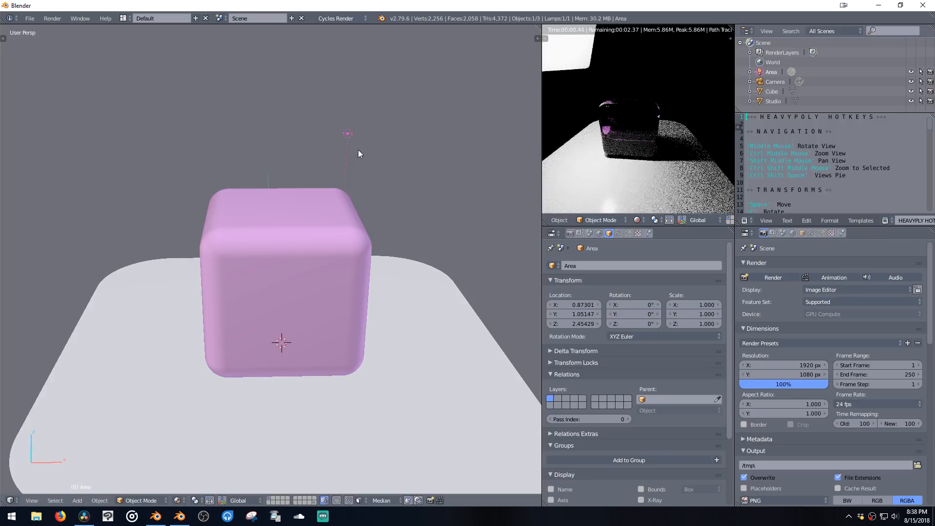
key("s")
left_click(440, 200)
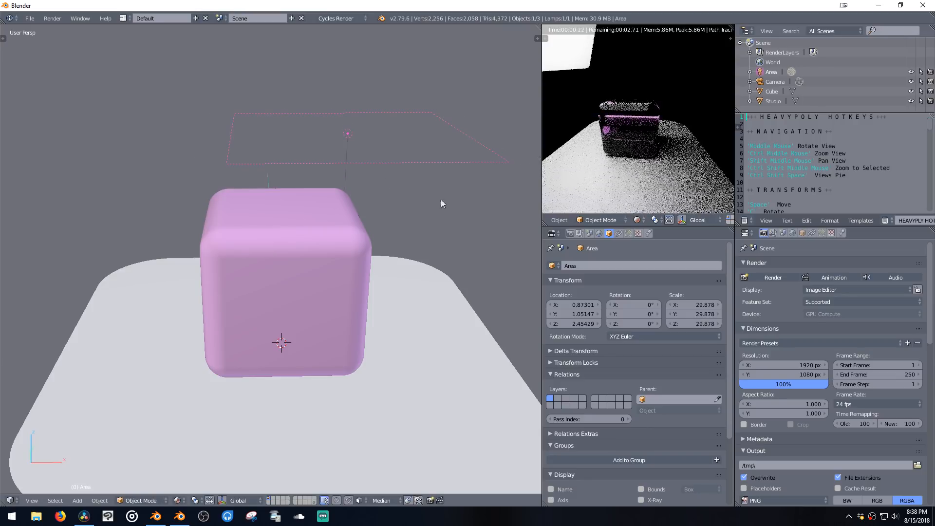
Step: Tilt the area lamp about 32° around Y and move it beside the cube to about X 2.18, Y 1.00, Z 2.43
key("c")
left_click(407, 236)
key("space")
left_click(511, 230)
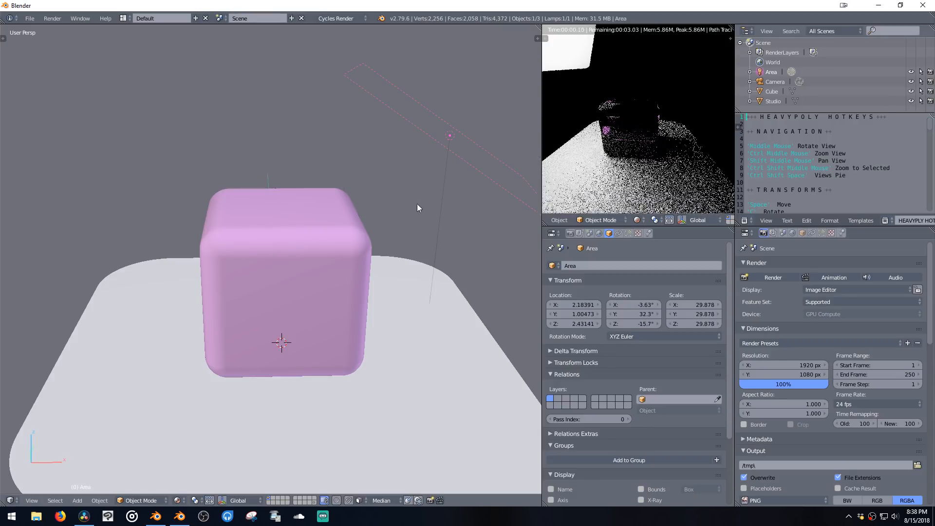
Step: Move the area lamp to about X 1.60, Y -1.72, Z 2.33 and rotate it to about 10.2°, 28.7°, -30.6°
middle_click_drag(349, 182, 326, 156)
key("space")
left_click(490, 146)
middle_click_drag(489, 146, 358, 180)
key("c")
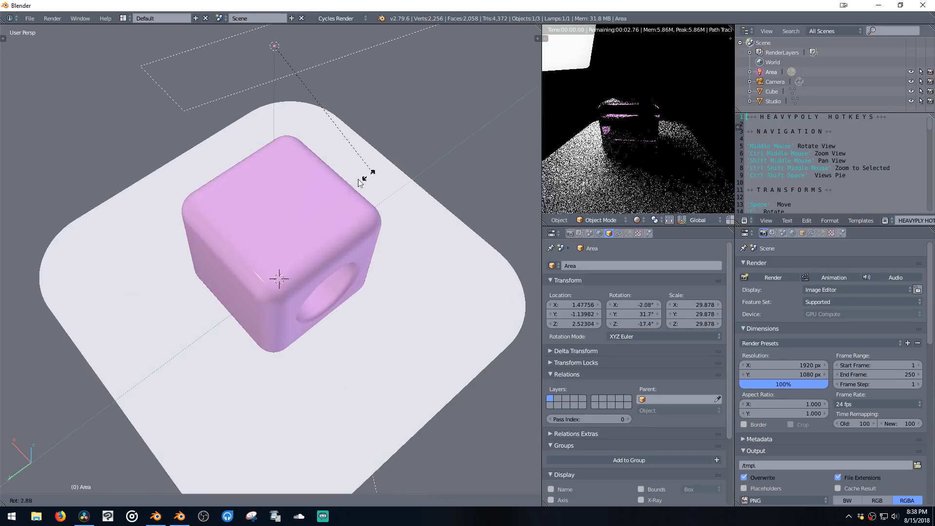
left_click(294, 185)
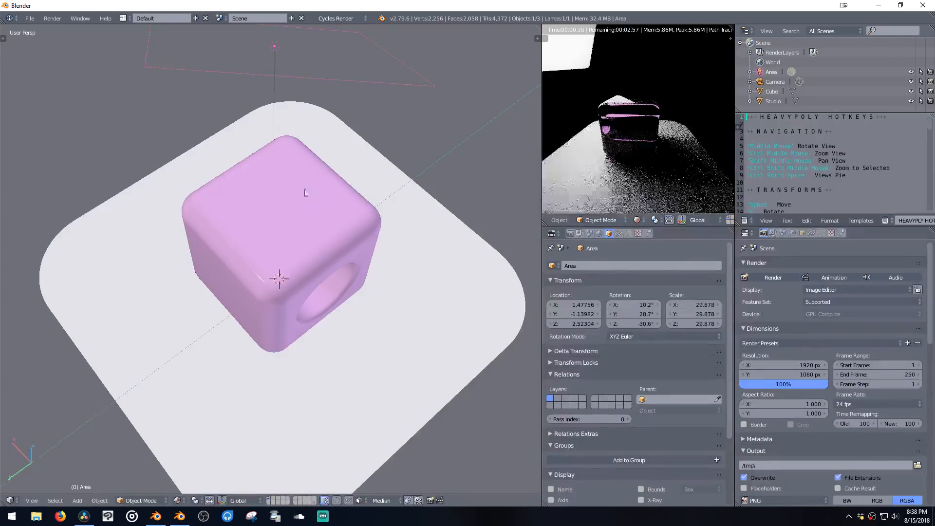
middle_click_drag(294, 185, 361, 109)
key("space")
left_click(312, 148)
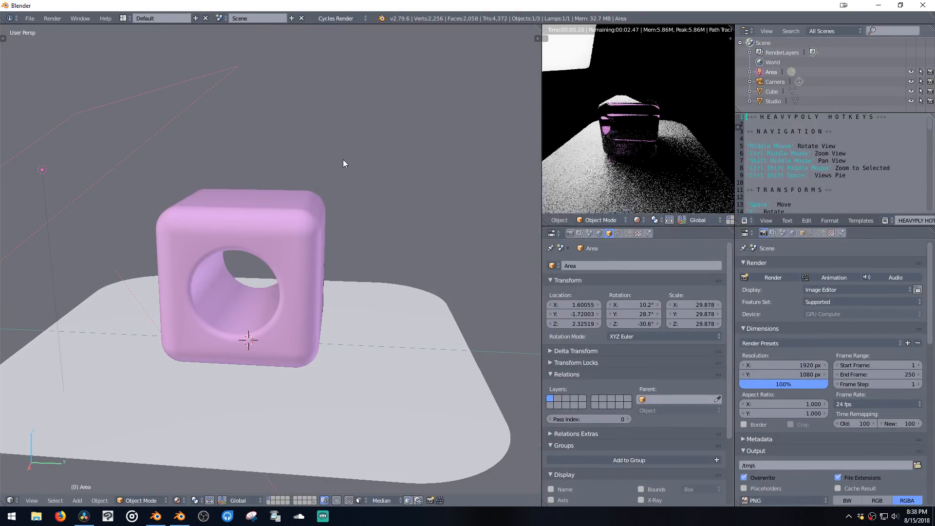
middle_click_drag(345, 159, 257, 192)
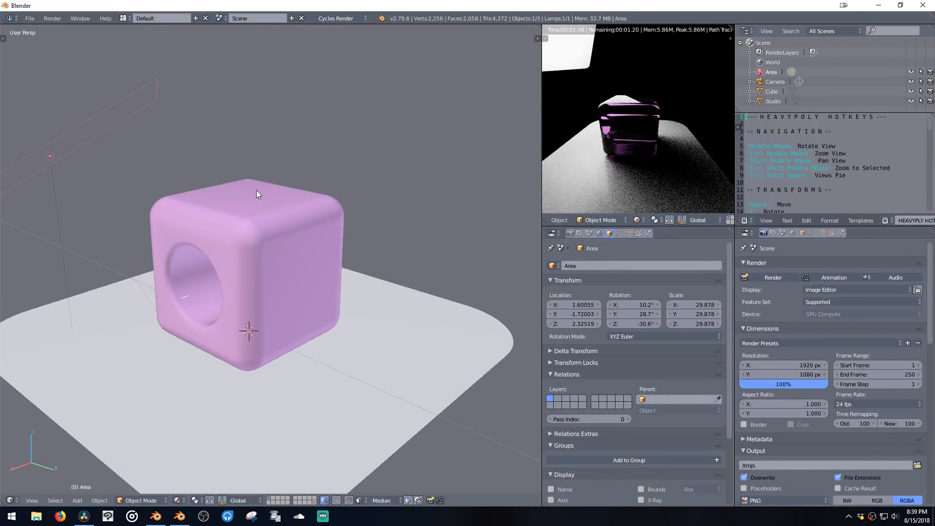
Step: Select the purple cube and, in Object Mode, duplicate it and place the copy beside the original
left_click(257, 192)
key("Tab")
left_click(336, 167)
middle_click_drag(336, 167, 289, 162)
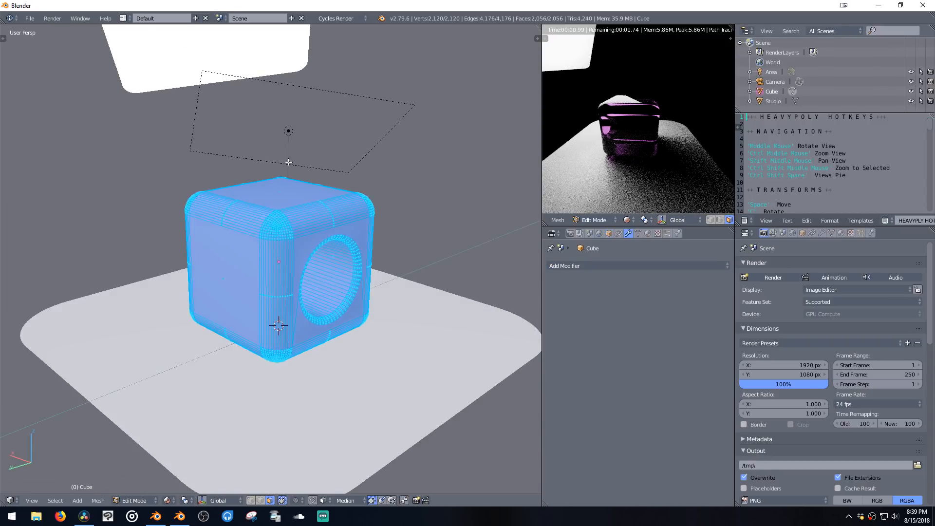
key("Tab")
key("shift+d")
left_click(486, 198)
middle_click_drag(486, 198, 364, 220)
Step: In Edit Mode, assign the Glow material to the duplicate cube's whole mesh and scale the mesh down to a small cube
key("Tab")
left_click(475, 146)
key("m")
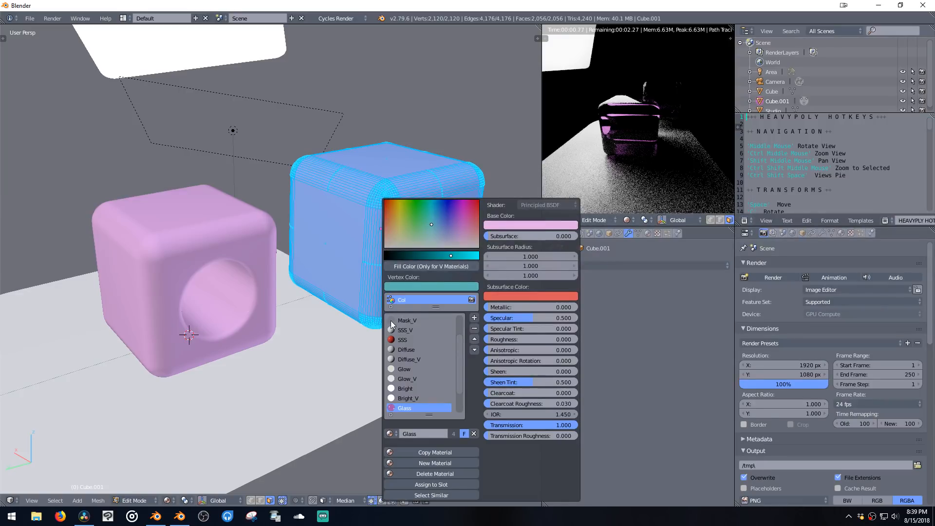
scroll(390, 321, "up", 3)
left_click(399, 397)
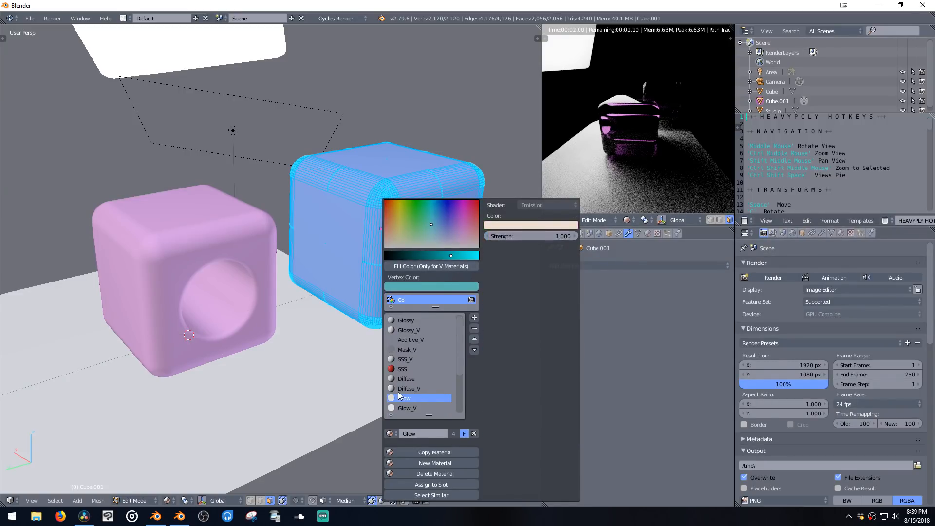
left_click(404, 265)
left_click(398, 253)
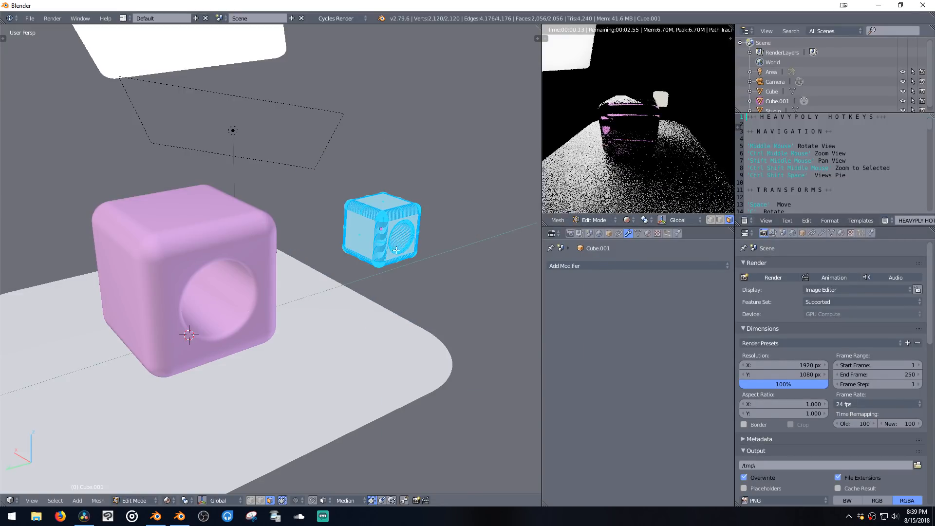
Step: Set the Glow material's color to pink (R 0.800, G 0.085, B 0.761) and increase its emission strength
key("m")
left_click(545, 225)
left_click(572, 103)
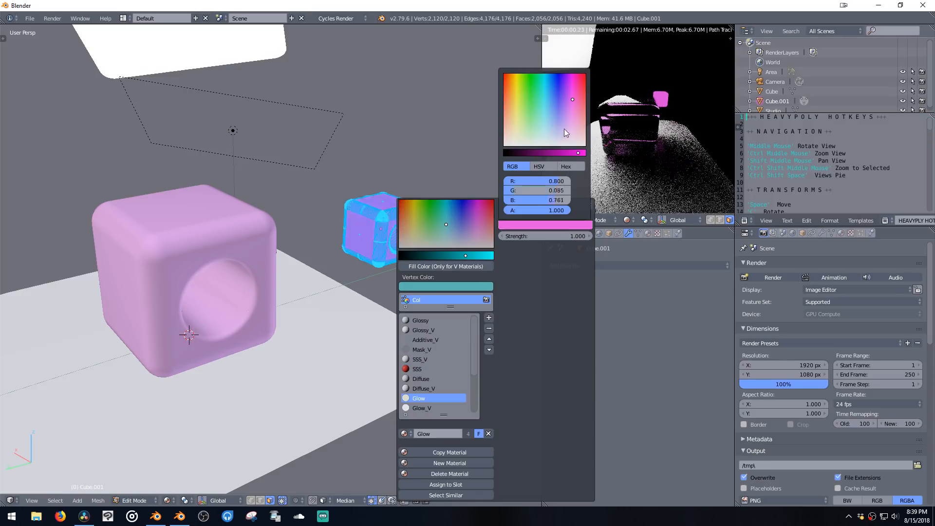
left_click_drag(554, 237, 569, 239)
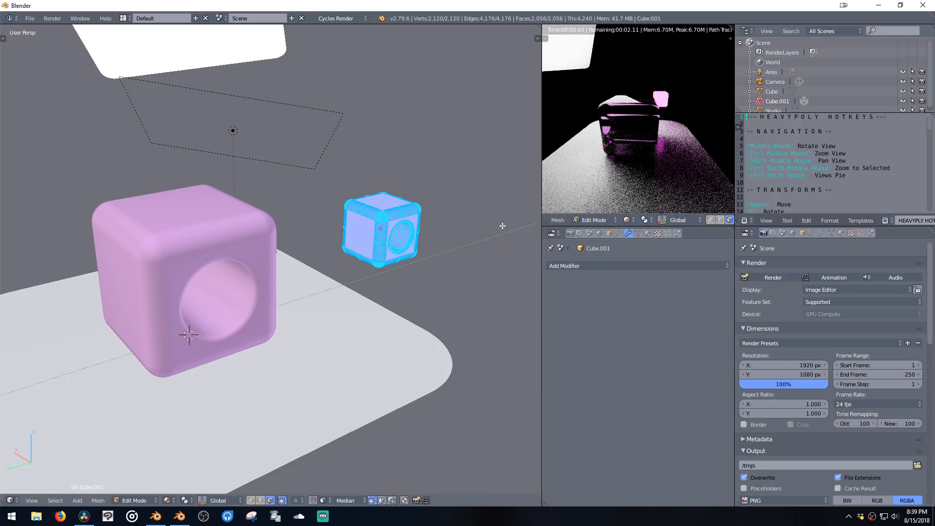
Step: Change the Glow material's color to near white
key("shift+v")
left_click(602, 226)
left_click(625, 131)
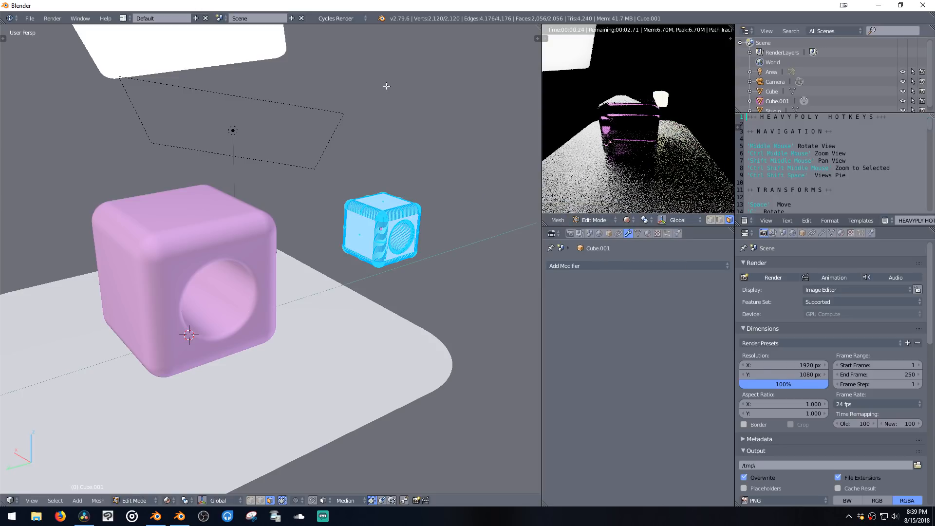
Step: Duplicate the small glowing cube's mesh and place the copy on the opposite side of the large purple cube
middle_click_drag(387, 86, 253, 102)
key("shift+d")
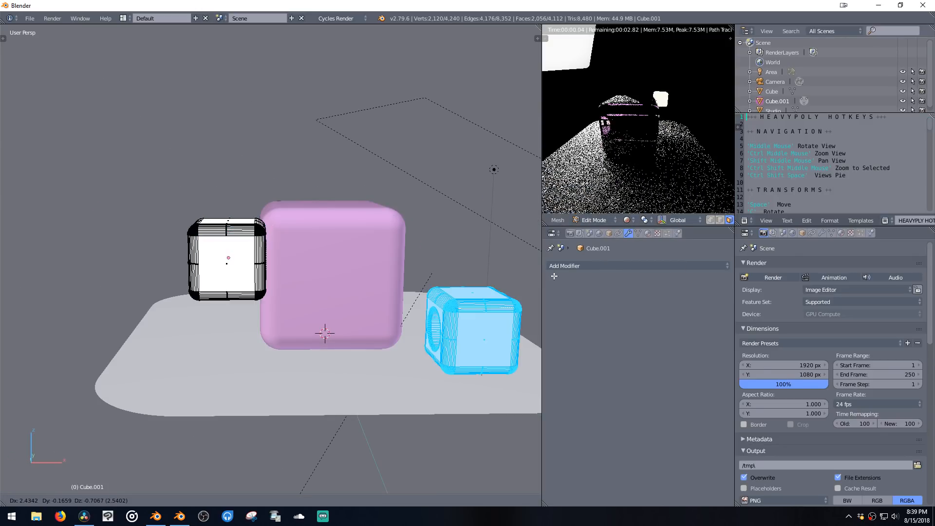
left_click(514, 270)
middle_click_drag(512, 271, 522, 285)
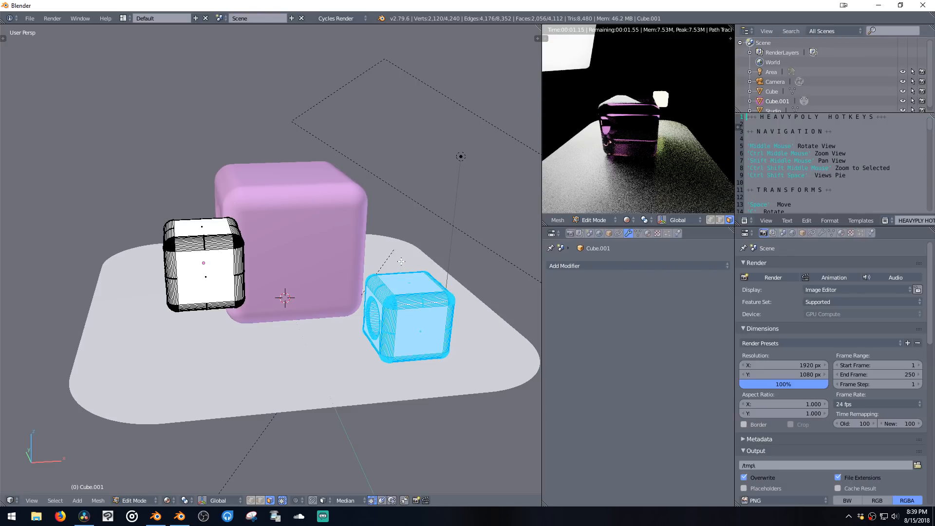
Step: Duplicate the copied glowing cube's top face, place it above, and delete the rest of that cube's linked mesh
left_click(408, 285)
key("shift+d")
left_click(372, 185)
left_click(403, 280)
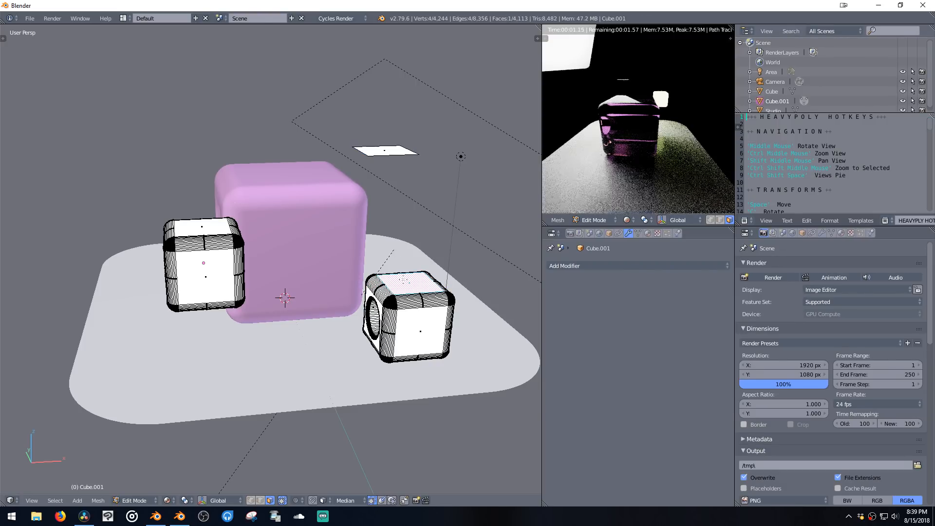
key("ctrl+l")
key("x")
left_click(379, 152)
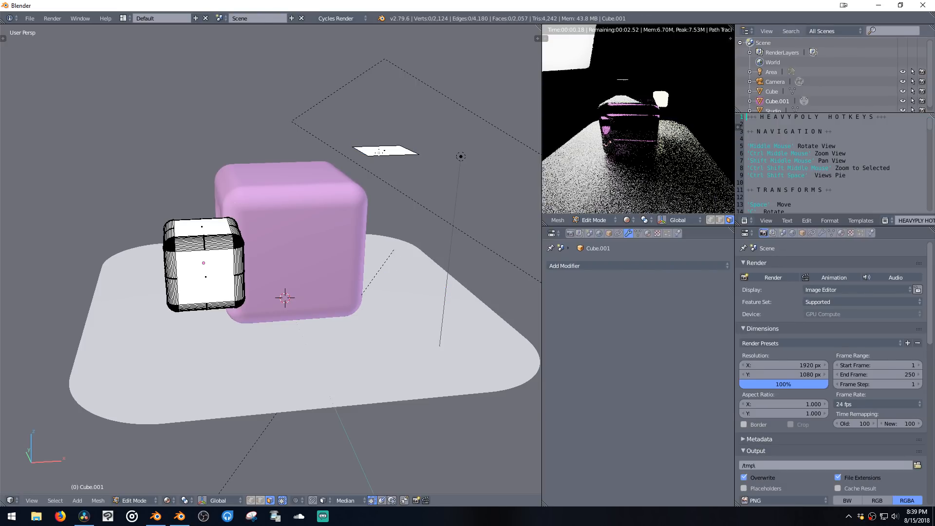
Step: Assign the Glow_V material to the floating face and fill it with a yellow-green vertex color
left_click(378, 153)
key("shift+v")
left_click(387, 348)
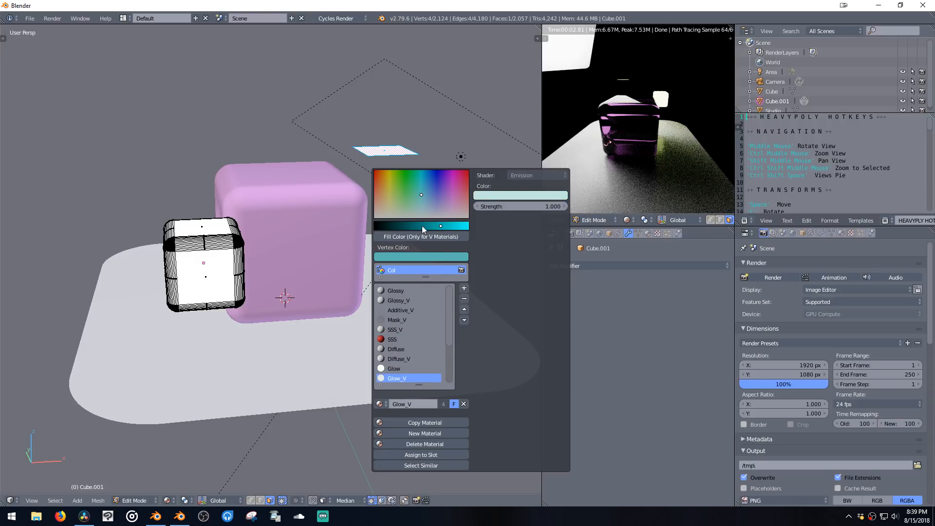
left_click_drag(427, 194, 393, 187)
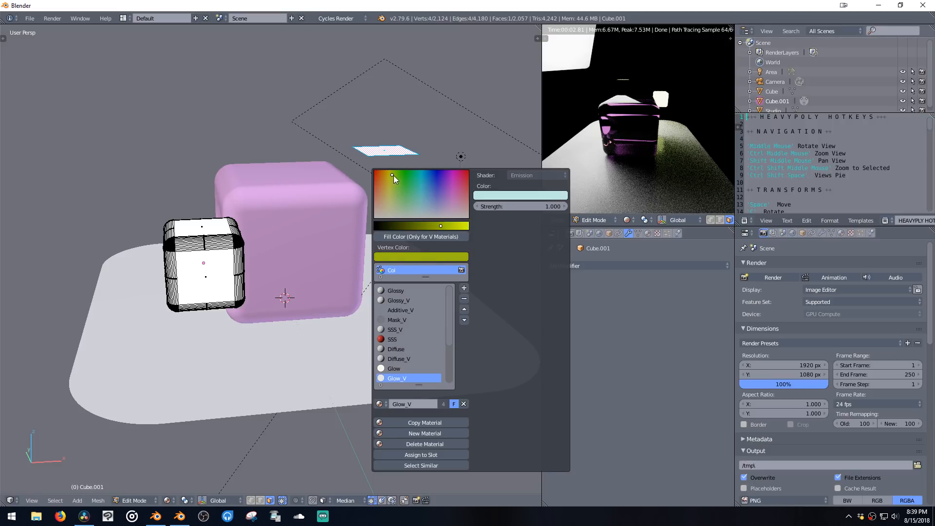
left_click(422, 237)
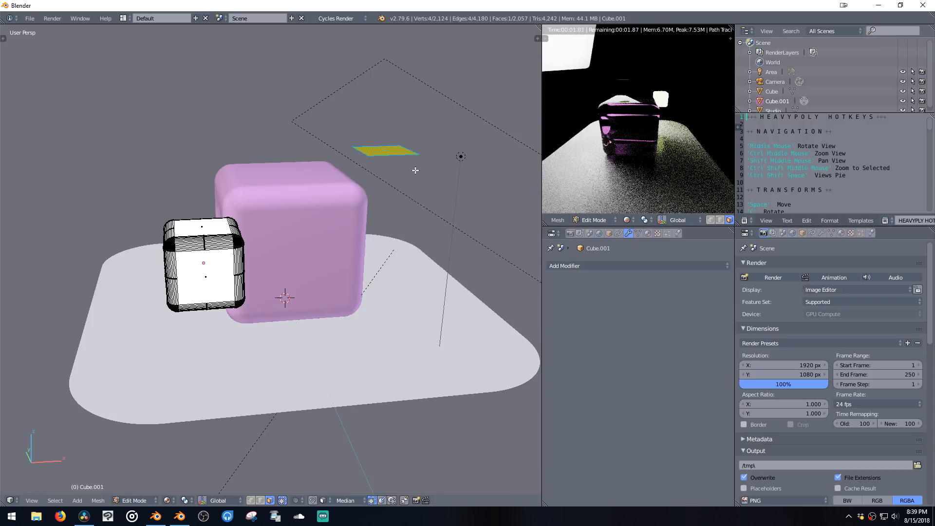
Step: Select the two vertices on one side of the yellow-green face and fill them with red to create a gradient
middle_click_drag(416, 169, 420, 177)
middle_click(421, 174, "ctrl+shift")
key("shift+v")
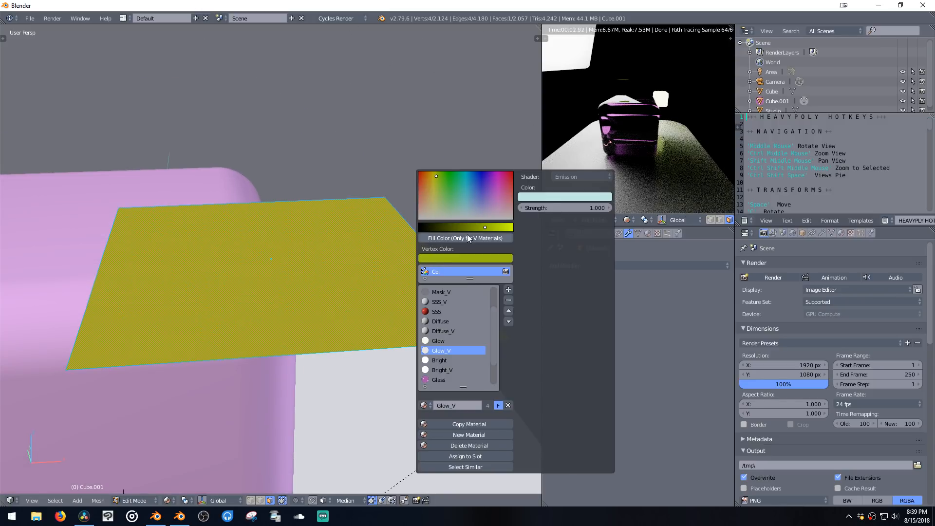
middle_click_drag(378, 211, 359, 180)
scroll(359, 181, "down", 3)
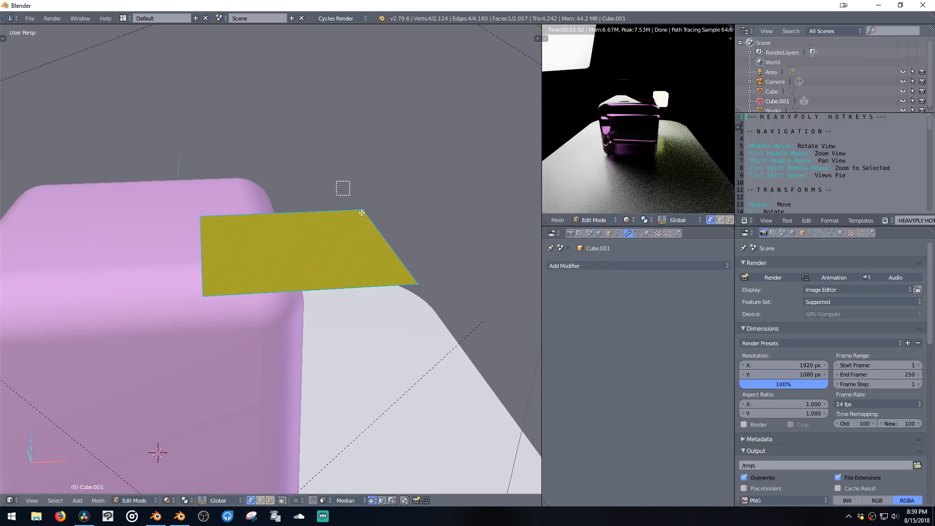
left_click(418, 257)
middle_click_drag(430, 238, 312, 179)
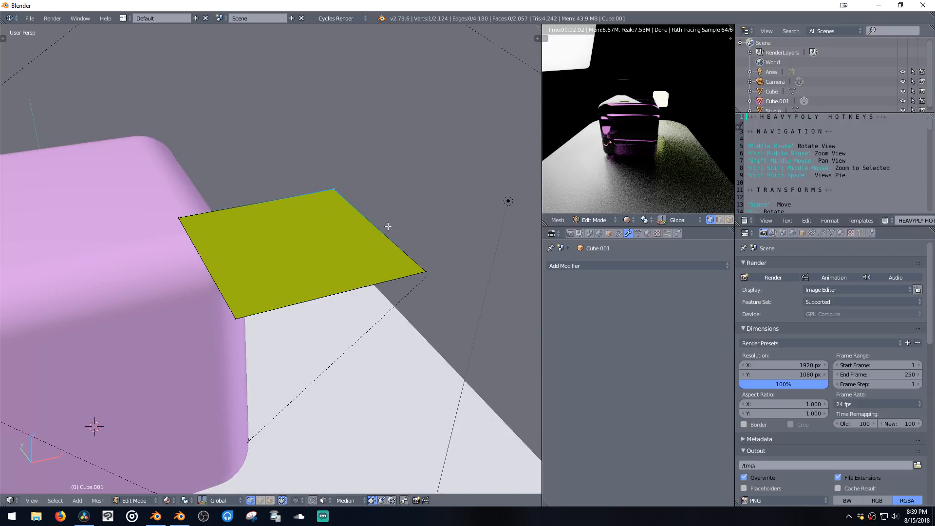
key("shift+v")
left_click_drag(454, 224, 444, 217)
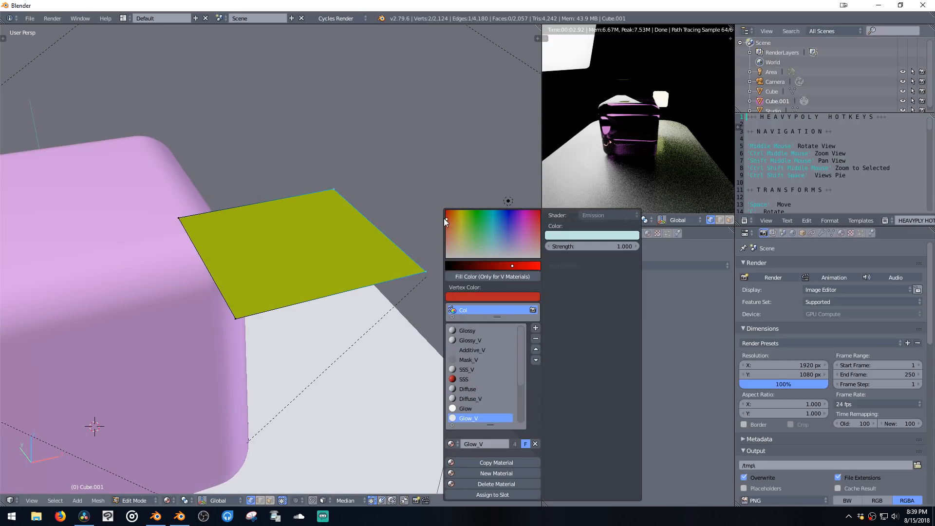
left_click(471, 277)
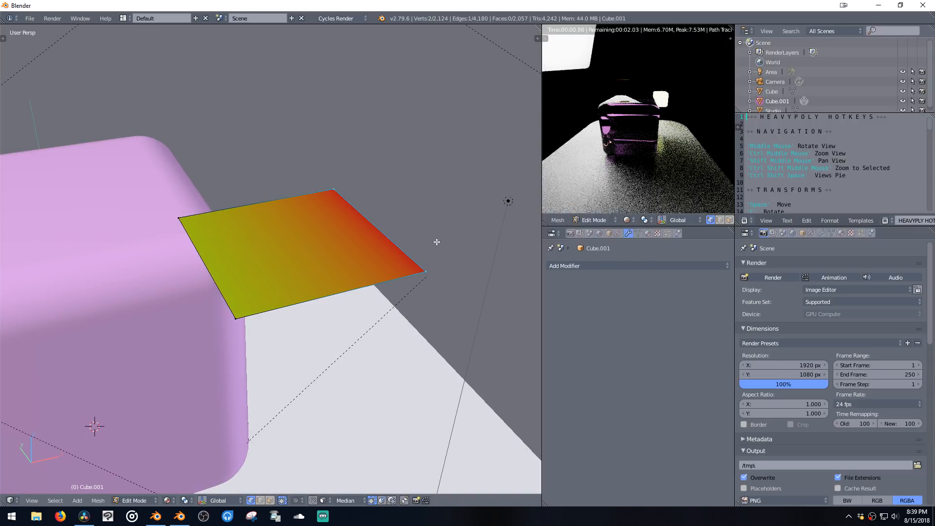
Step: Select the whole gradient face and move it down in front of the purple cube's side
right_click(357, 243)
right_click_drag(356, 244, 349, 412)
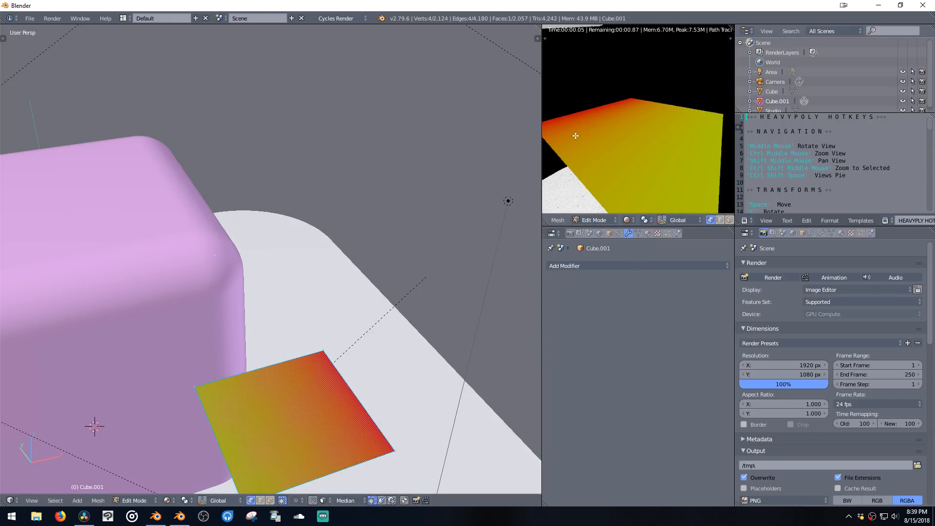
scroll(576, 136, "down", 5)
middle_click_drag(325, 329, 319, 276)
Step: In edge select mode, extrude the gradient face's back edge four times upward into a zigzag strip
key("Tab")
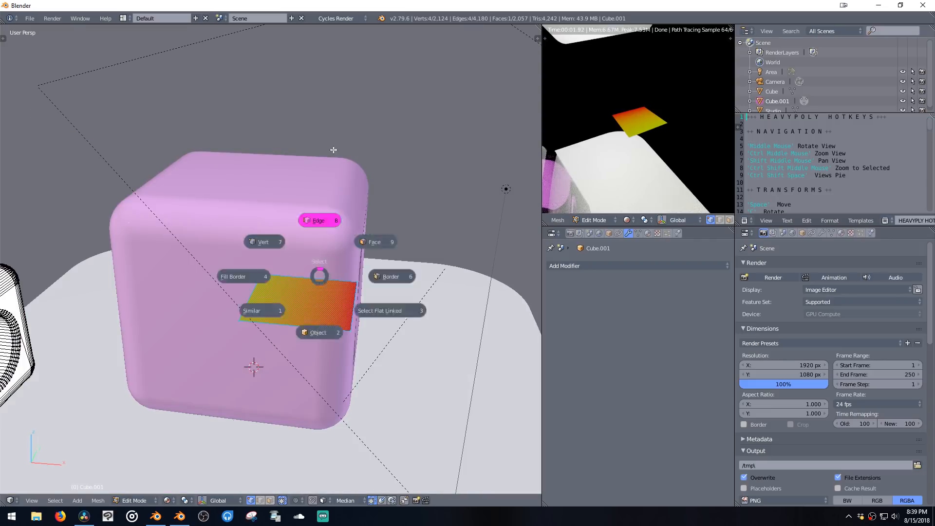
left_click(299, 280)
key("e")
left_click(312, 244)
key("e")
left_click(434, 145)
key("e")
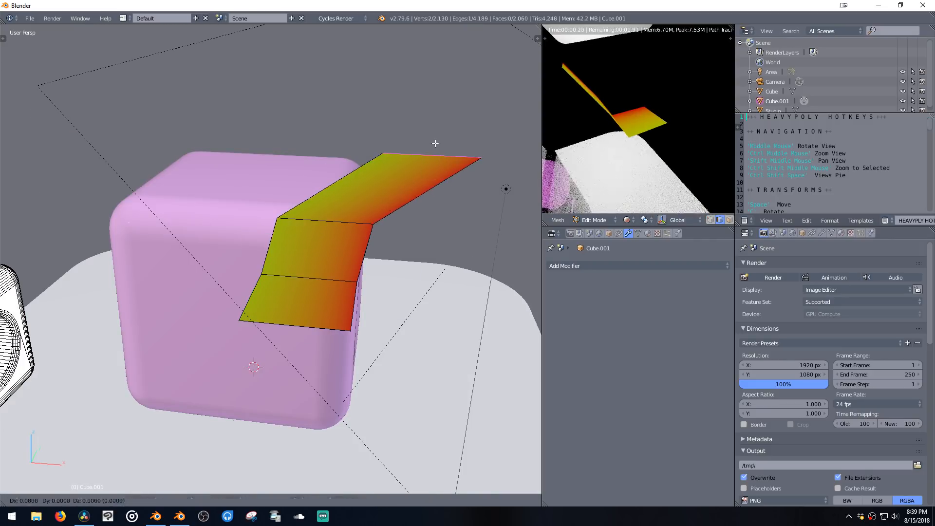
left_click(413, 89)
key("e")
left_click(362, 33)
scroll(570, 138, "down", 4)
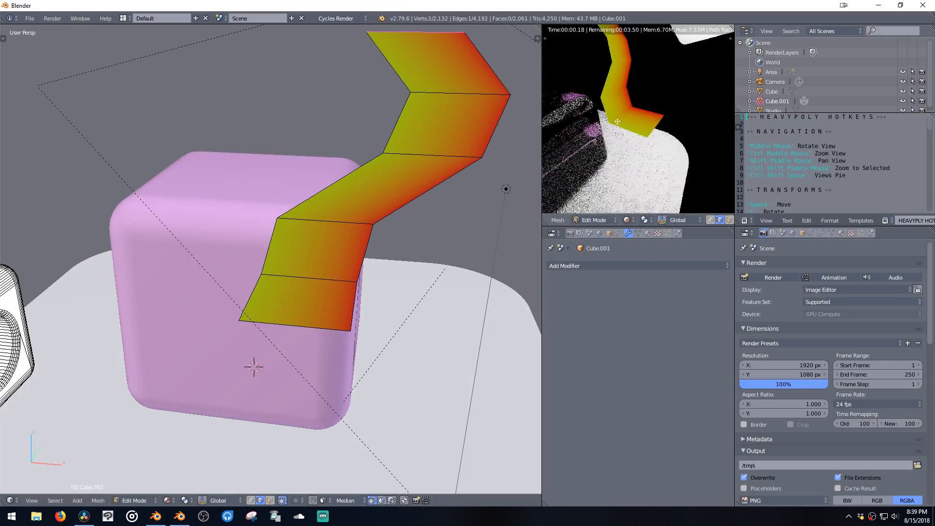
Step: Widen the strip by moving its red-side edge loop outward, and add a level 3 Catmull-Clark subdivision surface
double_click(398, 209)
key("space")
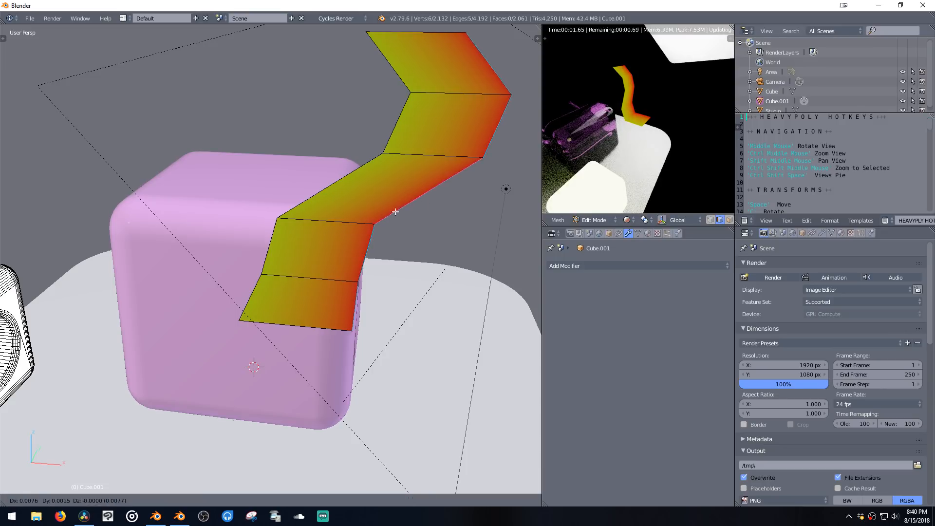
left_click(484, 228)
middle_click_drag(484, 227, 389, 236)
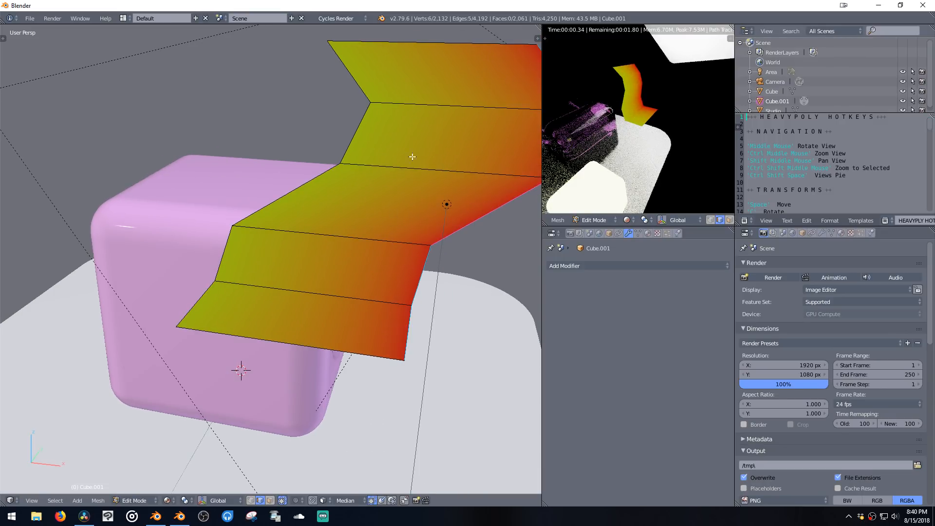
key("ctrl+3")
middle_click_drag(432, 195, 265, 298)
Step: Extrude the strip's lower end edge once and move it down to form a long rounded end
right_click(322, 283)
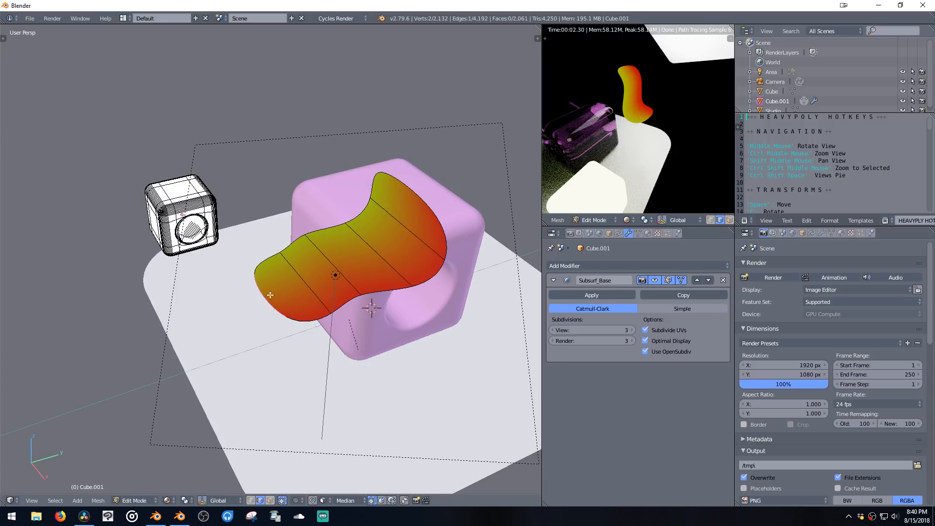
key("e")
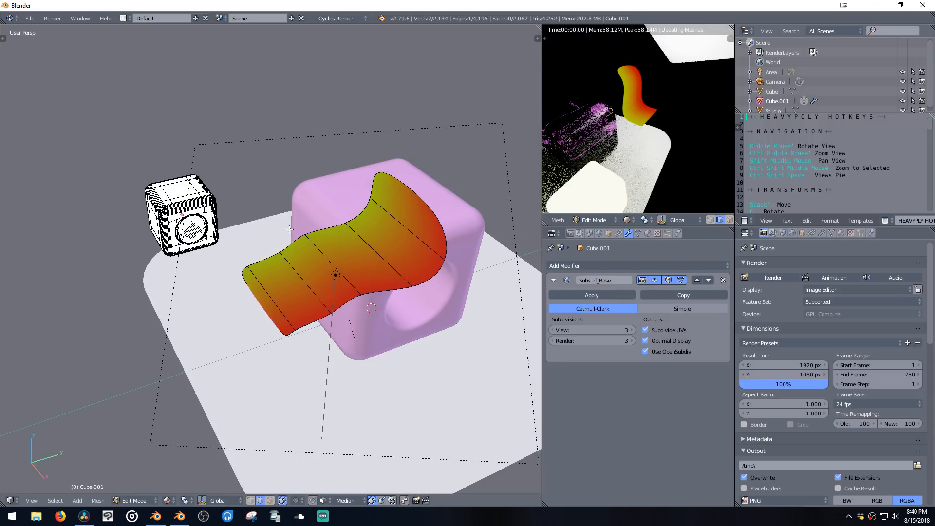
key("g")
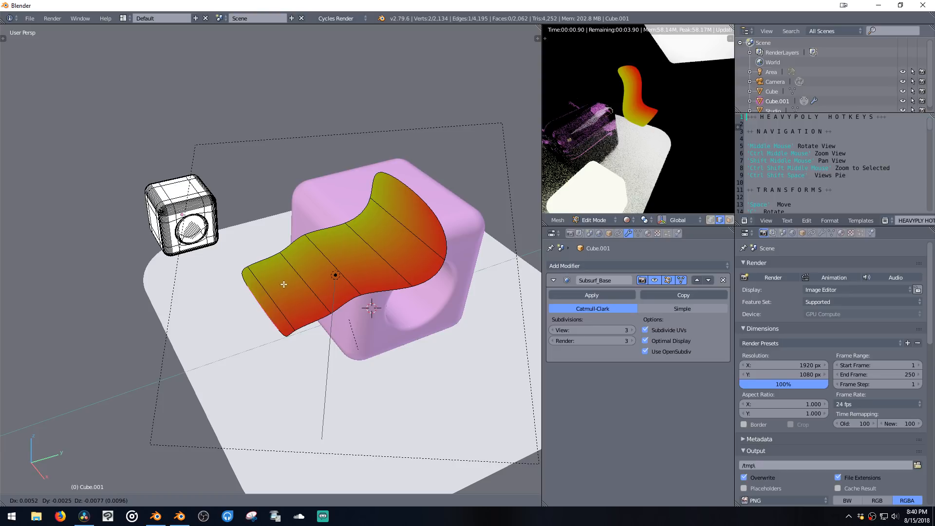
left_click(290, 265)
middle_click_drag(289, 266, 378, 215)
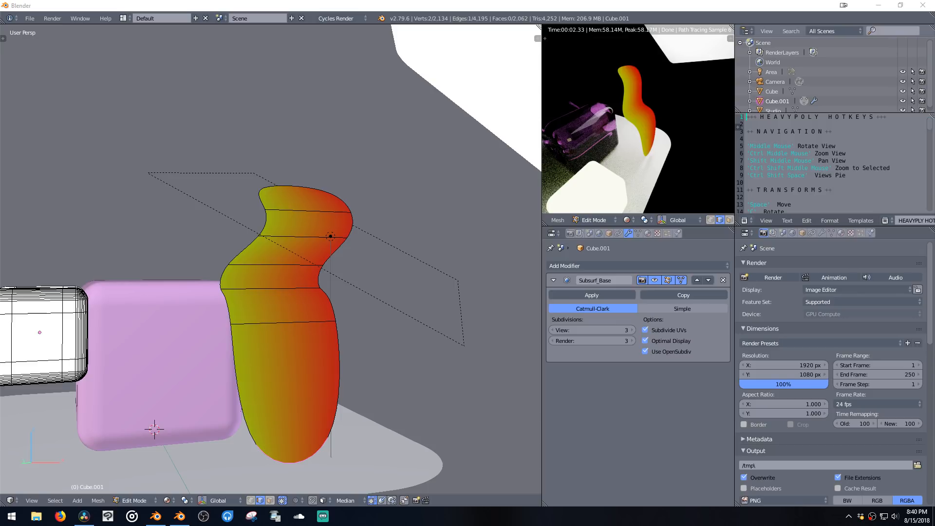
Step: Return the gradient strip to object mode and open Index 096_B.blend from the Index 096 demo folder
left_click(337, 170)
key("ctrl+space")
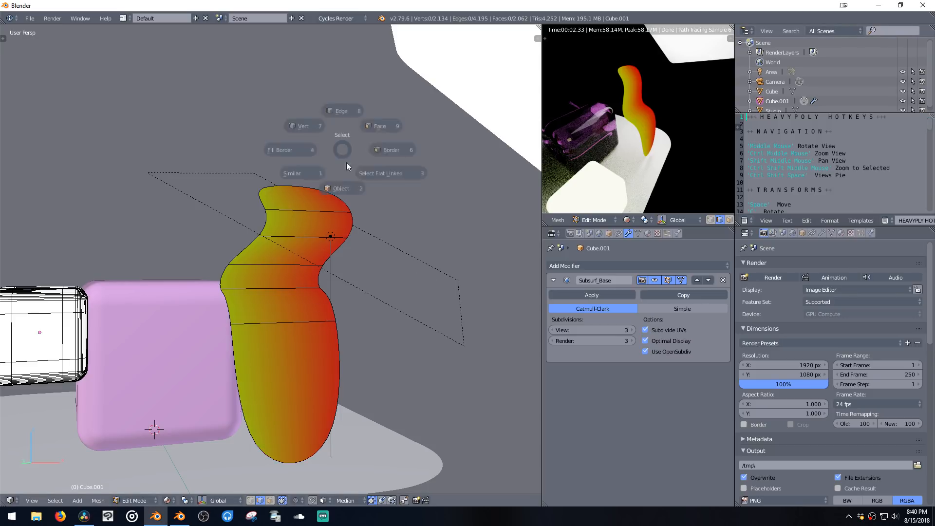
left_click(338, 212)
key("ctrl+o")
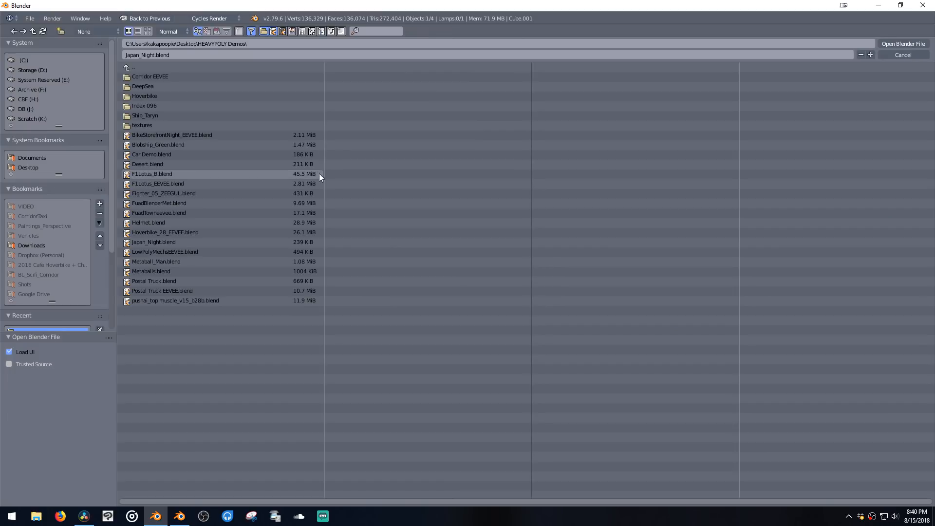
left_click(163, 105)
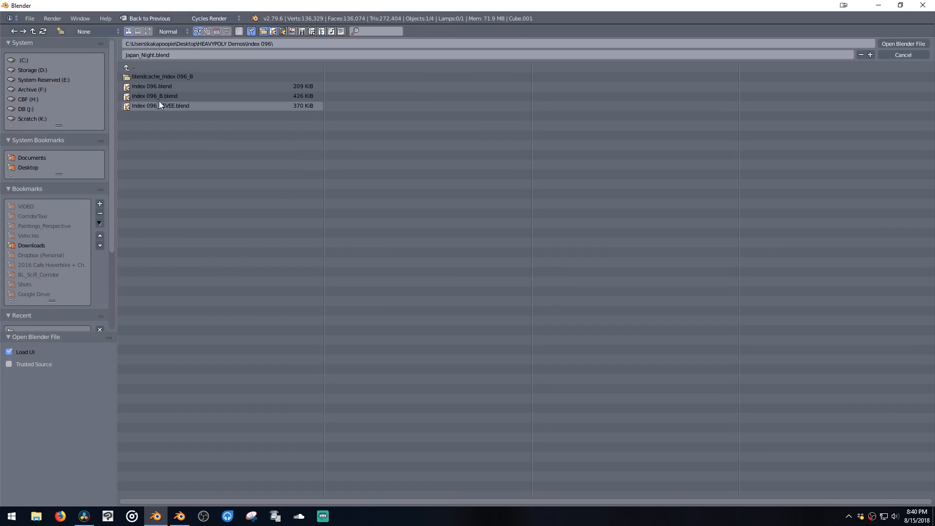
left_click(159, 97)
key("Return")
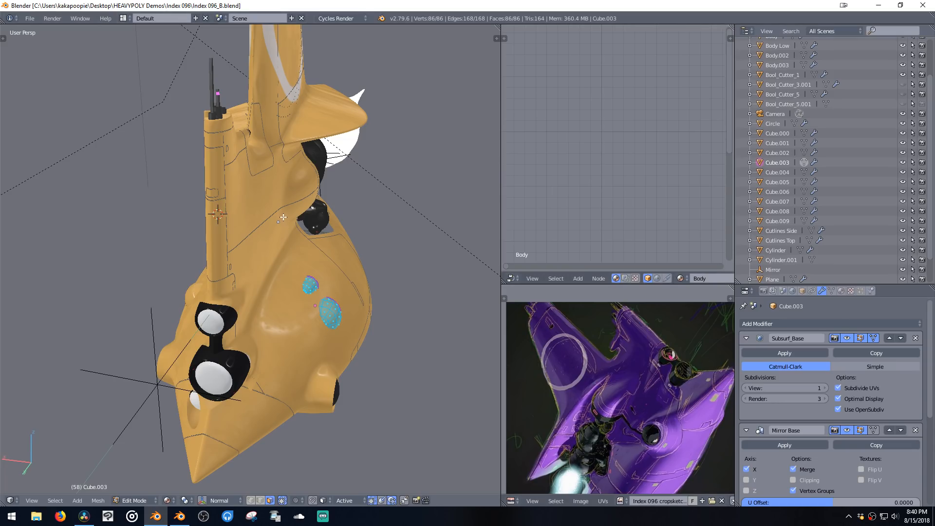
Step: Frame the spaceship's engine flame and switch the viewport to rendered shading
scroll(249, 194, "up", 5)
scroll(360, 218, "down", 2)
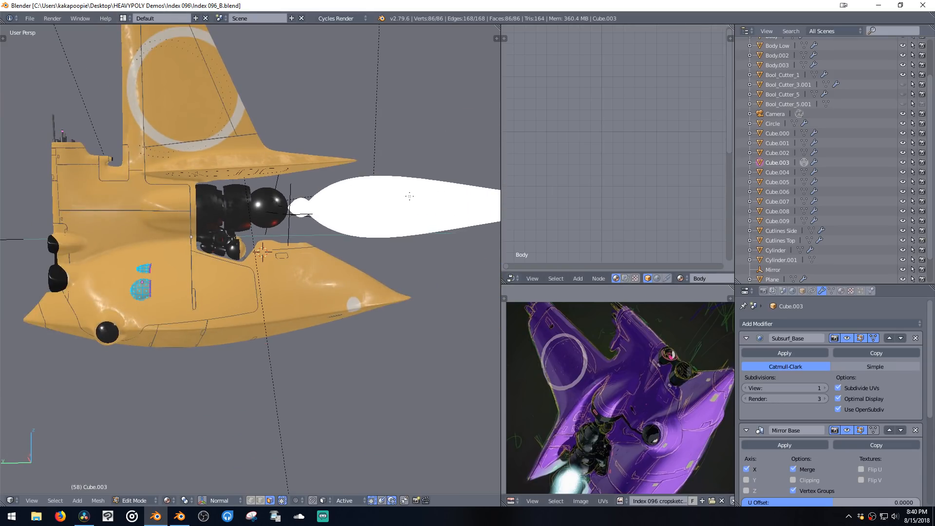
middle_click_drag(395, 203, 344, 204, "shift")
key("a")
left_click(375, 218)
left_click(376, 222)
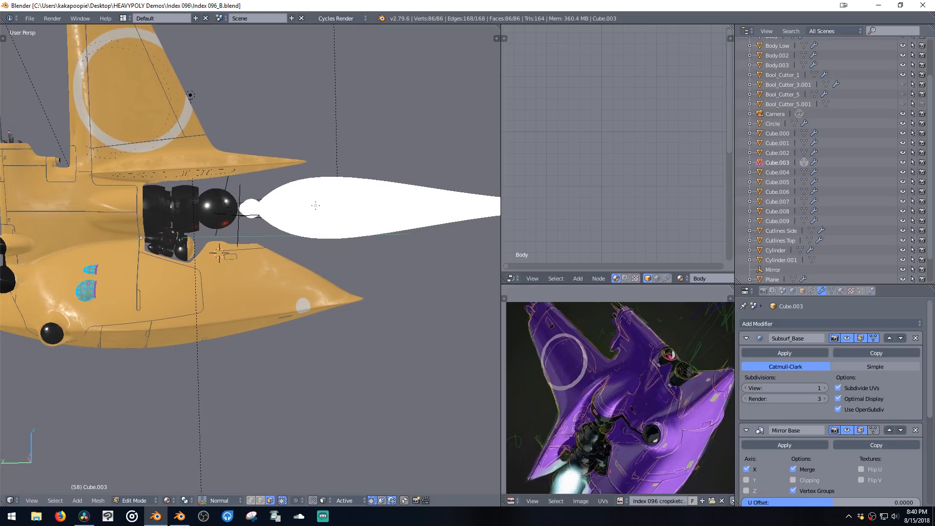
key("z")
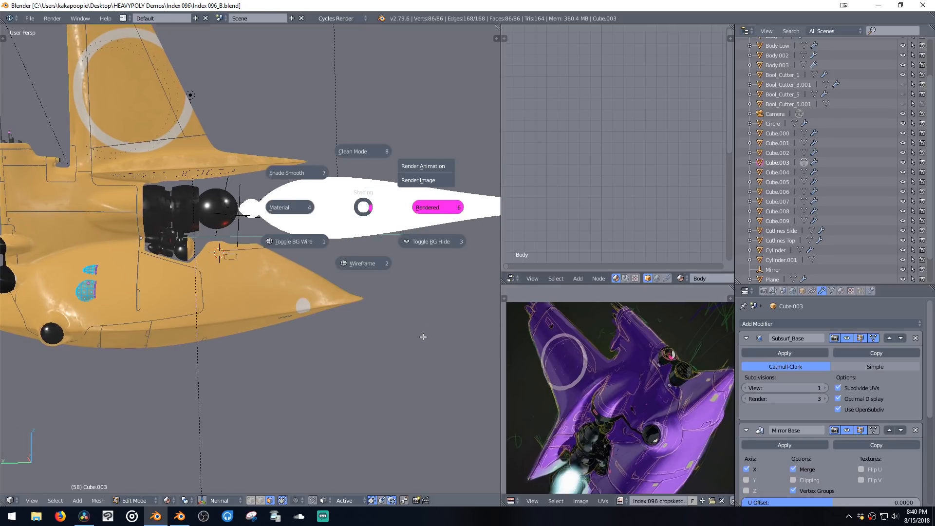
left_click(426, 212)
Step: Return to object mode, select the engine flame, and inspect it closely from the ship's opposite side
key("Tab")
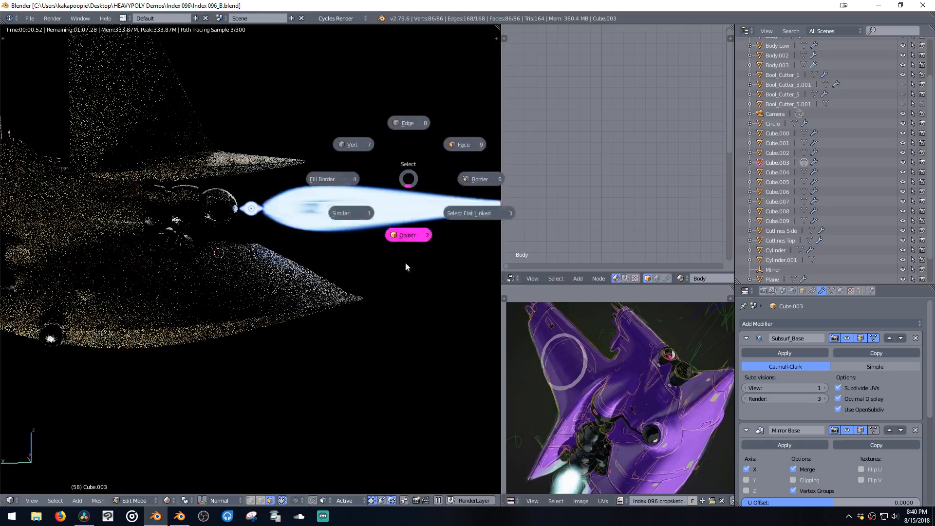
left_click(406, 262)
left_click(402, 227)
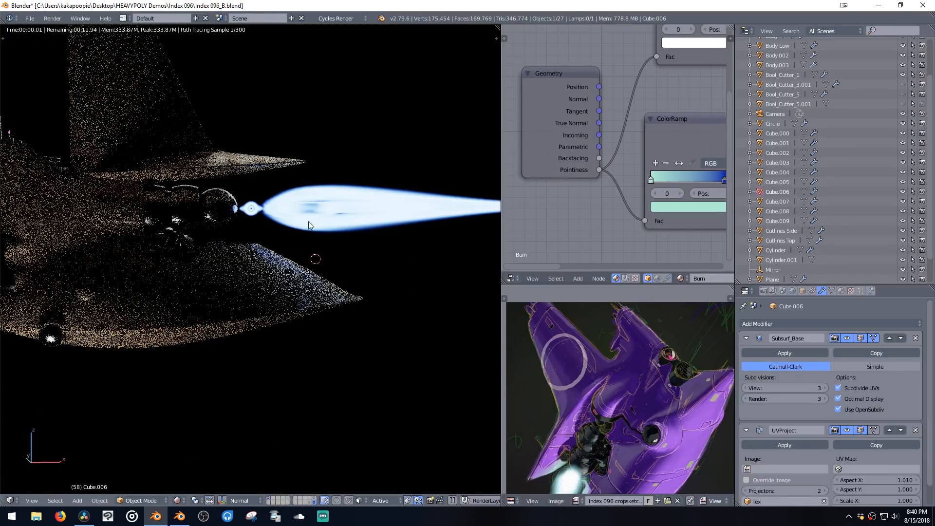
mouse_move(308, 222)
middle_mouse_down()
mouse_move(378, 232)
mouse_move(303, 235)
middle_mouse_up()
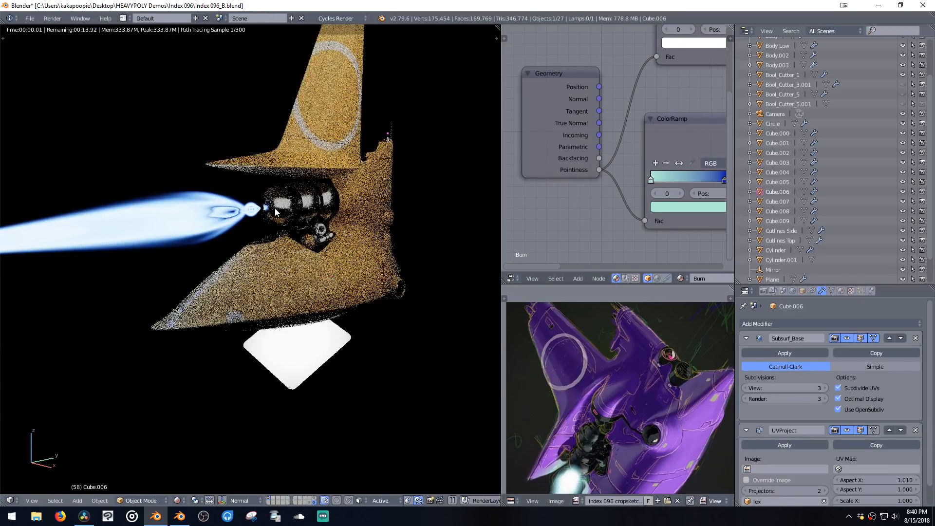
middle_click_drag(223, 213, 304, 226, "shift")
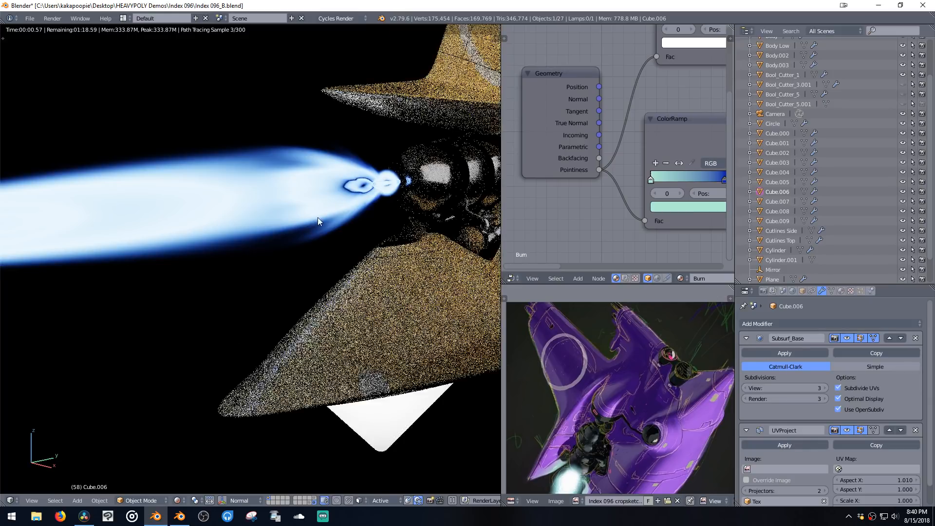
Step: Spread out the Burn material's shader nodes, moving the Emission node clear of the Transparent BSDF node
middle_click_drag(662, 99, 585, 171)
middle_click_drag(585, 171, 601, 132)
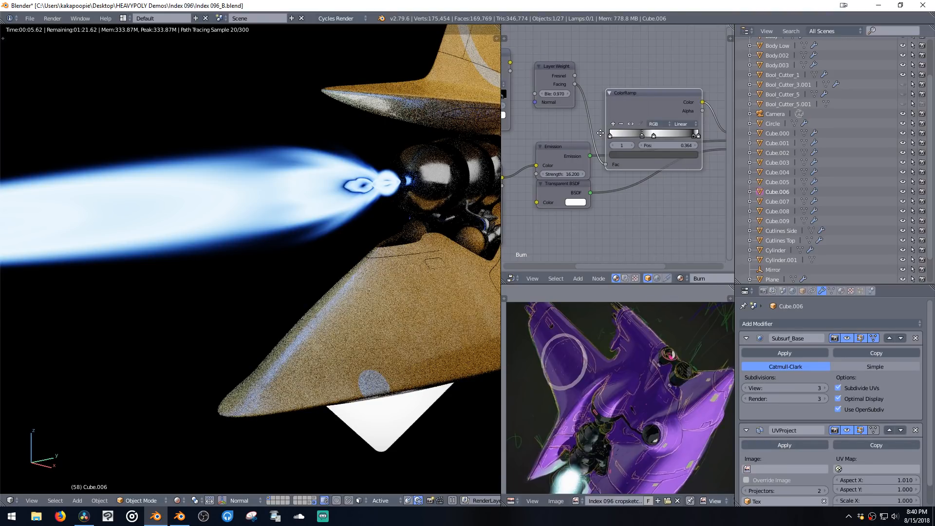
scroll(511, 101, "down", 2)
left_click(628, 105)
middle_click_drag(600, 133, 655, 77)
left_click_drag(572, 132, 577, 116)
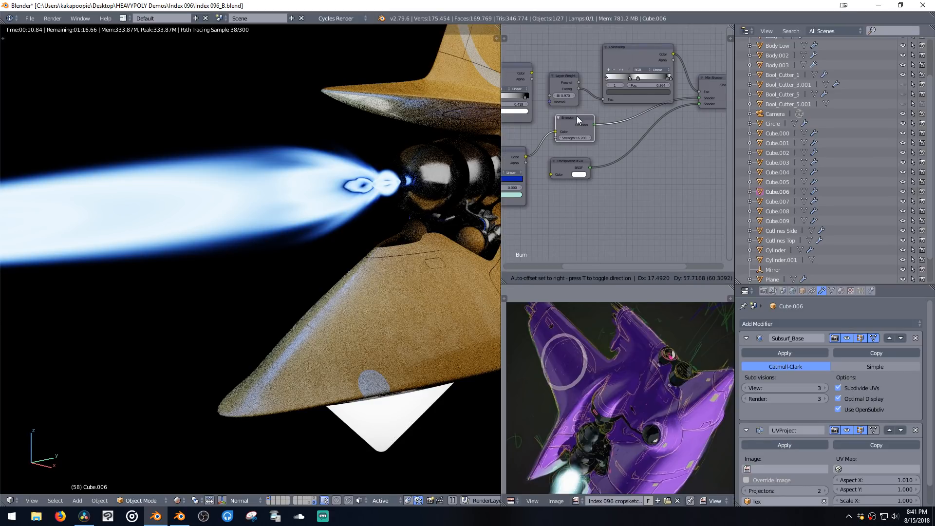
left_click_drag(576, 116, 573, 123)
Step: Try moving the grey stop of the ColorRamp driven by Layer Weight to position 0.157, and undo the move
middle_click_drag(573, 122, 573, 149)
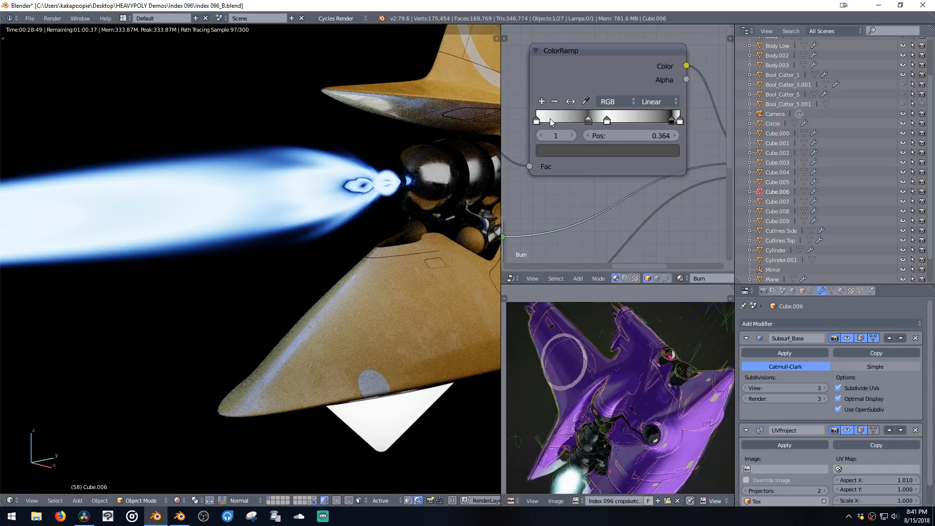
left_click_drag(550, 119, 560, 120)
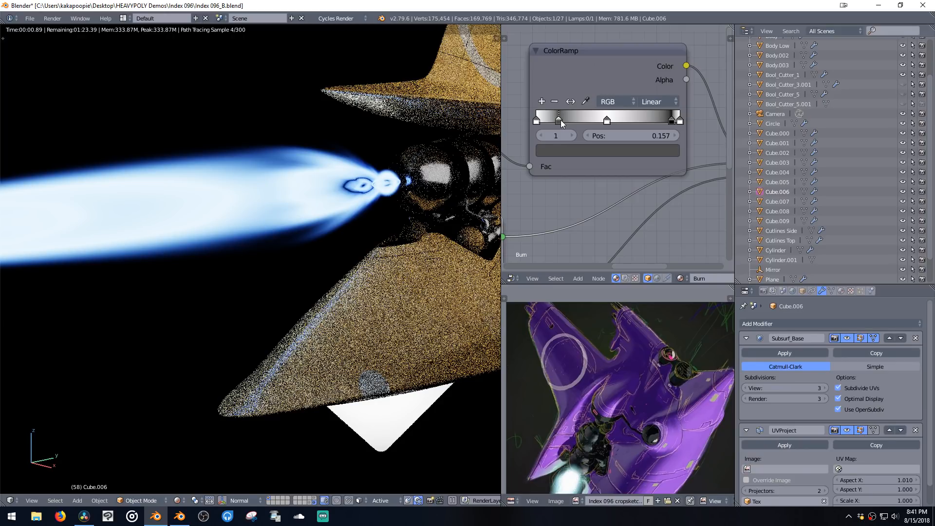
key("ctrl+z")
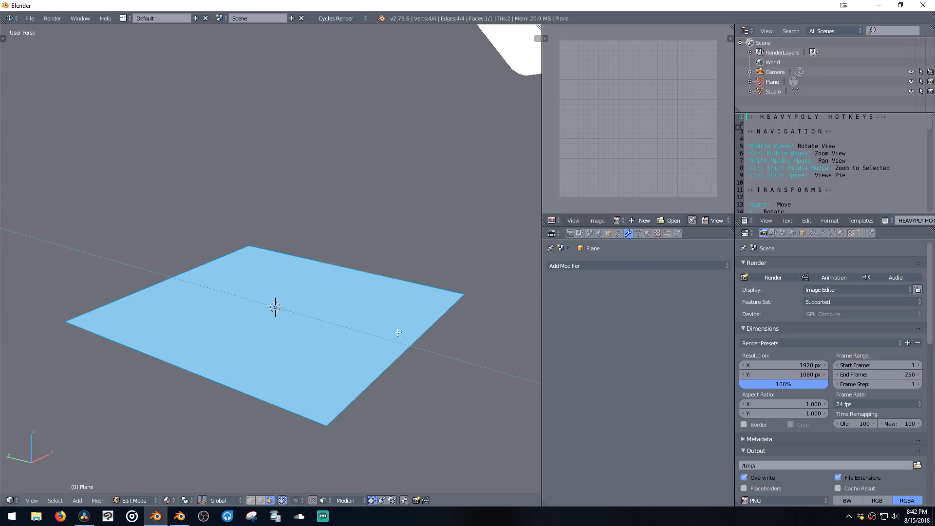
Step: Subdivide the new scene's plane four times into a 16 by 16 grid
key("w")
left_click(364, 283)
key("w")
left_click(353, 268)
key("w")
left_click(353, 268)
left_click(352, 267)
Step: Add a Subdivision Surface modifier and a Displace modifier to the plane, and return to object mode
left_click(560, 266)
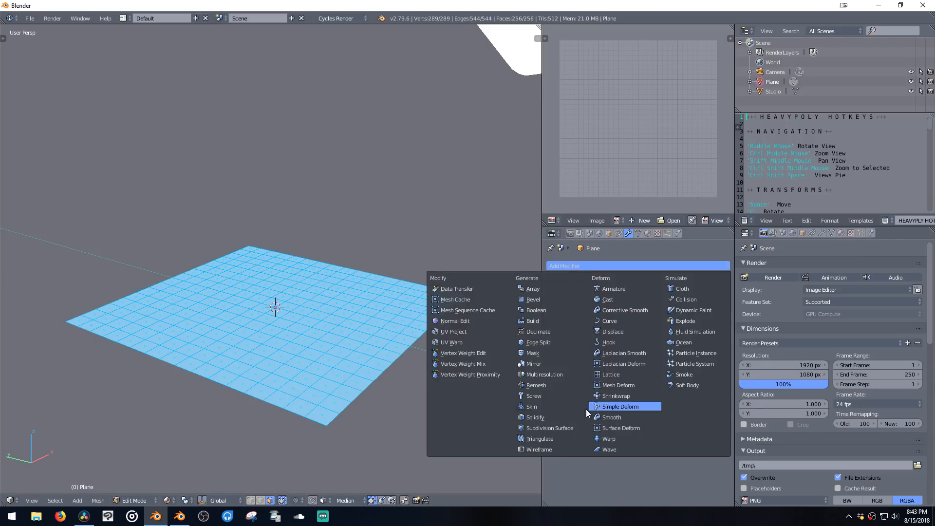
left_click(539, 427)
left_click(572, 266)
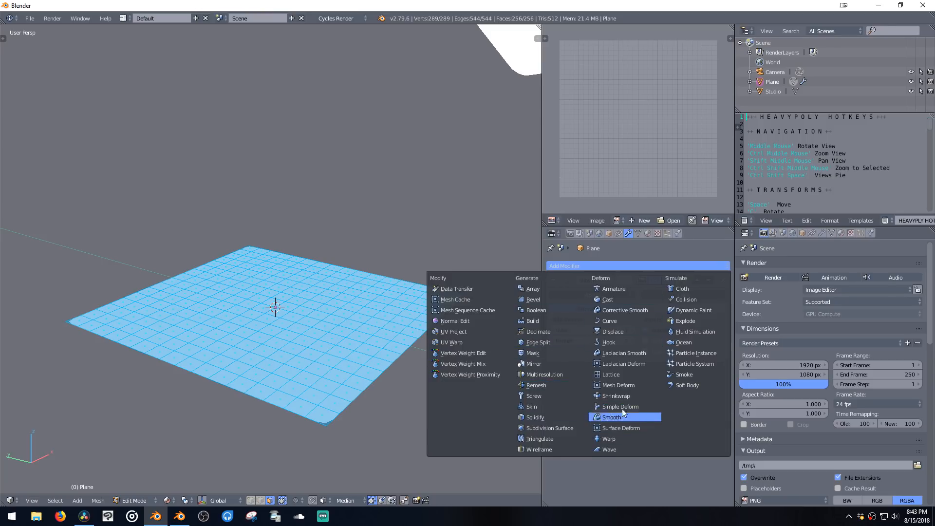
left_click(618, 331)
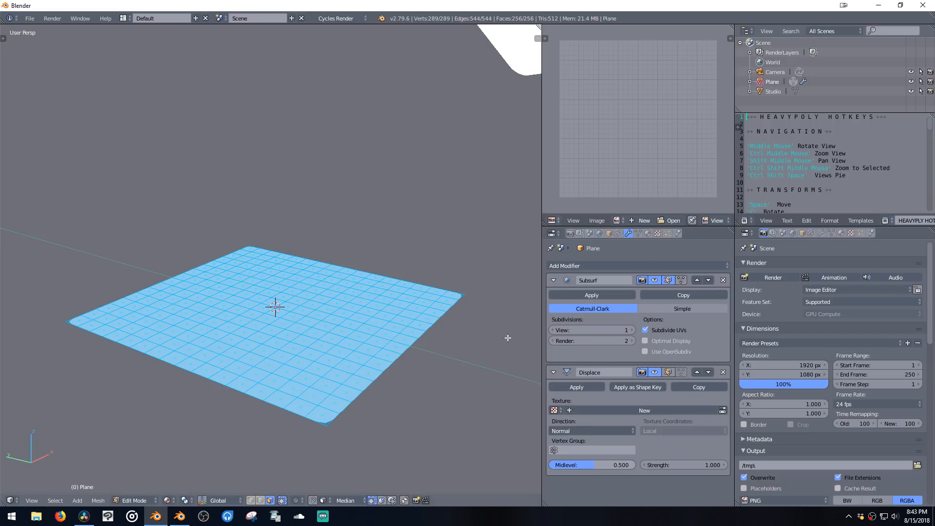
key("Tab")
Step: Create a Musgrave texture for the Displace modifier, with dimension 2 and lacunarity 0.9
left_click(612, 410)
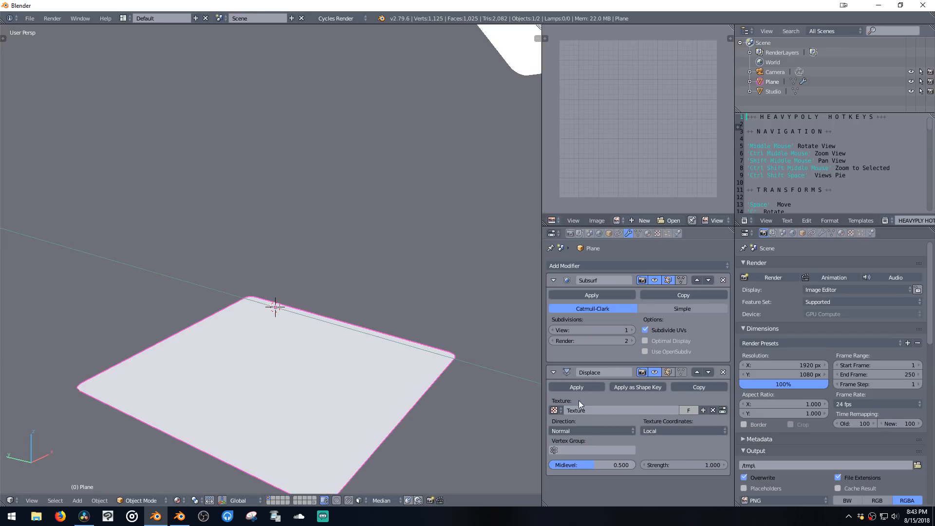
left_click(656, 233)
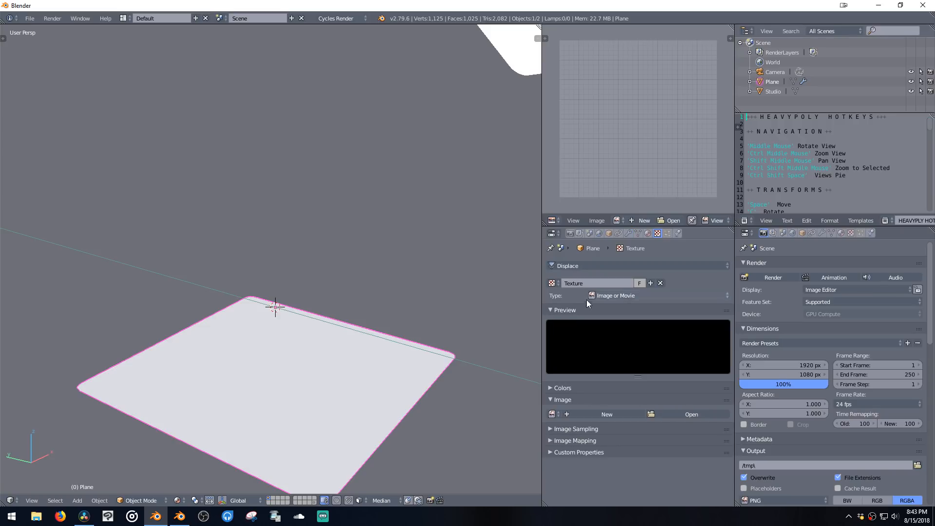
left_click(612, 294)
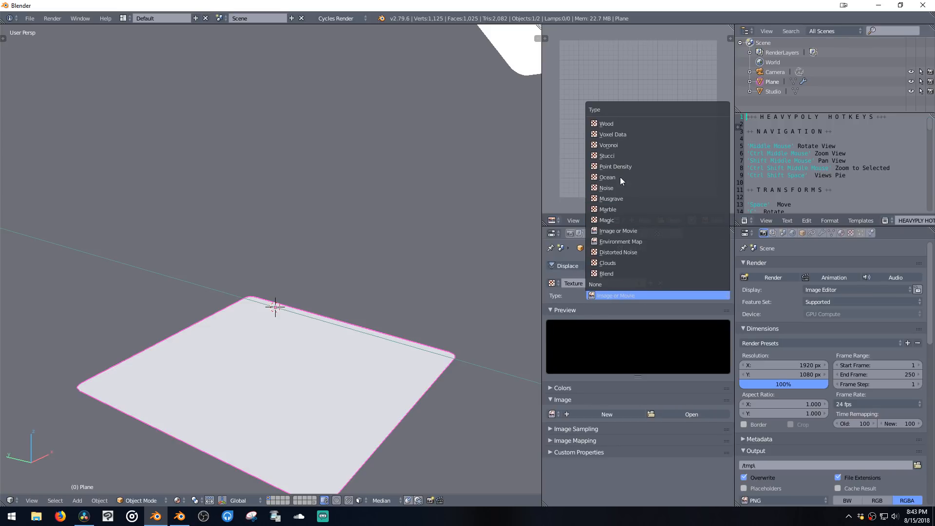
left_click(614, 199)
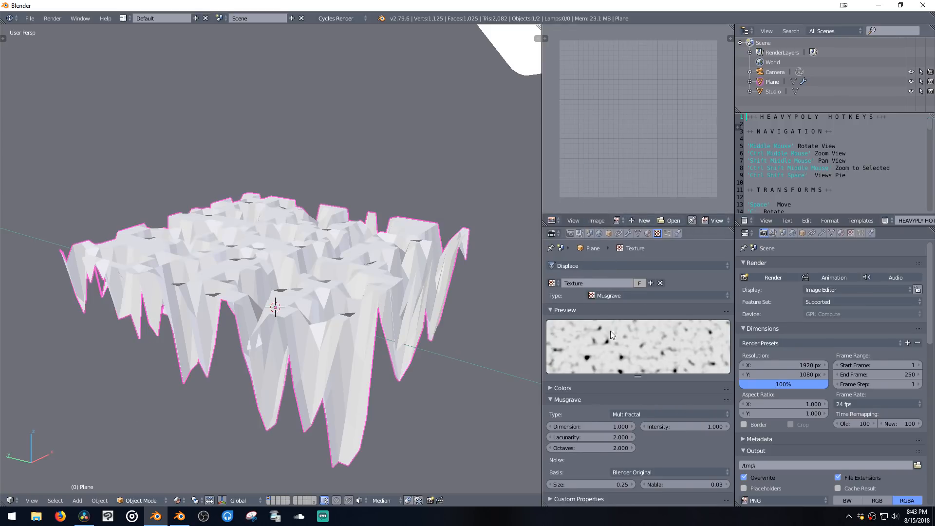
left_click_drag(600, 430, 572, 435)
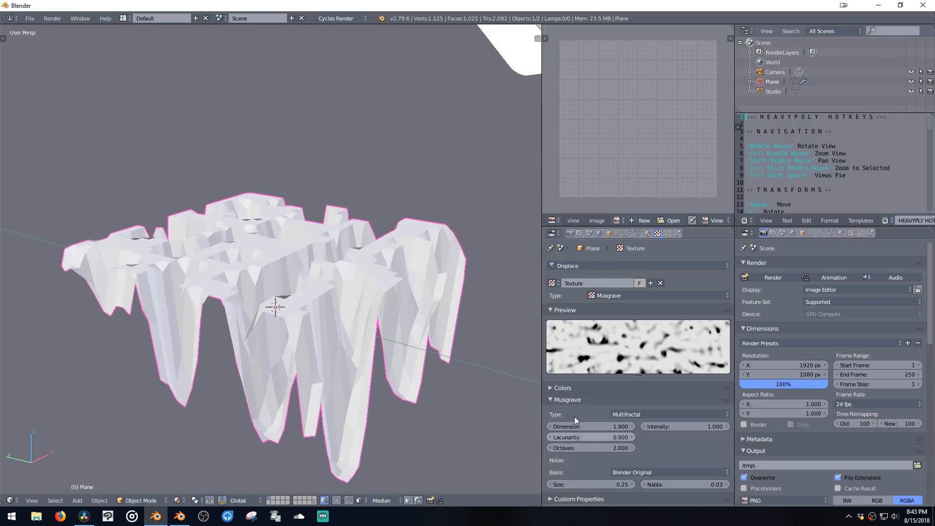
Step: Set the Subdivision Surface viewport level to 4 and reduce the Displace strength
left_click(628, 234)
left_click(632, 330)
left_click(633, 330)
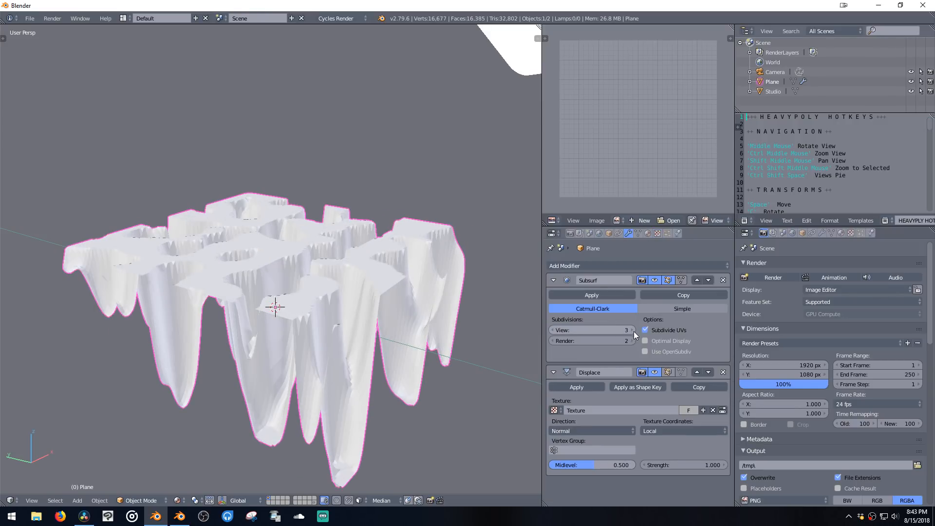
left_click(632, 331)
middle_click_drag(449, 253, 626, 375)
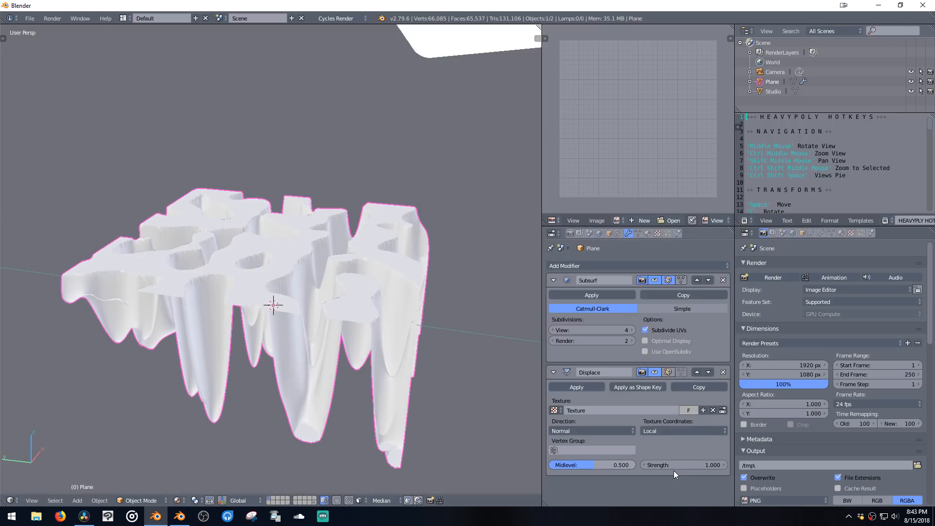
left_click_drag(674, 468, 644, 467)
Step: Try the Hetero Terrain, fBM and Hybrid Multifractal types on the Musgrave texture, ending with Ridged Multifractal
left_click(657, 233)
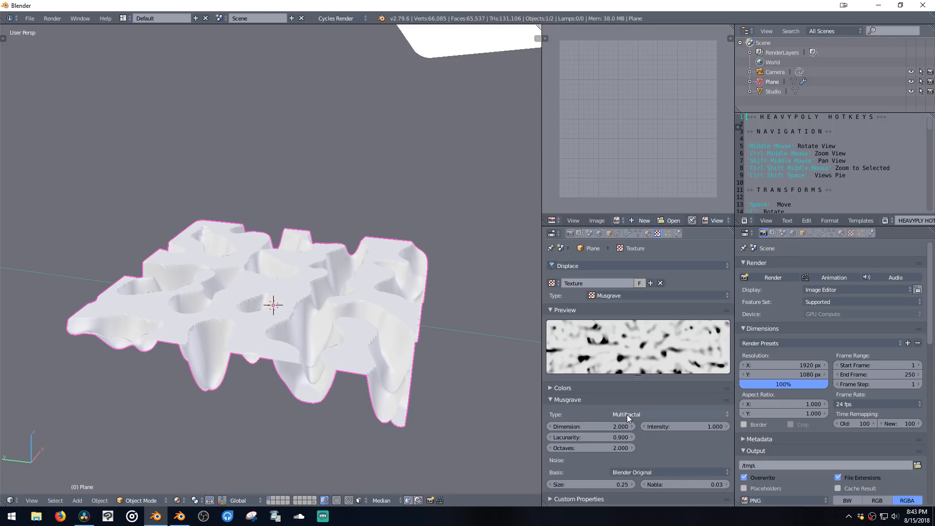
left_click(626, 414)
left_click(626, 392)
left_click(628, 412)
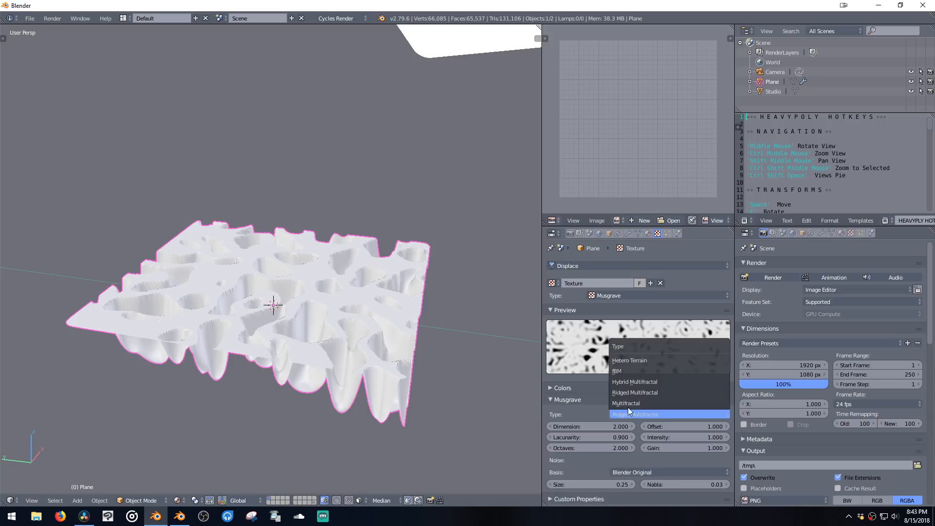
left_click(628, 361)
left_click(630, 414)
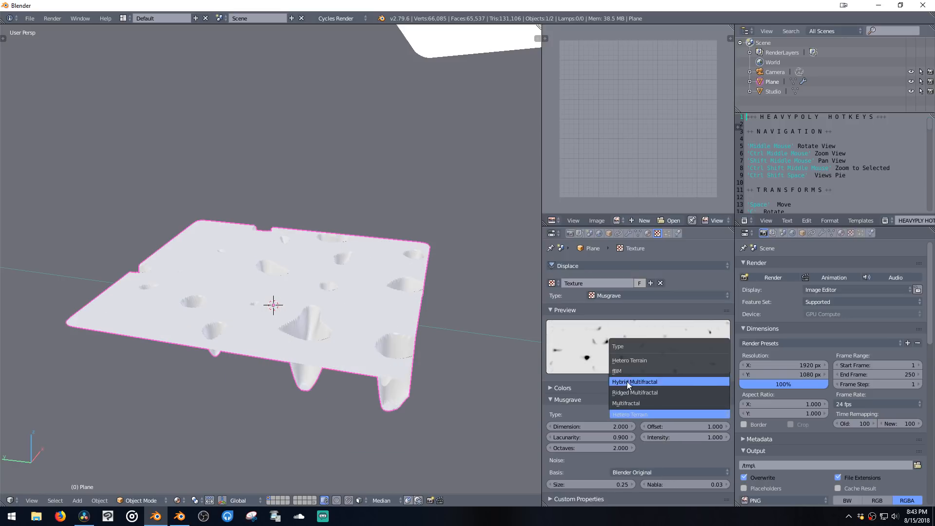
left_click(626, 371)
left_click(624, 416)
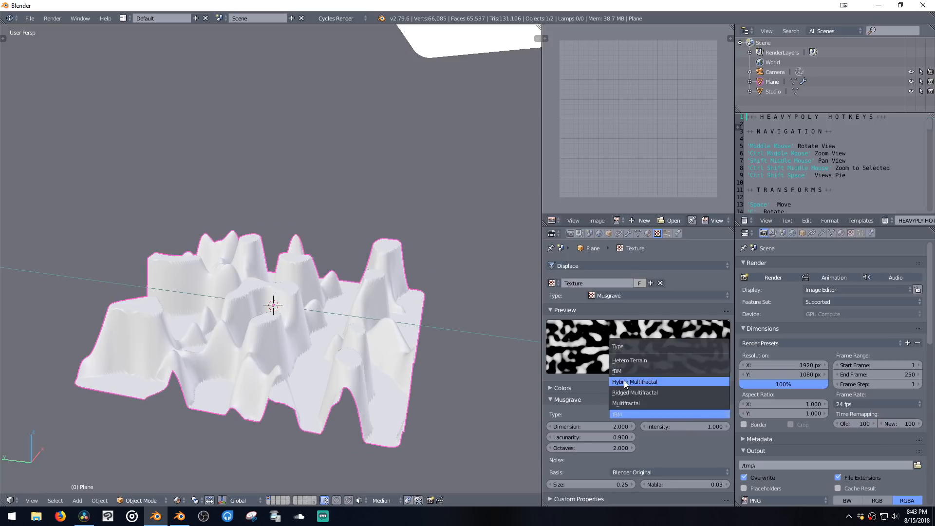
left_click(624, 381)
left_click(626, 414)
left_click(625, 393)
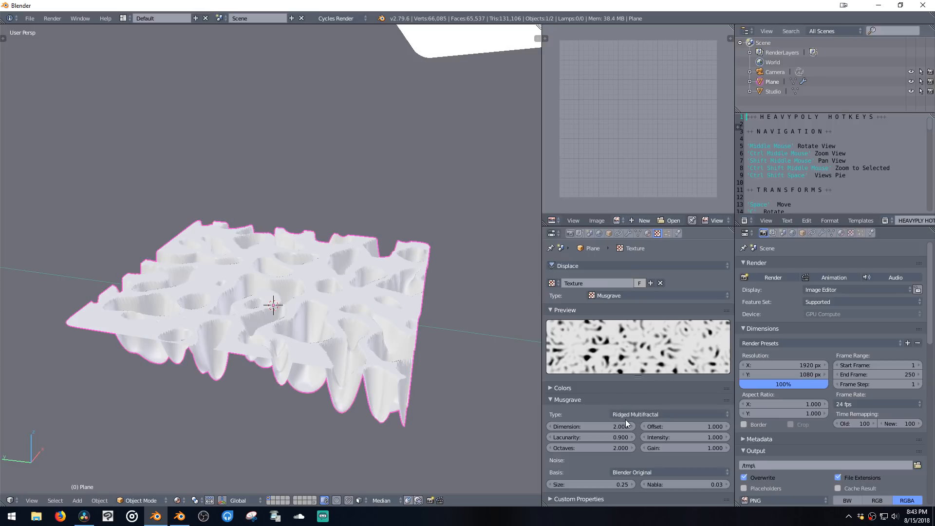
middle_click_drag(475, 283, 468, 253)
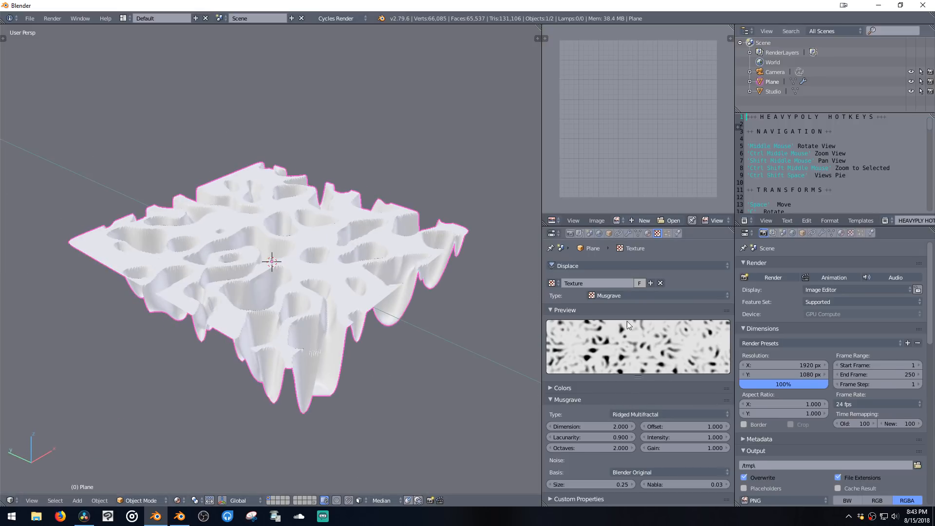
Step: Try Noise as the displacement texture type, and change it to Stucci
left_click(633, 296)
left_click(607, 188)
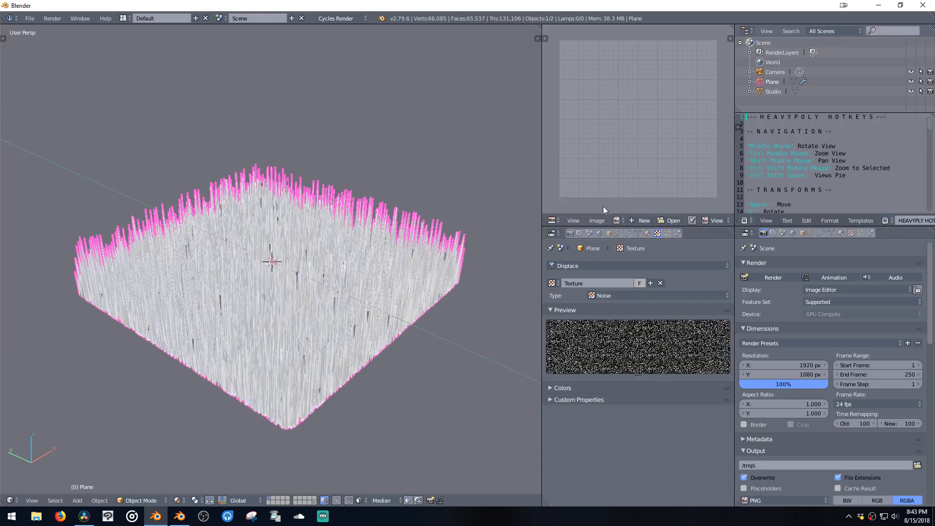
left_click(617, 295)
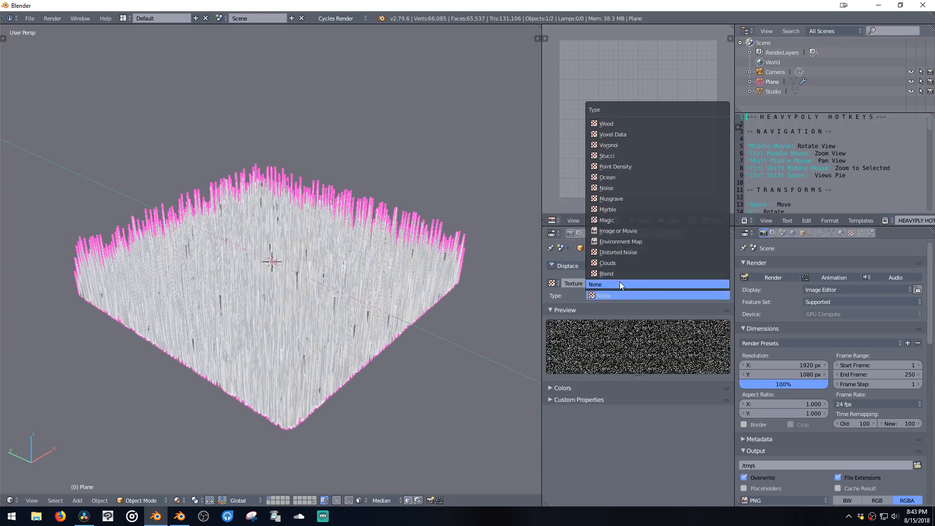
left_click(613, 156)
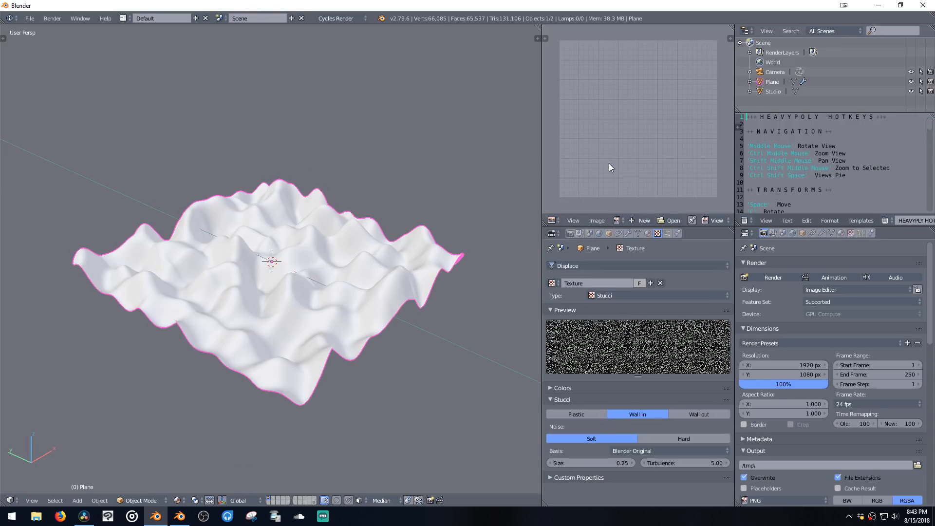
Step: Try the Wall out and Plastic modes of the Stucci texture, and change the displacement texture type to Voronoi
left_click(681, 411)
left_click(570, 413)
left_click(604, 296)
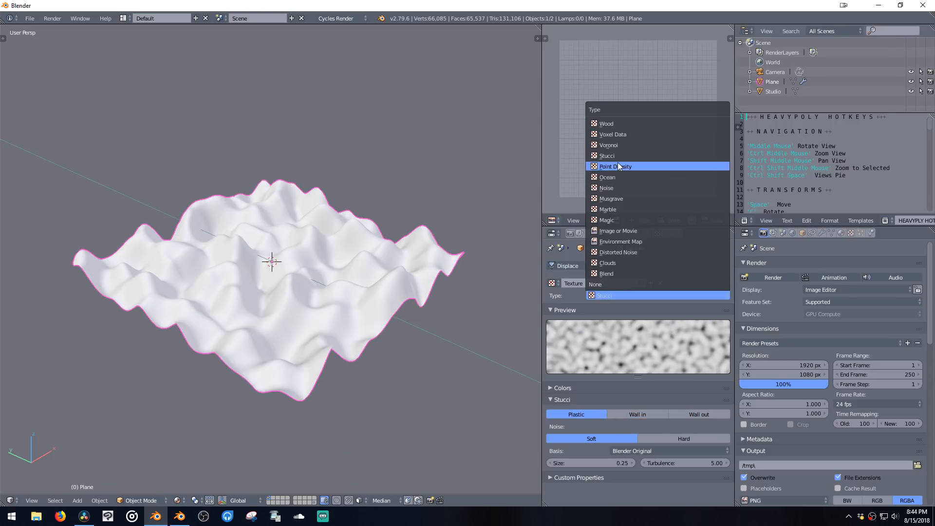
left_click(616, 145)
middle_click_drag(425, 185, 370, 190)
scroll(419, 188, "up", 5)
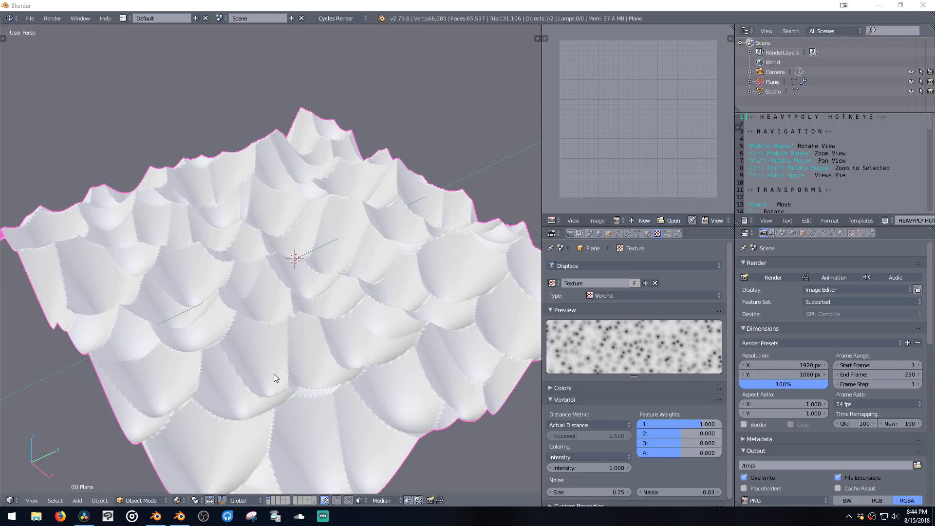
scroll(308, 267, "down", 3)
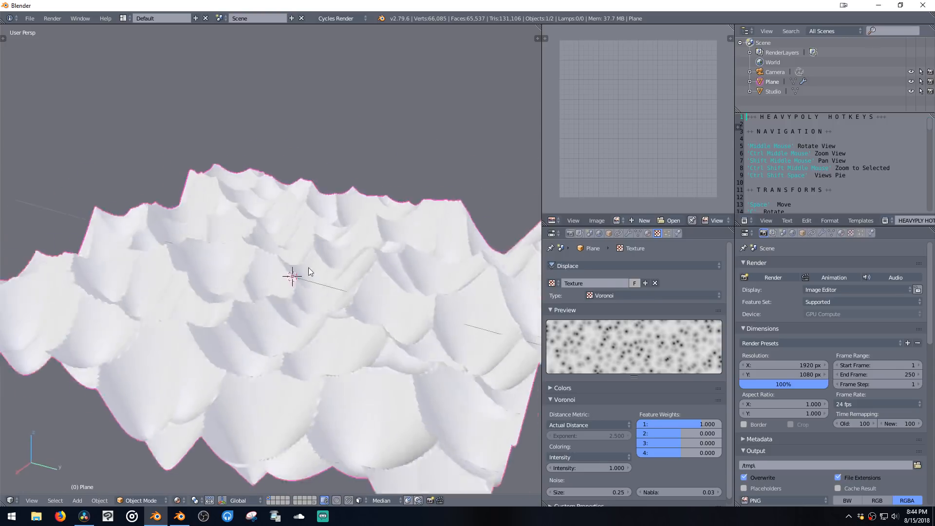
middle_click_drag(308, 268, 438, 252)
Step: Delete the displaced plane and add a new mesh plane at the scene origin
key("Delete")
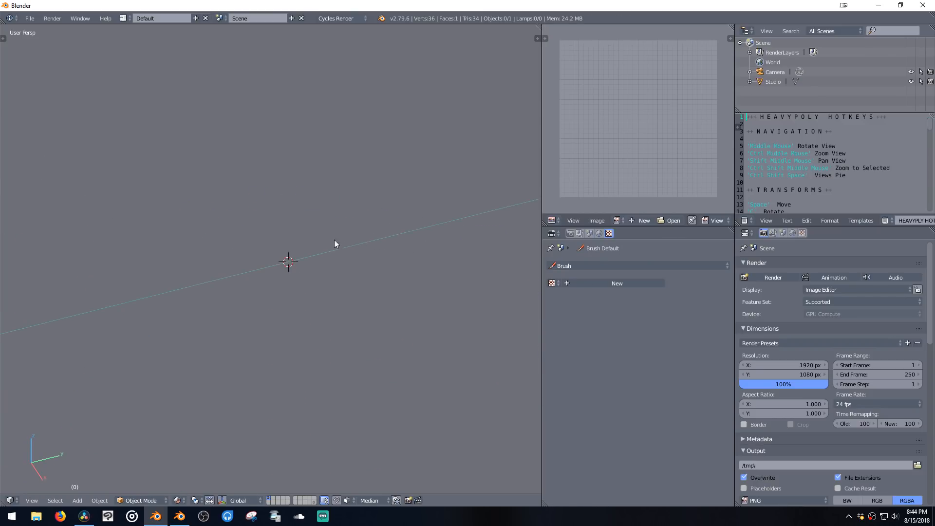
middle_click_drag(334, 241, 335, 274)
key("shift+a")
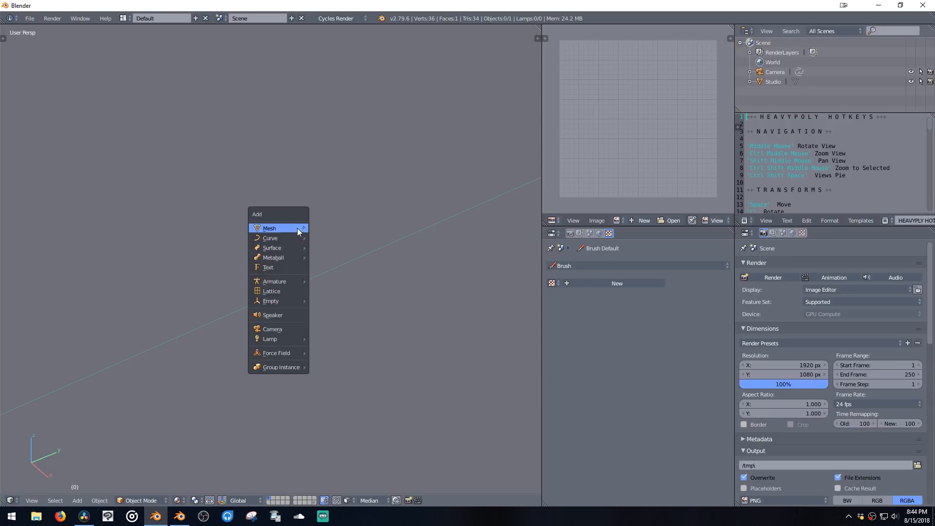
mouse_move(297, 229)
left_click(325, 229)
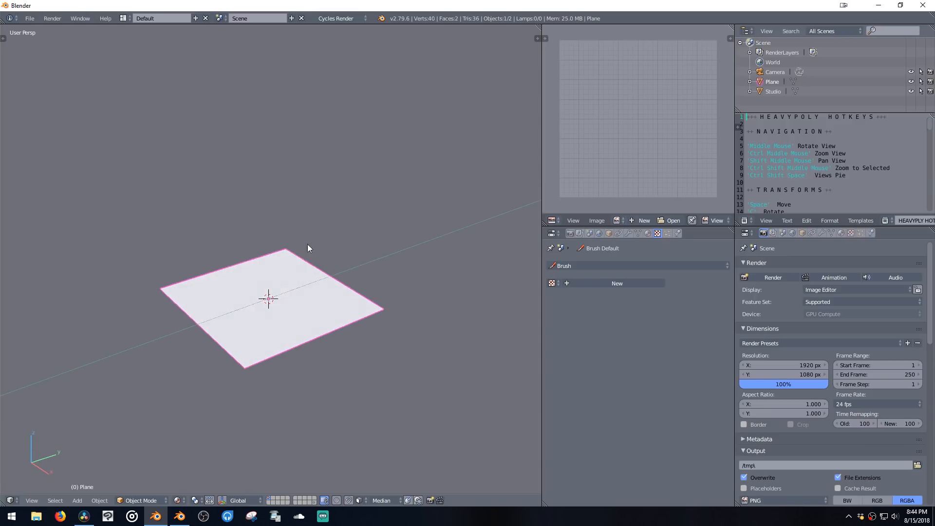
Step: Extrude the plane's face upward in Edit Mode to form a box
key("Tab")
key("e")
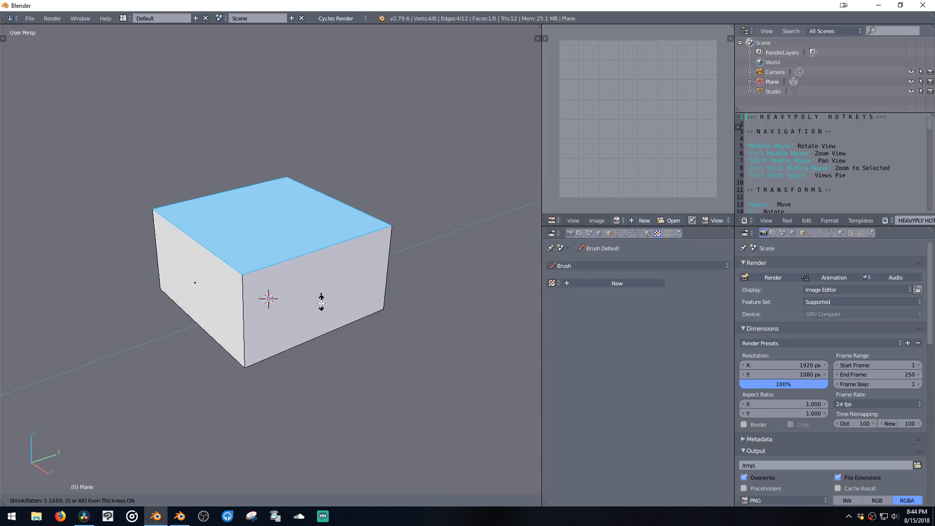
left_click(328, 233)
Step: Extrude one side face of the box outward twice to add two segments
middle_click_drag(328, 233, 393, 207, "shift")
key("e")
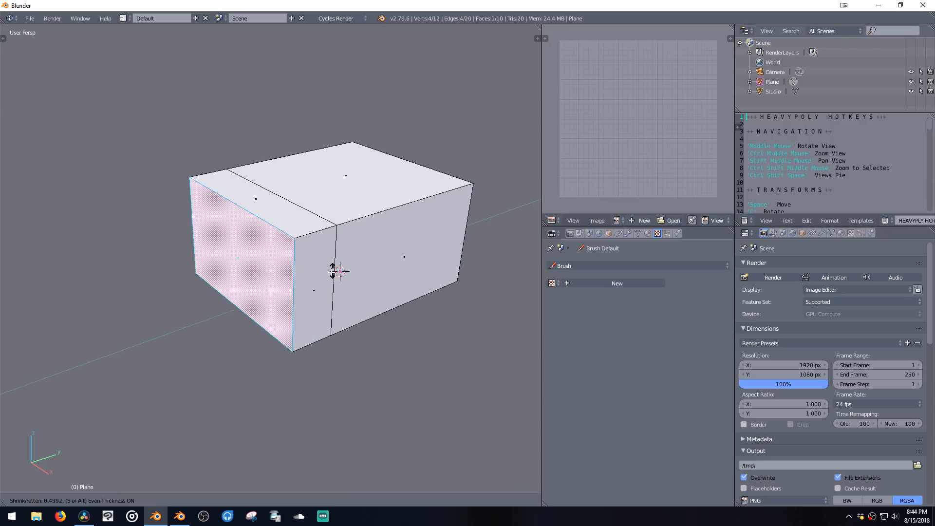
left_click(316, 298)
key("e")
left_click(319, 310)
Step: Extrude the face at the opposite end of the box outward by one segment
middle_click_drag(319, 310, 309, 261)
right_click(399, 225)
key("e")
left_click(381, 258)
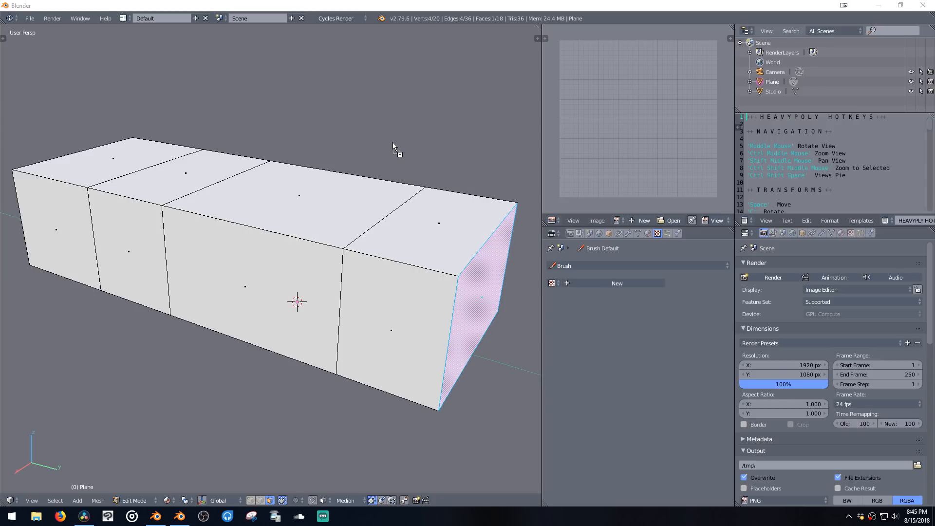
Step: Open Metaball_Man.blend and select the diver figure's cylindrical legs
left_click_drag(393, 142, 392, 139)
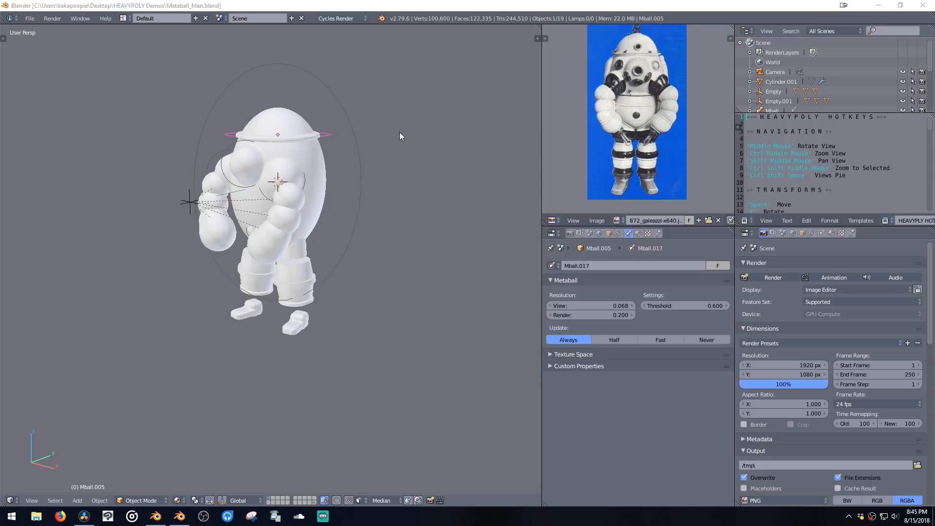
right_click(297, 246)
middle_click_drag(297, 246, 351, 279)
scroll(328, 256, "up", 8)
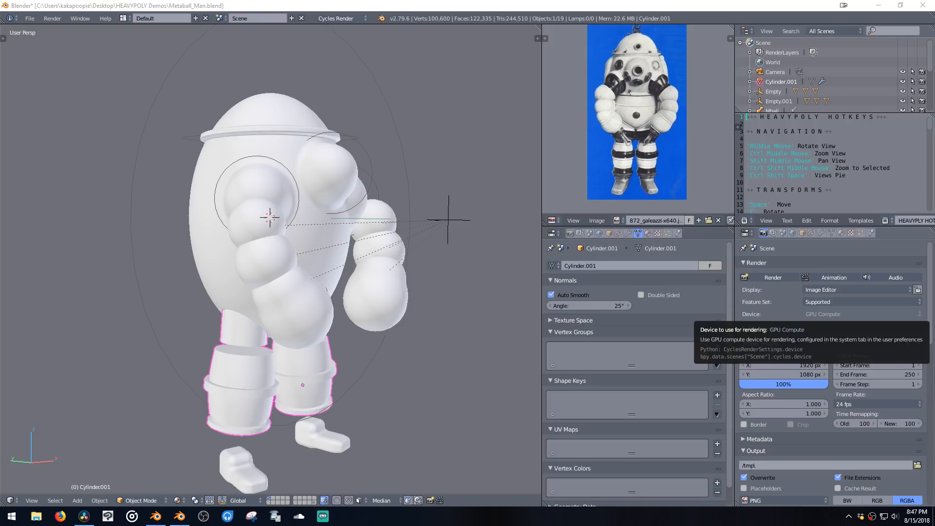
Step: Switch to the Blender window with SciFiCorridor EEVEE.blend and compare the corridor in the different viewport shading modes, ending with Rendered
key("alt+Tab")
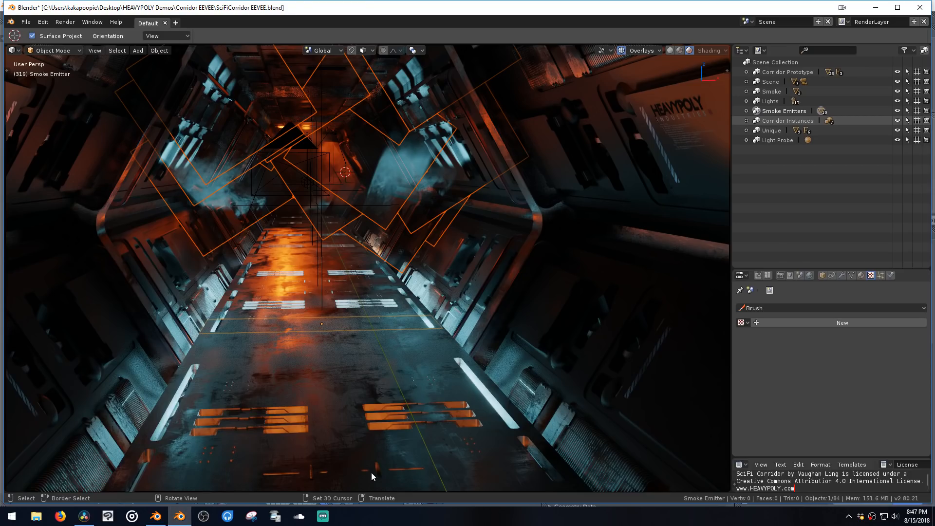
left_click(680, 50)
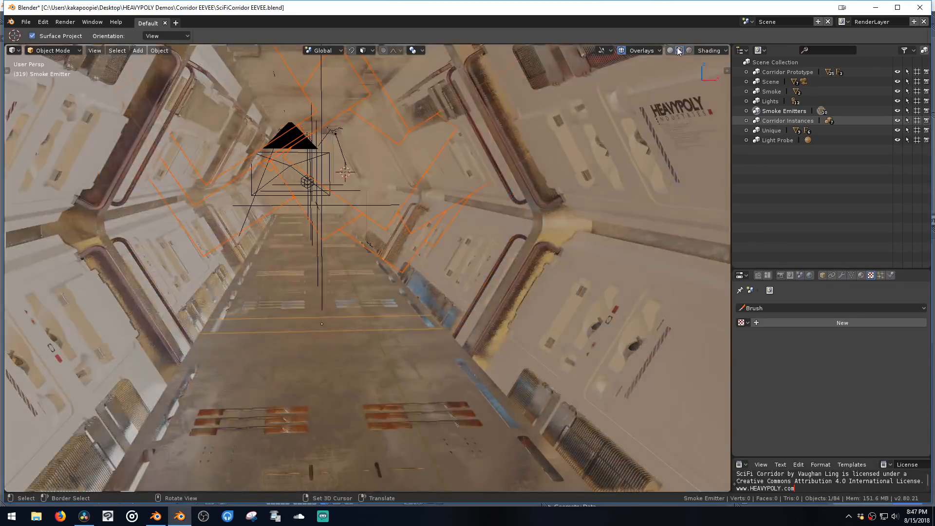
left_click(670, 51)
left_click(679, 50)
left_click(687, 50)
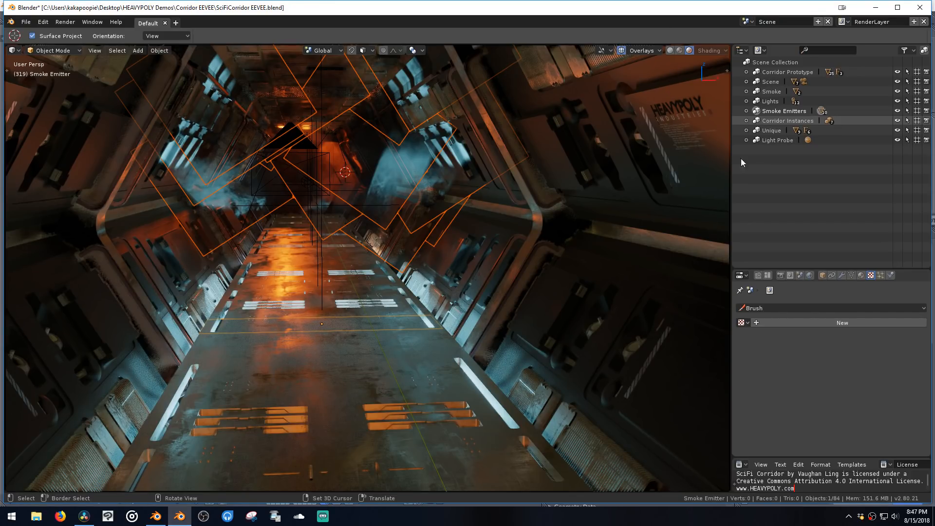
Step: Try Cycles as the corridor scene's render engine and return to Eevee
left_click(780, 277)
left_click(846, 309)
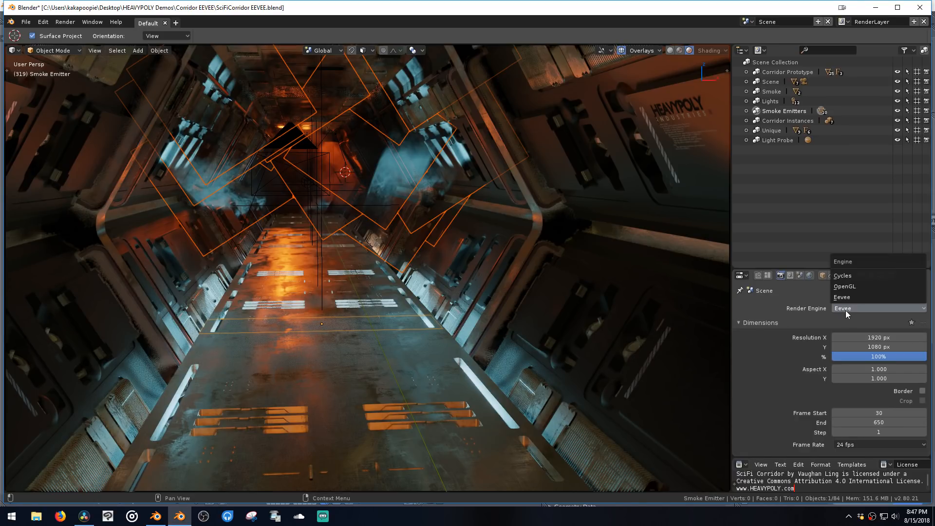
key("Return")
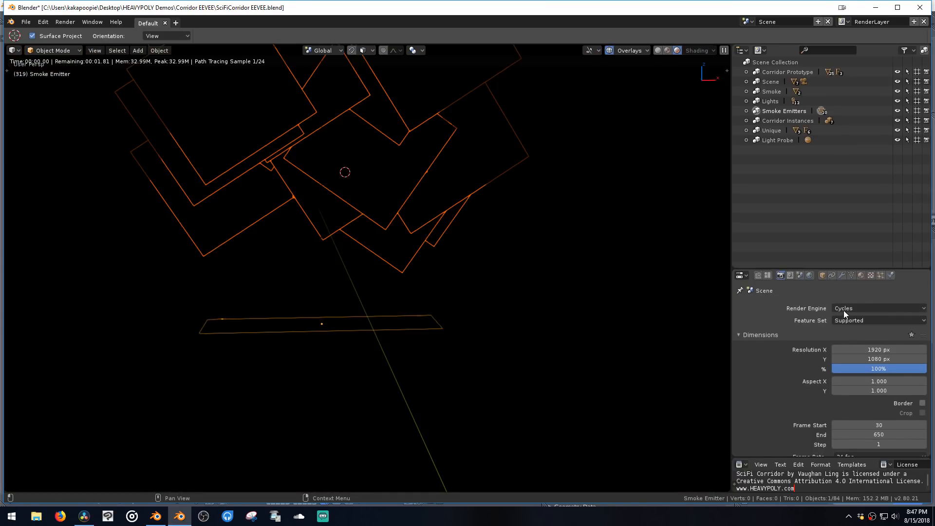
left_click(843, 308)
left_click(844, 297)
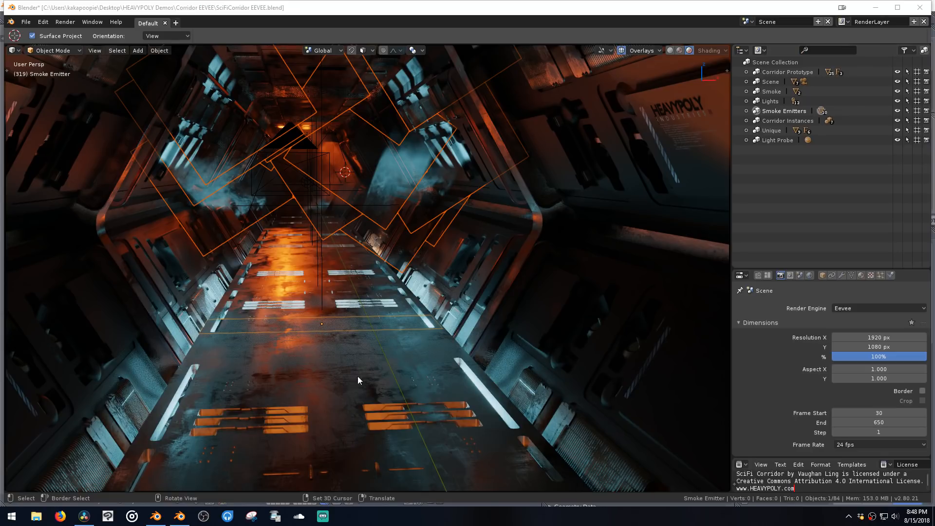
Step: Switch back to the Metaball_Man.blend window and rotate the large sphere at the end of the diver's arm
left_click(155, 516)
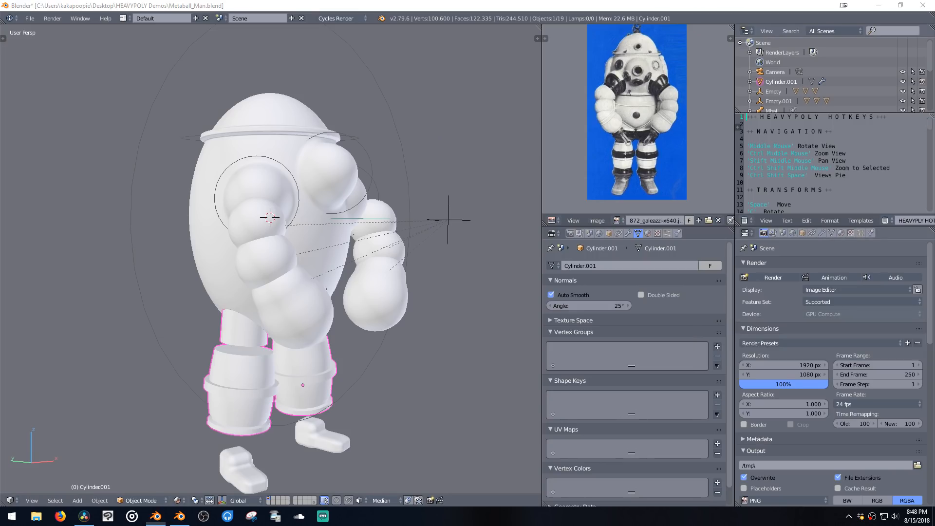
middle_click_drag(367, 341, 357, 324)
left_click(294, 334)
key("c")
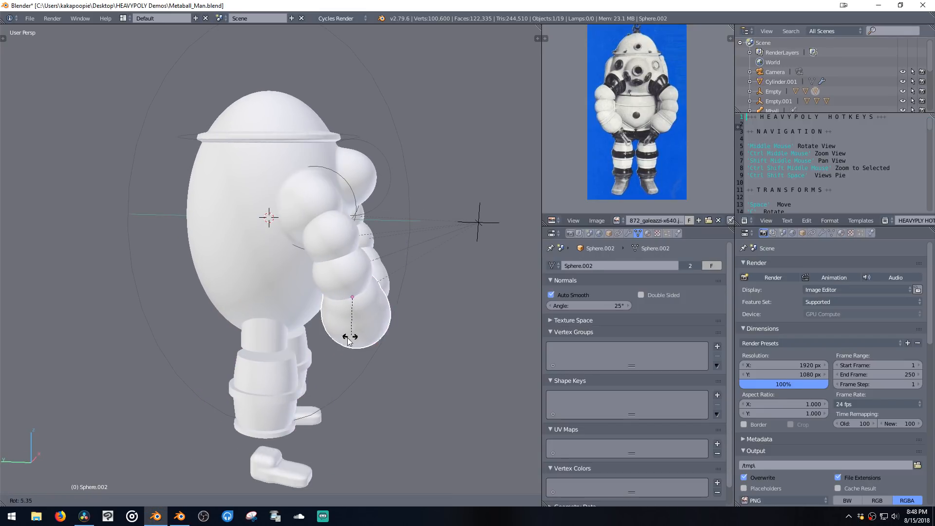
left_click(421, 338)
middle_click_drag(421, 338, 365, 280)
key("c")
left_click(326, 364)
Step: Move the diver's shoulder metaball slightly down along the global Z axis
left_click(347, 159)
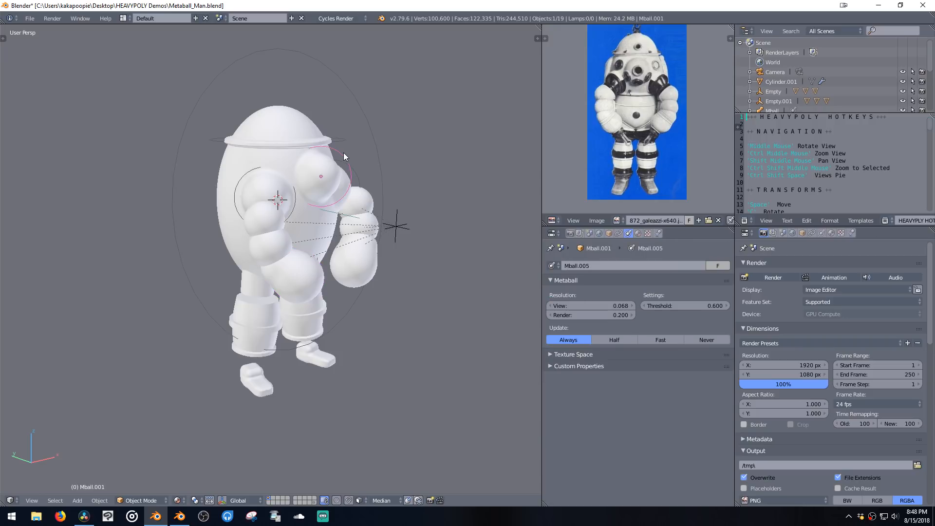
key("space")
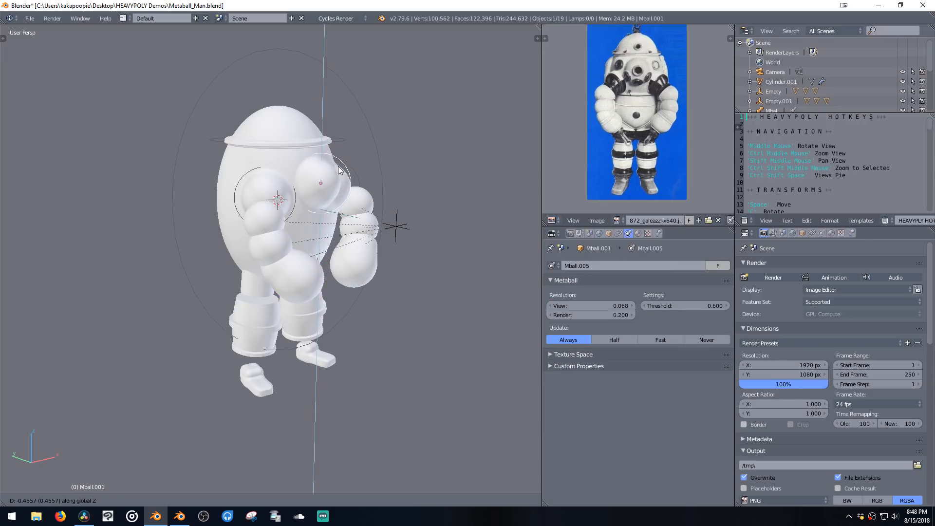
left_click(331, 177)
middle_click_drag(298, 173, 341, 212)
Step: Add a metaball Ball and move it along the global Y axis, out in front of the diver
key("shift+a")
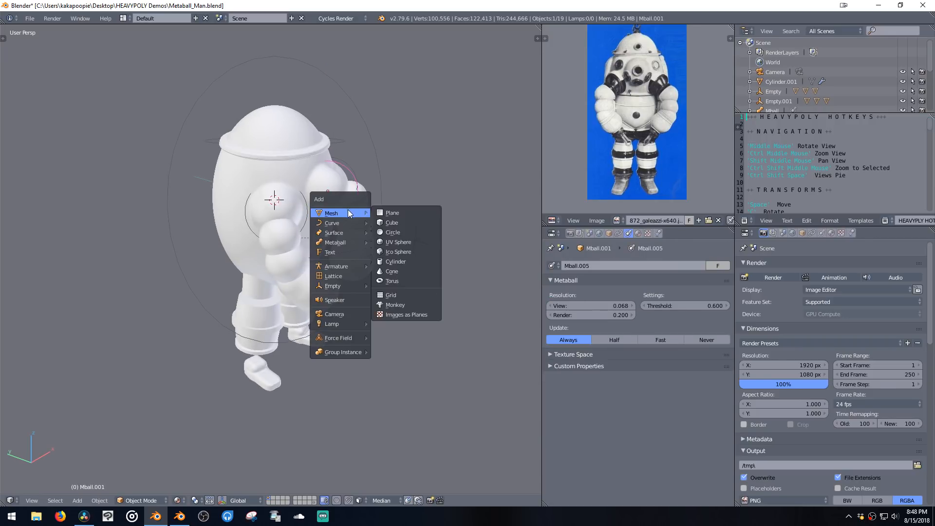
mouse_move(339, 242)
left_click(387, 242)
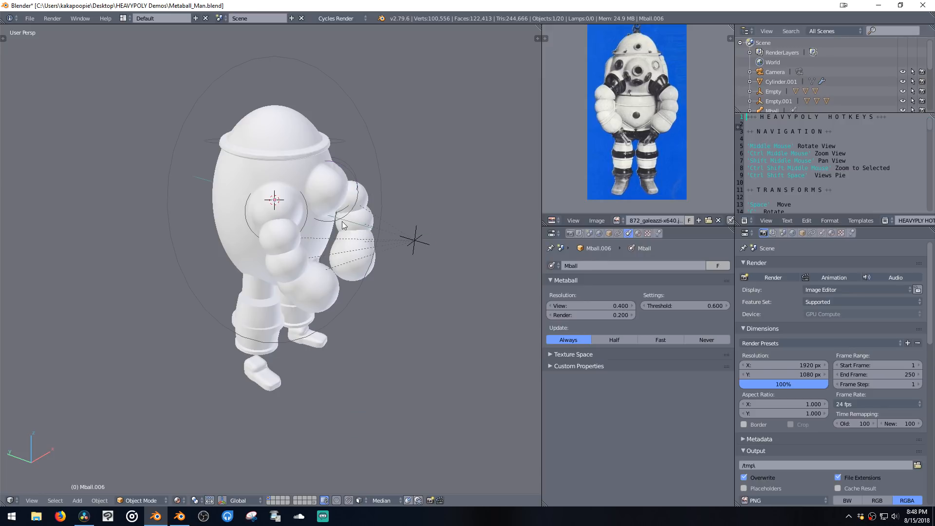
key("space")
key("y")
left_click(481, 273)
middle_click_drag(481, 273, 399, 247, "shift")
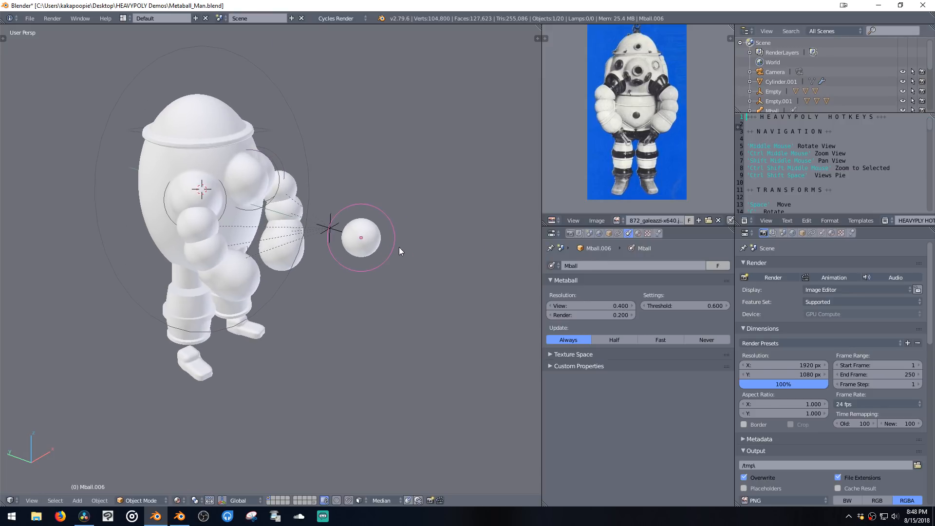
Step: Move the new ball farther from the diver along Y and set the metaball view resolution to 0.300
key("space")
key("y")
left_click(458, 276)
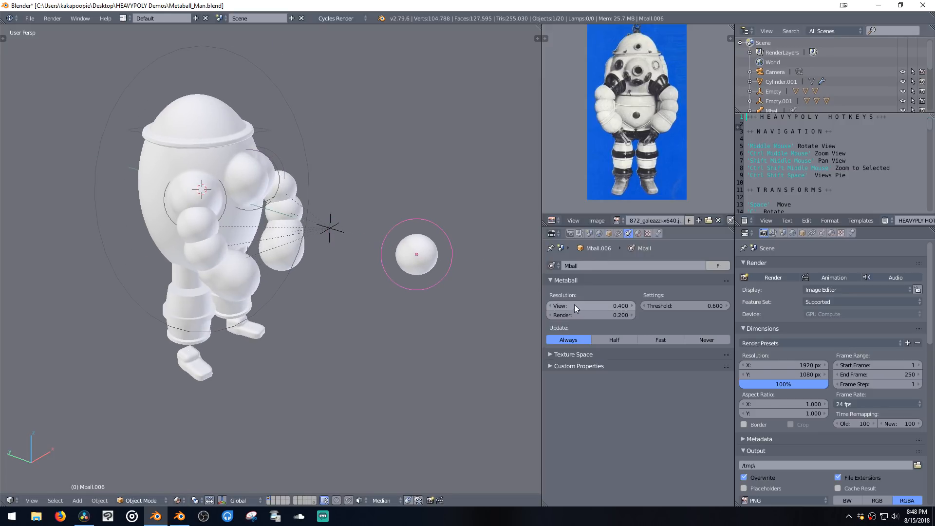
left_click_drag(574, 305, 577, 302)
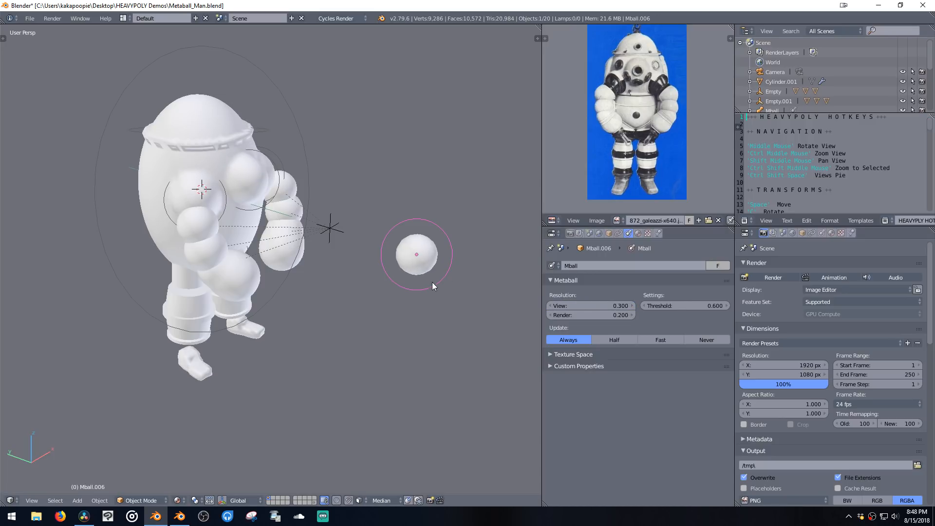
Step: Duplicate the metaball upward and shift the copy along Y so it blends with the original
key("shift+d")
key("z")
left_click(430, 250)
key("space")
key("y")
left_click(447, 253)
Step: Duplicate the upper metaball again and scale up the copy
key("shift+d")
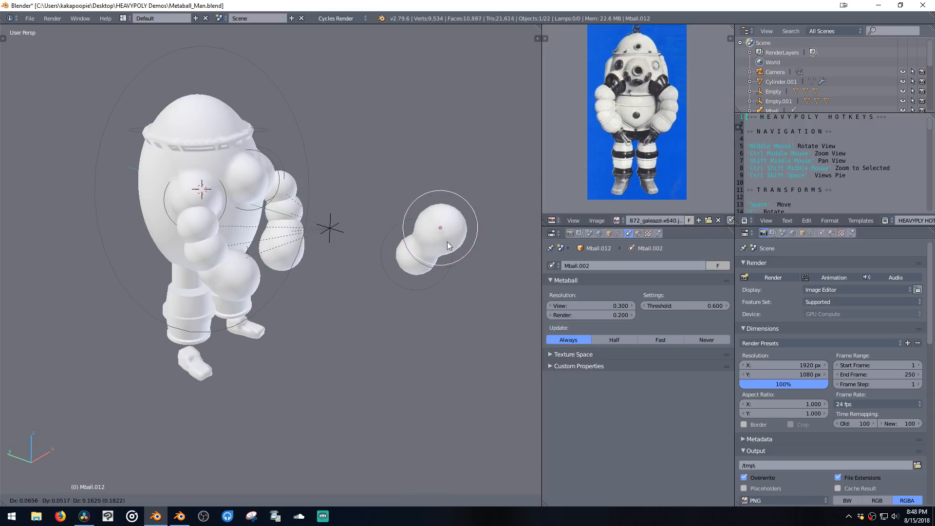
key("z")
left_click(447, 221)
key("s")
left_click(496, 259)
Step: Move the enlarged metaball up along the global Z axis so it tops the blended chain
key("space")
key("z")
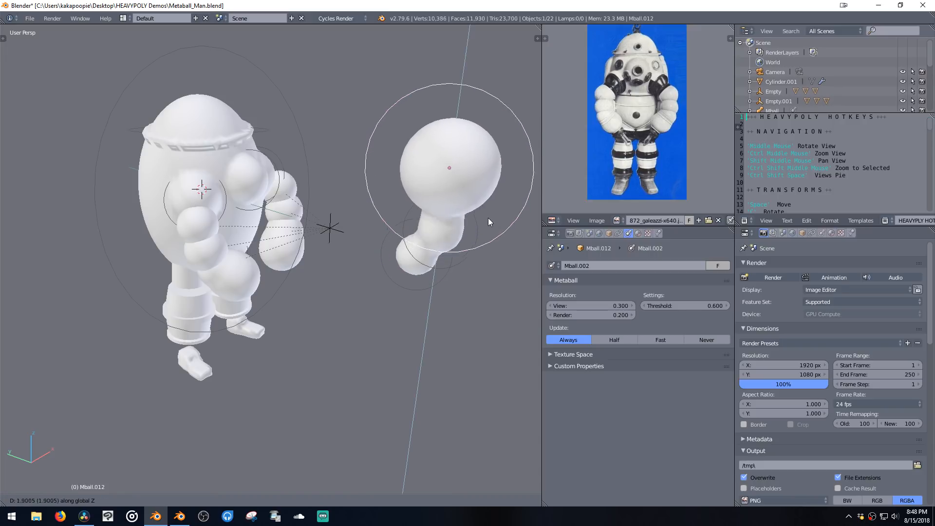
left_click(485, 226)
Step: Duplicate the large metaball and move the copy down about 8 units along Z, below the chain
middle_click_drag(485, 226, 411, 209)
key("shift+d")
key("z")
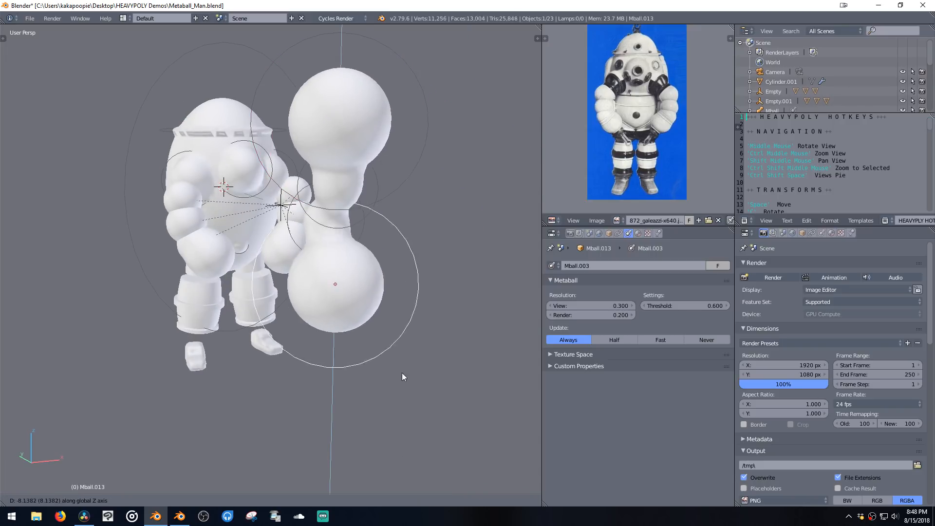
left_click(397, 368)
middle_click_drag(398, 368, 418, 323)
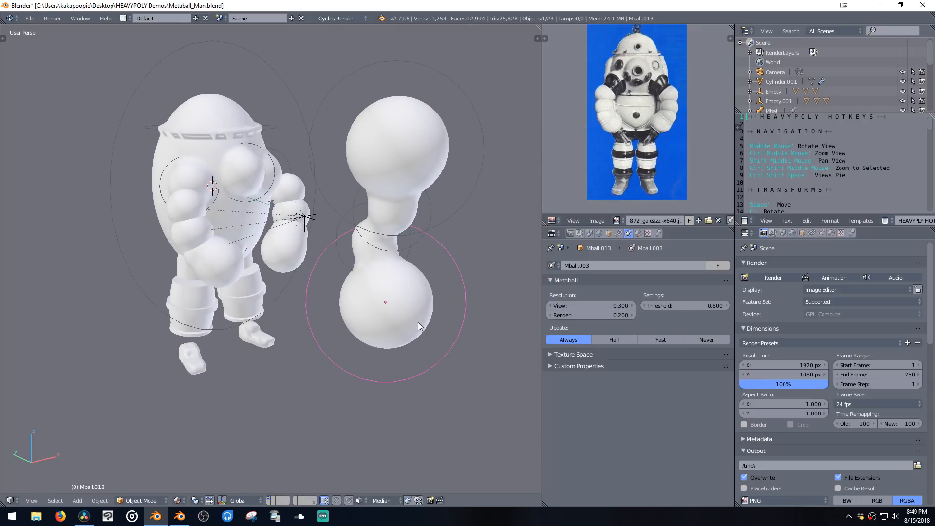
Step: Add a metaball Capsule and move it along the global Y axis, next to the lower large ball
key("shift+a")
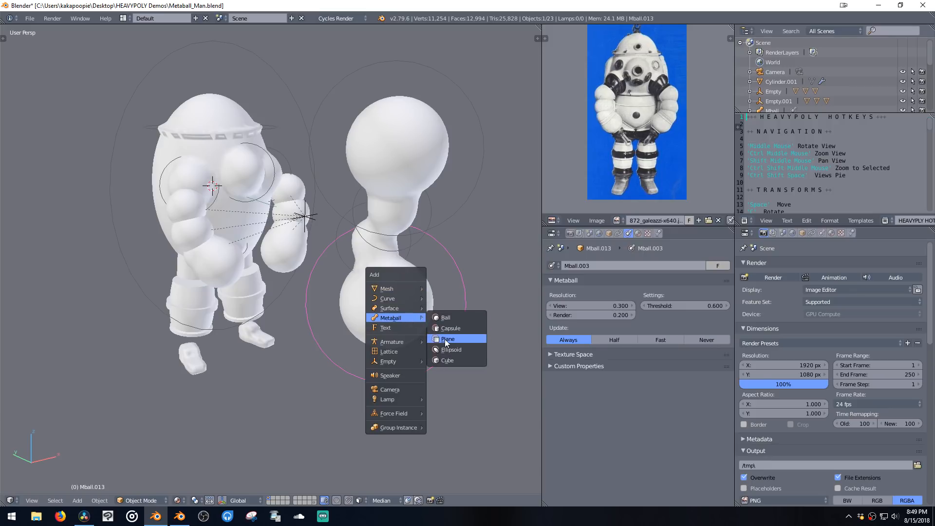
left_click(478, 328)
middle_click_drag(419, 307, 334, 258)
key("g")
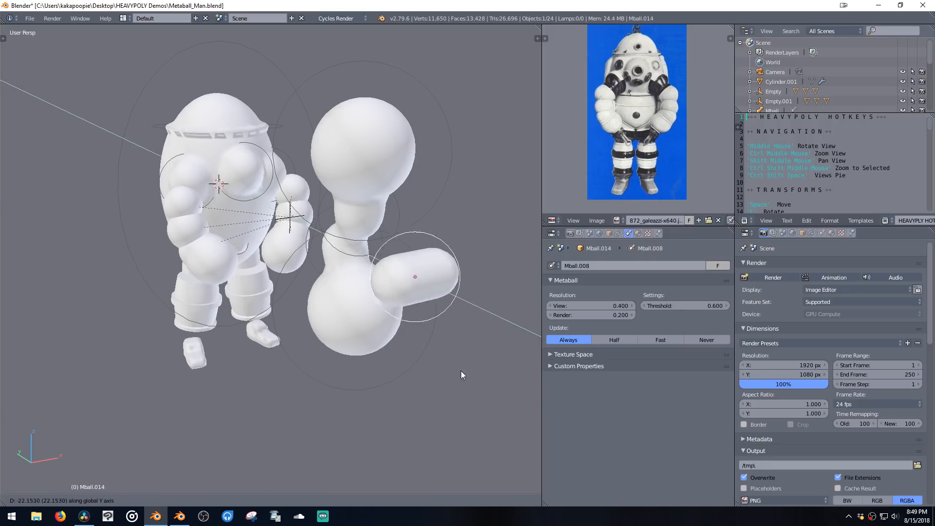
left_click(446, 354)
middle_click_drag(445, 354, 429, 318)
Step: Rotate the metaball capsule 90 degrees about Z and reposition it beside the lower large ball
key("ctrl+shift+space")
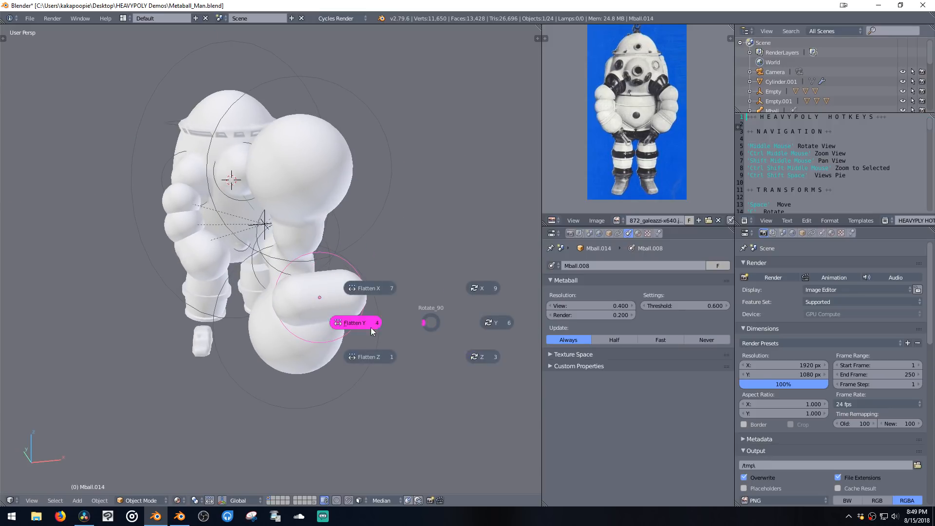
left_click(465, 359)
key("space")
left_click(374, 347)
Step: Toggle the viewport's wireframe display to inspect the metaball surfaces
key("z")
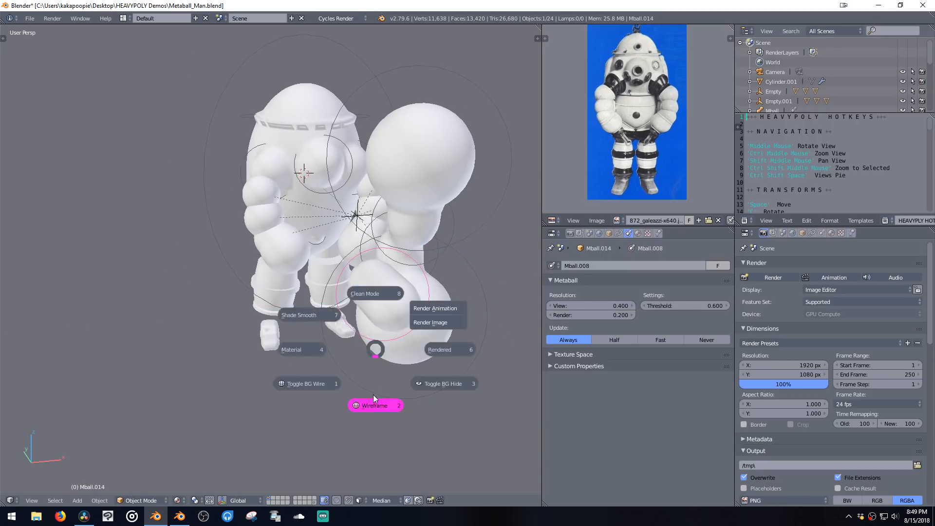
left_click(373, 395)
key("z")
left_click(373, 376)
key("z")
left_click(369, 336)
Step: Move the metaball capsule away from the lower large ball
mouse_move(369, 335)
middle_mouse_down()
mouse_move(349, 307)
mouse_move(315, 337)
mouse_move(338, 297)
middle_mouse_up()
key("g")
left_click(356, 331)
Step: Display the metaballs in wireframe and frame the view on the capsule
key("z")
left_click(355, 388)
middle_click(339, 294, "ctrl+shift")
scroll(317, 307, "down", 6)
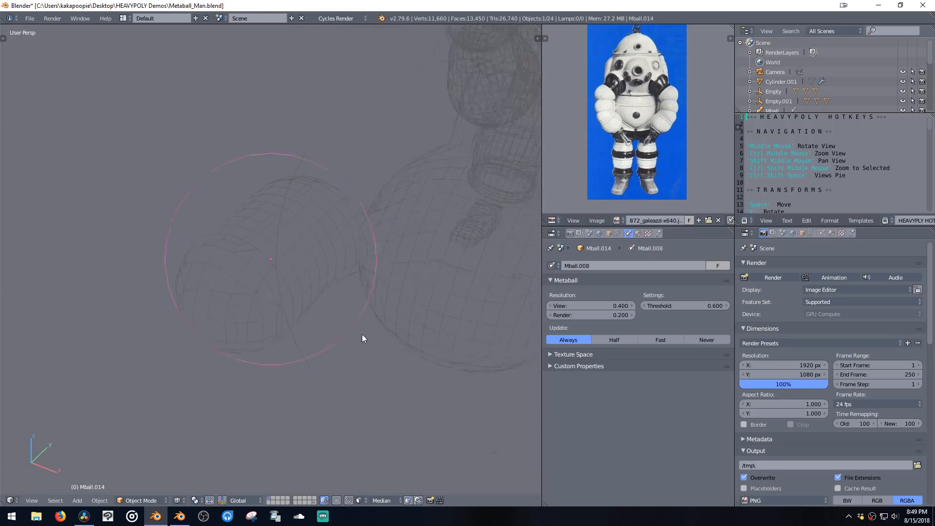
Step: Move the capsule along X toward the lower large ball and set the metaball view resolution to 0.170
key("g")
key("x")
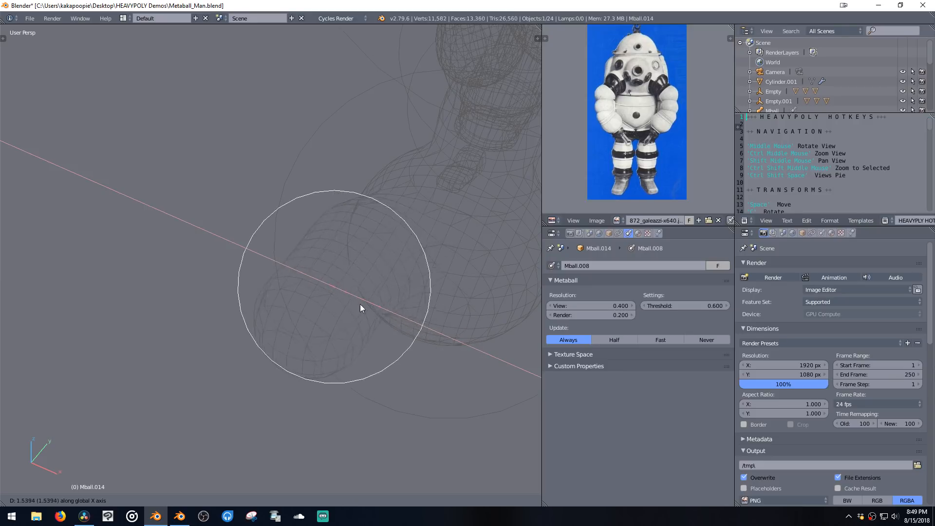
left_click(353, 307)
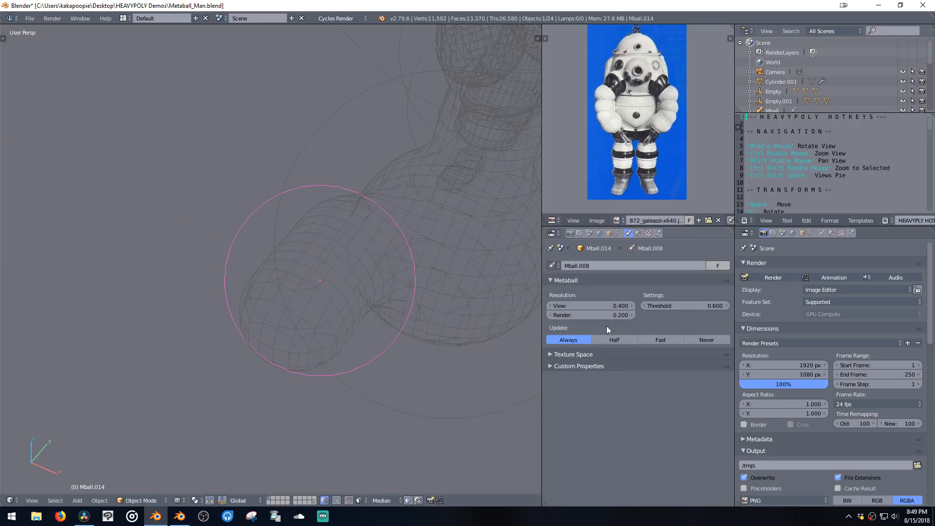
left_click_drag(607, 307, 560, 306)
Step: Move the capsule to the underside of the lower large ball so their surfaces blend
middle_click_drag(355, 252, 308, 215)
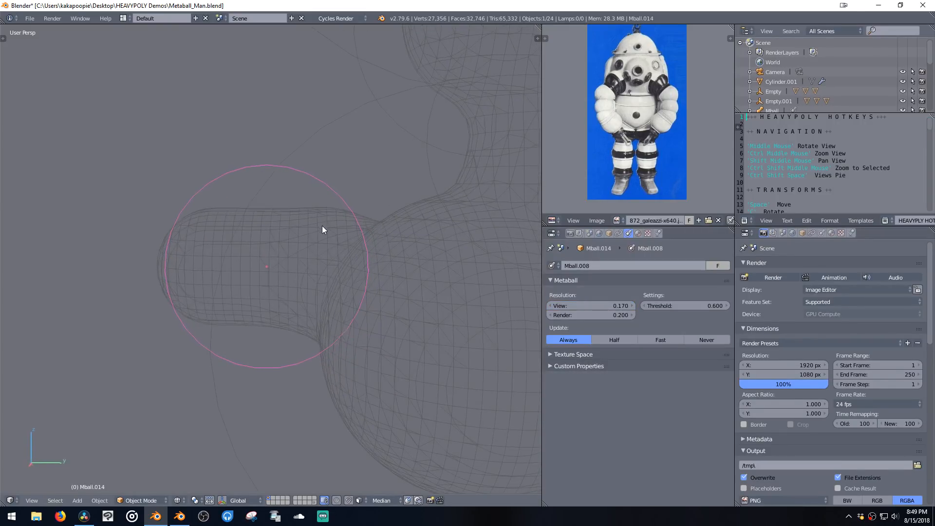
key("g")
left_click(409, 352)
middle_click_drag(408, 352, 410, 218, "shift")
key("g")
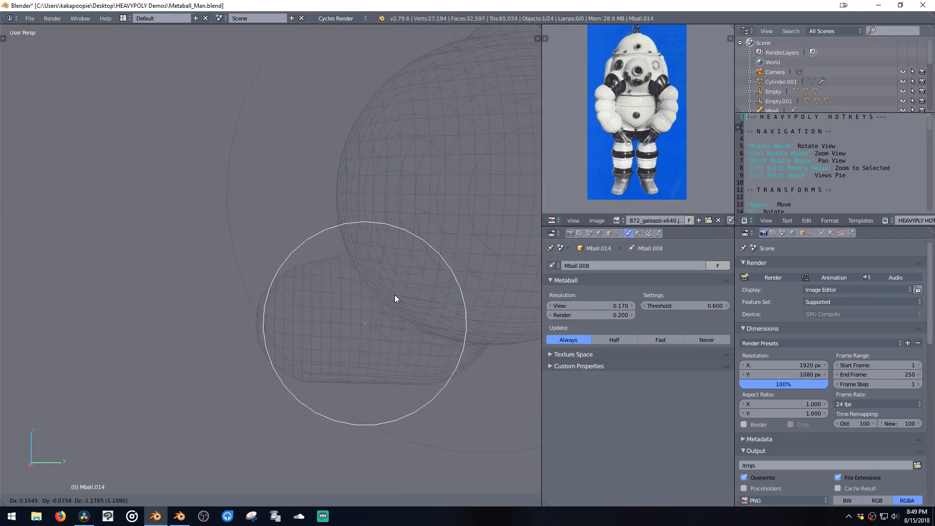
left_click(386, 284)
Step: Raise the capsule along Z against the lower large ball
middle_click_drag(386, 284, 539, 328)
middle_click_drag(382, 243, 388, 267)
key("g")
key("z")
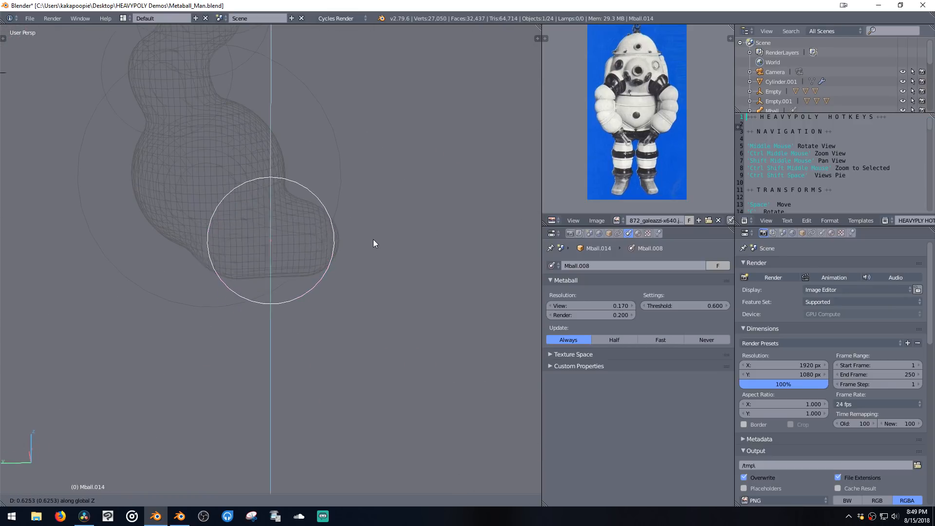
left_click(347, 235)
Step: Duplicate the capsule along Y, shrink the copy and place it at the capsule's outer end
middle_click_drag(347, 235, 314, 280)
middle_click_drag(315, 242, 367, 247)
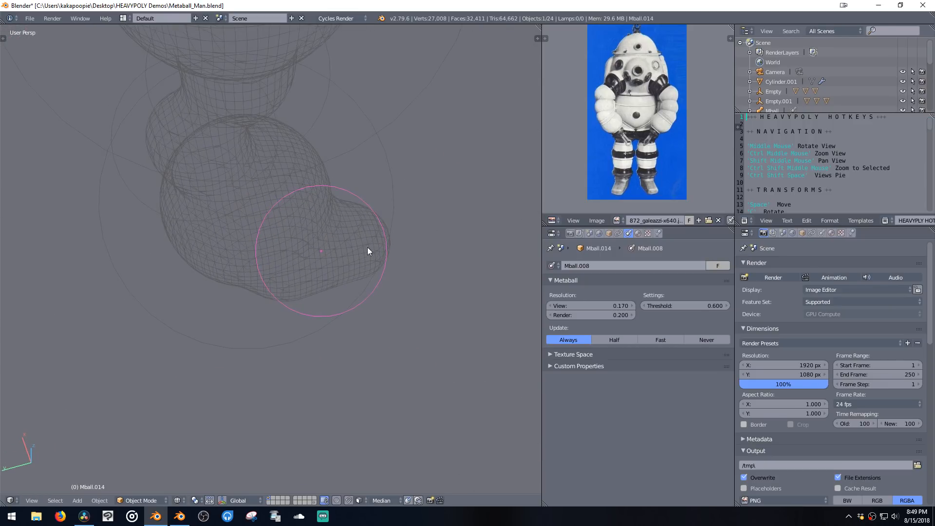
key("shift+d")
key("y")
left_click(403, 274)
middle_click_drag(403, 273, 318, 262)
key("g")
left_click(387, 270)
Step: Try to stretch the smaller capsule along Y in Object Mode
key("s")
key("y")
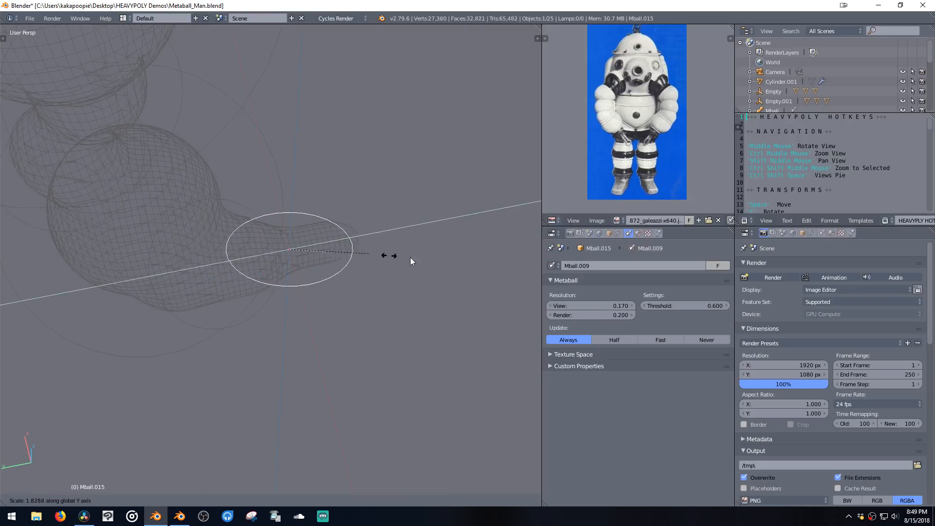
left_click(488, 273)
key("ctrl+z")
Step: Move the smaller capsule's element outward along Y in Edit Mode
key("Tab")
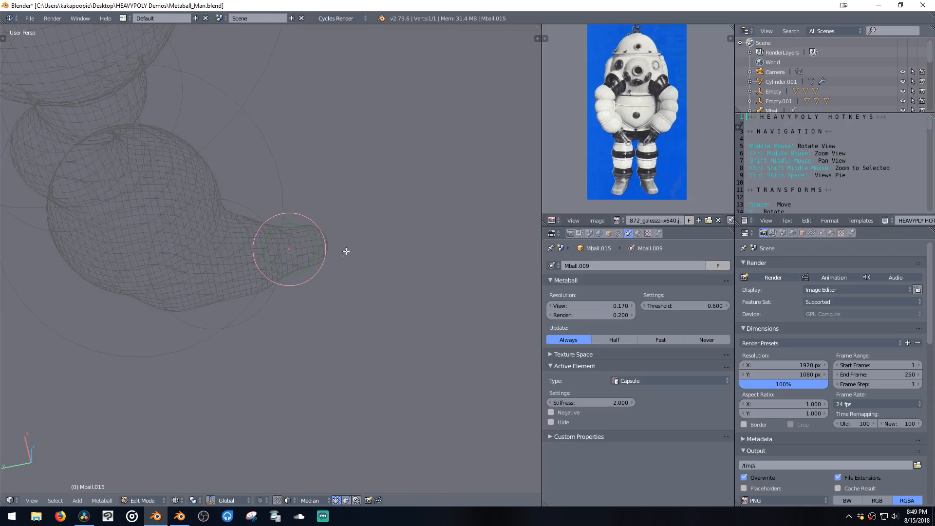
key("g")
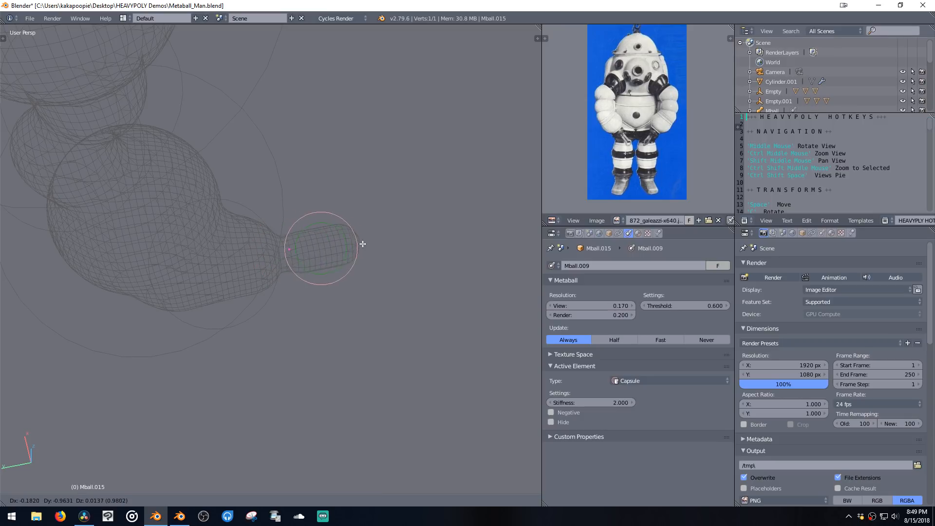
key("y")
left_click(487, 249)
Step: Stretch the capsule element along Y into a long barrel and return to Object Mode
middle_click_drag(516, 261, 328, 258)
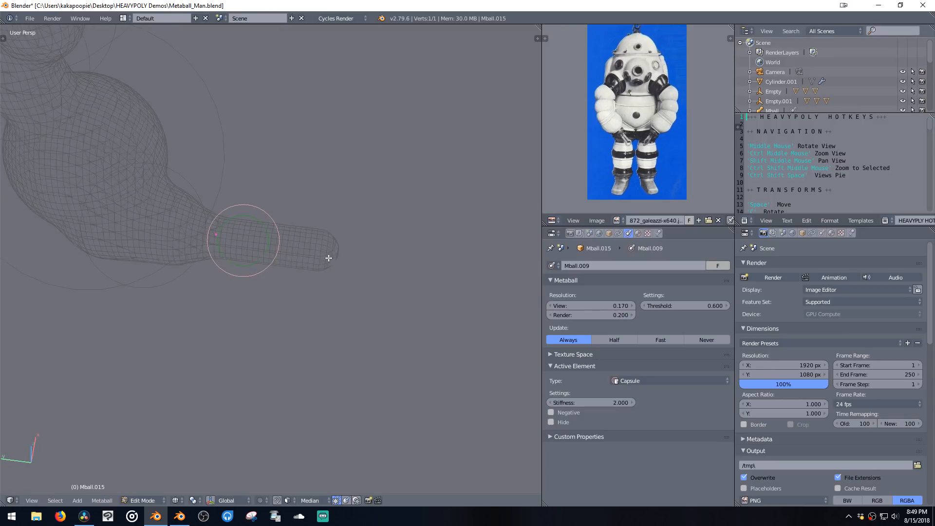
key("s")
key("y")
left_click(460, 307)
middle_click_drag(459, 305, 407, 292)
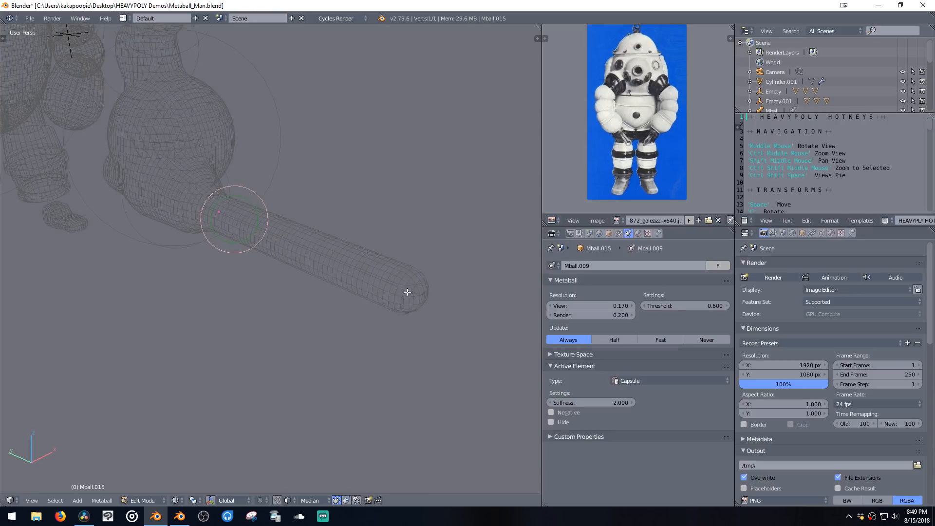
key("ctrl+space")
left_click(399, 362)
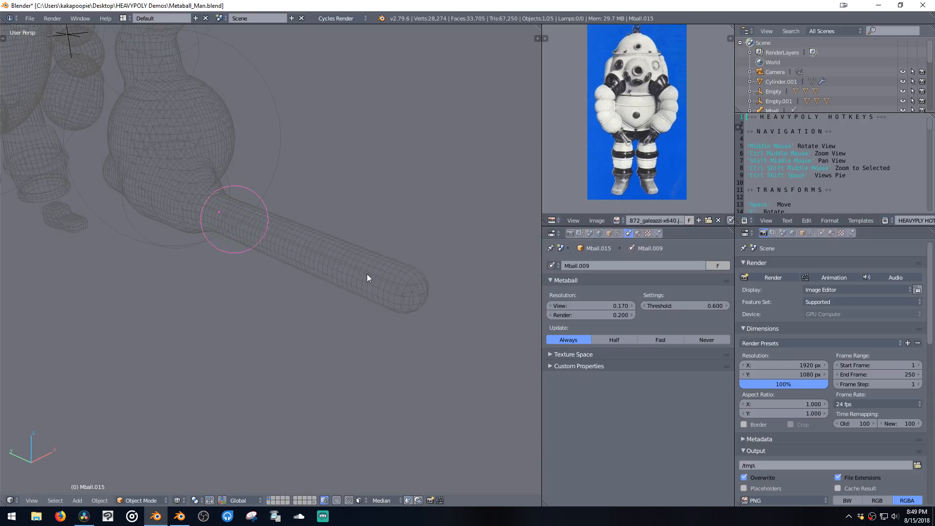
Step: Try to lengthen the barrel capsule further by scaling the whole object along Y
key("s")
key("y")
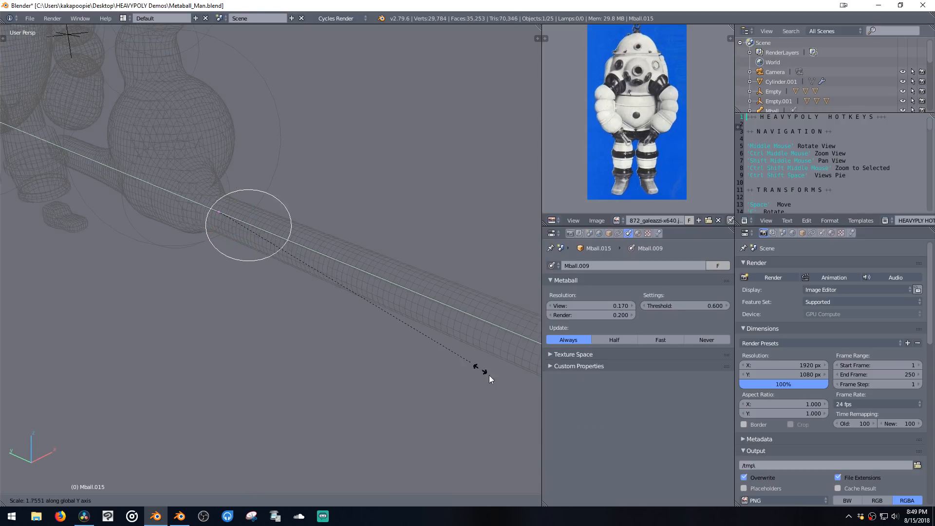
left_click(489, 375)
middle_click_drag(480, 365, 367, 325)
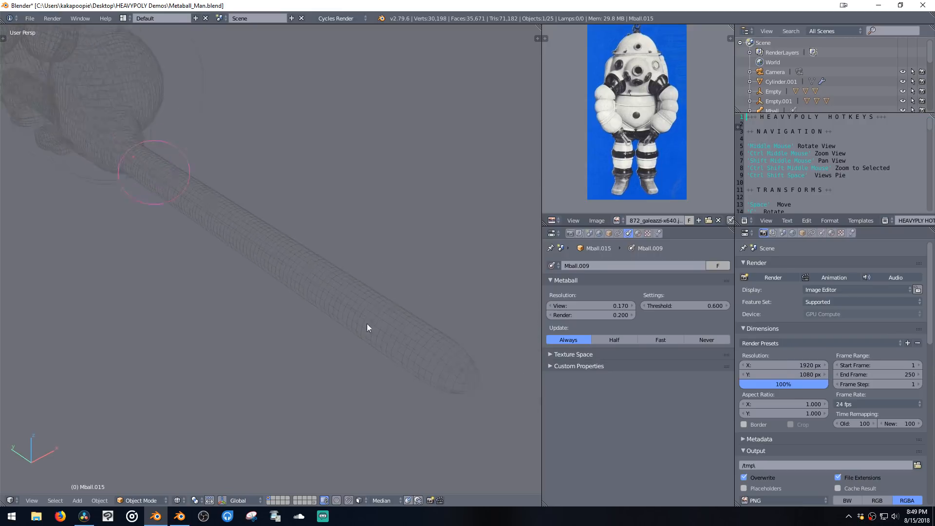
key("s")
key("y")
left_click(430, 375)
middle_click_drag(430, 371, 410, 358)
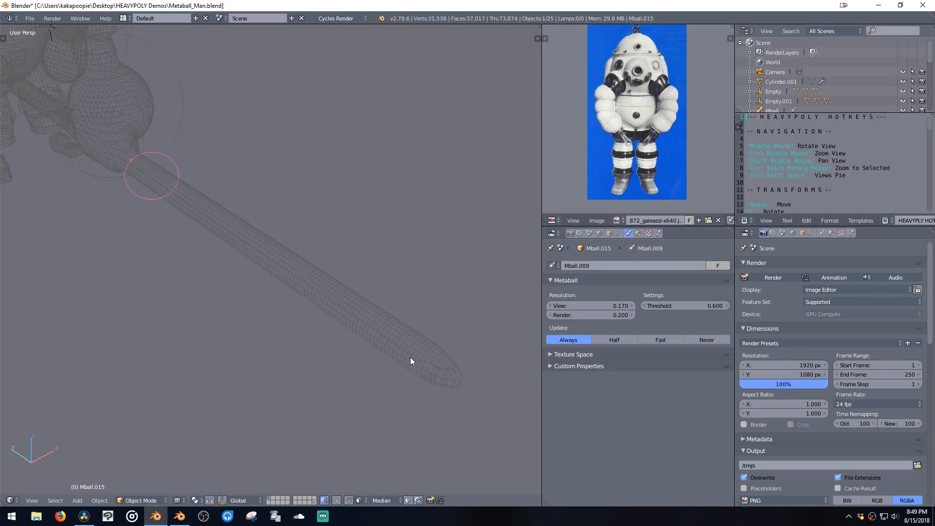
key("ctrl+z")
Step: Scale the barrel capsule's element along Y in Edit Mode
middle_click_drag(261, 207, 312, 240)
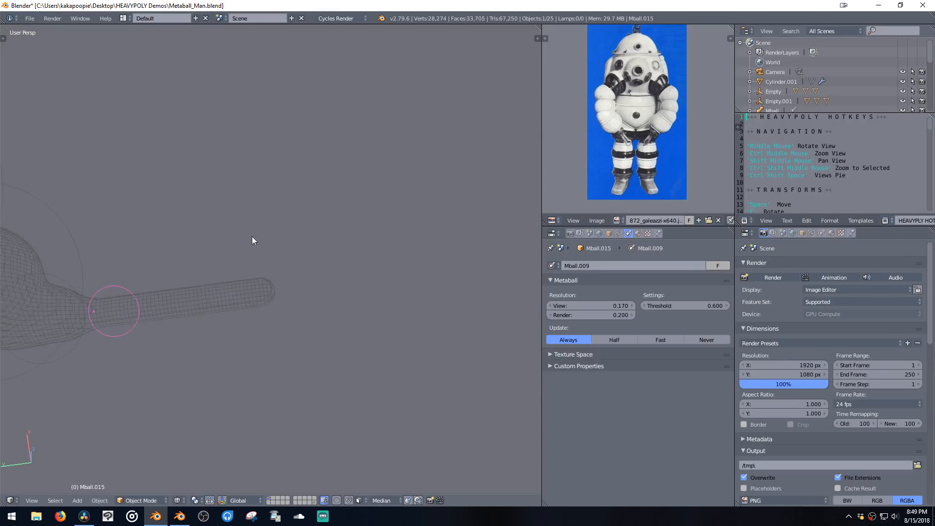
key("Tab")
middle_click_drag(146, 277, 233, 242, "shift")
left_click(414, 210)
key("s")
key("y")
left_click(345, 286)
Step: Place a copy of the barrel element above the barrel and scale it to about a third of its size
middle_click_drag(303, 192, 356, 171)
key("space")
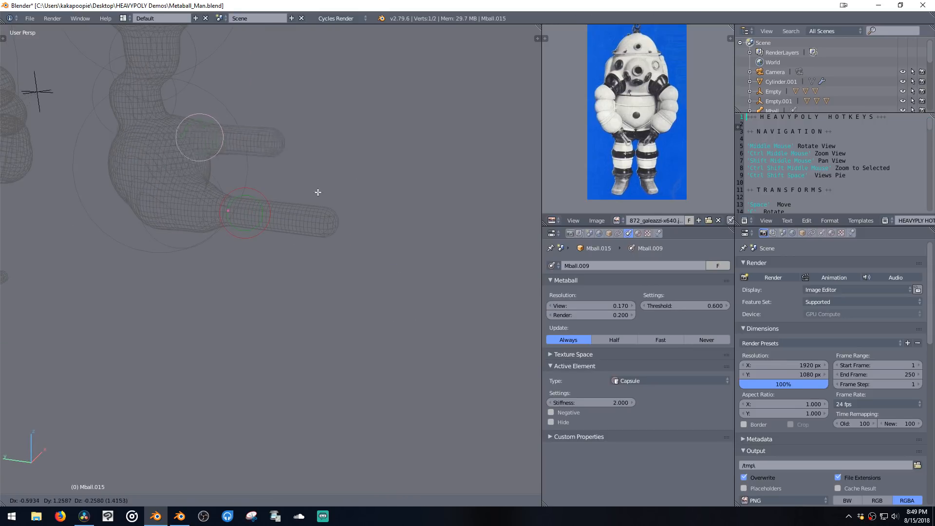
left_click(335, 200)
key("s")
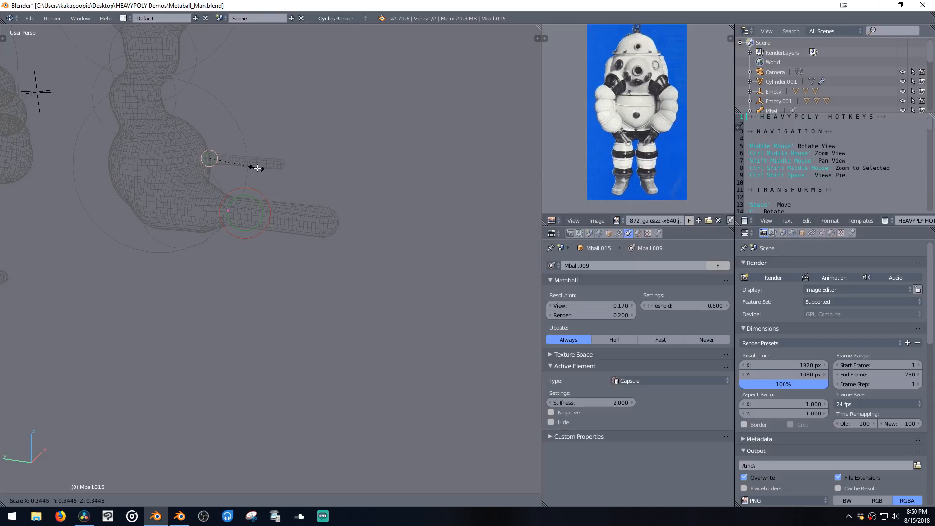
left_click(253, 167)
Step: Duplicate the thin barrel beside itself, check the pair in solid shading and return to Object Mode
mouse_move(253, 167)
middle_mouse_down()
mouse_move(234, 163)
mouse_move(214, 185)
mouse_move(194, 168)
mouse_move(210, 240)
middle_mouse_up()
key("shift+d")
left_click(242, 192)
key("z")
key("space")
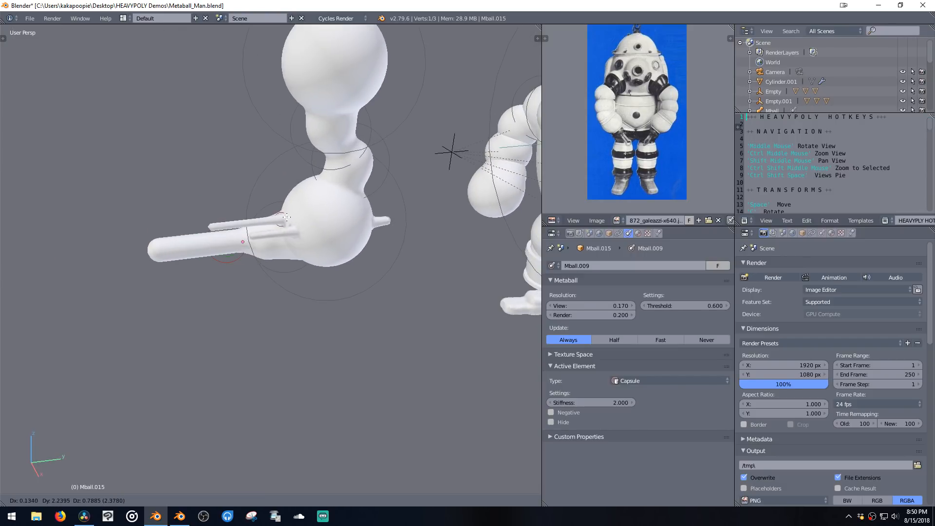
left_click(280, 225)
middle_click_drag(199, 184, 290, 197)
key("Tab")
left_click(298, 276)
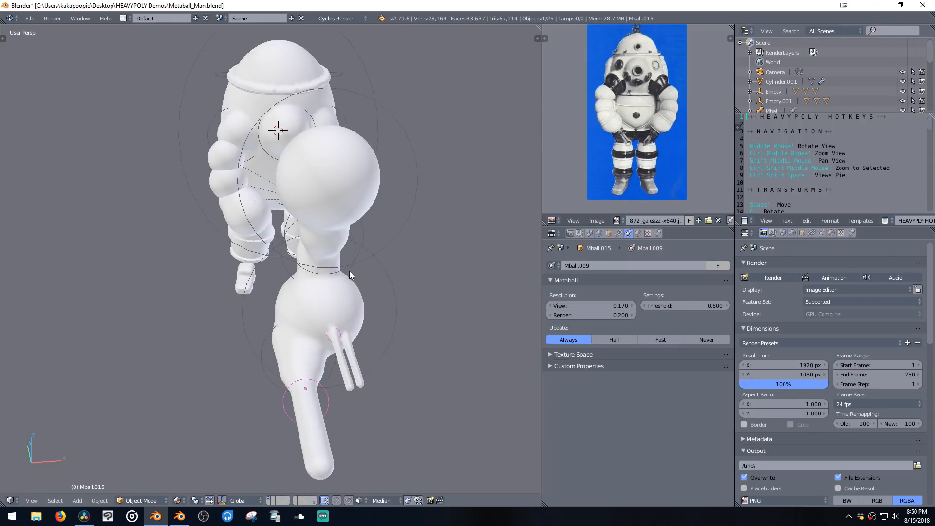
Step: Duplicate the upper large ball to its side along the shoulder and enlarge the copy
middle_click_drag(349, 271, 378, 255)
key("shift+d")
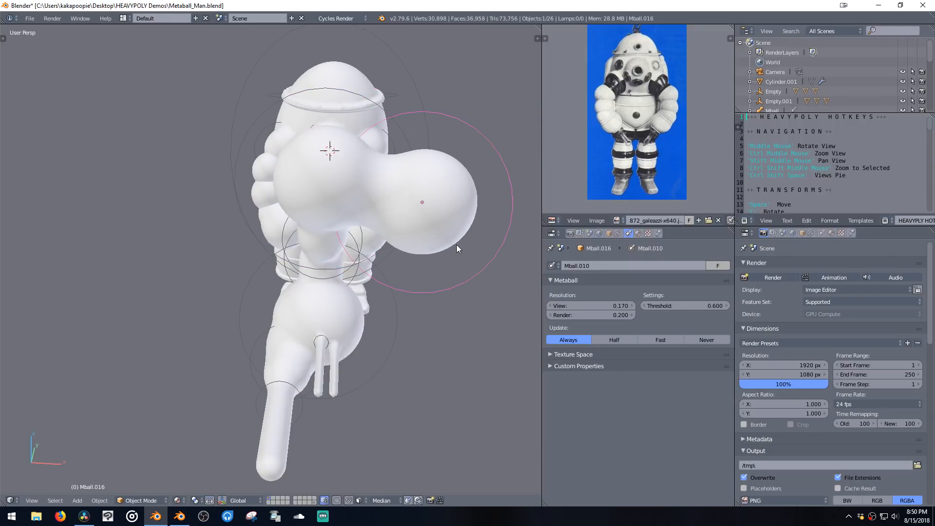
left_click(460, 263)
key("s")
left_click(469, 287)
Step: Reposition the enlarged ball along Y and along Z beside the upper large ball
key("space")
key("y")
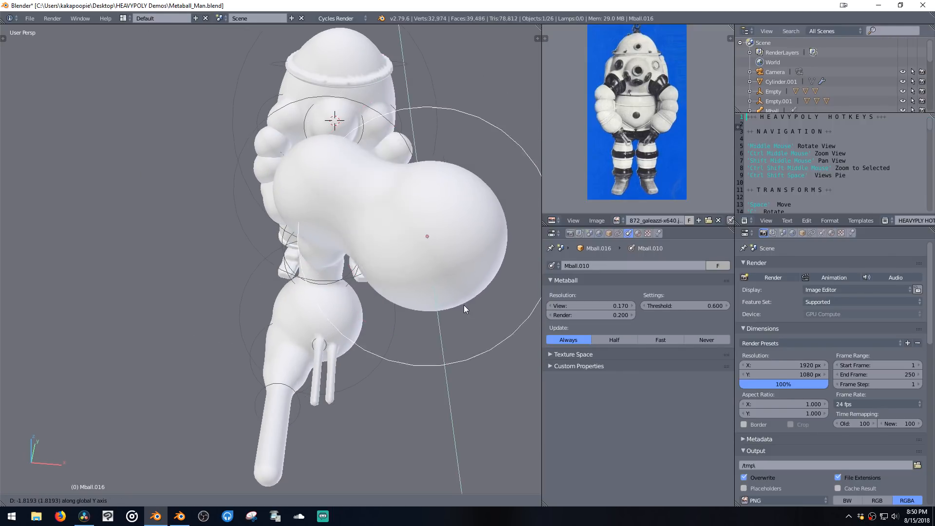
left_click(463, 307)
middle_click_drag(459, 288, 420, 224)
key("space")
key("z")
left_click(427, 255)
middle_click_drag(427, 255, 395, 264)
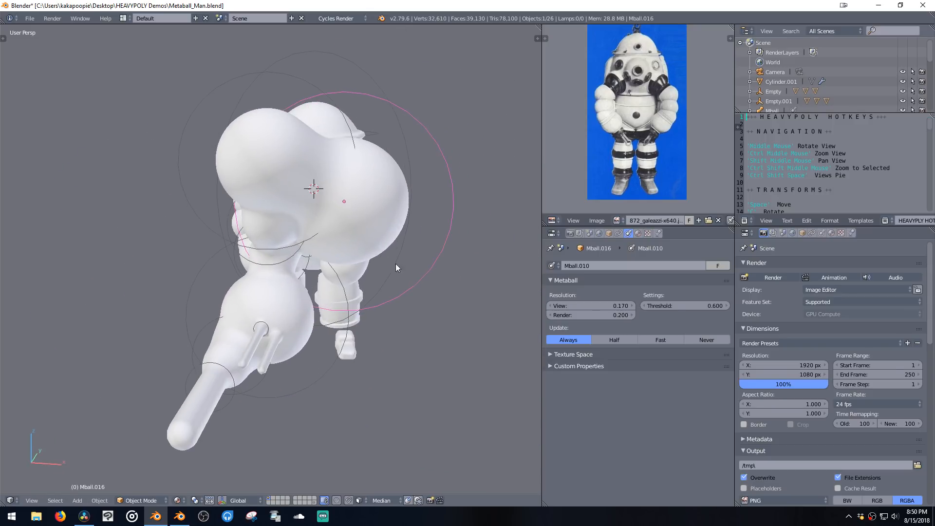
Step: Duplicate the enlarged ball outward from the arm and scale the copy up
key("shift+d")
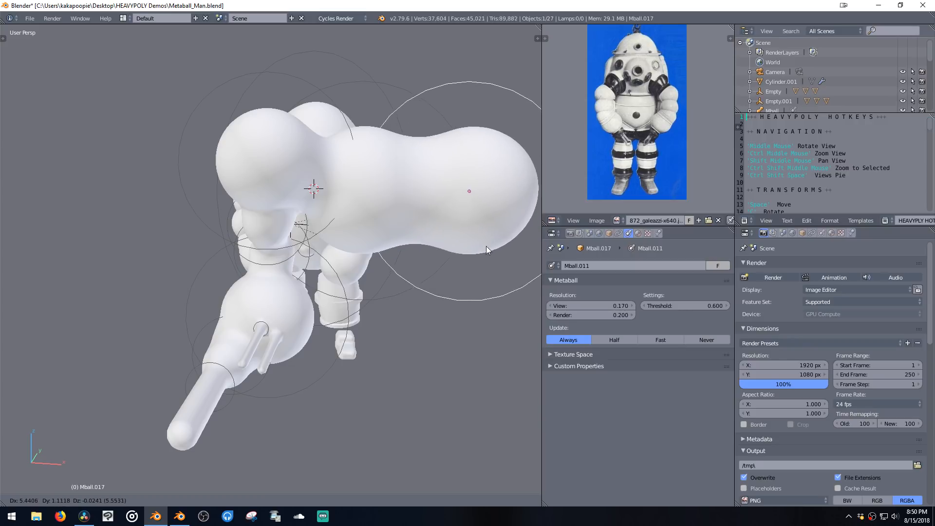
left_click(486, 247)
key("s")
left_click(492, 282)
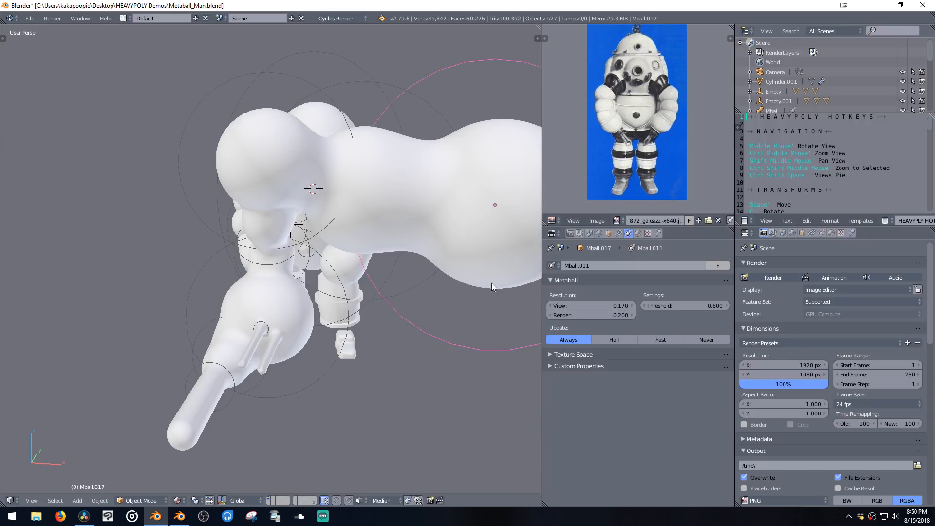
Step: Duplicate the largest ball along X to extend the chain and shrink the copy
middle_click_drag(492, 282, 424, 311)
key("shift+d")
key("x")
left_click(520, 285)
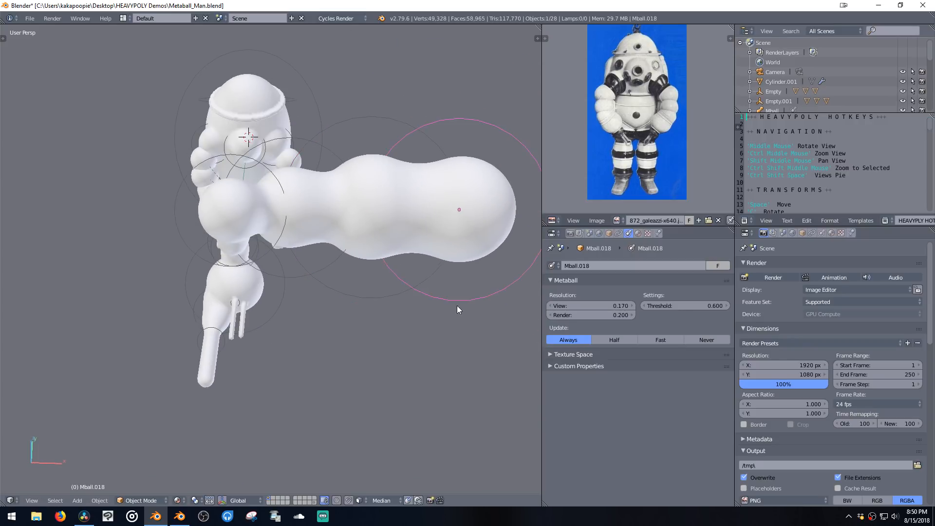
key("s")
left_click(448, 268)
Step: Duplicate the chain's end ball and position the copy at the far end
middle_click_drag(448, 267, 430, 204)
key("shift+d")
left_click(443, 244)
key("space")
left_click(430, 248)
Step: Resize the new end ball and adjust its position so it angles up from the chain
key("space")
left_click(303, 219)
key("s")
left_click(312, 228)
key("space")
left_click(312, 225)
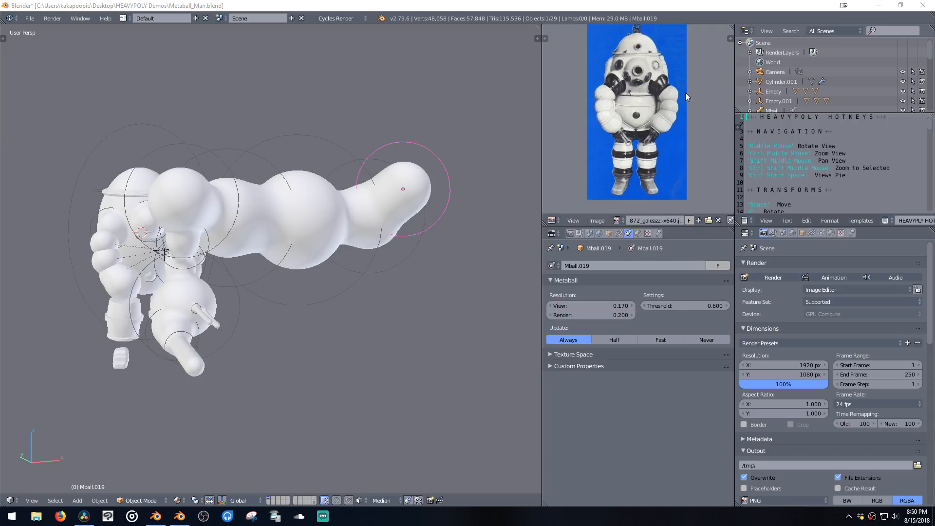
Step: Duplicate the end ball along Y, shrink the copy and fit it against the chain
scroll(681, 109, "up", 3)
middle_click_drag(681, 109, 679, 139)
scroll(677, 134, "down", 2)
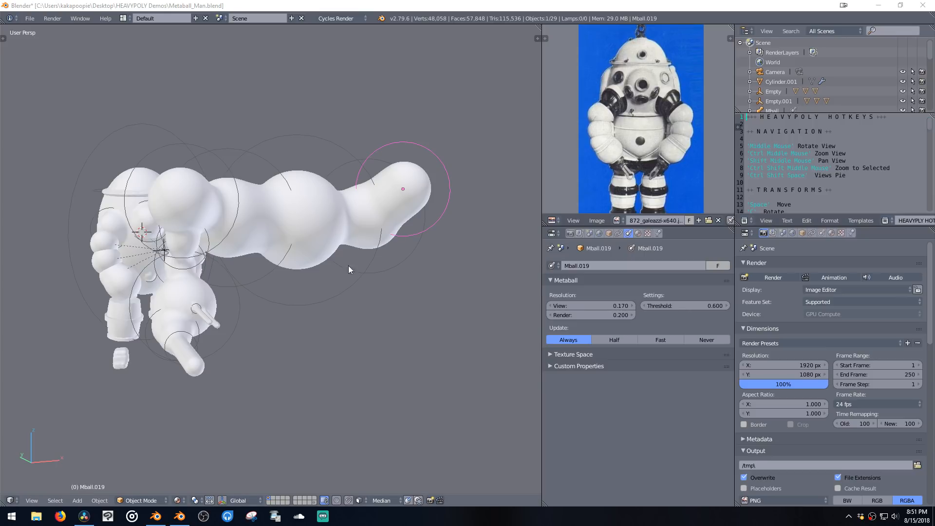
middle_click_drag(428, 286, 352, 291)
key("shift+d")
key("y")
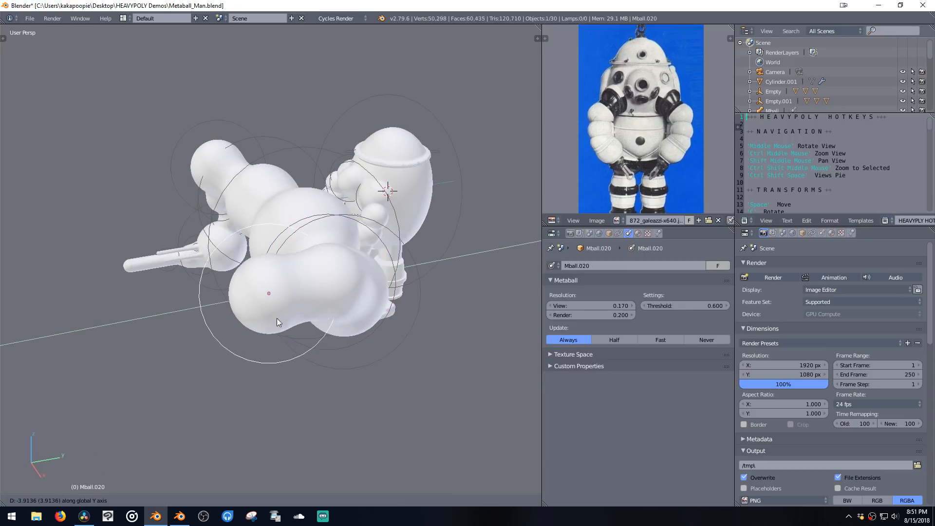
left_click(288, 336)
key("s")
left_click(308, 335)
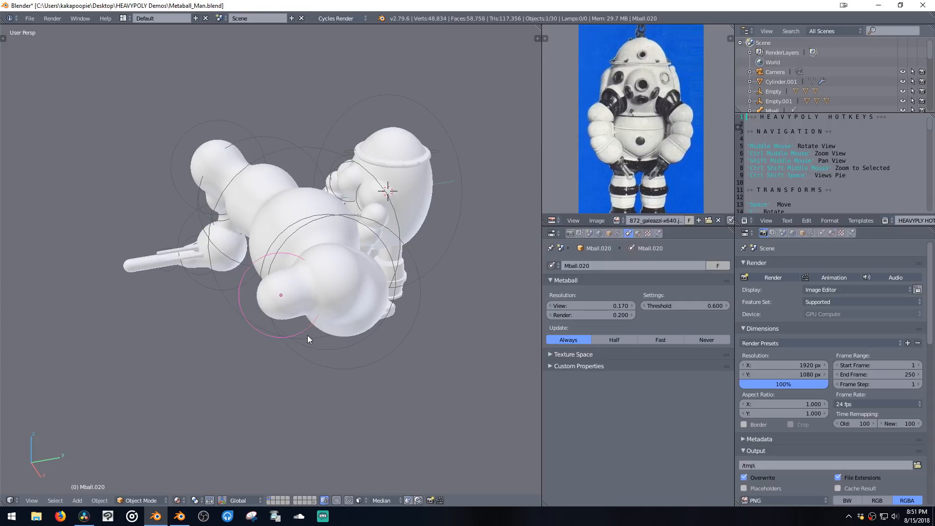
middle_click_drag(307, 335, 445, 306)
key("space")
left_click(398, 317)
Step: Duplicate the small end ball and place the copy just below it
key("shift+d")
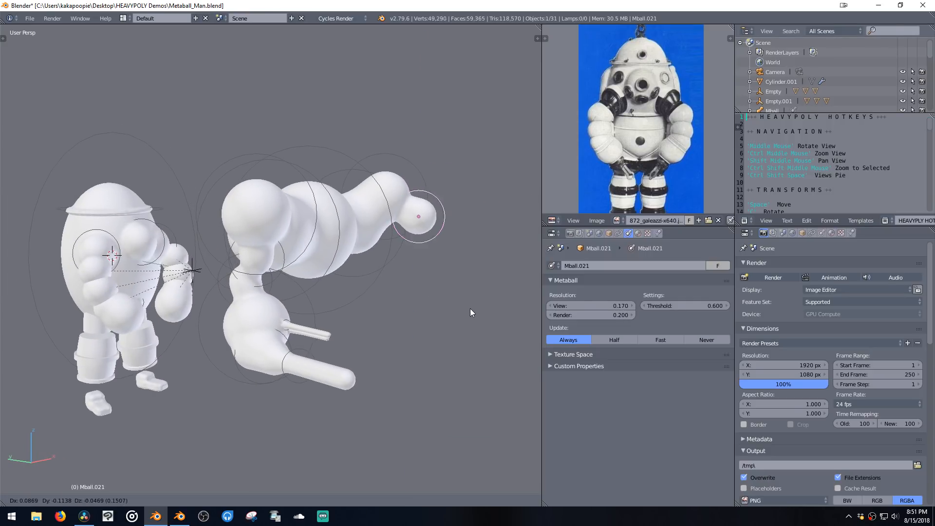
key("x")
left_click(458, 313)
key("g")
left_click(460, 342)
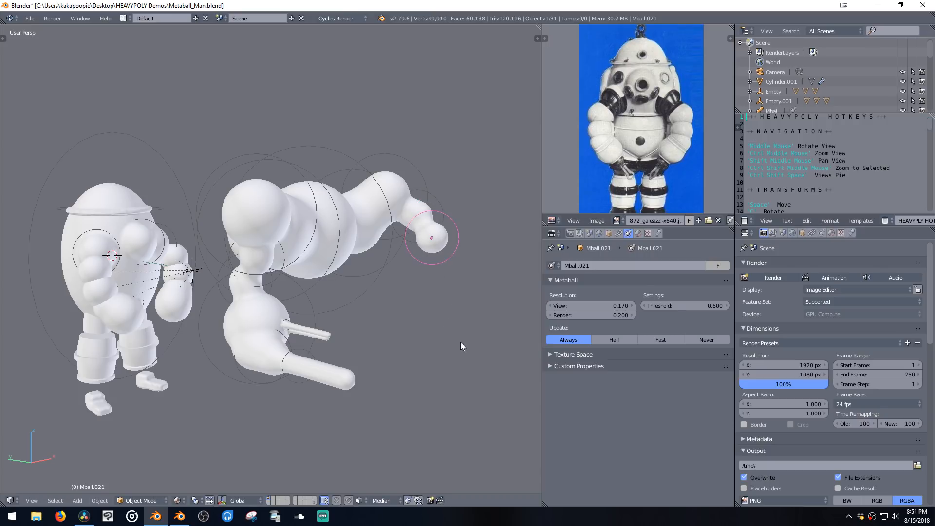
Step: Enlarge the lowest ball of the chain and move it beneath the small joint ball
key("v")
left_click(487, 385)
key("space")
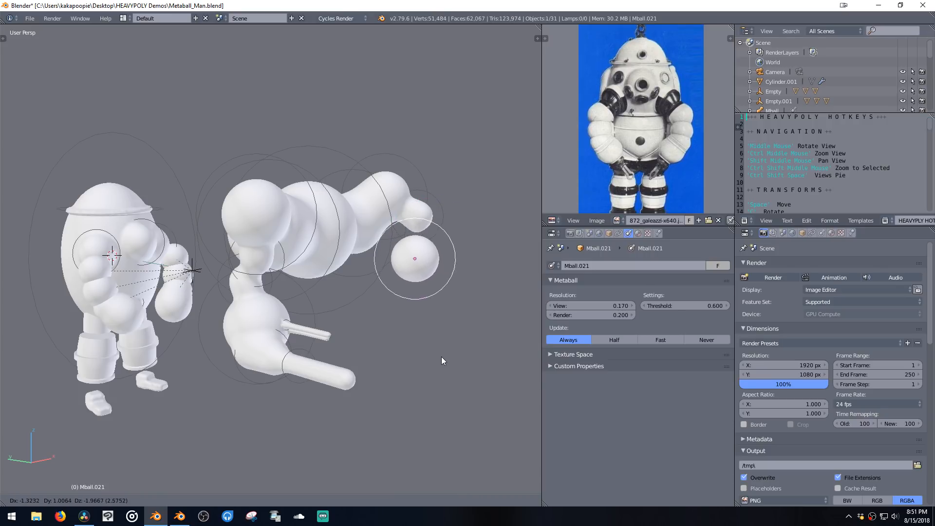
left_click(441, 356)
Step: Duplicate the lowest ball down and inward from the chain and shrink the copy
middle_click_drag(441, 340, 402, 346)
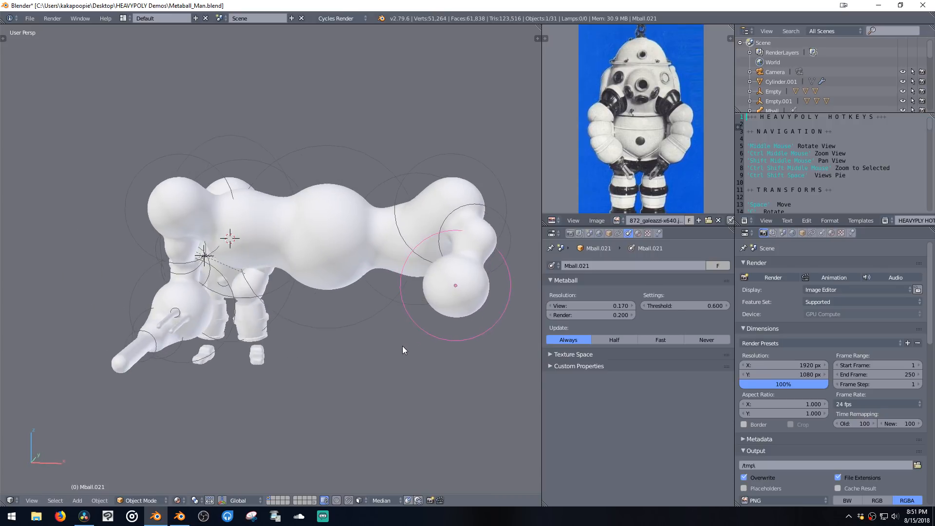
key("shift+d")
left_click(355, 407)
key("v")
left_click(399, 380)
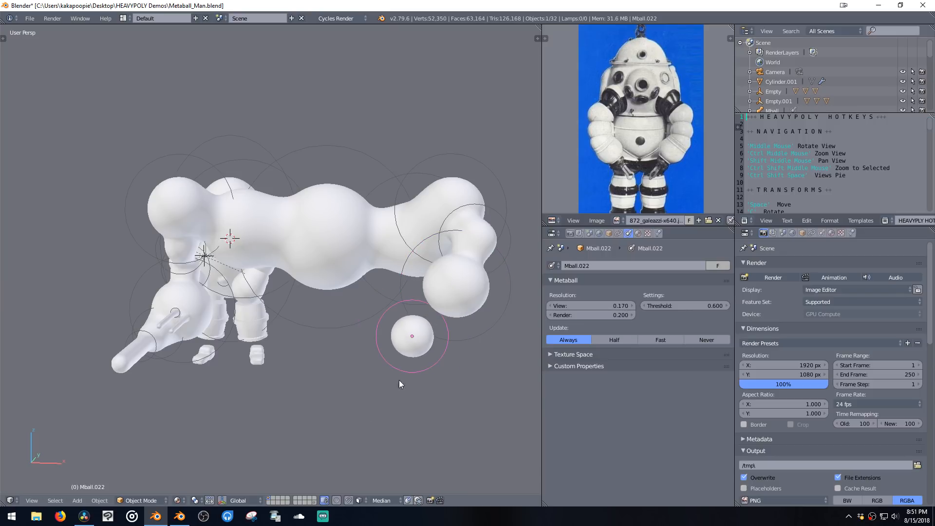
Step: Move the shrunken ball up against the lowest ball of the chain so it ends the arm
middle_click_drag(398, 380, 395, 385)
key("space")
left_click(413, 373)
Step: Add a metaball capsule, rotate it about Z and move it along Y toward the torso
middle_click_drag(406, 339, 344, 321)
middle_click_drag(335, 218, 283, 273)
key("shift+a")
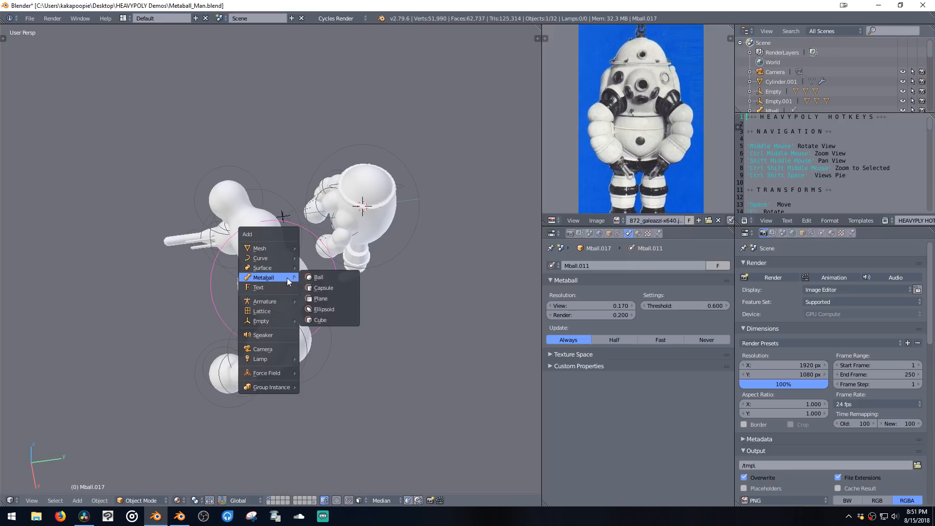
mouse_move(276, 273)
left_click(322, 288)
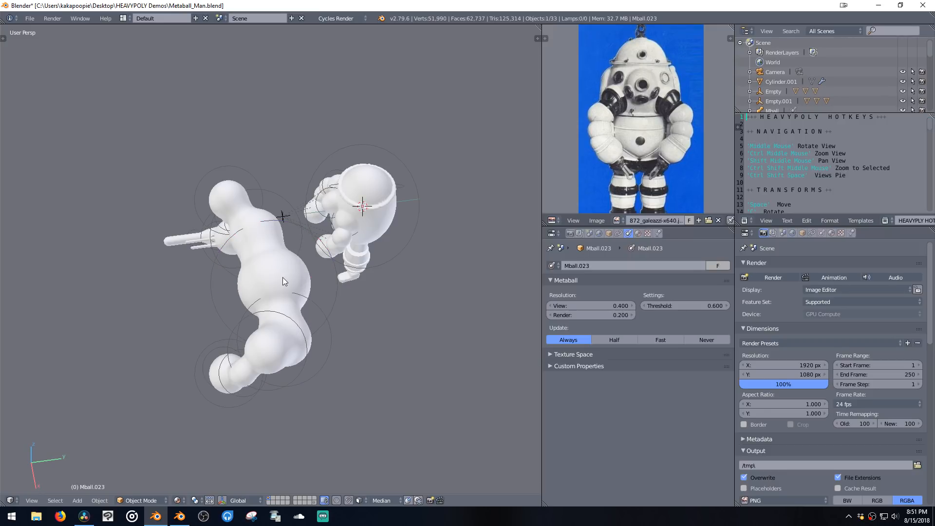
key("space")
key("y")
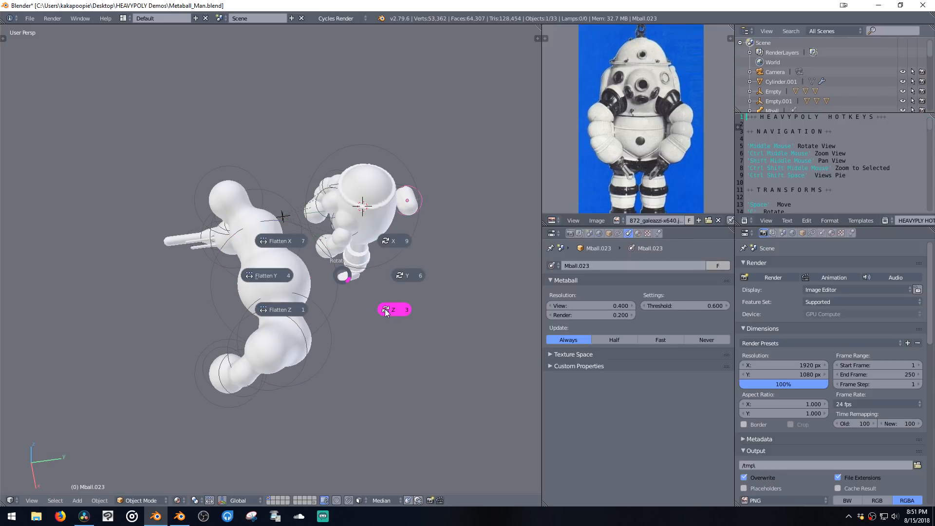
left_click(255, 276)
Step: Move the capsule along X and Y to line it up with the centre of the torso
key("space")
key("x")
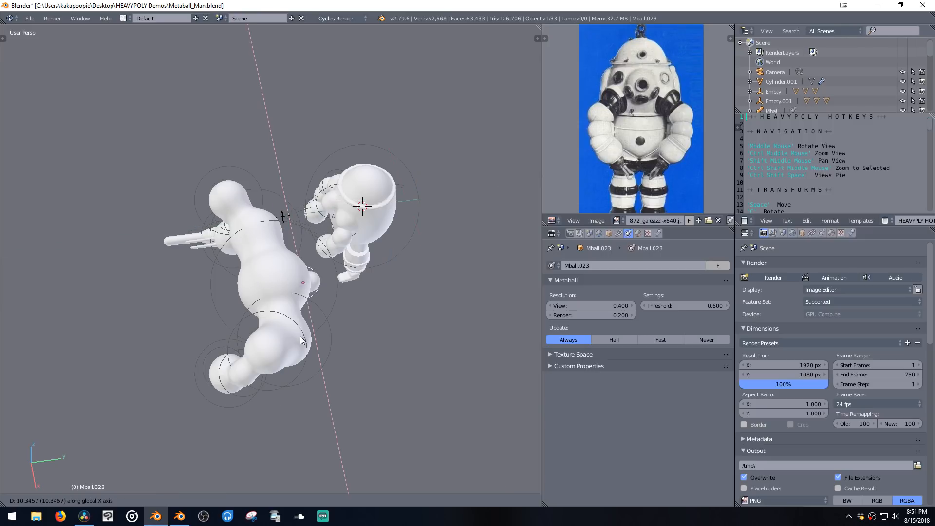
left_click(300, 336)
key("space")
key("y")
left_click(317, 322)
Step: Raise the capsule along Z, enlarge it into a big body and shift it along Y over the torso
middle_click_drag(317, 322, 300, 252)
key("s")
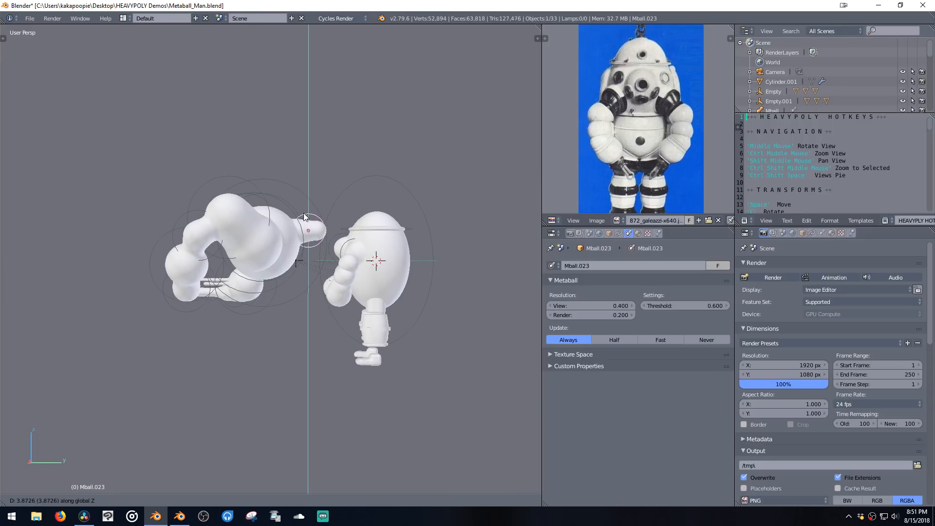
left_click(360, 246)
middle_click_drag(359, 246, 360, 241)
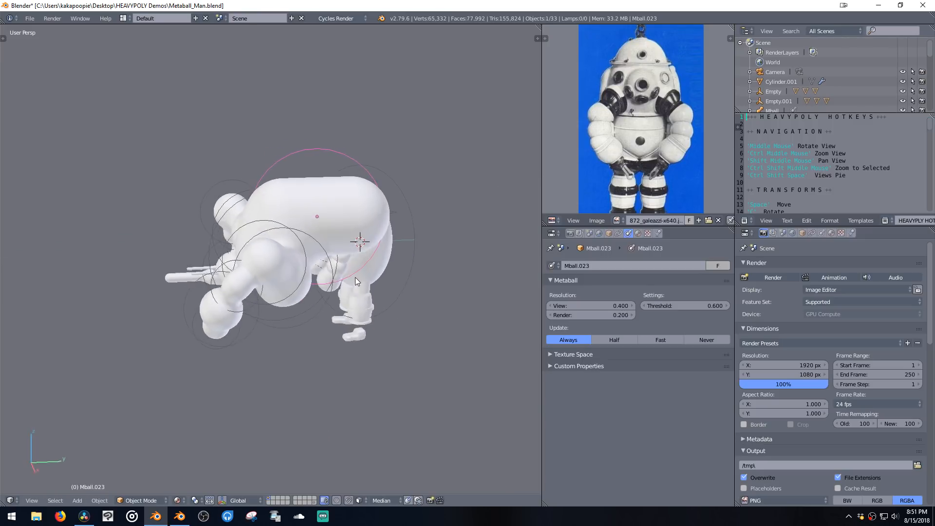
key("space")
key("y")
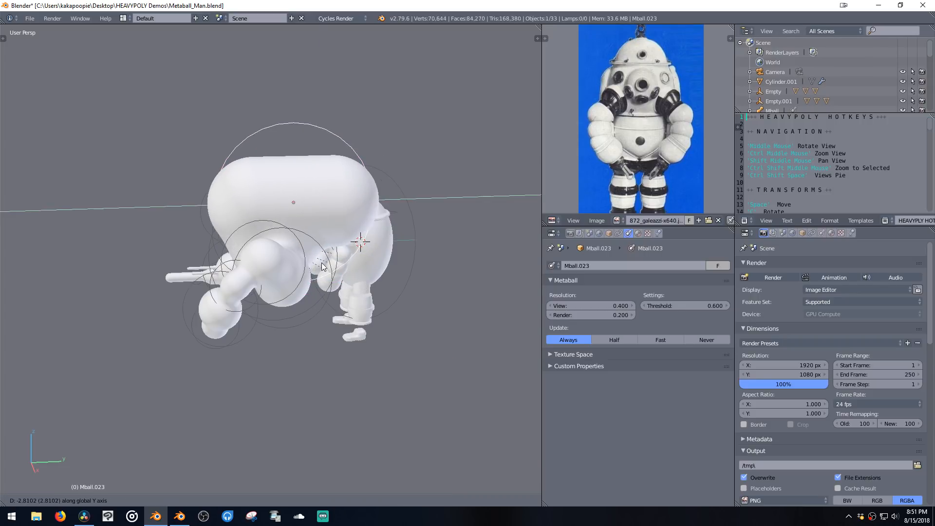
left_click(343, 270)
Step: Scale the capsule's influence in Edit Mode until its stiffness is about 4.247, then return to Object Mode
middle_click_drag(343, 270, 340, 277)
key("Tab")
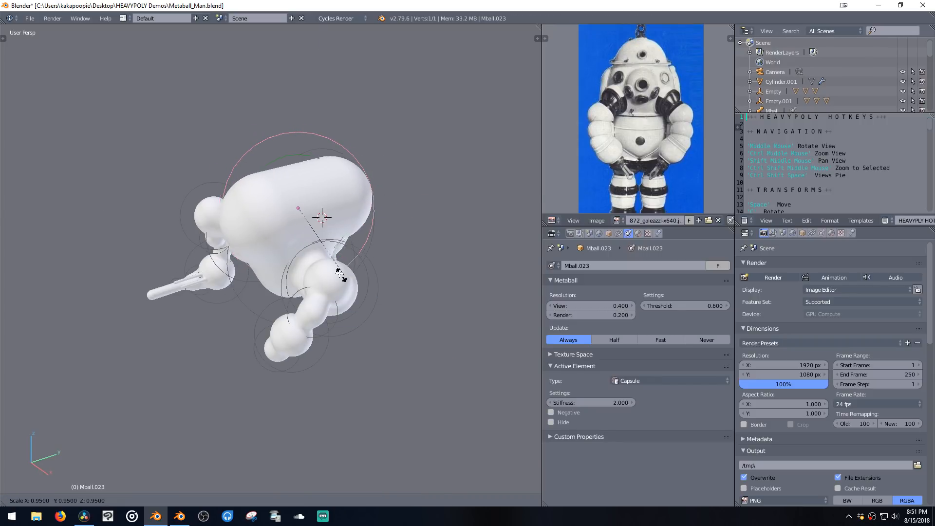
key("alt+s")
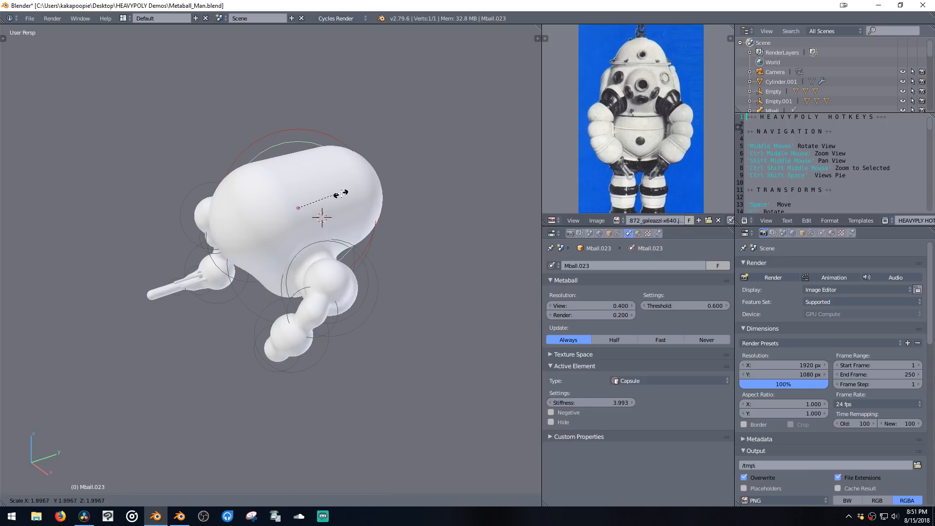
middle_click_drag(356, 203, 407, 202)
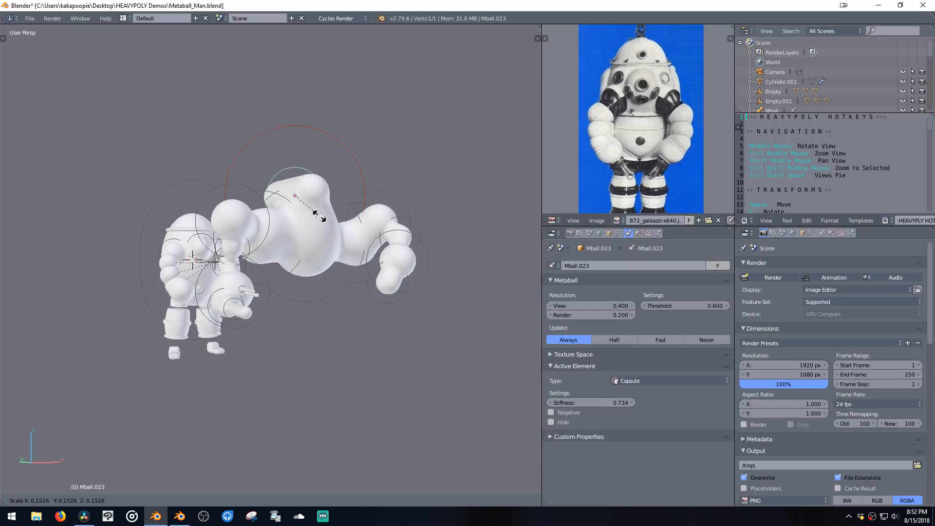
left_click(319, 216)
middle_click_drag(336, 219, 319, 232)
key("v")
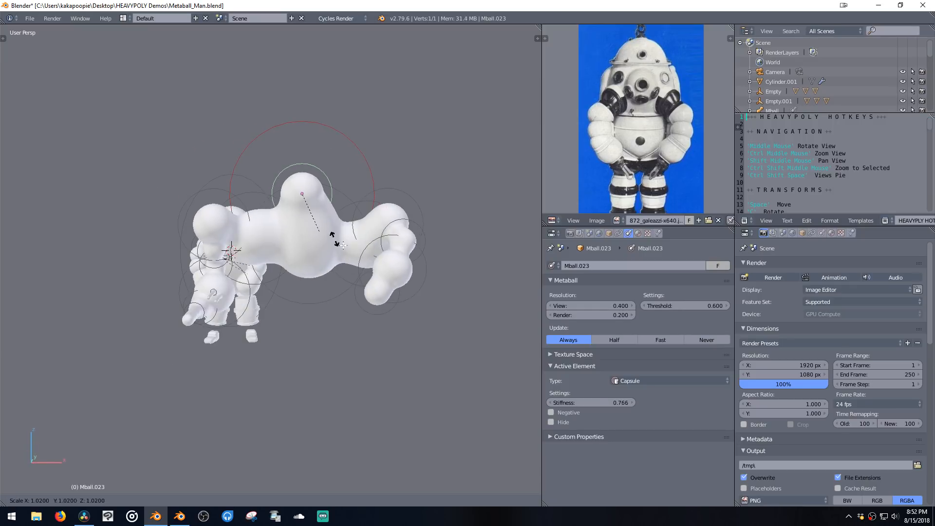
left_click(423, 335)
middle_click_drag(430, 337, 368, 305)
key("v")
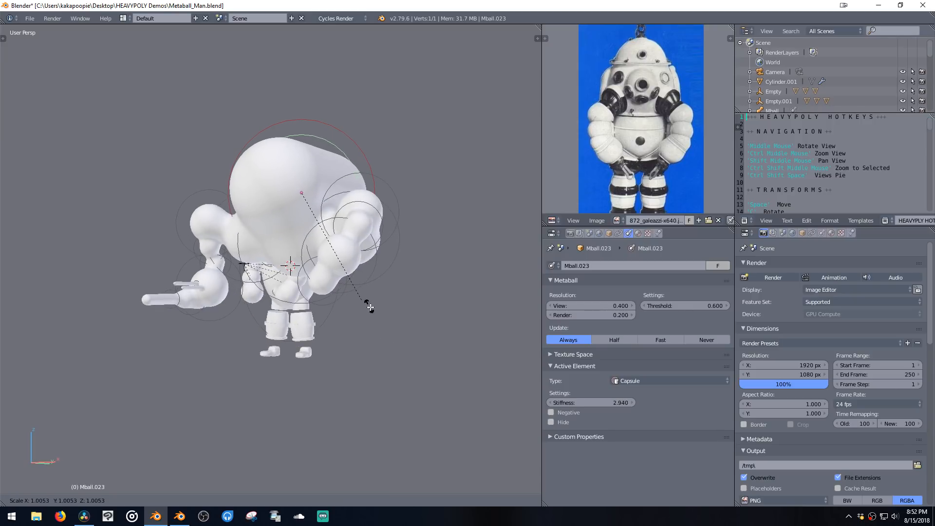
left_click(398, 336)
middle_click_drag(398, 337, 428, 276)
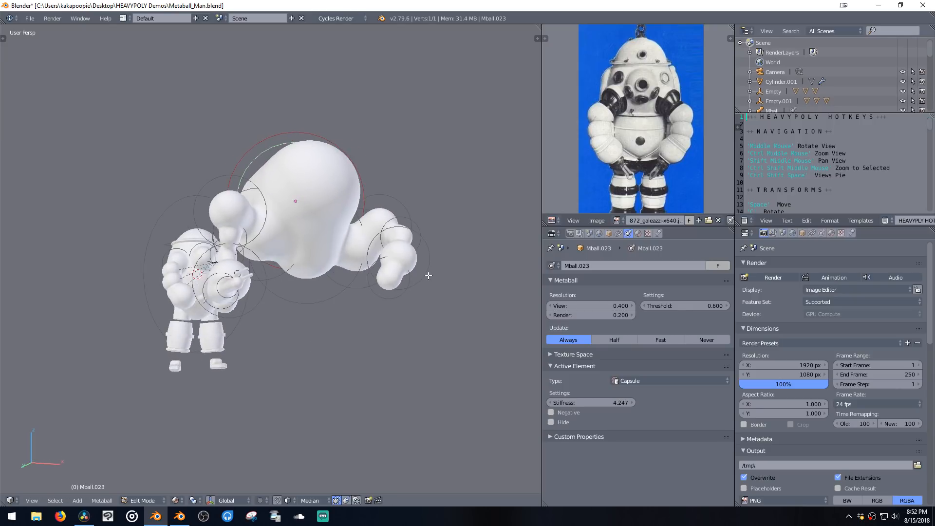
key("Tab")
Step: Tilt the body capsule so its rear end sits higher than its front, and adjust its height along Z
middle_click_drag(423, 349, 387, 310)
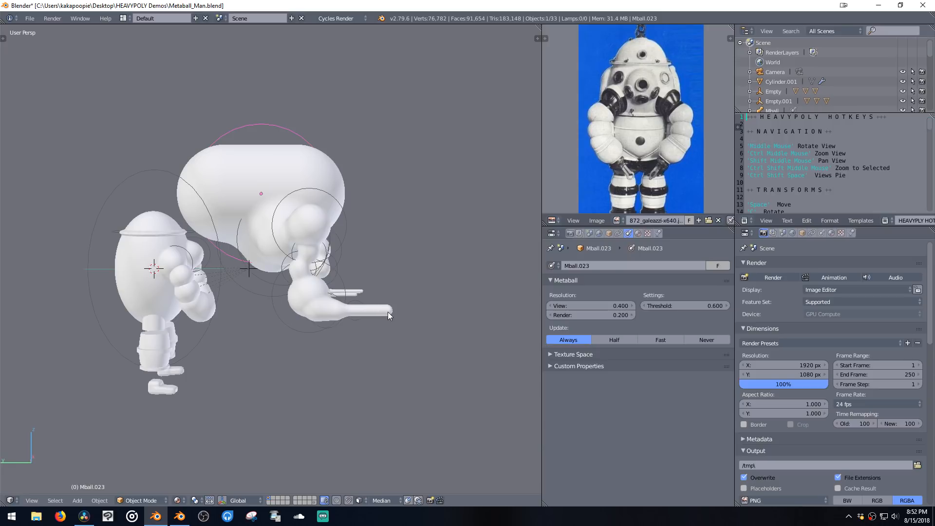
key("s")
right_click(382, 362)
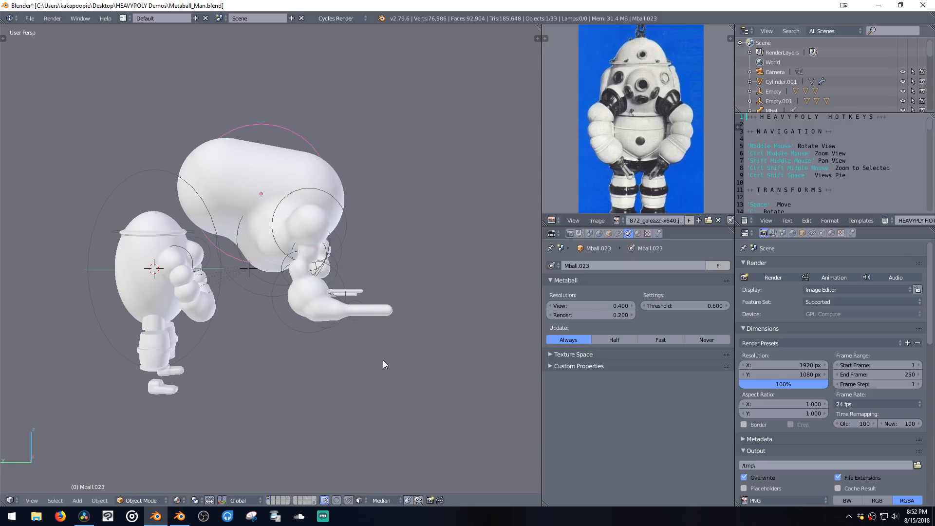
key("g")
key("z")
left_click(382, 355)
mouse_move(381, 355)
middle_mouse_down()
mouse_move(343, 323)
mouse_move(338, 338)
mouse_move(379, 346)
middle_mouse_up()
Step: Duplicate the two barrel capsules of the gun hand forward along Y in Edit Mode and shrink the copies into thinner barrels
left_click(294, 328)
left_click(291, 332)
left_click(296, 330)
left_click(294, 329)
key("Tab")
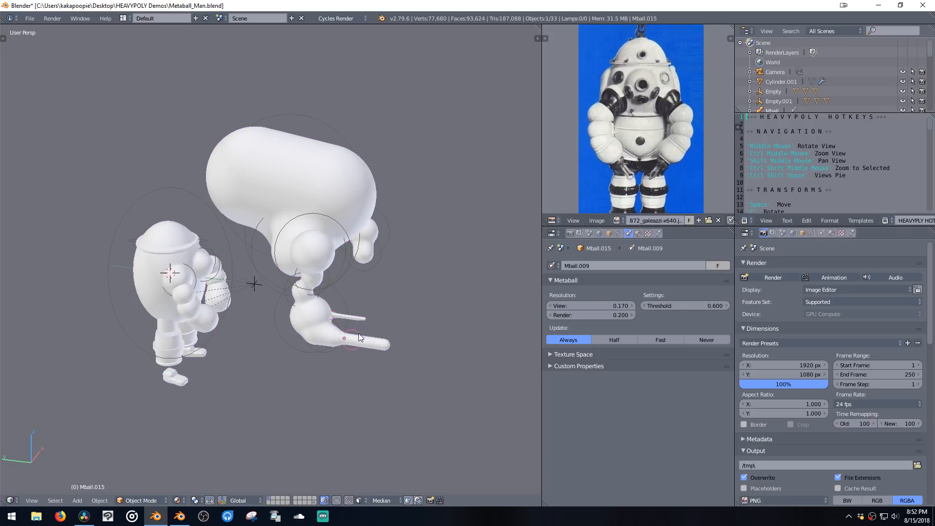
key("shift+d")
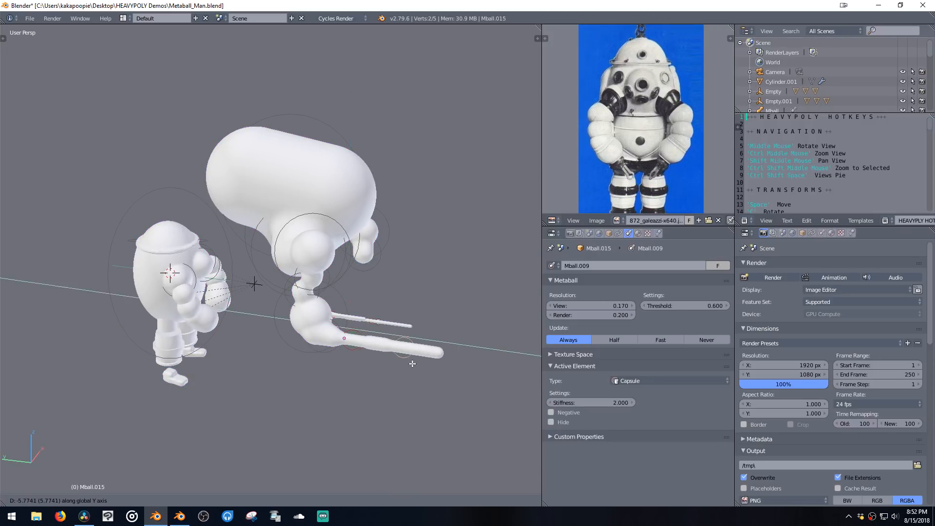
left_click(413, 359)
key("s")
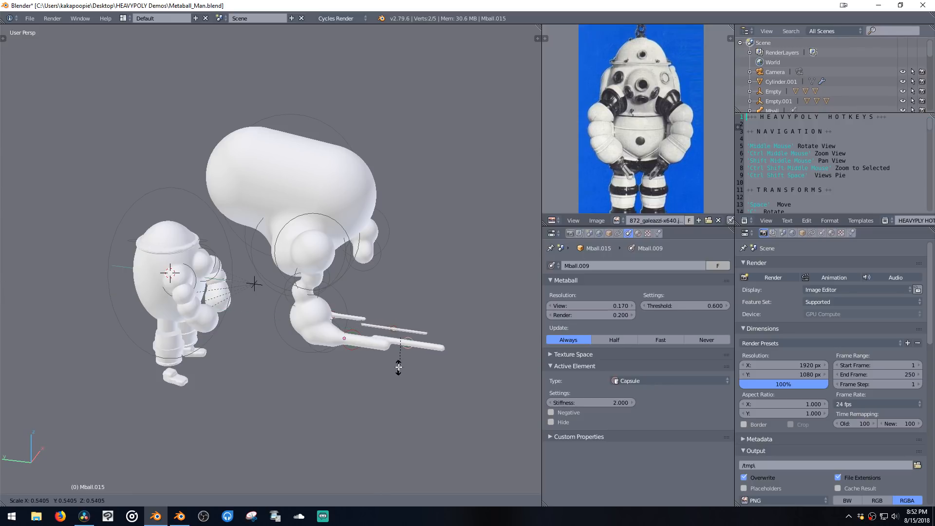
left_click(393, 345)
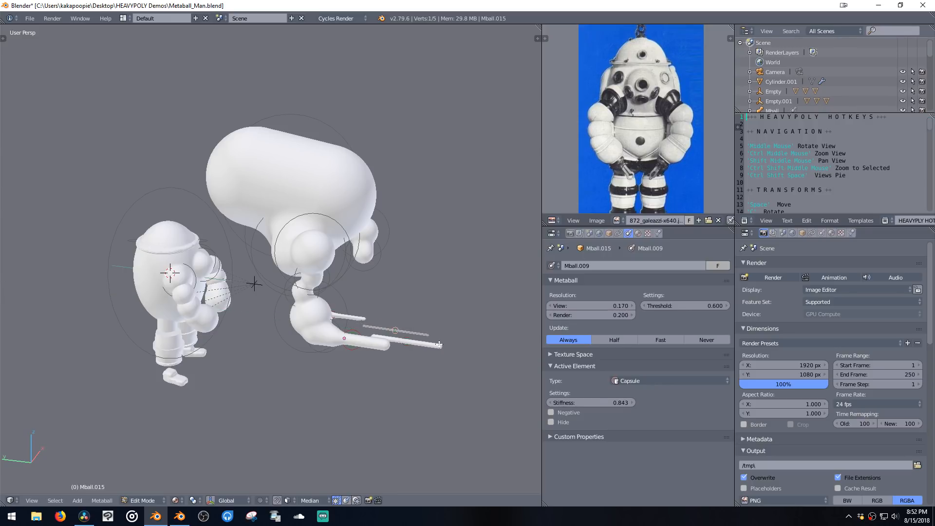
Step: Move the smaller duplicated barrel back along Y, resize it and place it beside the gun hand
key("s")
key("y")
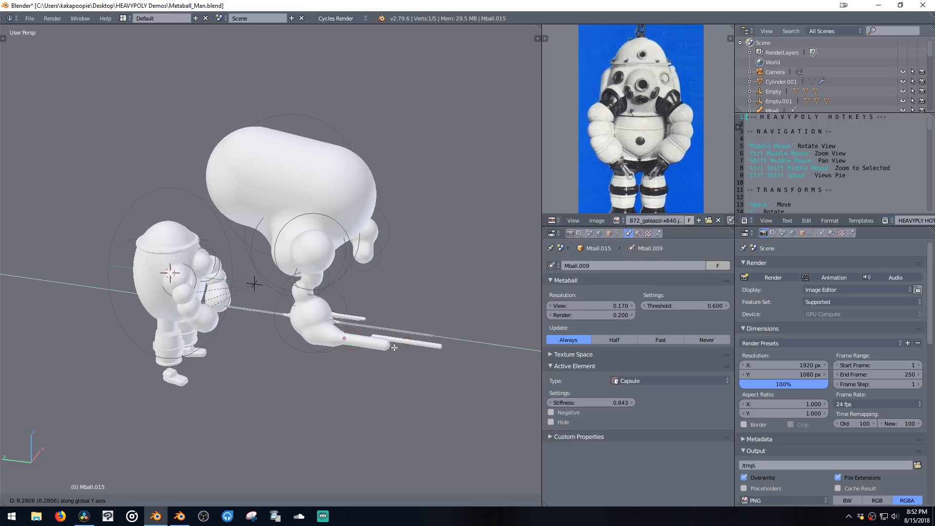
left_click(353, 330)
key("s")
key("y")
left_click(389, 340)
middle_click_drag(390, 340, 302, 302)
key("g")
left_click(302, 307)
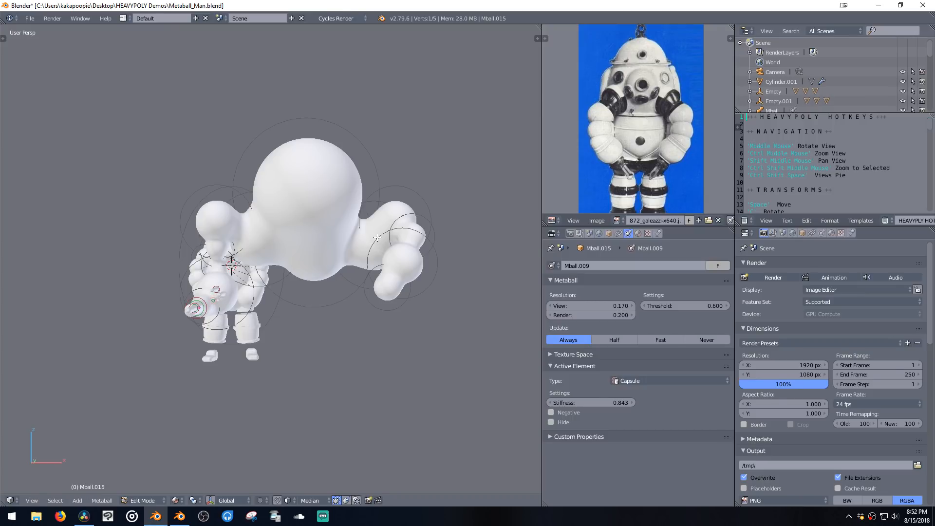
Step: Duplicate the small joint ball of the arm without a gun and place the copy at that arm's lower end
middle_click_drag(327, 251, 370, 271)
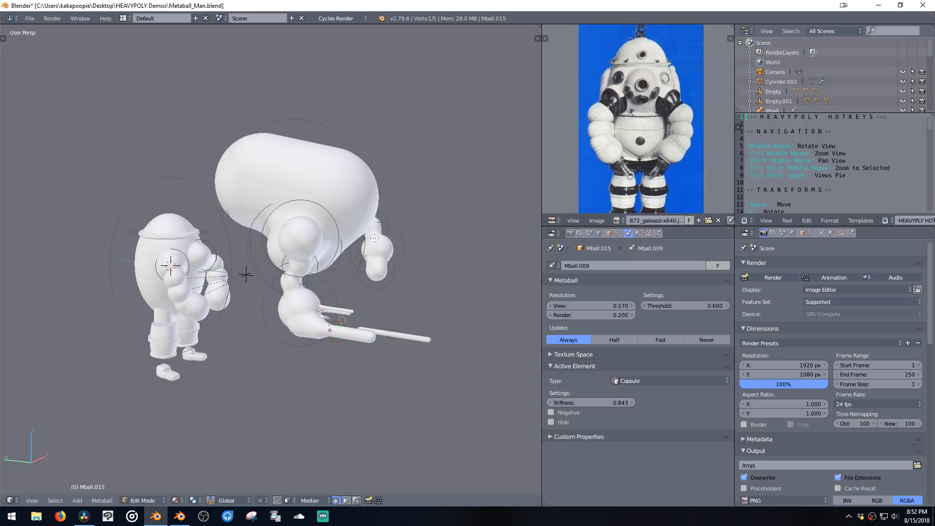
key("Tab")
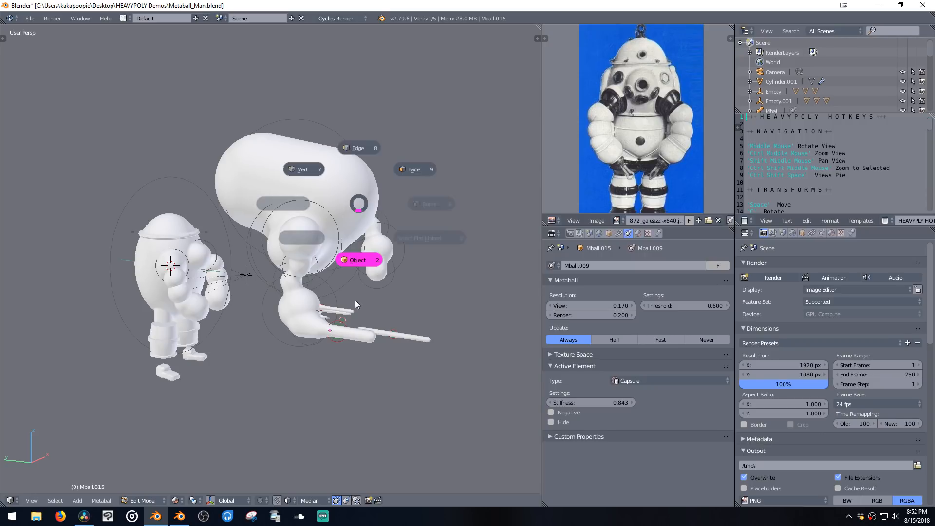
left_click(355, 300)
left_click(351, 150)
middle_click_drag(373, 190, 433, 253)
left_click(415, 215)
key("shift+d")
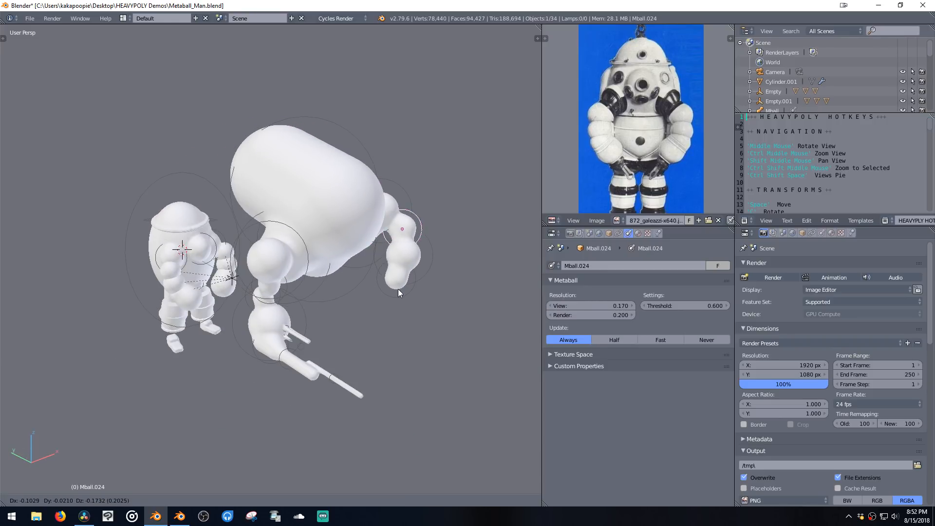
left_click(420, 308)
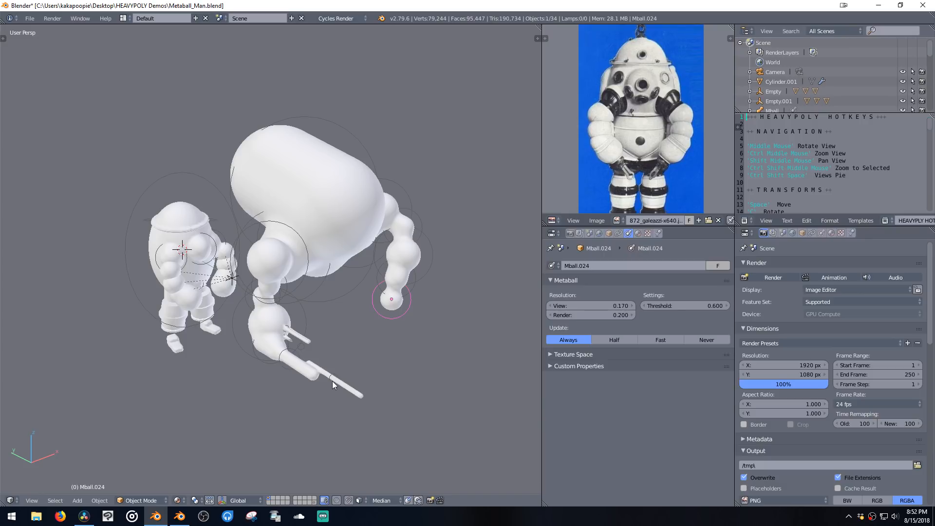
Step: Duplicate the gun metaball along X and align the copy with the end of the opposite arm
middle_click_drag(332, 380, 331, 357)
key("Tab")
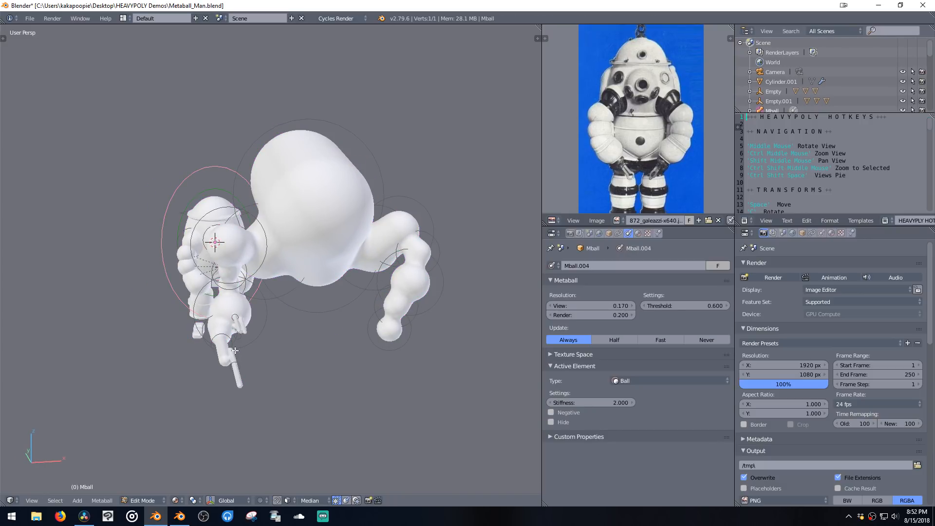
key("Tab")
left_click(235, 372)
key("shift+d")
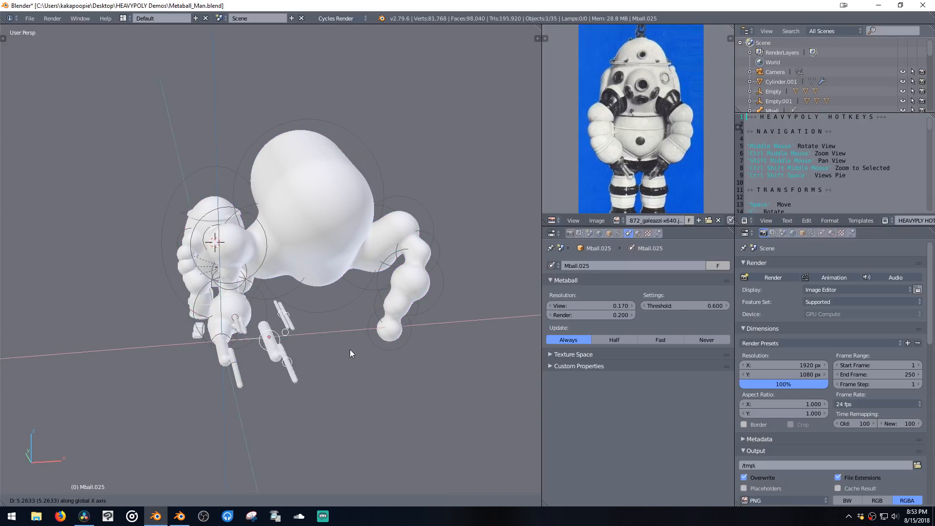
left_click(424, 330)
key("space")
key("x")
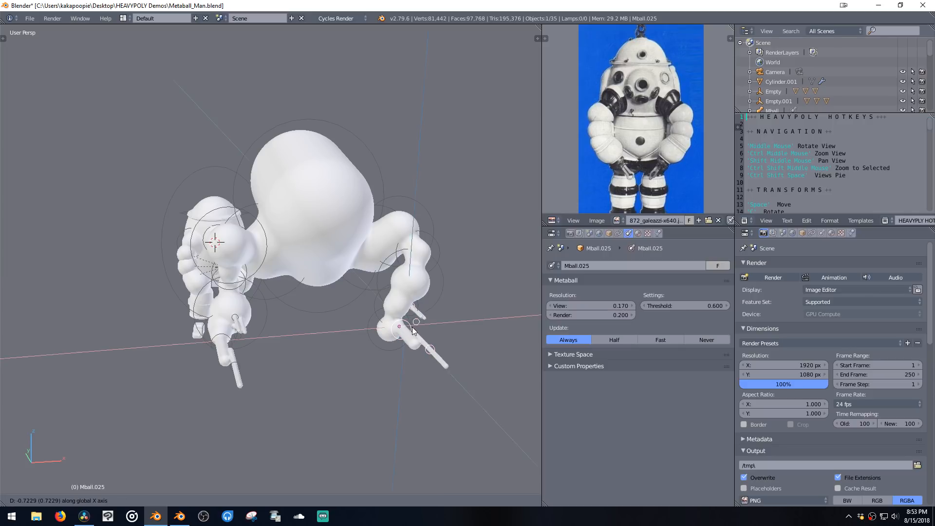
left_click(408, 336)
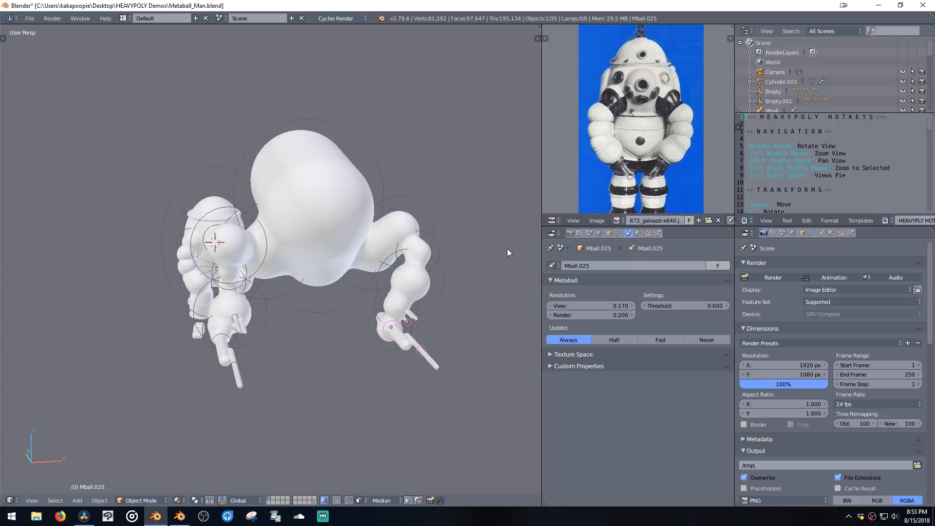
Step: Switch the viewport to solid shading to inspect the figure with both gun arms
key("z")
mouse_move(357, 227)
middle_mouse_down()
mouse_move(395, 202)
mouse_move(287, 218)
mouse_move(357, 206)
middle_mouse_up()
key("z")
key("z")
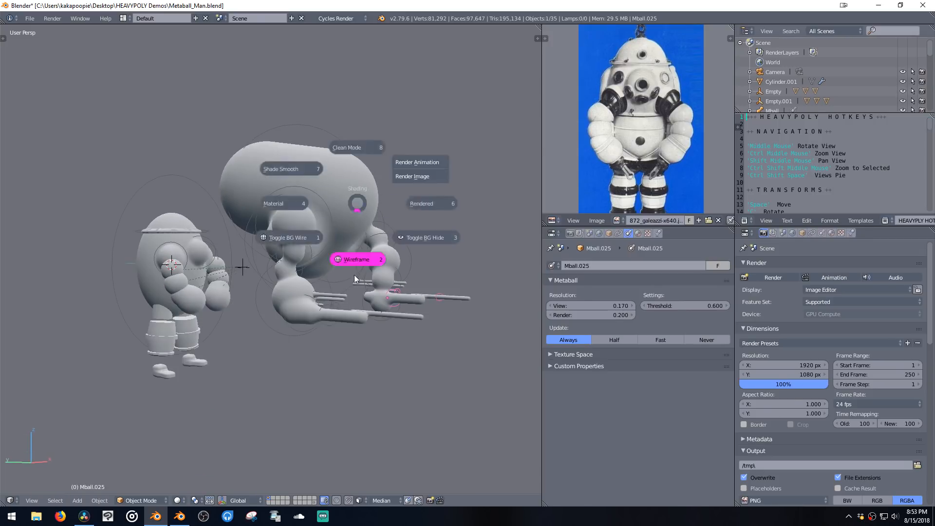
key("z")
middle_click_drag(349, 267, 313, 231)
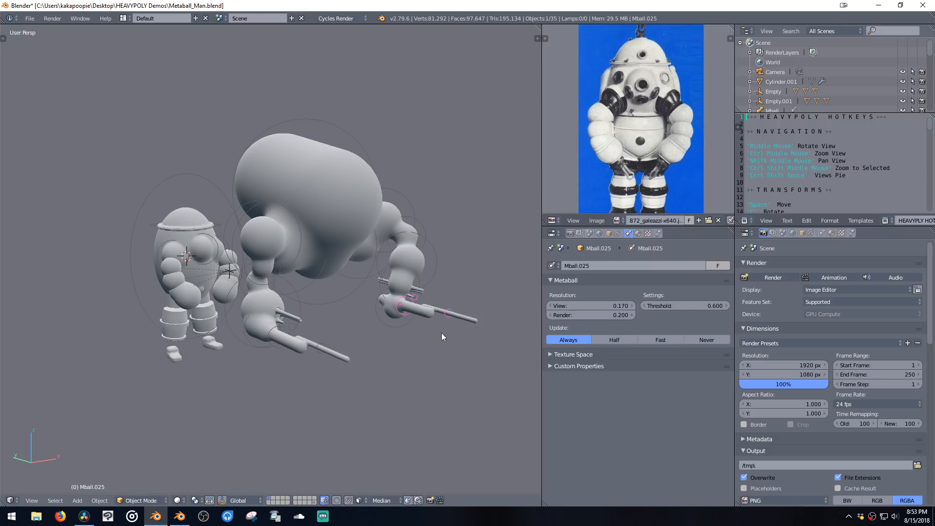
Step: Duplicate the thin barrel element of the second gun along Y, place the copy and return to Object Mode
left_click(448, 309)
key("Tab")
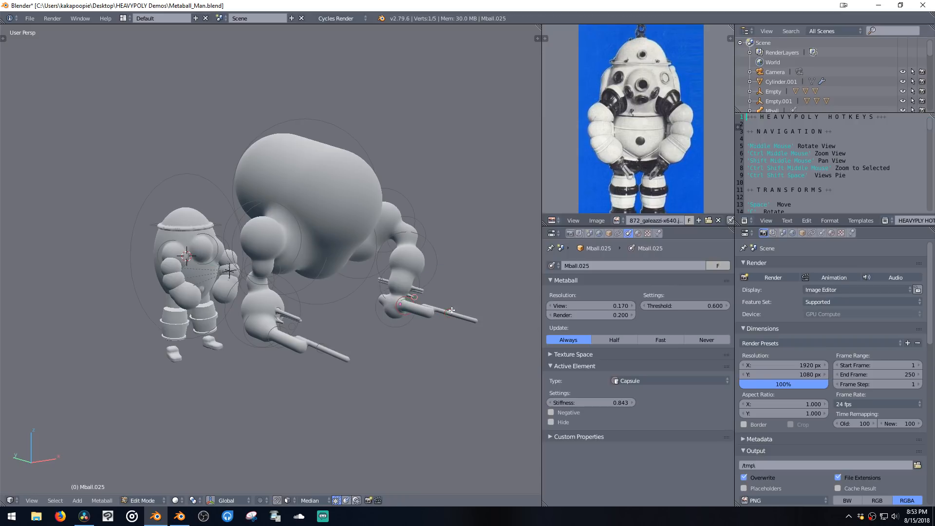
middle_click_drag(458, 324, 413, 330)
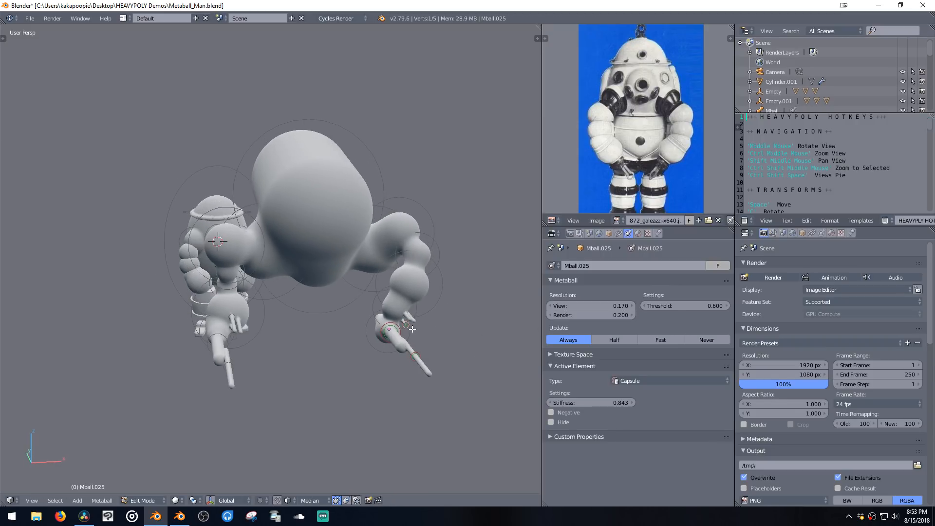
key("shift+d")
key("y")
left_click(443, 377)
middle_click_drag(455, 401, 528, 317)
key("space")
left_click(297, 312)
key("ctrl+space")
left_click(328, 284)
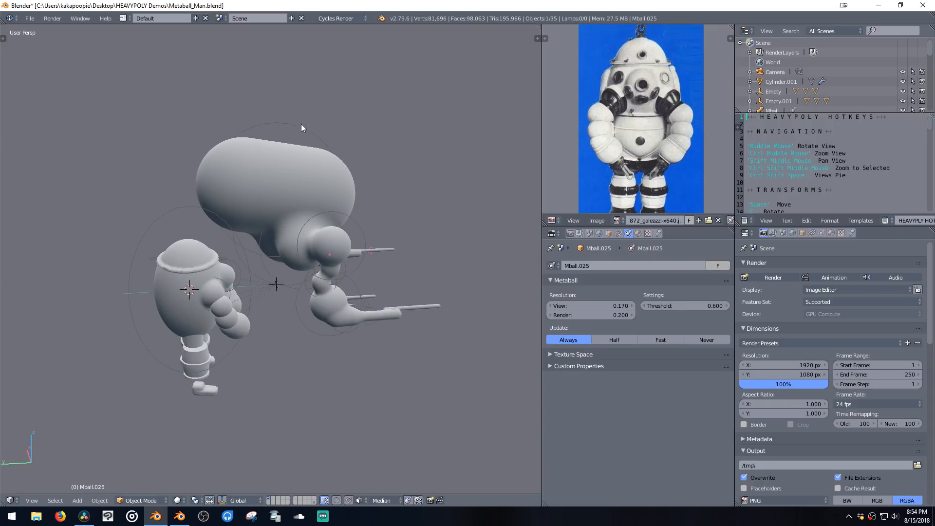
Step: Duplicate the big body capsule in Edit Mode and place the copy behind it to lengthen the body
left_click(301, 125)
key("ctrl+space")
left_click(348, 125)
middle_click_drag(276, 197, 259, 209, "shift")
key("space")
left_click(241, 209)
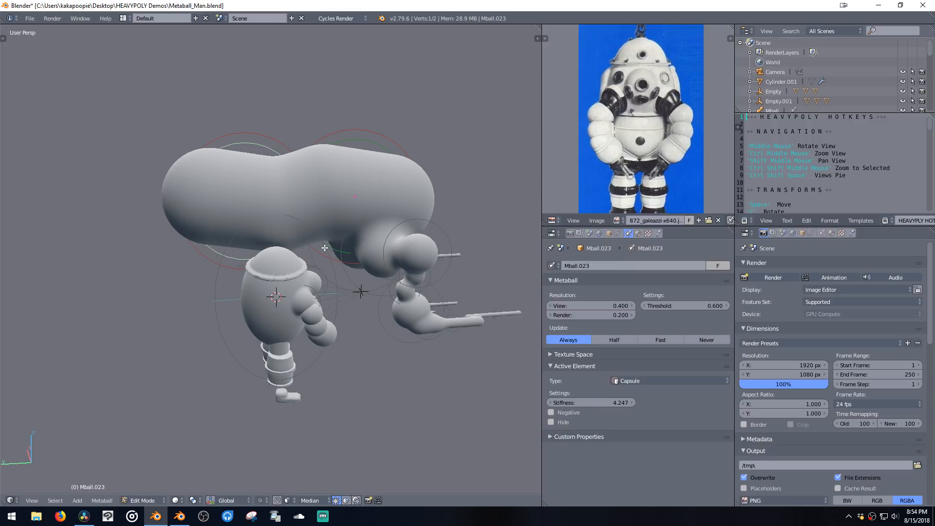
Step: Scale up the rear body capsule and adjust its height along Z to blend with the main body
key("v")
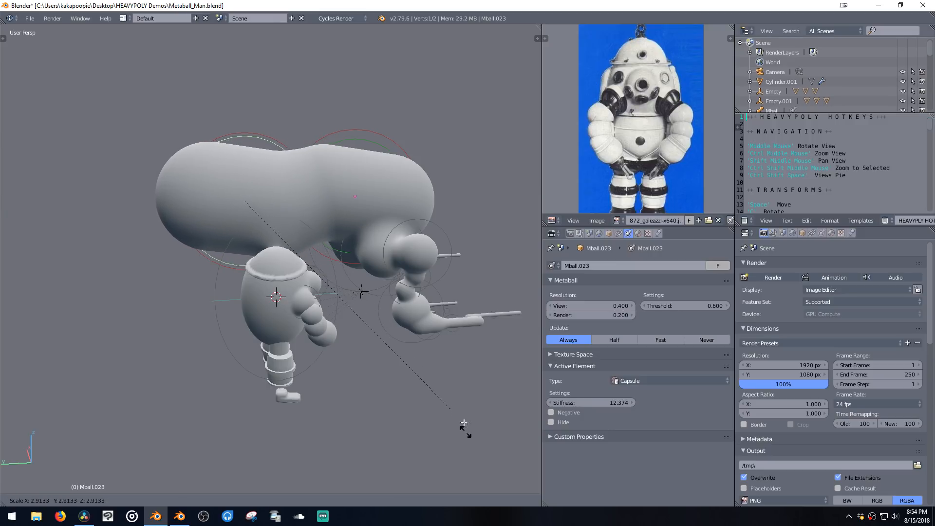
left_click(464, 427)
middle_click_drag(463, 427, 313, 250)
key("s")
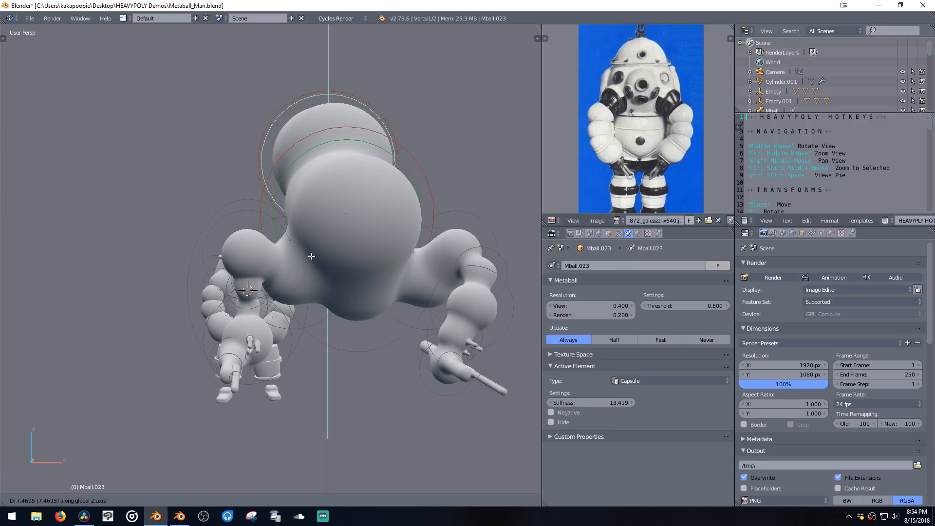
left_click(322, 254)
key("g")
key("z")
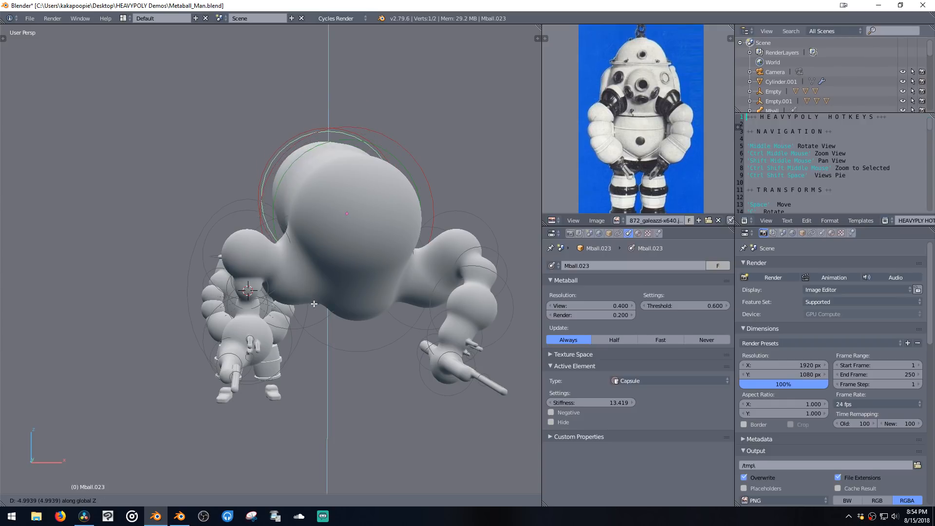
left_click(314, 311)
middle_click_drag(314, 310, 425, 184)
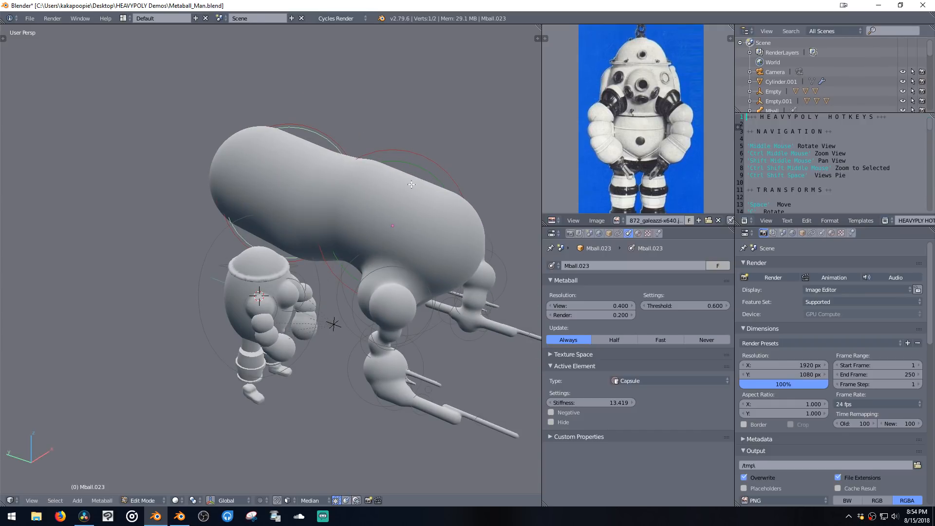
Step: Scale the rear body capsule back down to a narrower tail shape
key("x")
left_click(357, 200)
key("ctrl+z")
key("v")
left_click(335, 231)
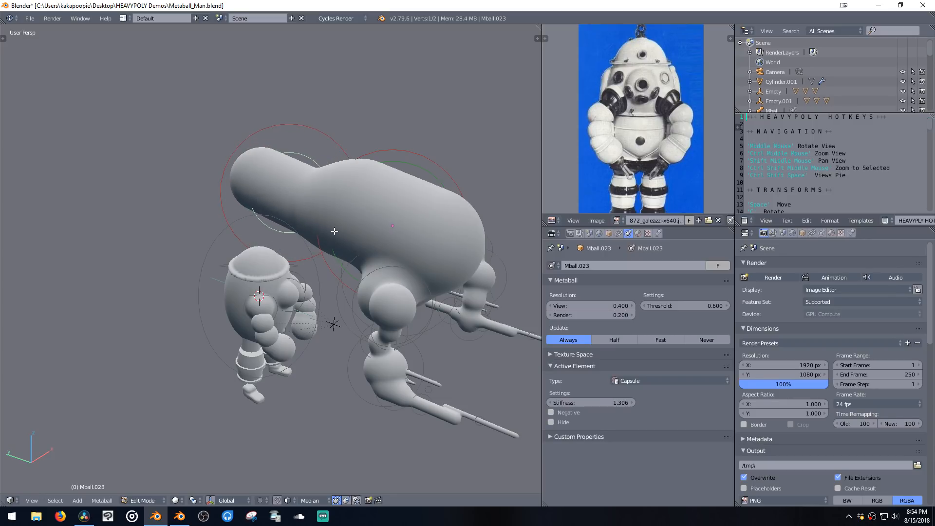
key("v")
left_click(370, 239)
Step: Move the rear capsule along Y into the main body and adjust its height along Z
key("space")
key("y")
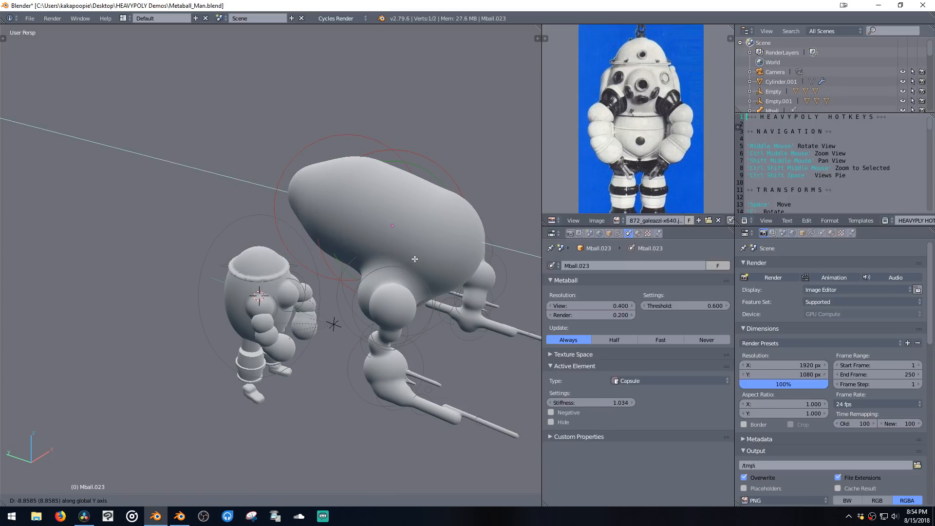
left_click(409, 260)
key("space")
key("z")
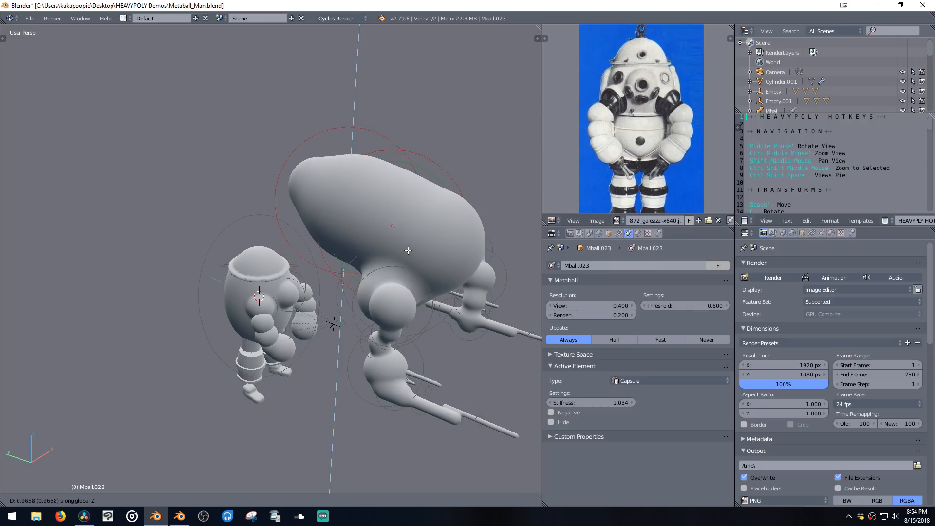
left_click(391, 244)
Step: Duplicate the rear capsule along Y and place the copy at the front of the body
key("shift+d")
key("y")
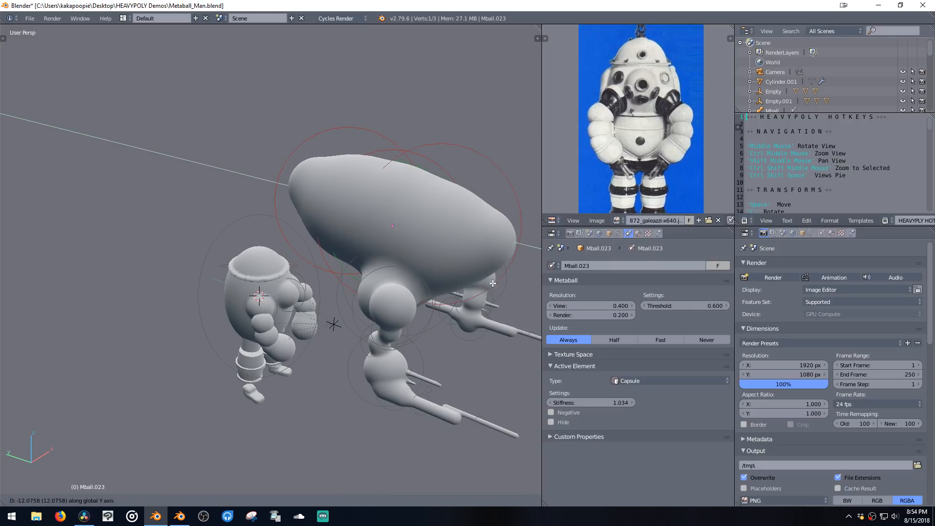
left_click(514, 287)
Step: Rotate the front capsule around X to tilt it relative to the body
middle_click_drag(514, 288, 318, 252)
scroll(357, 246, "up", 3)
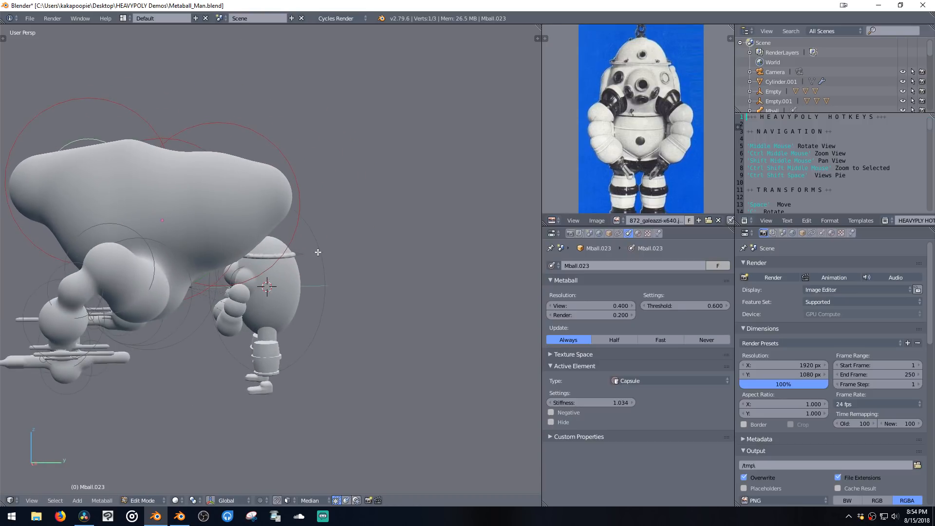
key("r")
key("x")
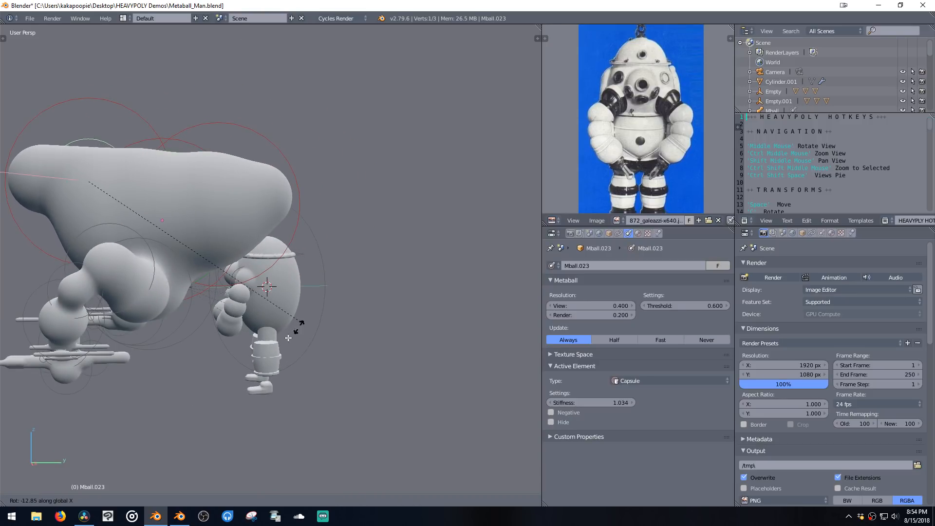
left_click(219, 331)
middle_click_drag(219, 331, 333, 287)
key("c")
key("x")
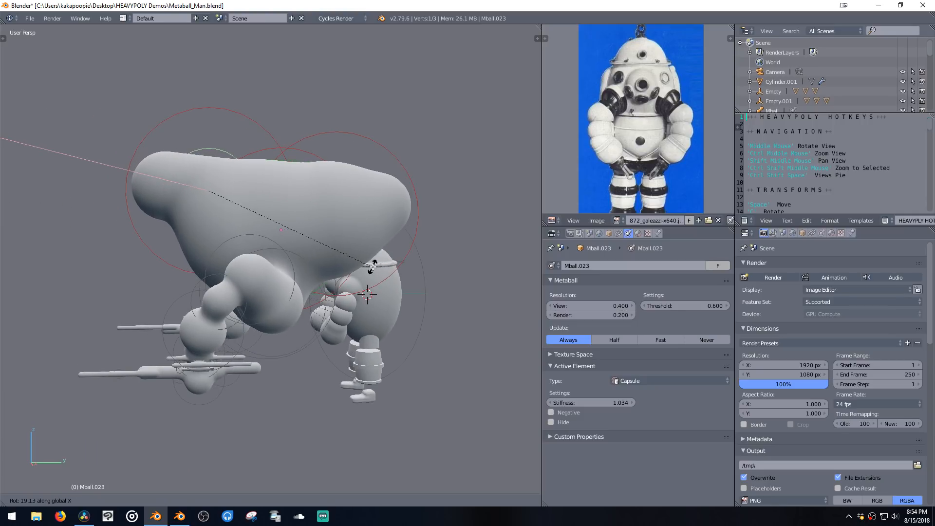
left_click(301, 244)
Step: Adjust the front capsule's scale and raise it slightly as a head above the body
key("space")
middle_click_drag(314, 270, 396, 252)
left_click(396, 252)
key("alt+s")
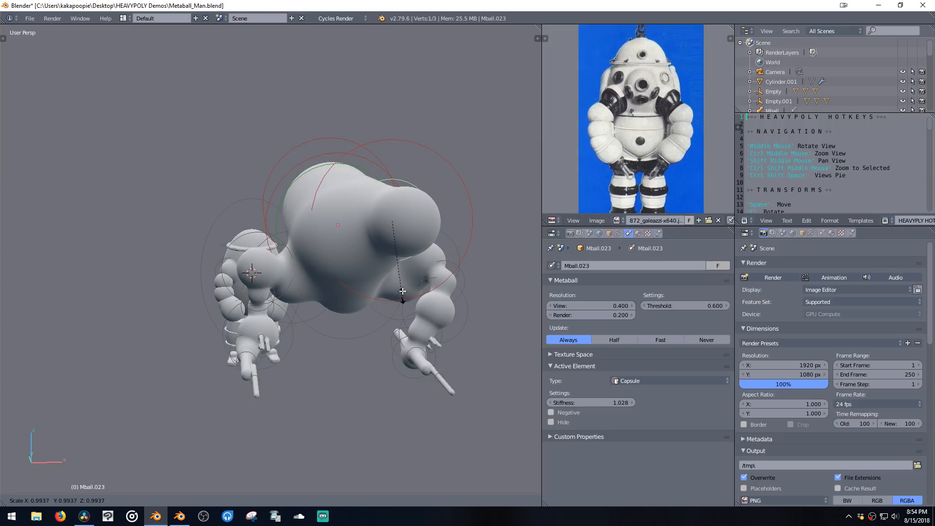
left_click(408, 303)
middle_click_drag(407, 303, 362, 271)
key("g")
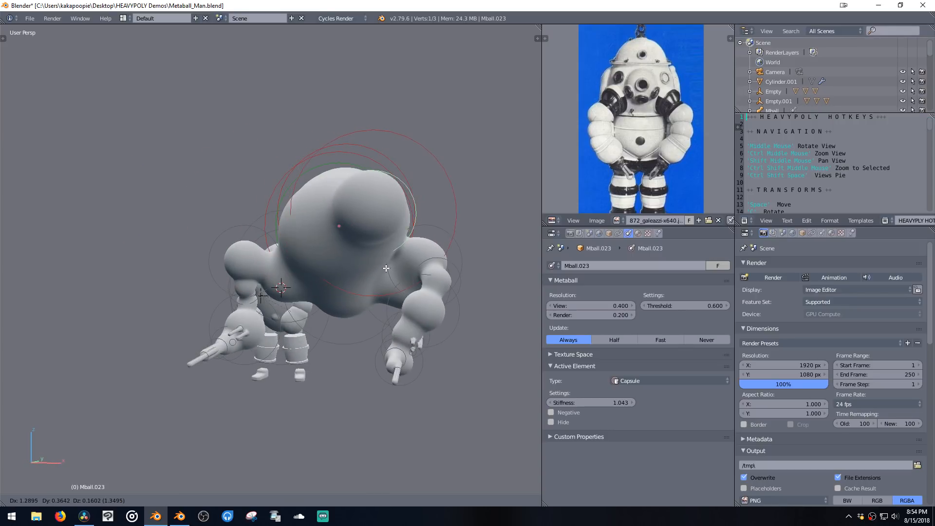
left_click(384, 260)
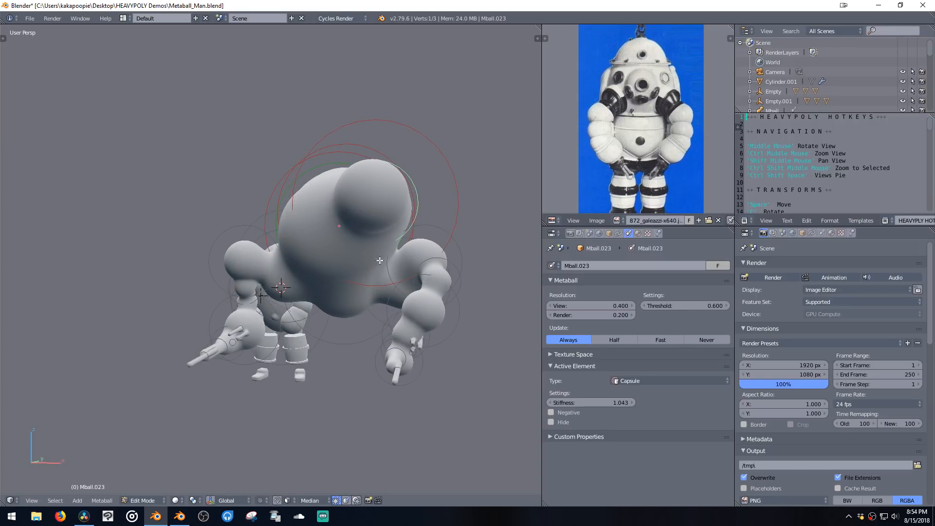
mouse_move(390, 264)
middle_mouse_down()
mouse_move(211, 268)
mouse_move(205, 253)
mouse_move(272, 234)
mouse_move(393, 253)
middle_mouse_up()
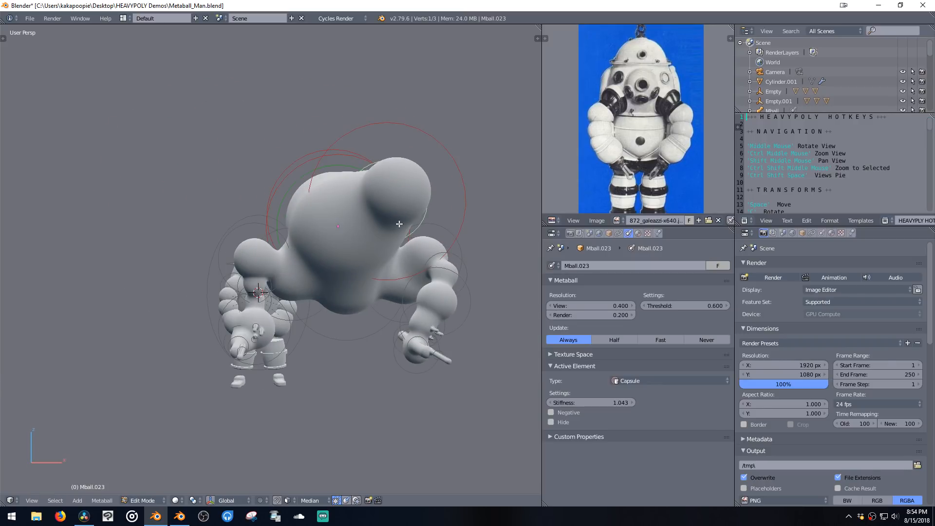
Step: Return to Object Mode, duplicate the hand metaball of one gun arm and place the copy beside it
key("Tab")
left_click(396, 364)
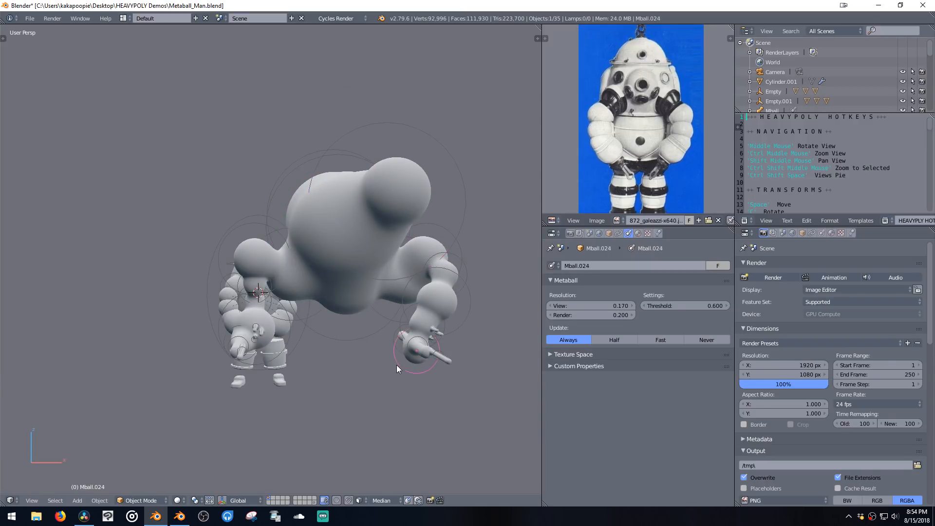
middle_click_drag(385, 379, 416, 378)
key("shift+d")
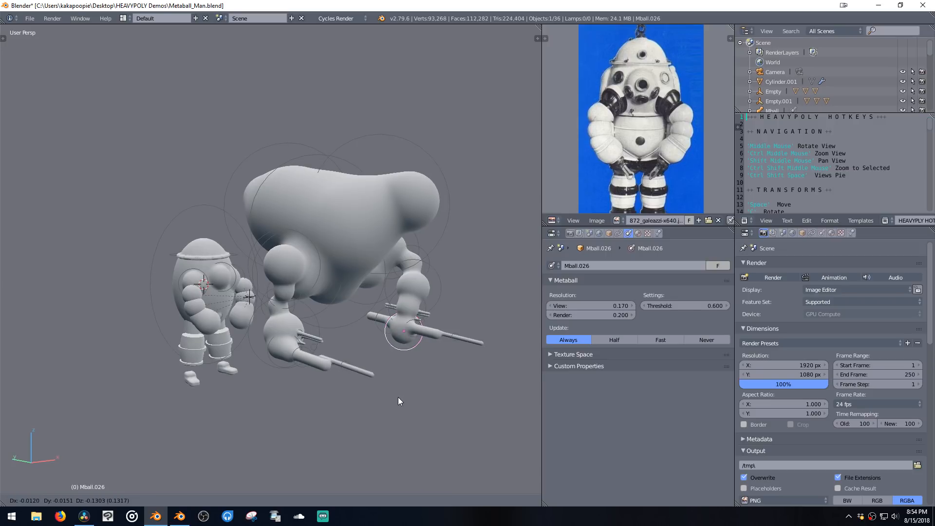
left_click(389, 378)
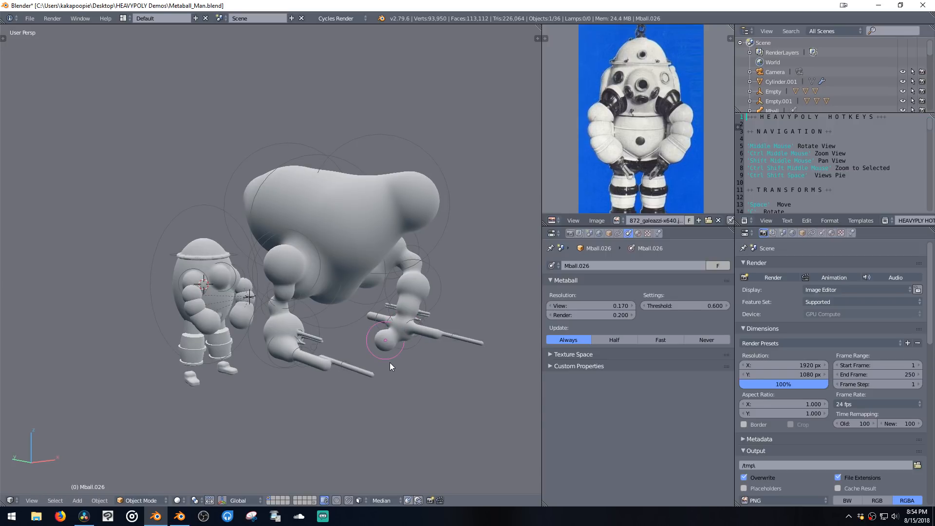
Step: Stretch the copied metaball along Z into a long leg and lower it along Z
key("s")
key("z")
left_click(410, 379)
middle_click_drag(410, 384, 348, 362)
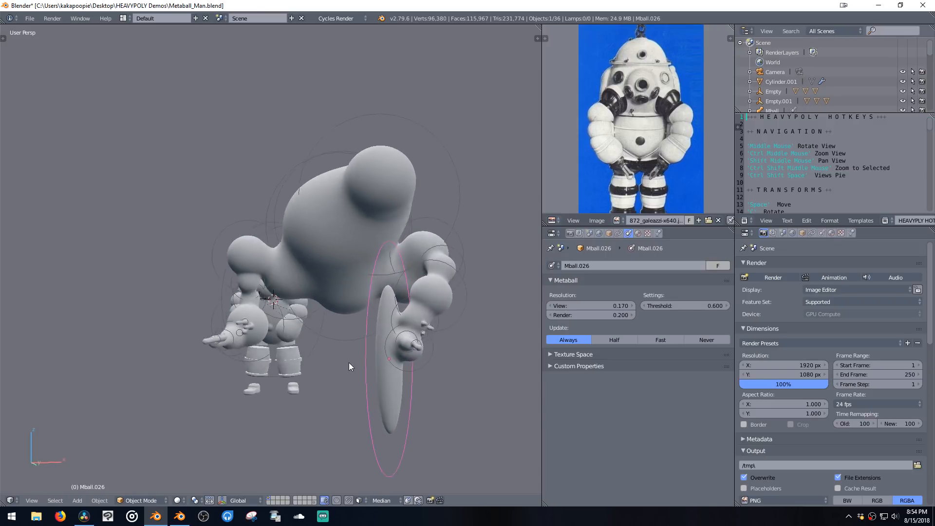
key("g")
key("z")
left_click(345, 425)
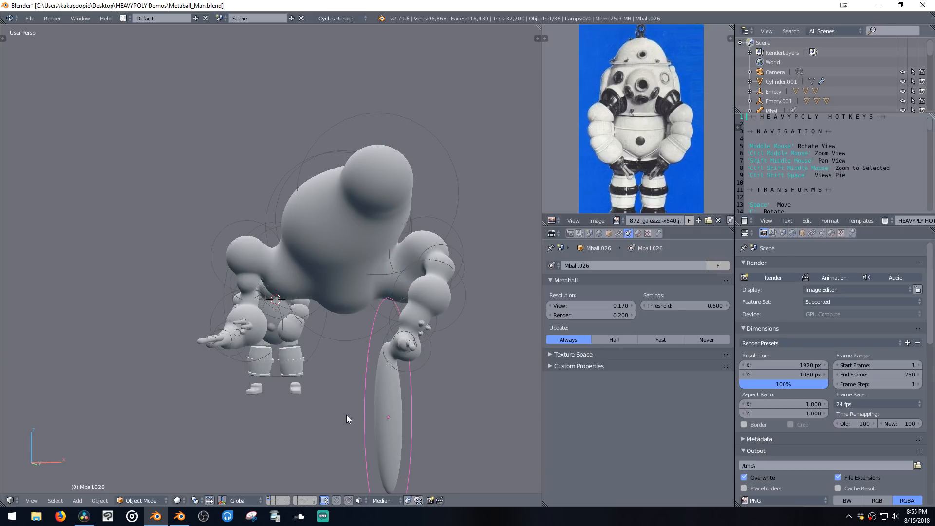
Step: Duplicate the leg along X and place the copy under the opposite arm
middle_click_drag(355, 402, 396, 329)
key("shift+d")
key("x")
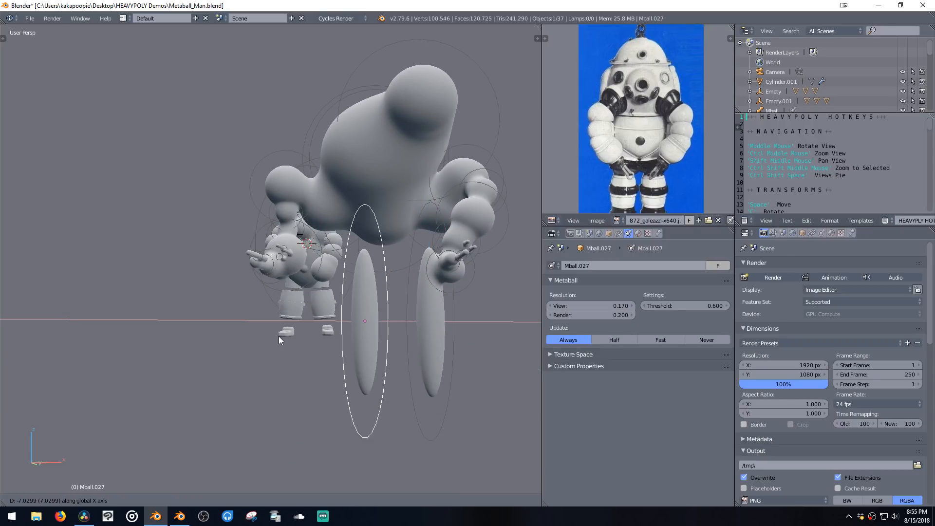
left_click(227, 341)
Step: Select both legs and shift them along Y
mouse_move(331, 307)
middle_mouse_down()
mouse_move(262, 326)
mouse_move(328, 314)
middle_mouse_up()
left_click(333, 375, "shift")
mouse_move(333, 375)
middle_mouse_down()
mouse_move(309, 361)
mouse_move(334, 361)
middle_mouse_up()
key("space")
key("y")
left_click(306, 365)
Step: Rotate both legs around X so they slant backward, and move them back along Y
key("c")
key("x")
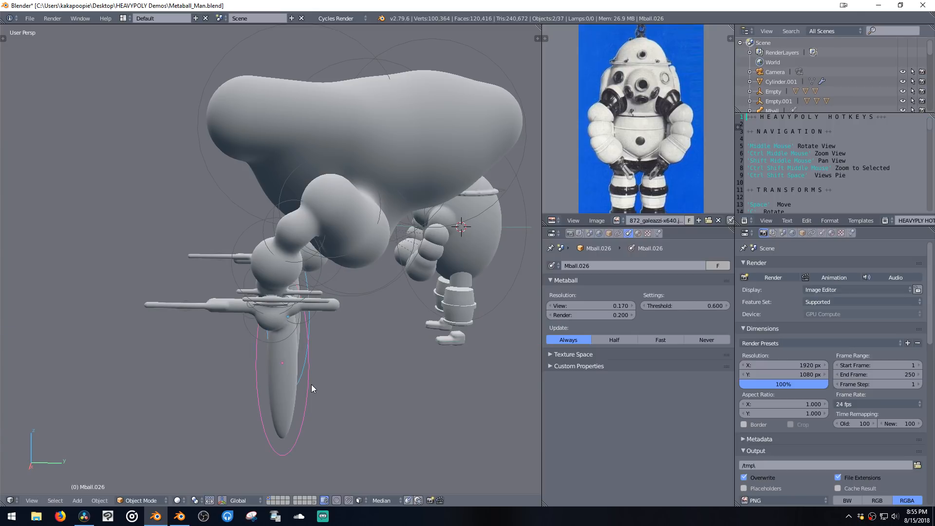
left_click(358, 374)
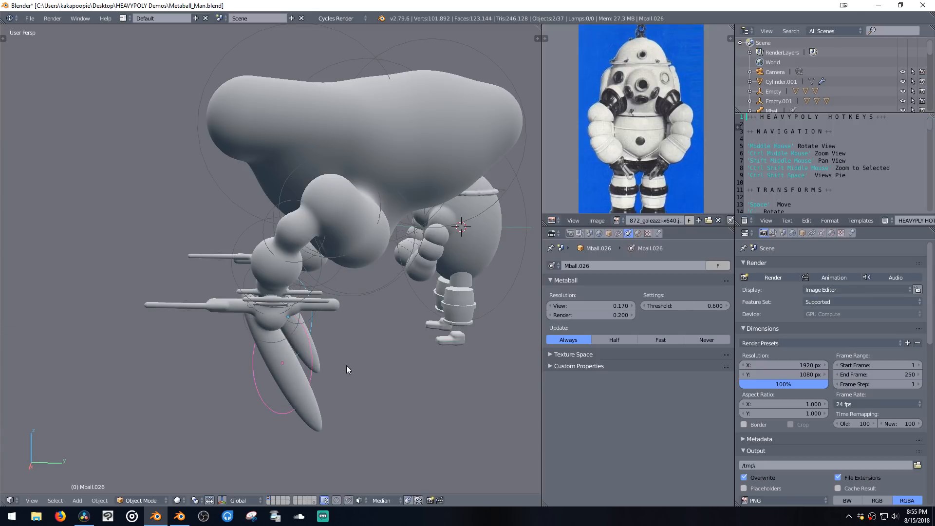
key("space")
key("y")
left_click(352, 361)
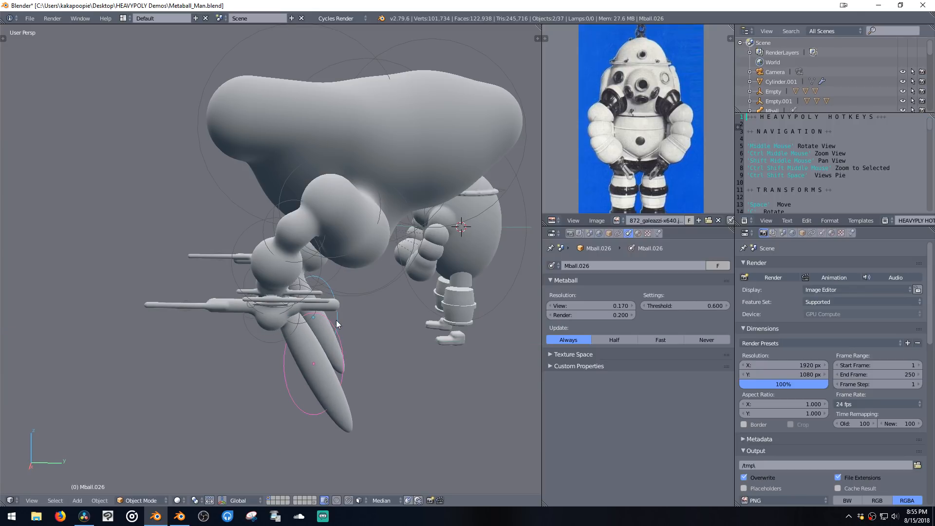
Step: Select only the duplicated leg and fine-tune its position along Y and X
left_click(335, 320)
middle_click_drag(298, 315, 354, 317)
key("space")
key("y")
left_click(319, 332)
key("space")
key("x")
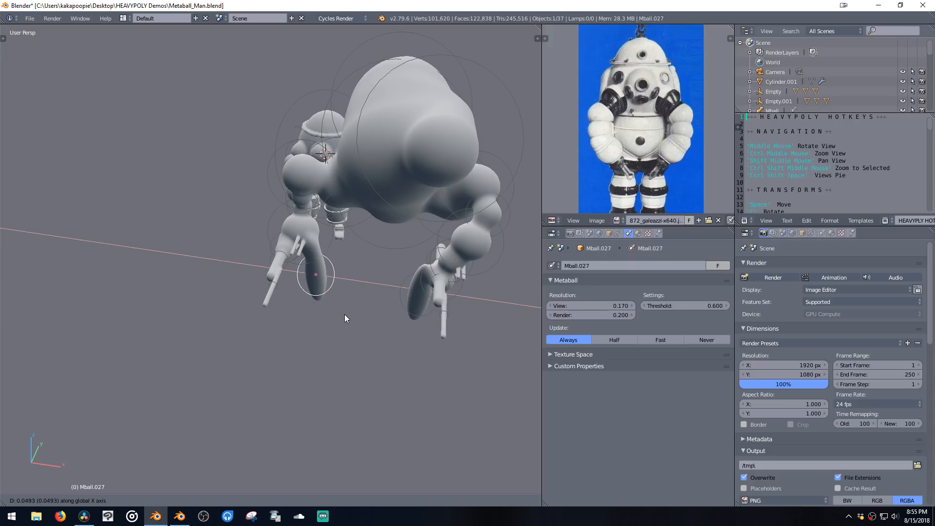
left_click(344, 314)
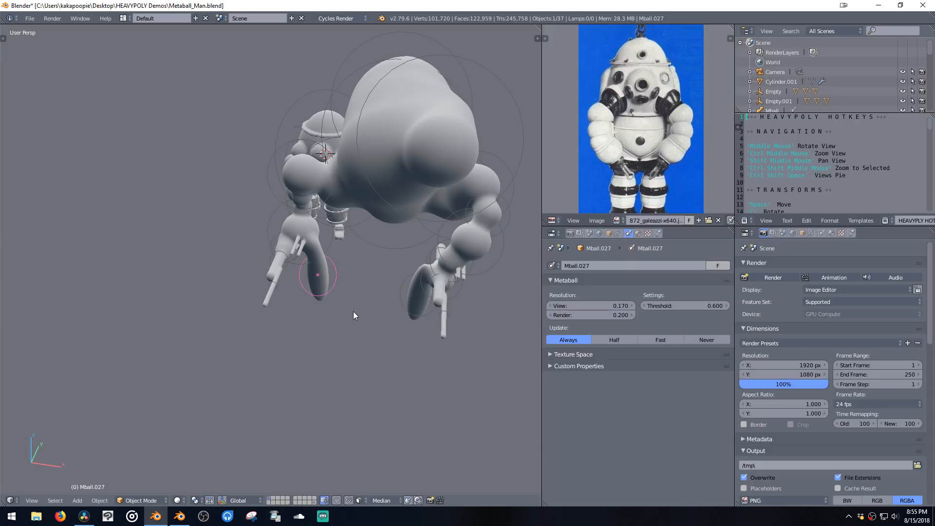
Step: Select both legs, duplicate them along Z and place the copies below as lower legs
middle_click_drag(353, 315, 397, 291)
right_click(369, 330)
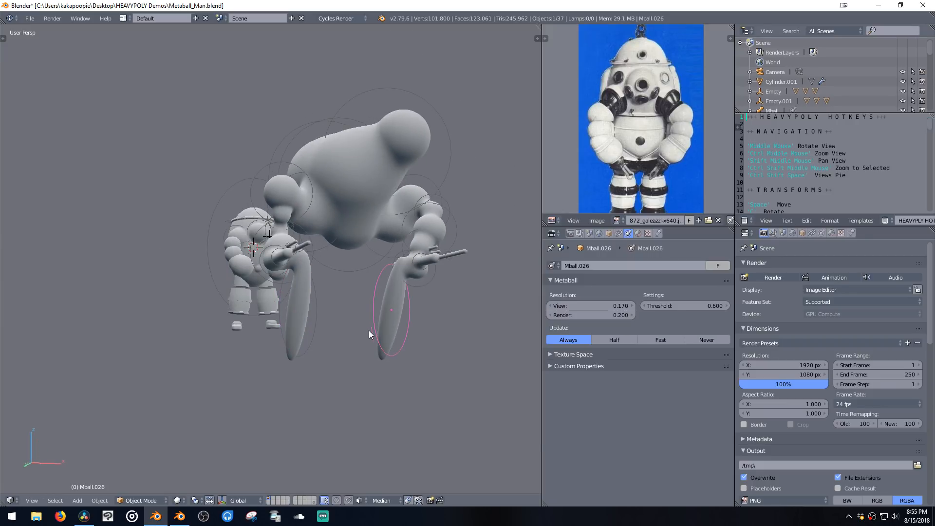
right_click(312, 329, "shift")
middle_click_drag(311, 329, 366, 343)
key("shift+d")
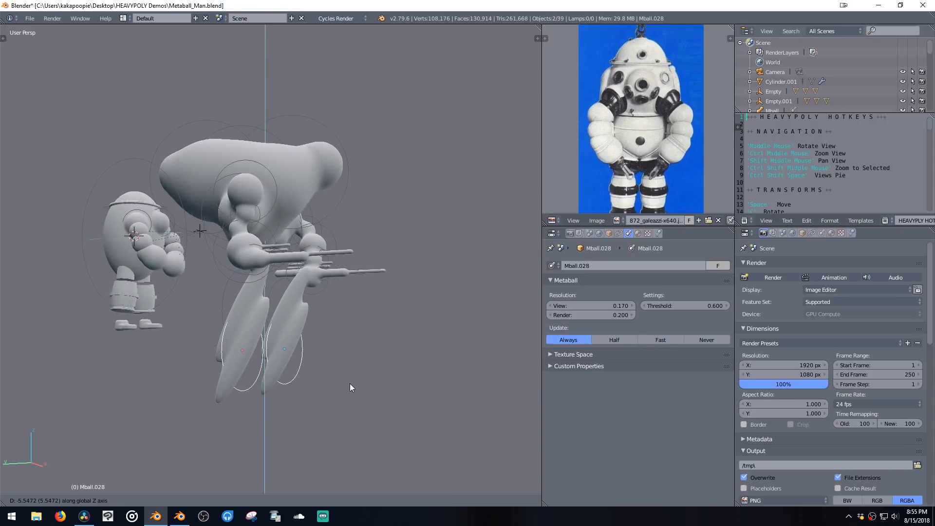
left_click(349, 389)
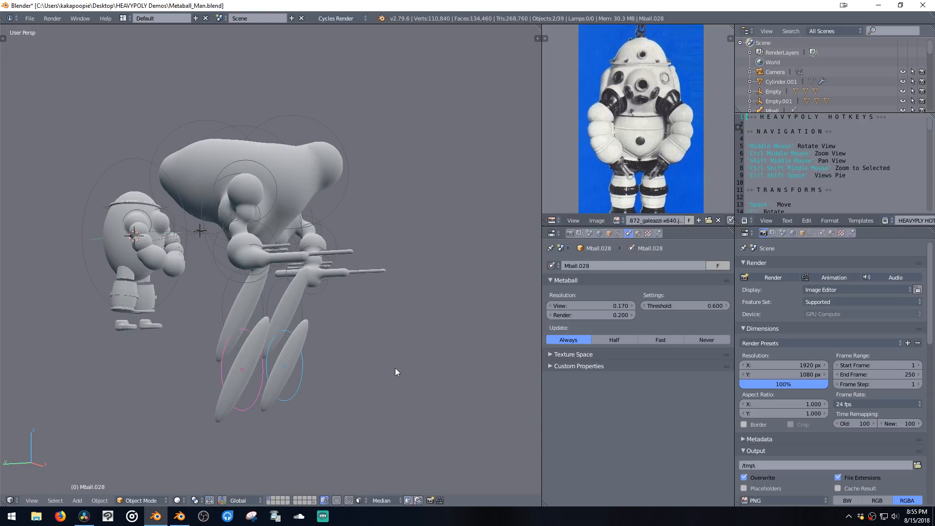
Step: Rotate the two lower legs around X so they bend forward from the upper legs
key("c")
key("x")
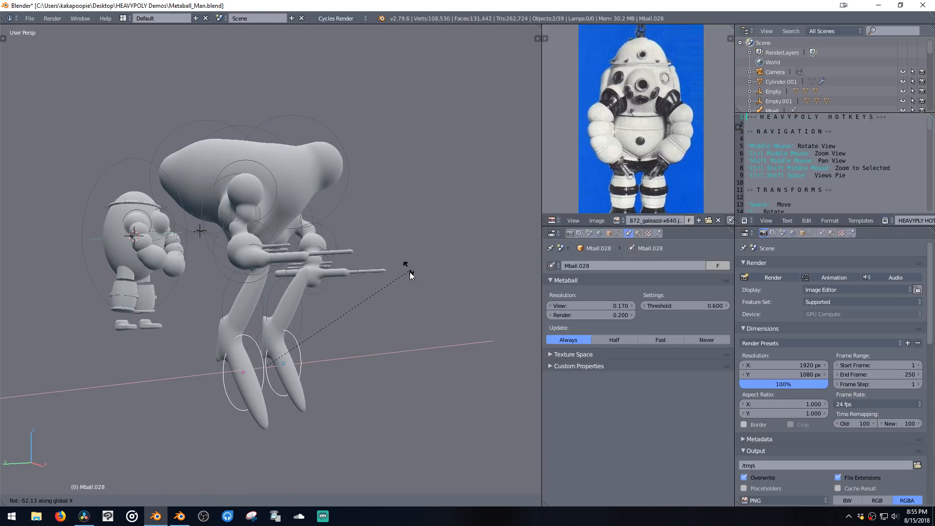
left_click(404, 297)
Step: Select all four leg elements, rotate them about 14 degrees around X and move them back behind the gun arms
mouse_move(398, 321)
middle_mouse_down()
mouse_move(418, 328)
mouse_move(410, 328)
middle_mouse_up()
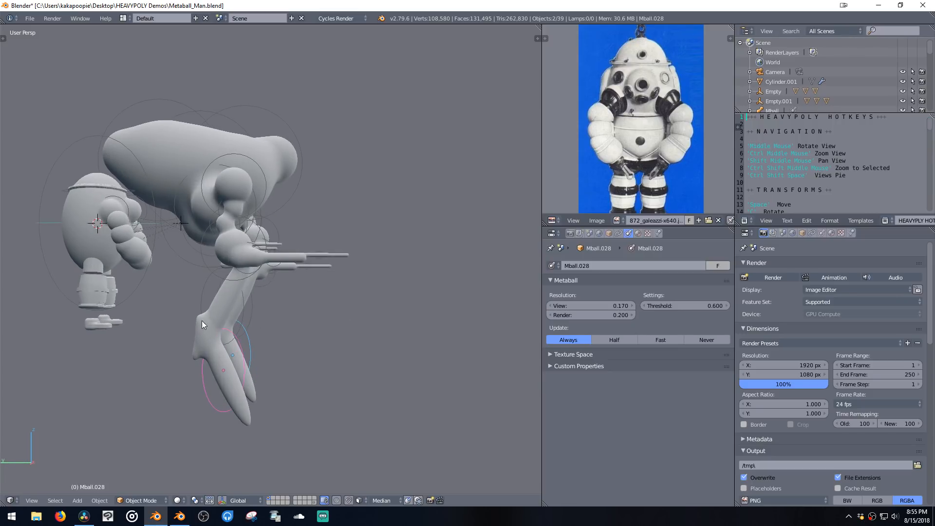
right_click(237, 324)
key("b")
left_click_drag(186, 303, 272, 407)
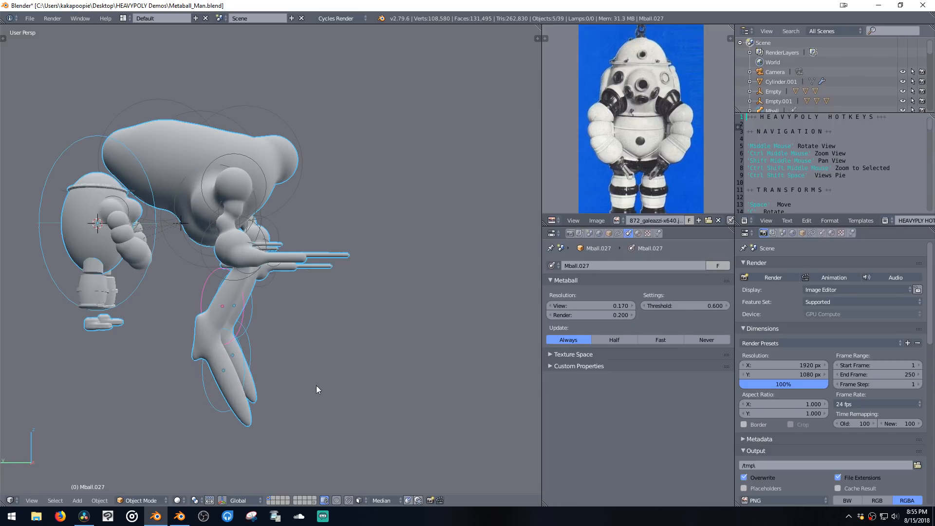
right_click(247, 323)
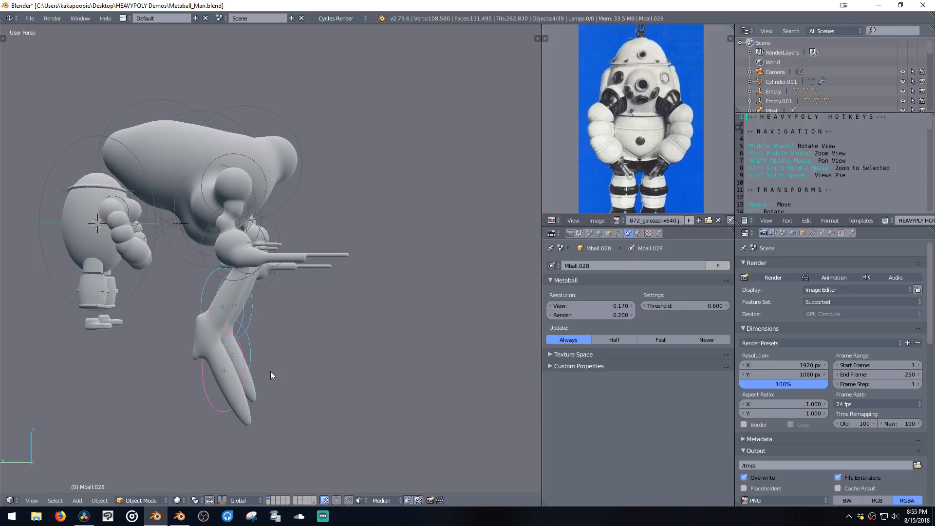
key("r")
key("x")
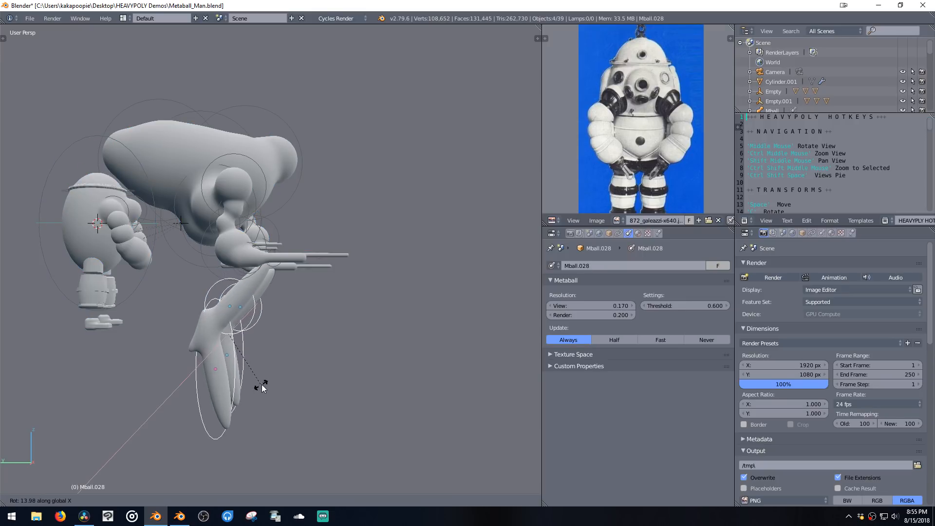
left_click(261, 384)
key("g")
left_click(204, 364)
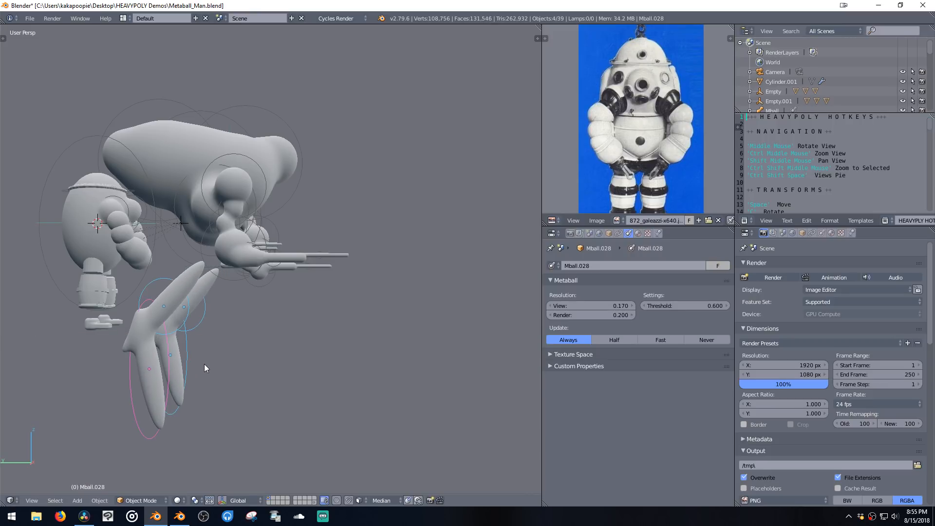
Step: Move the four leg elements up to meet the underside of the body and adjust their position along Y
key("g")
left_click(215, 340)
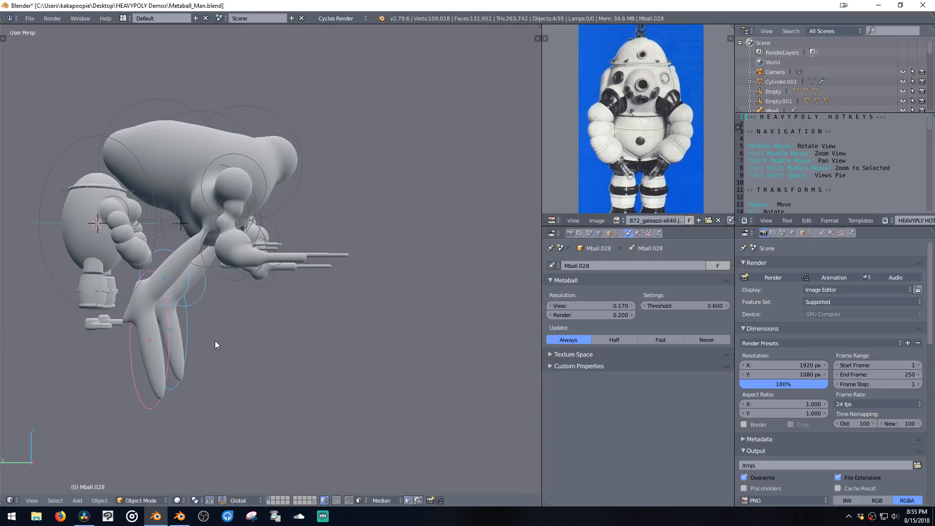
key("g")
key("y")
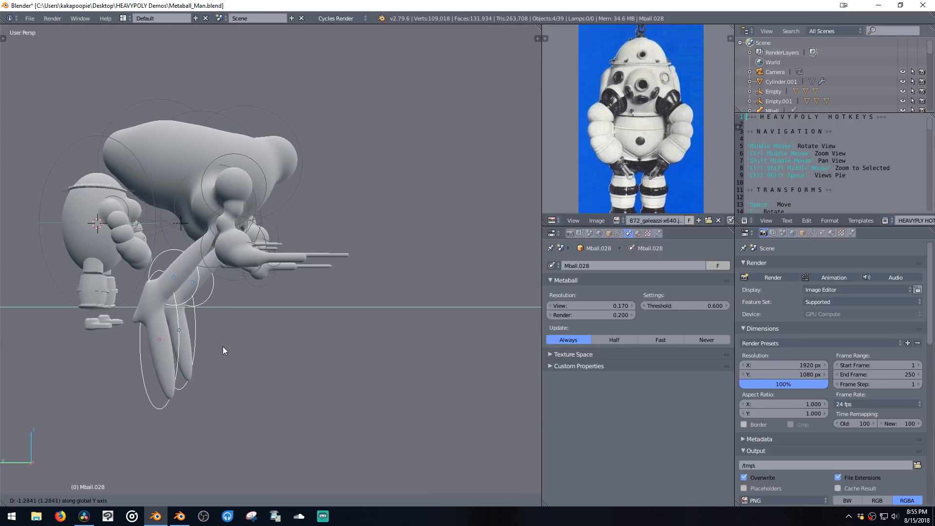
left_click(219, 341)
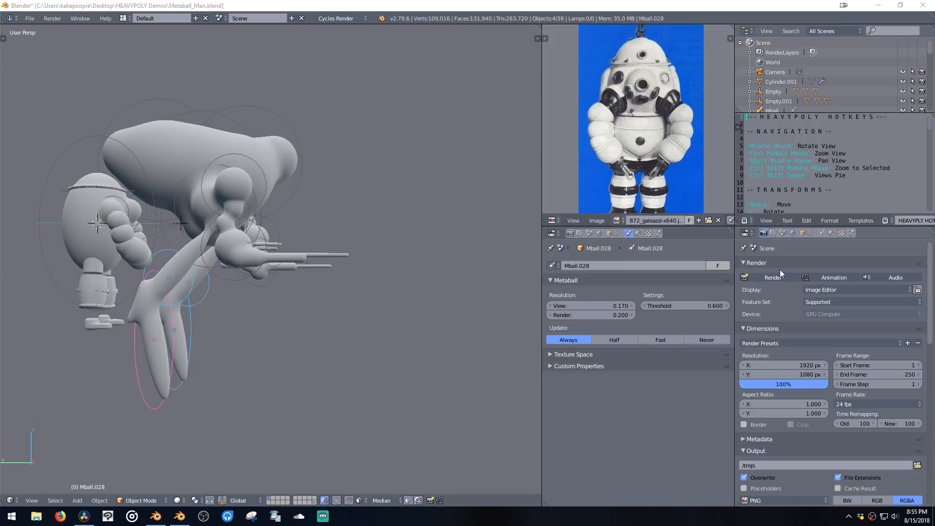
Step: Set the Cycles preview samples to 24 and turn the metaball properties area into a Preview Render view
scroll(795, 349, "down", 10)
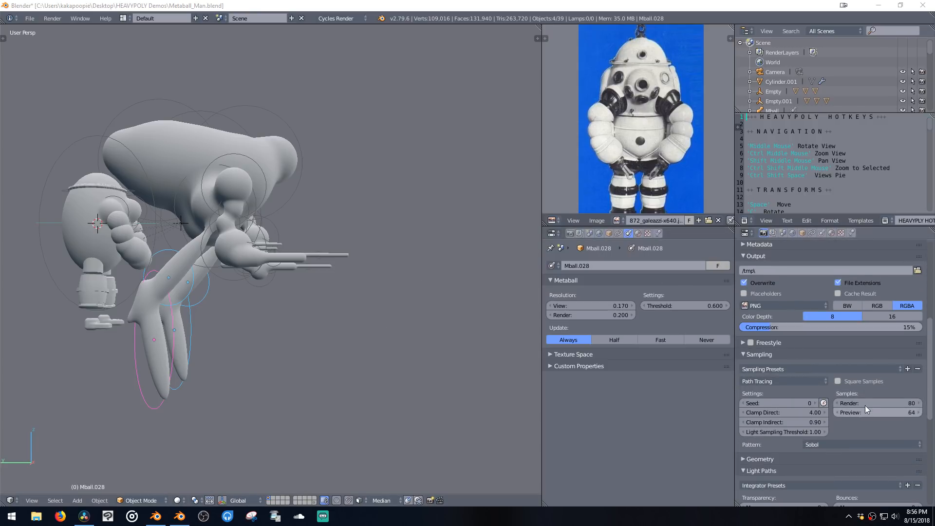
scroll(862, 403, "down", 2)
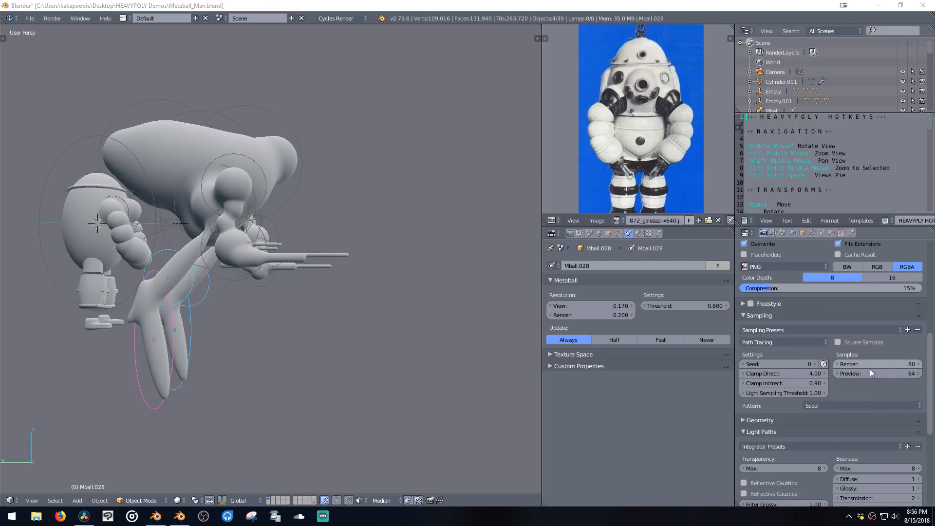
left_click(910, 374)
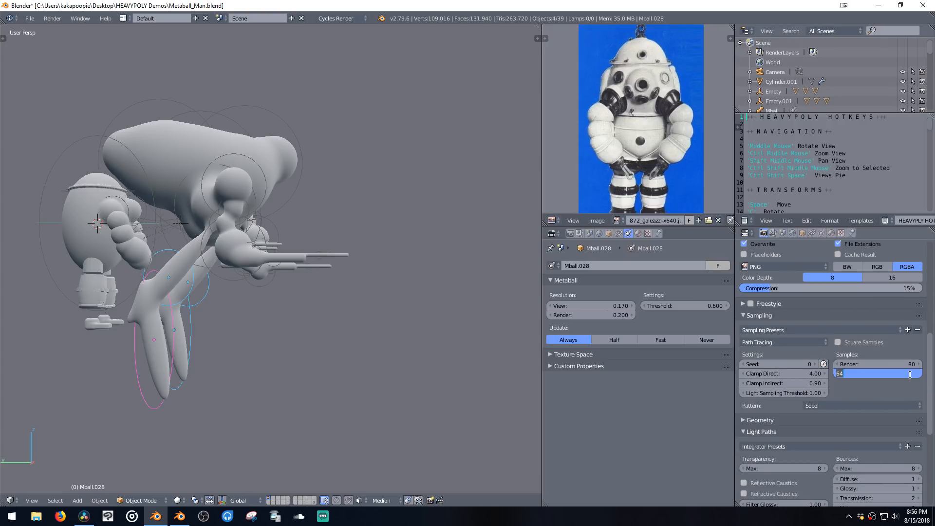
type("24")
key("Return")
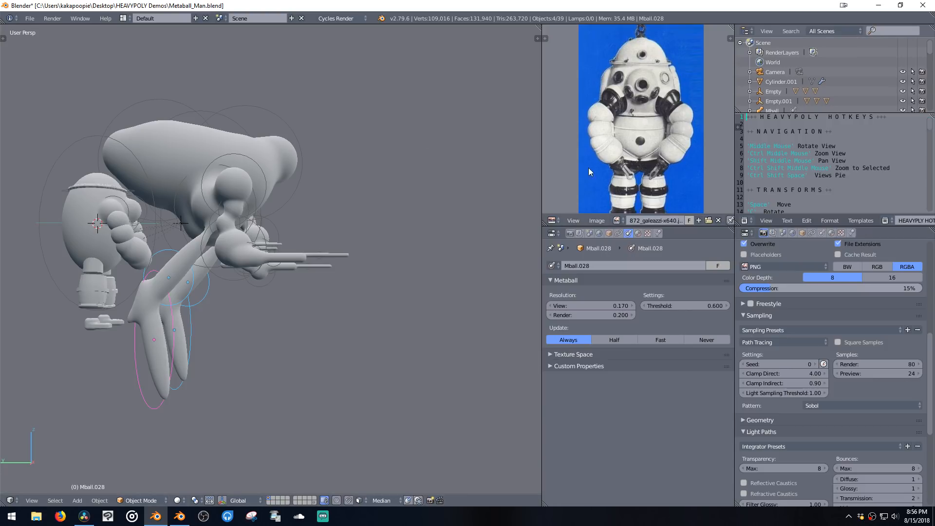
key("ctrl+alt+shift+space")
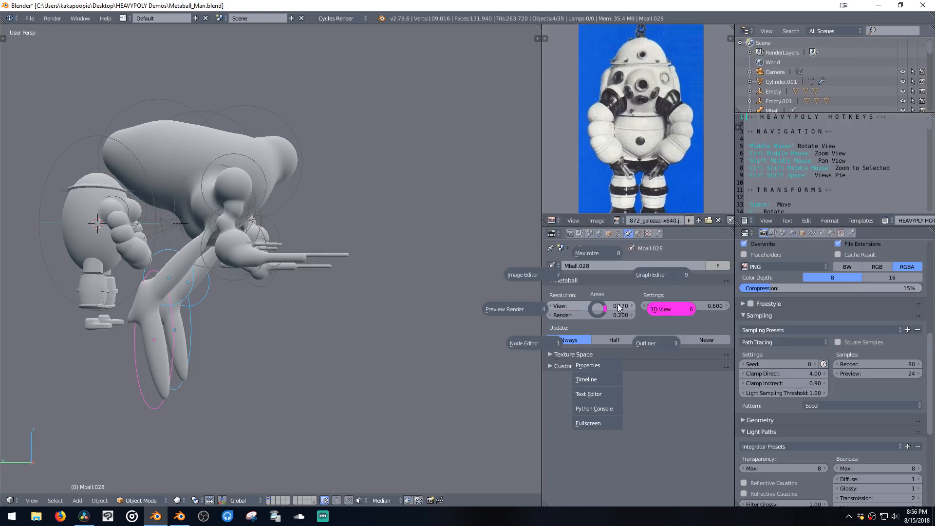
left_click(533, 314)
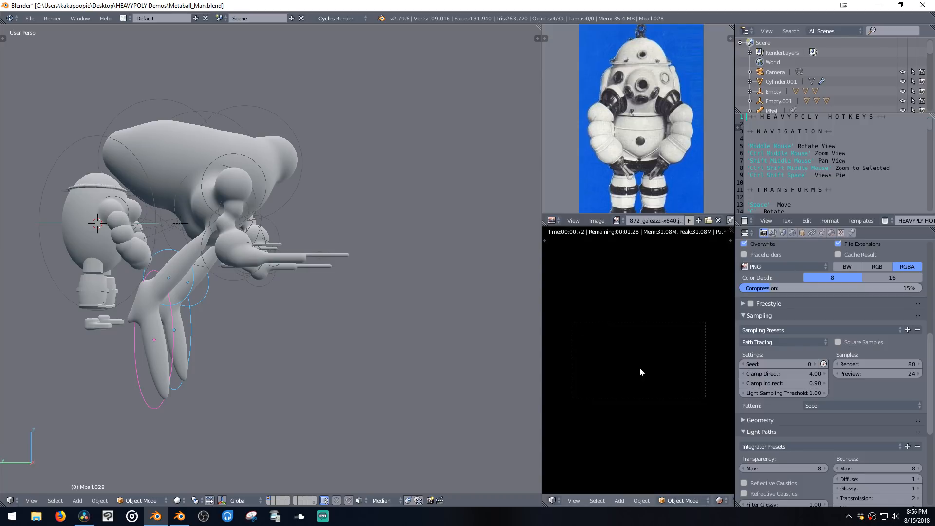
Step: Move the four leg elements down, clear of the body
key("space")
left_click(272, 329)
key("ctrl+space")
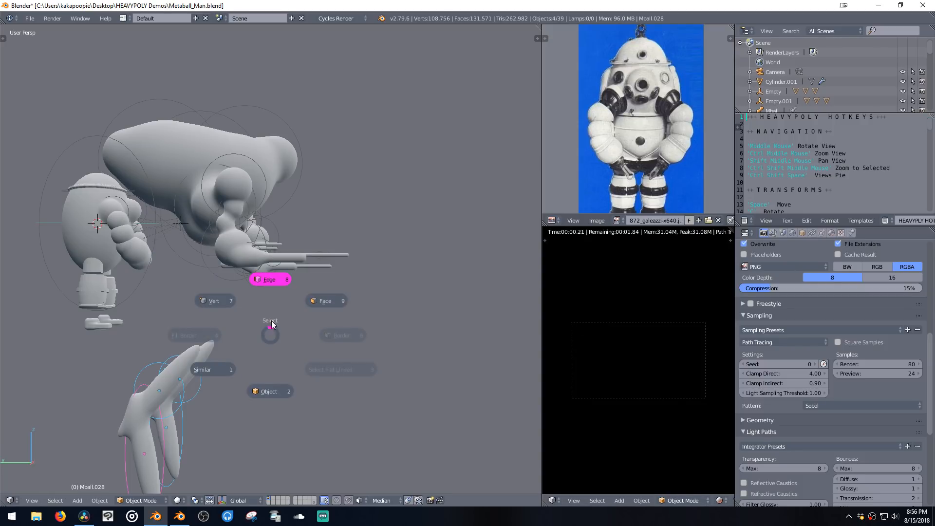
key("Escape")
Step: Add a point lamp, raise it along Z above the creature and shift it forward along Y
key("shift+a")
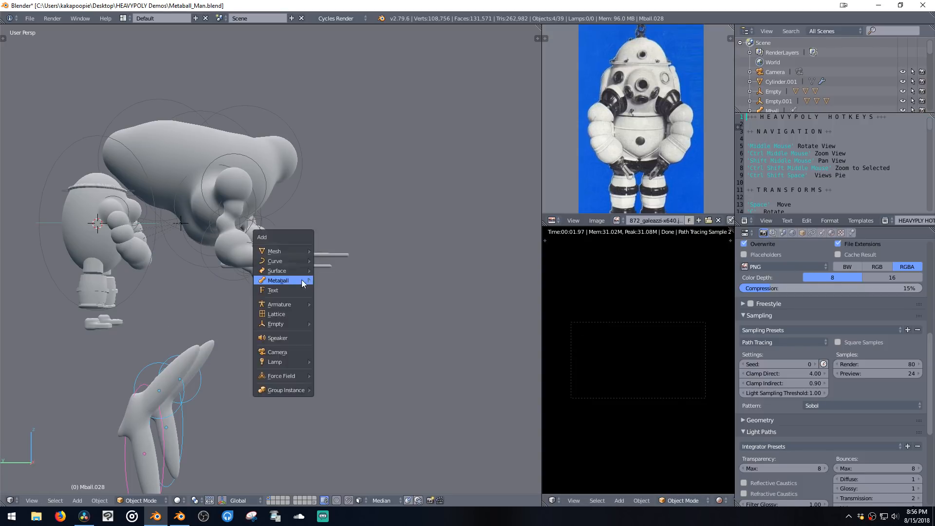
mouse_move(292, 362)
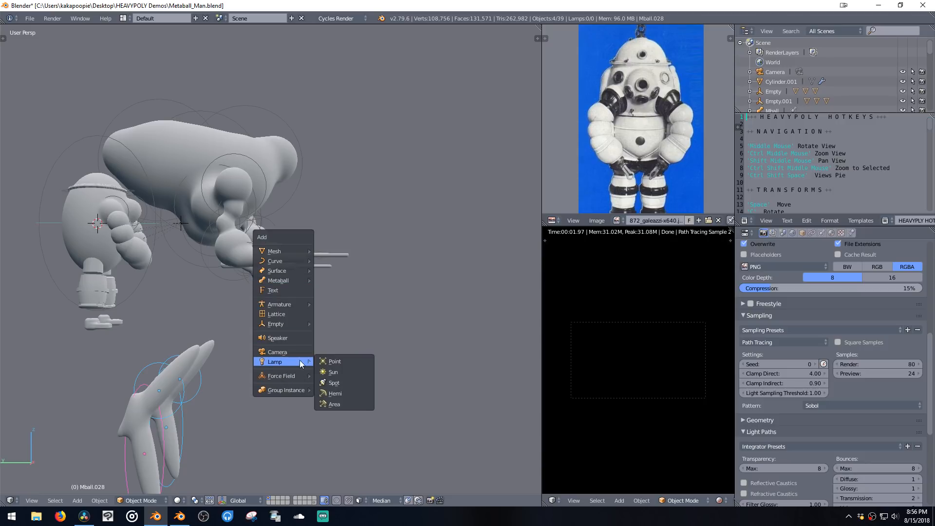
left_click(322, 359)
key("space")
key("z")
left_click(271, 209)
key("space")
key("y")
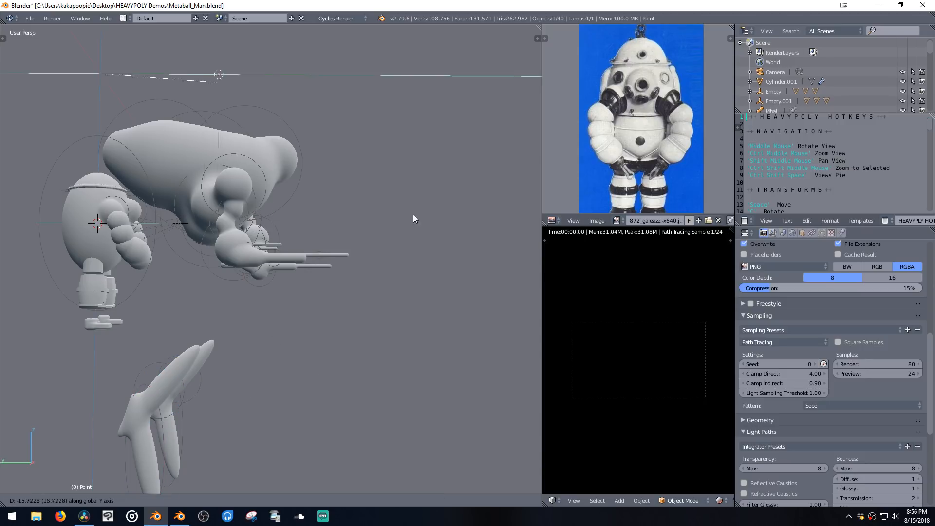
left_click(433, 218)
Step: Set the point lamp's emission strength to 800 and move the lamp forward over the head
middle_click_drag(433, 218, 382, 209)
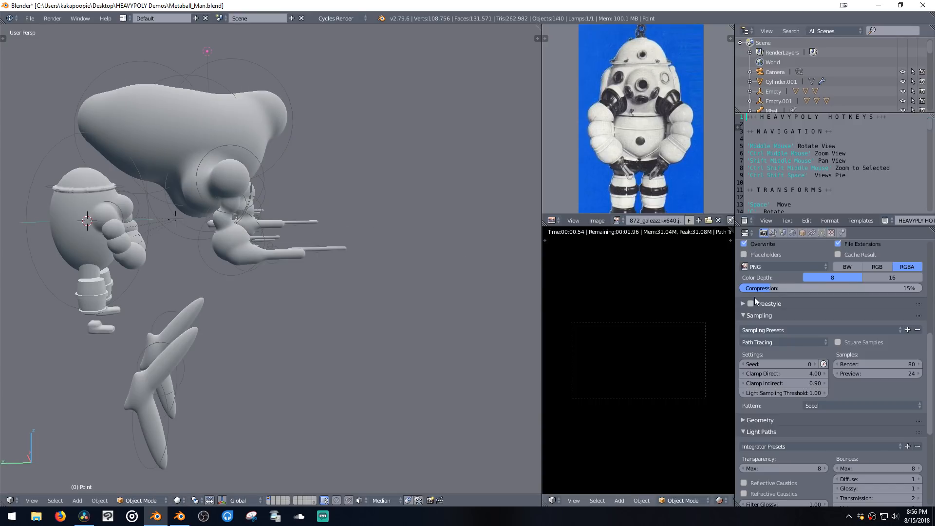
type("800")
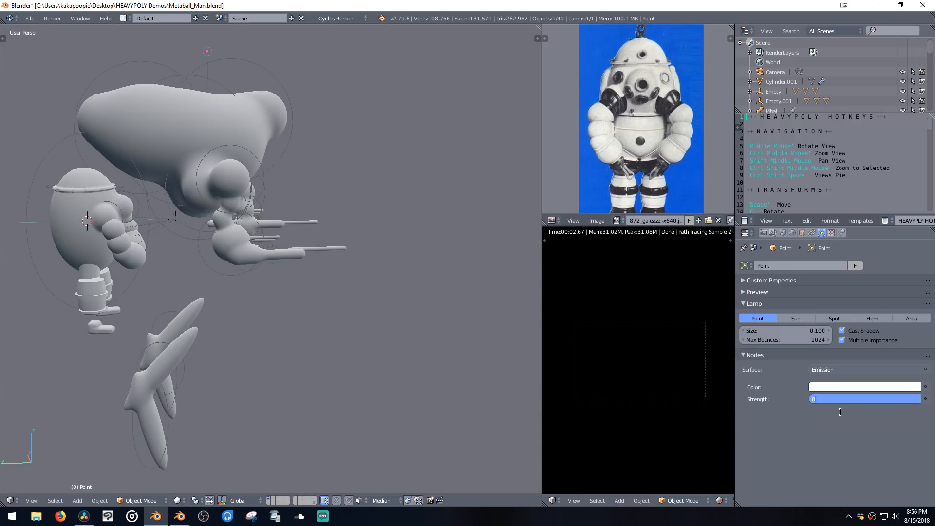
key("Return")
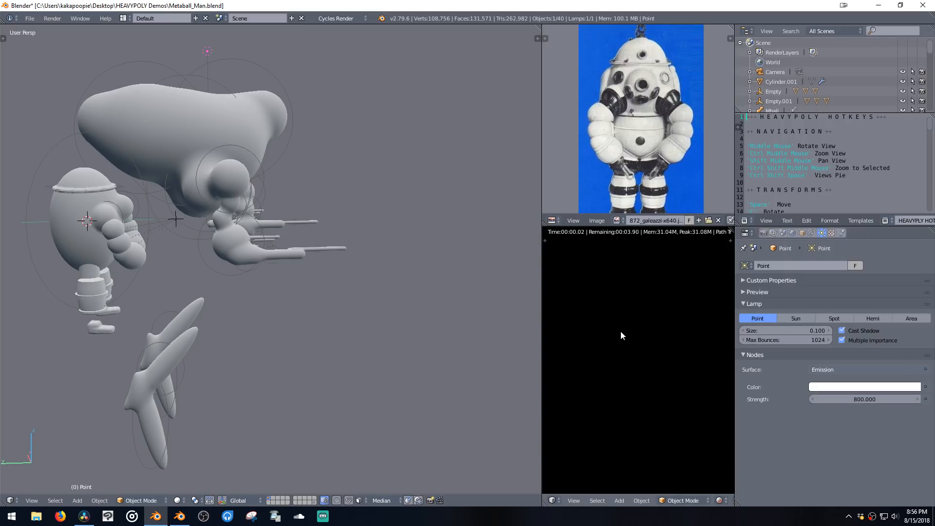
mouse_move(628, 326)
middle_mouse_down()
mouse_move(613, 302)
mouse_move(618, 437)
mouse_move(630, 334)
mouse_move(621, 348)
mouse_move(648, 314)
mouse_move(623, 320)
middle_mouse_up()
key("space")
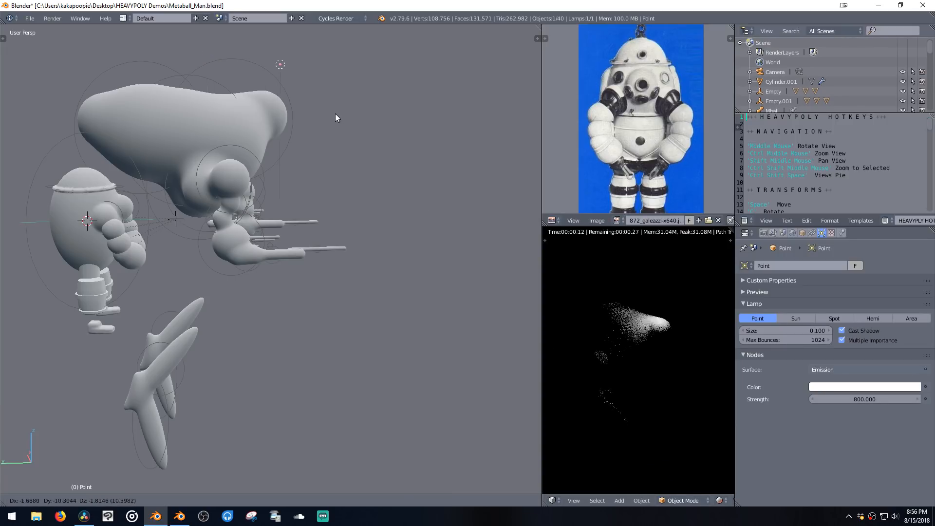
left_click(368, 125)
Step: Duplicate the point lamp and place the copy low beneath the body near the gun arms
middle_click_drag(401, 157, 355, 157)
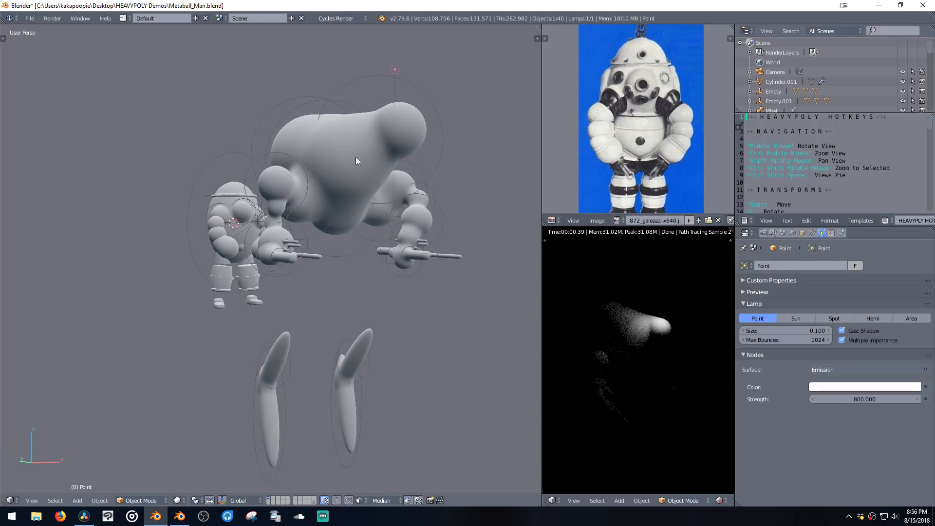
key("shift+d")
left_click(387, 332)
middle_click_drag(391, 289, 421, 243, "shift")
key("space")
left_click(373, 258)
Step: Reposition the duplicated lamp between the gun arms so it lights the underside of the body in the rendered preview
middle_click_drag(377, 271, 276, 273)
middle_click_drag(400, 263, 365, 271)
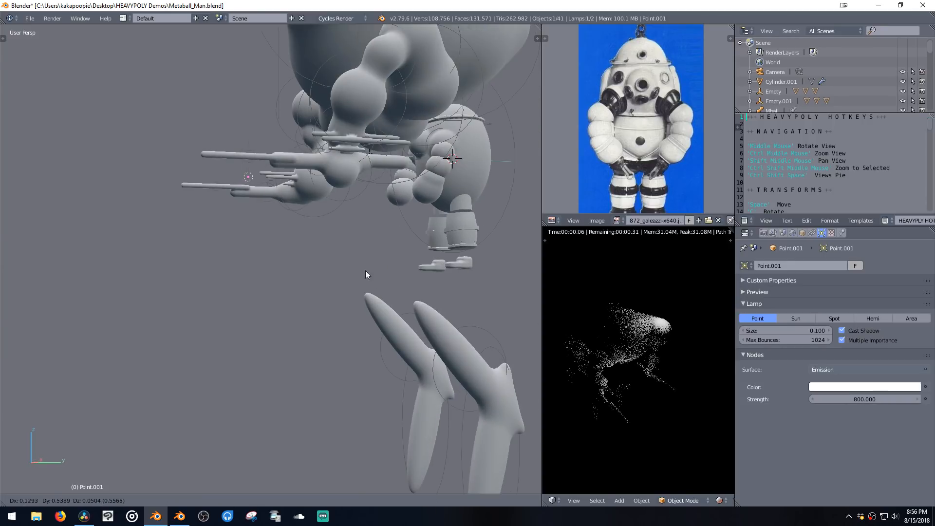
key("space")
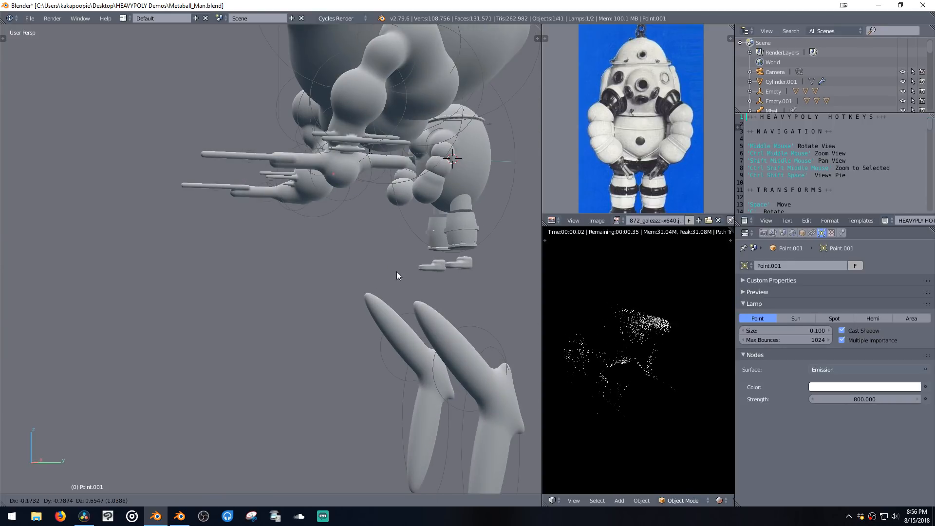
left_click(390, 276)
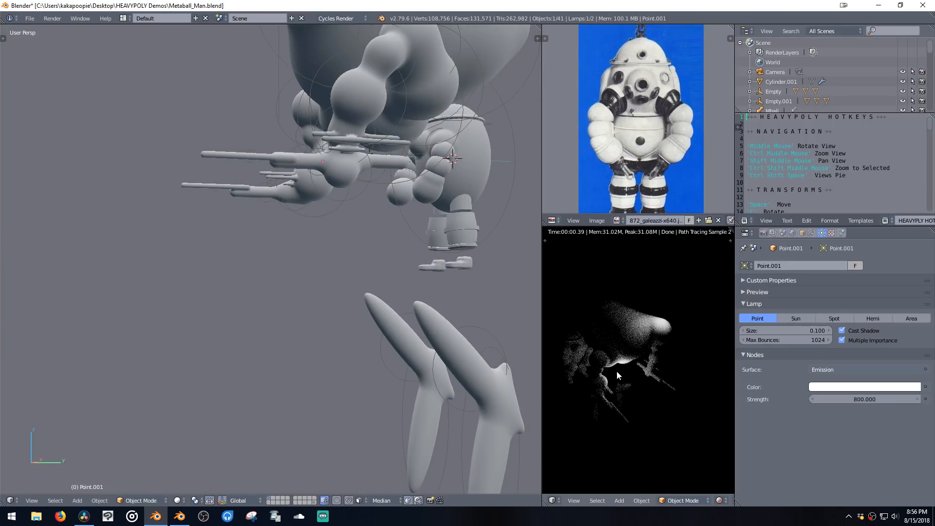
mouse_move(616, 365)
middle_mouse_down("shift")
mouse_move(634, 319)
mouse_move(616, 359)
middle_mouse_up("shift")
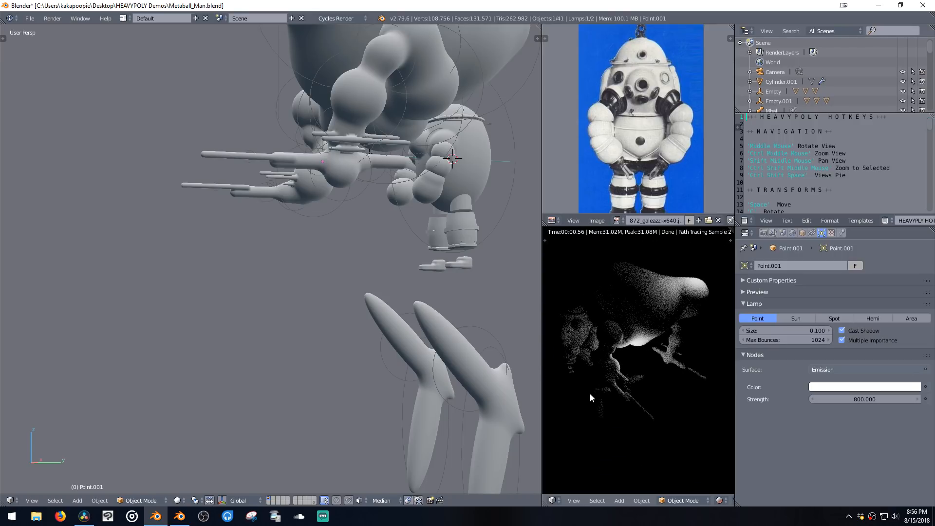
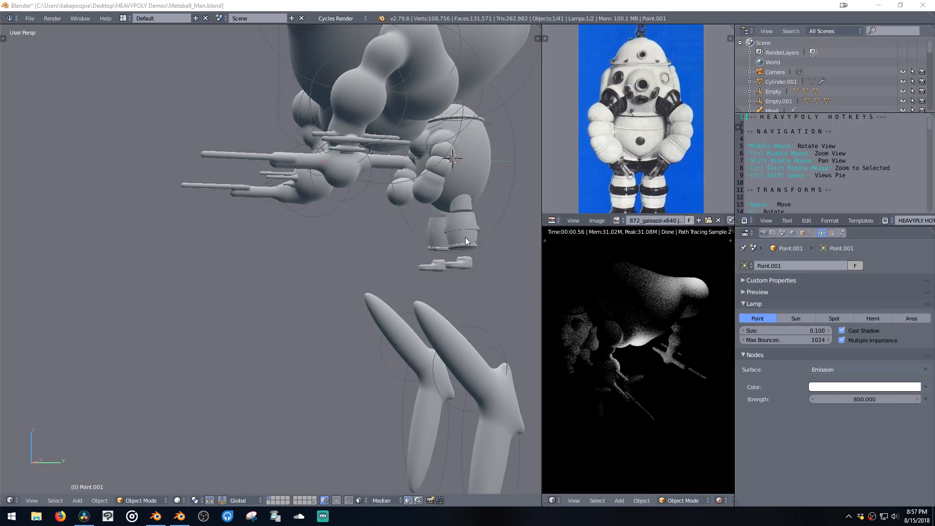
Step: Save the metaball creature file
middle_click_drag(485, 280, 329, 252)
key("ctrl+s")
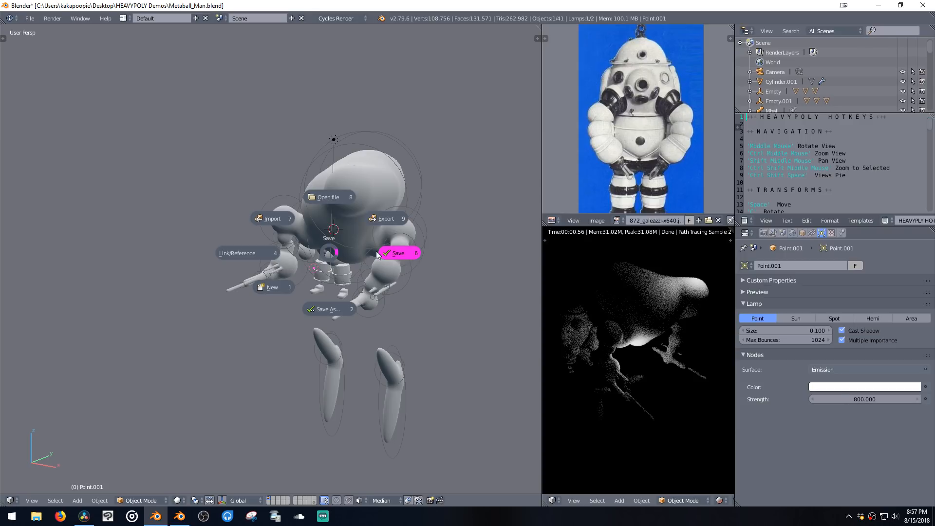
left_click(400, 254)
middle_click_drag(400, 255, 428, 236)
Step: Open the file Index 096_B.blend from the Index 096 folder
key("ctrl+o")
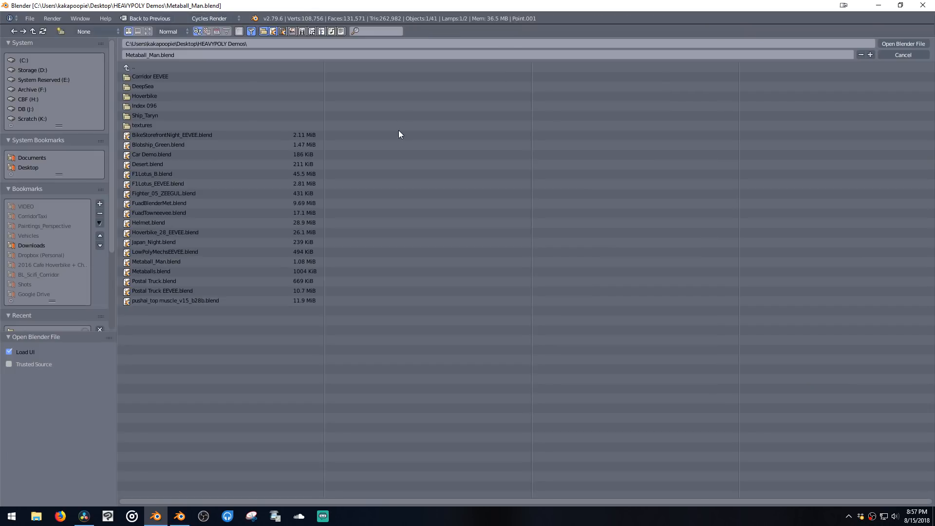
double_click(182, 107)
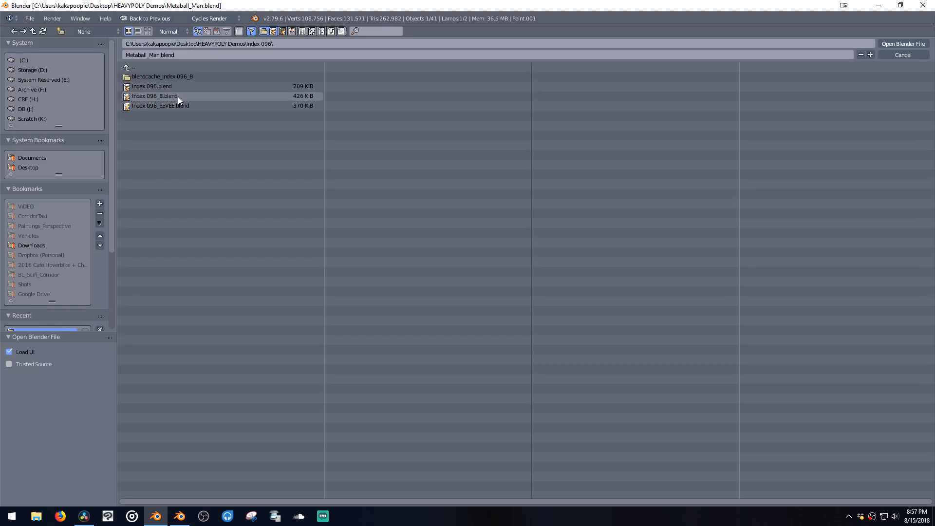
left_click(171, 97)
double_click(171, 97)
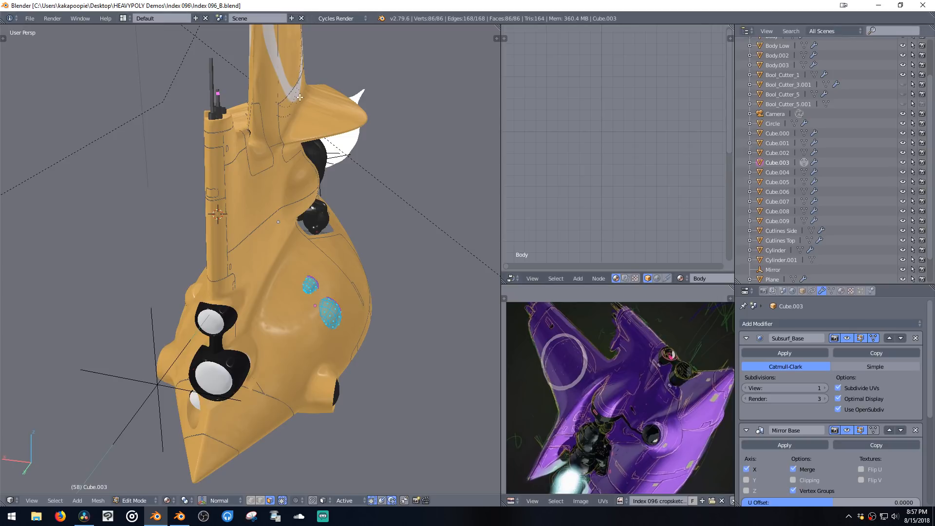
Step: Leave mesh editing of the small round hull details and return to Object Mode
middle_click_drag(302, 103, 292, 146)
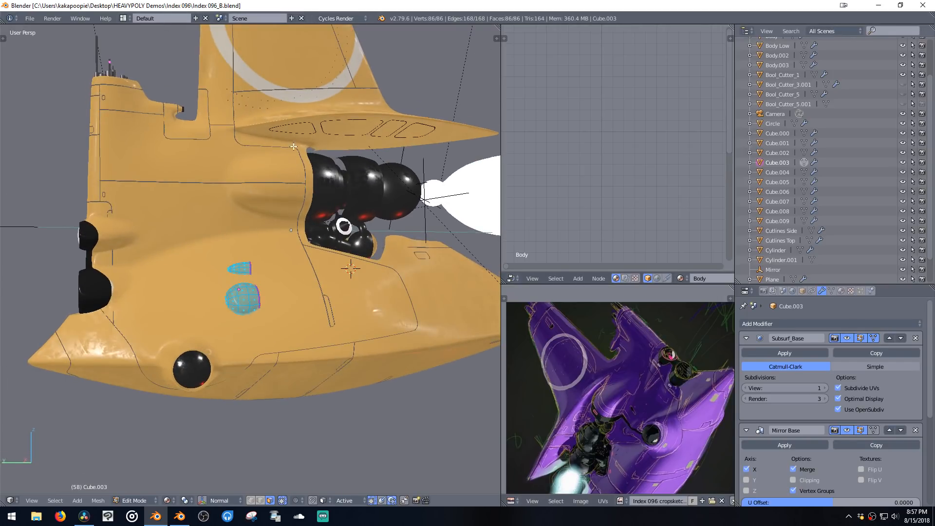
key("a")
left_click(290, 209)
middle_click_drag(273, 203, 340, 189)
Step: Enlarge the area with the purple ship reference image by shrinking the node editor and the 3D view
middle_click_drag(605, 376, 610, 335)
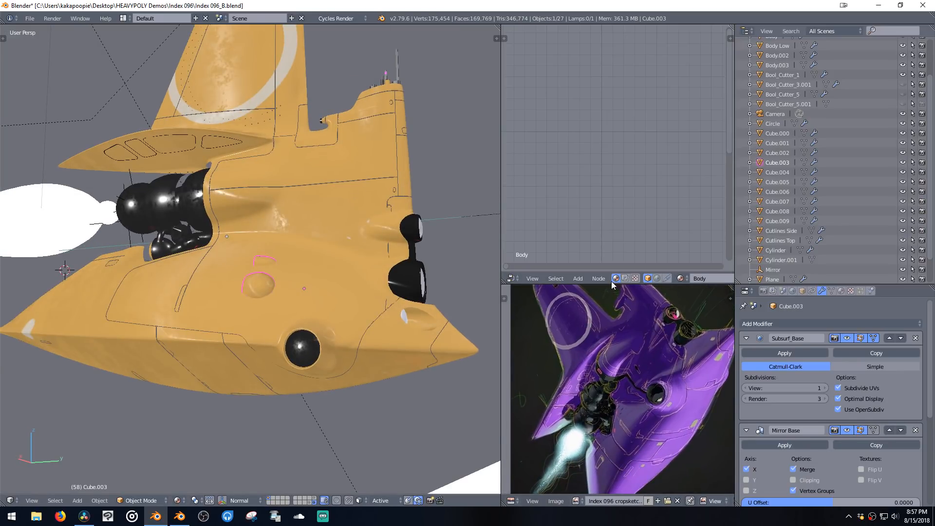
left_click_drag(610, 284, 610, 177)
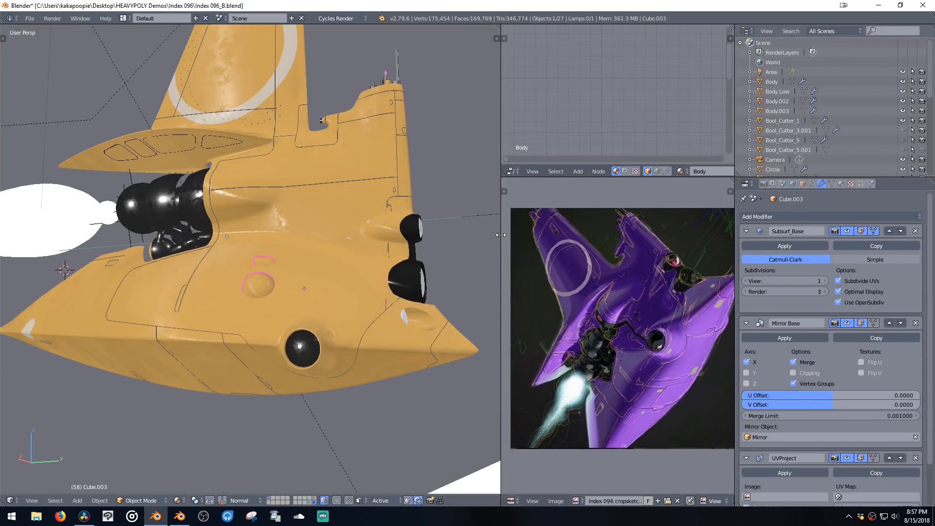
left_click_drag(501, 234, 485, 233)
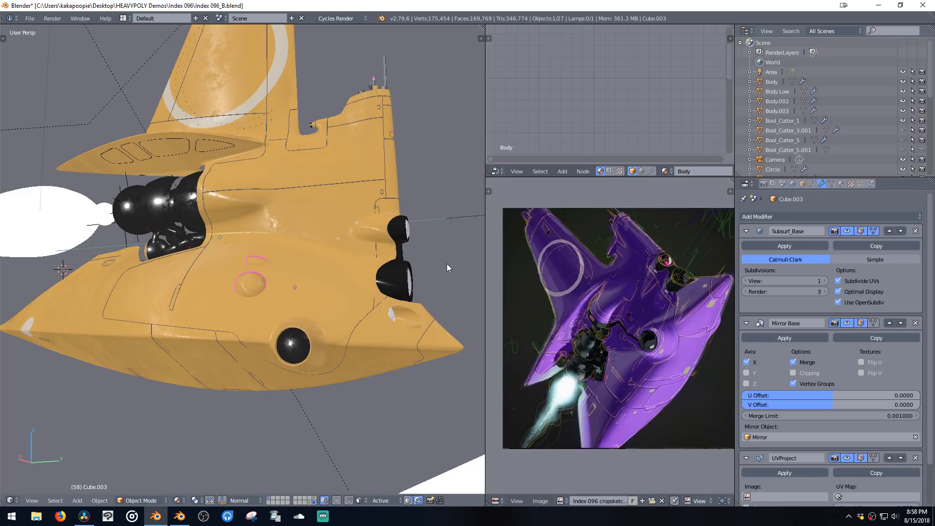
Step: Select the Cutlines Side object on the ship's hull and enter Edit Mode
right_click(374, 248)
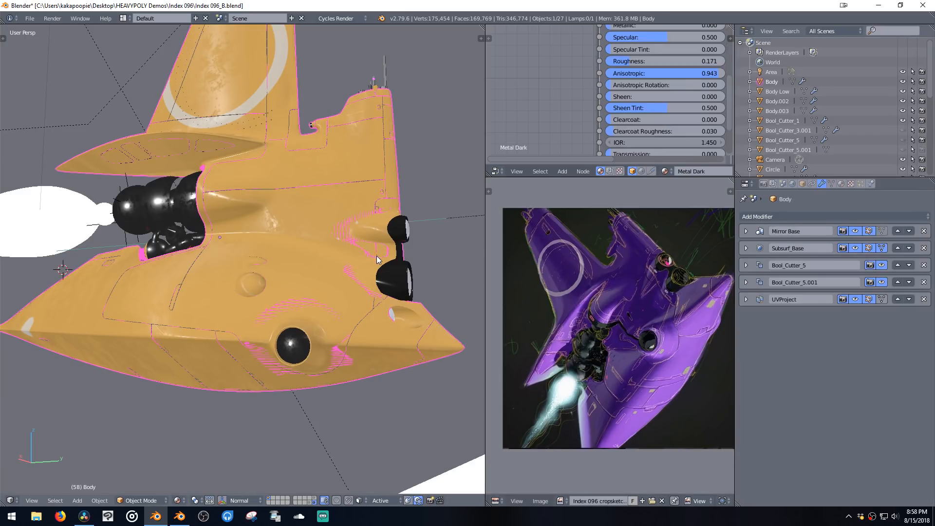
middle_click_drag(373, 259, 369, 264)
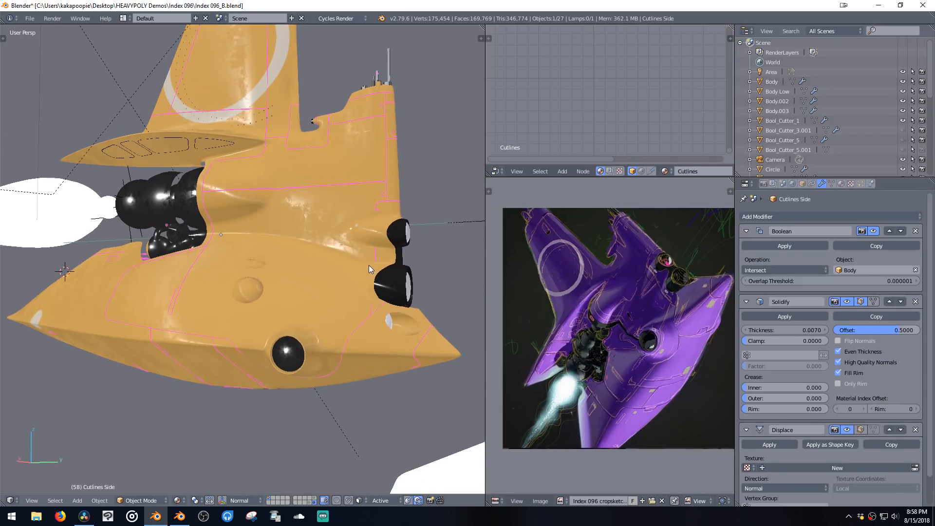
key("Tab")
middle_click_drag(421, 190, 437, 226)
Step: Box-select the side cutline geometry at the nose, and extend the box selection across the whole ship
left_click_drag(340, 174, 468, 397)
scroll(270, 290, "down", 2)
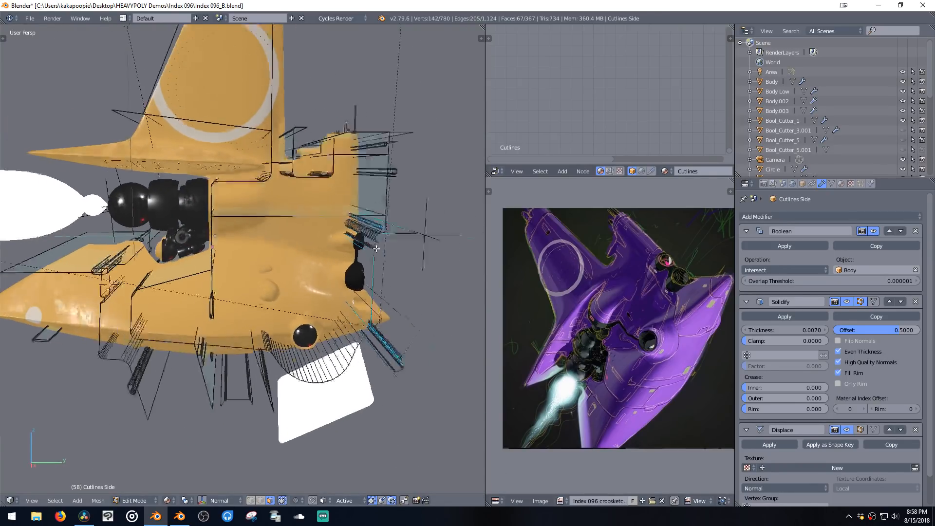
left_click_drag(66, 70, 483, 426)
middle_click_drag(302, 205, 351, 256, "shift")
scroll(302, 204, "down", 2)
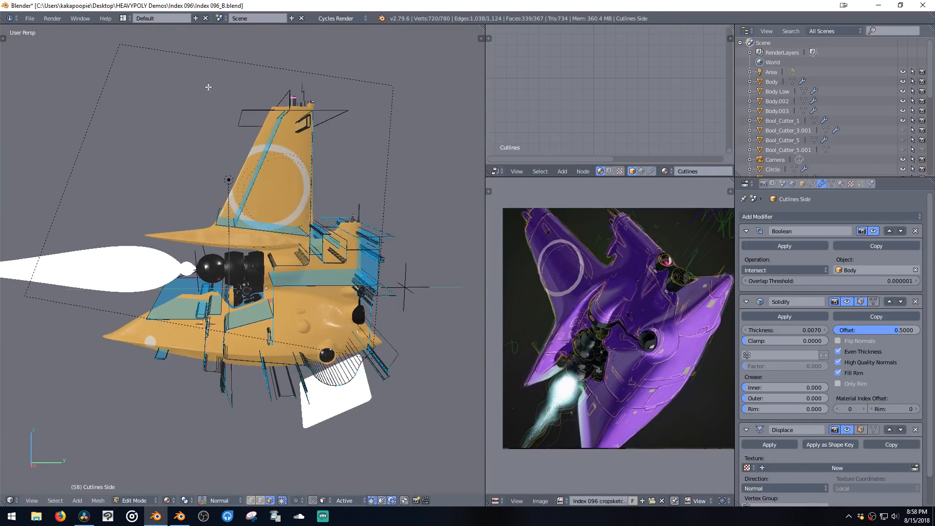
Step: Box-select all of the side cutline geometry, scale it along the global X axis, and return to Object Mode
left_click_drag(116, 62, 470, 379)
left_click_drag(121, 63, 473, 450)
middle_click_drag(477, 422, 371, 261)
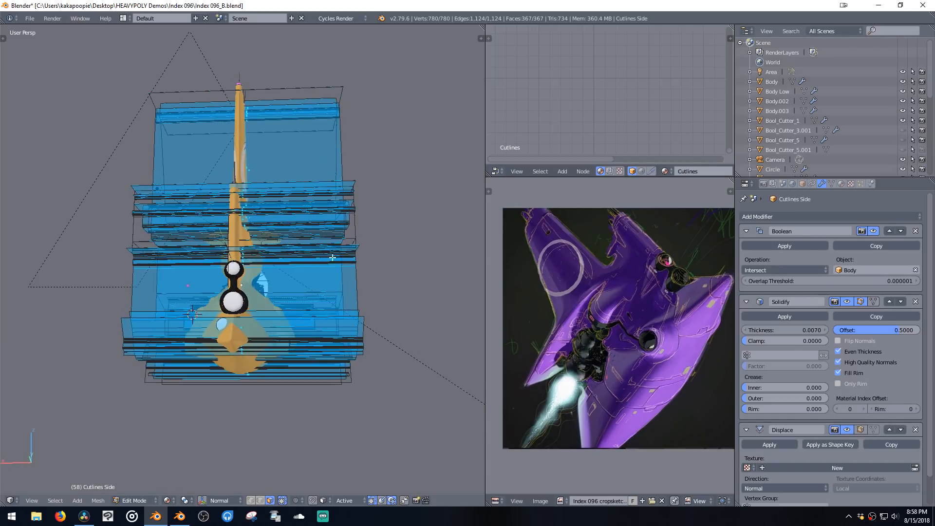
key("s")
key("x")
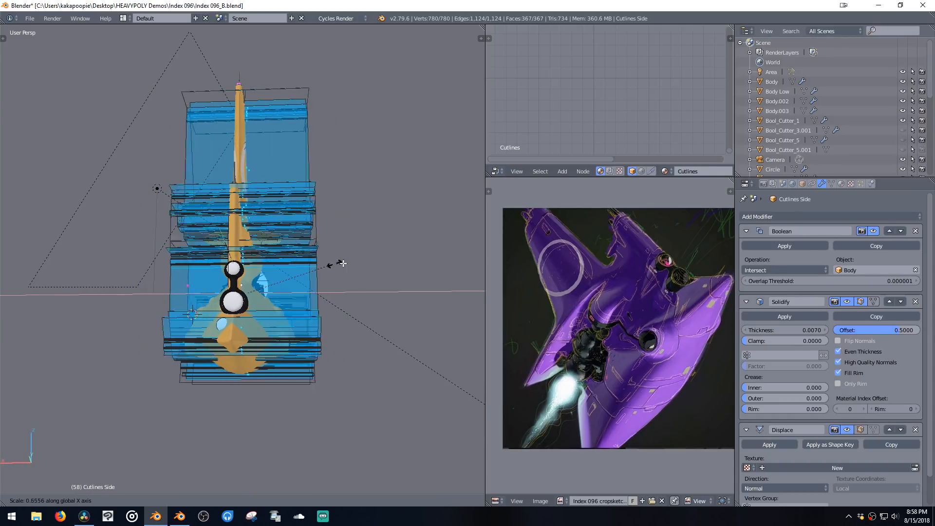
left_click(415, 273)
middle_click_drag(341, 272, 375, 222)
key("space")
left_click(393, 292)
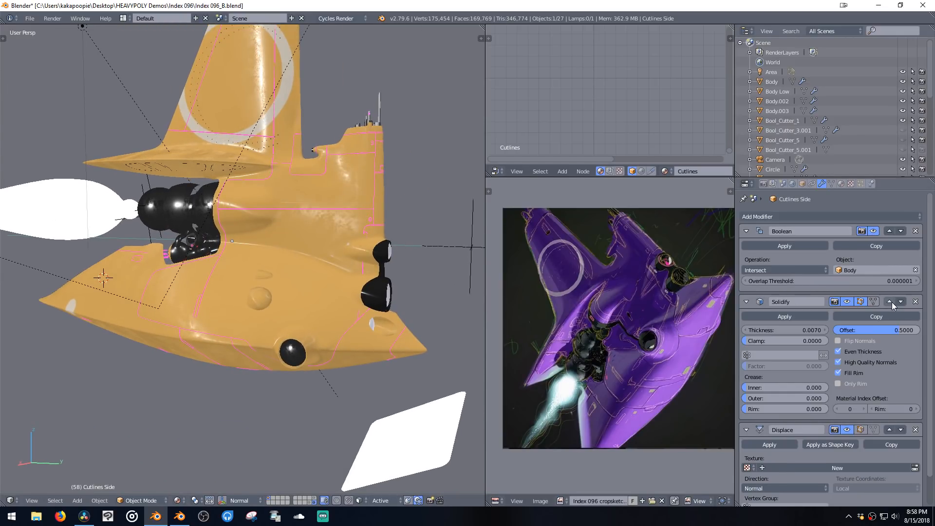
Step: Review the Boolean, Solidify and Displace modifiers on Cutlines Side and examine its cutlines up close on the hull
scroll(847, 350, "down", 2)
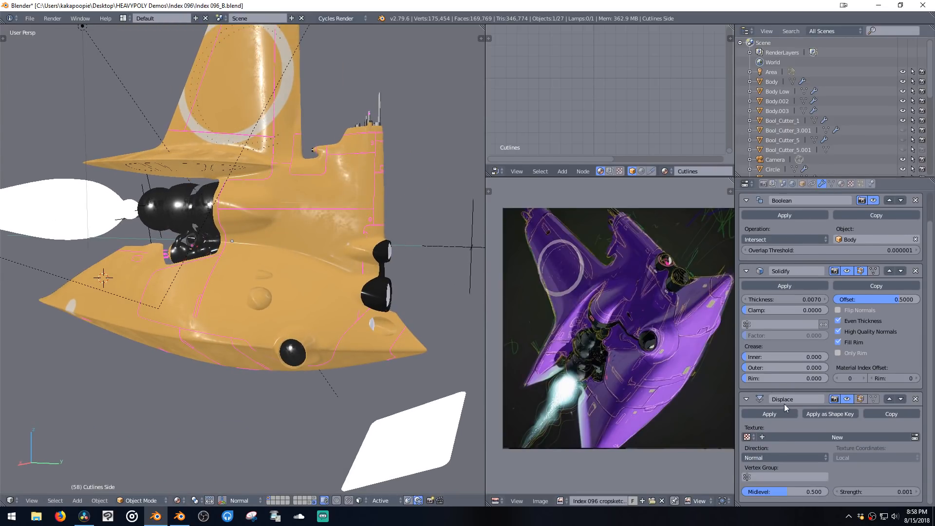
scroll(814, 280, "up", 2)
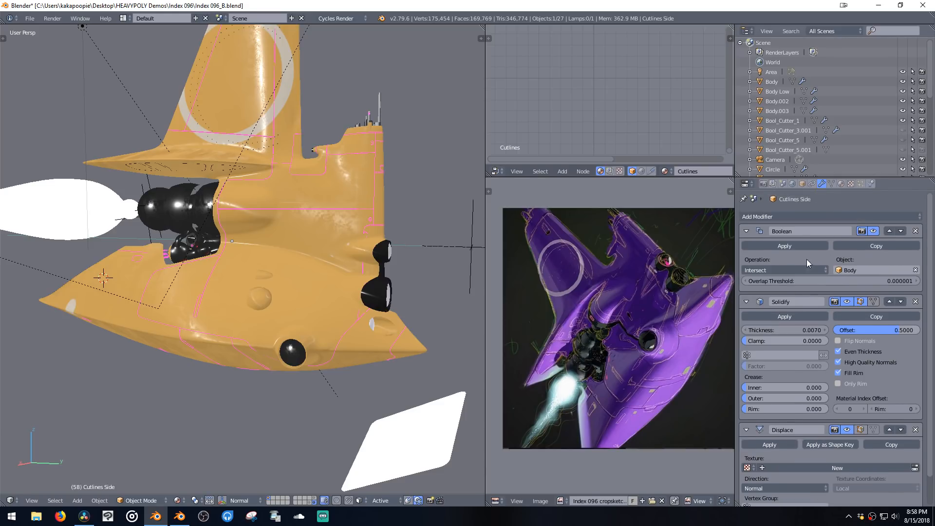
scroll(385, 180, "up", 6)
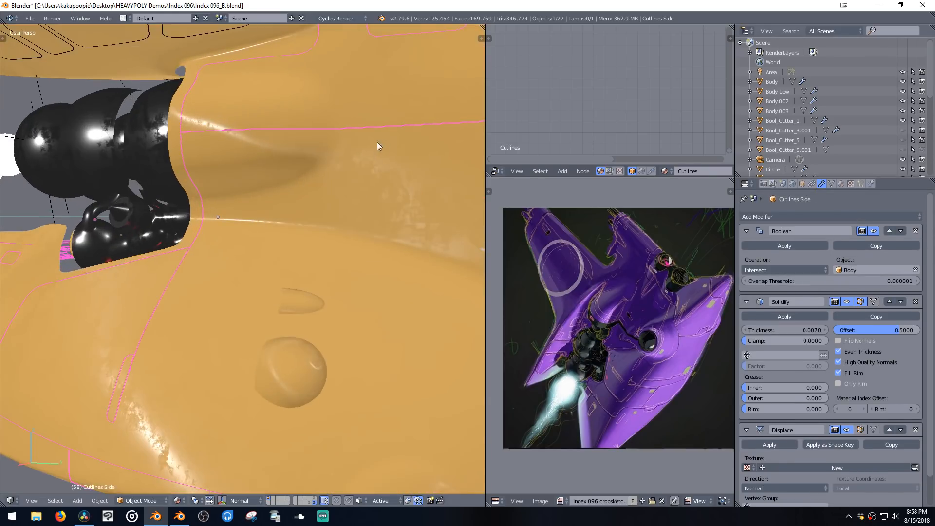
middle_click_drag(377, 142, 270, 205, "shift")
middle_click_drag(589, 180, 493, 184)
middle_click_drag(428, 192, 359, 182, "shift")
middle_click_drag(553, 240, 622, 249)
middle_click_drag(417, 194, 386, 175)
Step: Duplicate one edge of the Cutlines Side mesh ahead of the hull and extrude it about 0.9 along Y into a rectangular face
key("Tab")
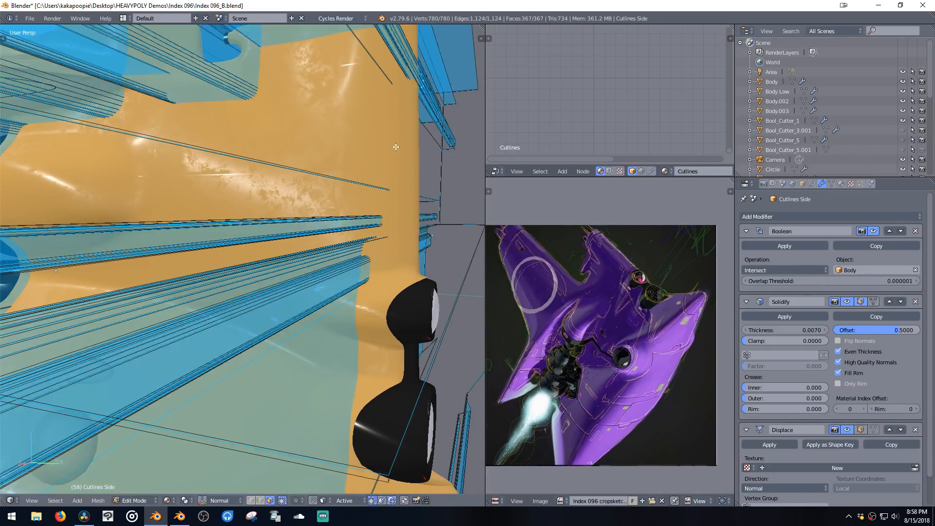
scroll(396, 147, "down", 5)
key("2")
right_click(203, 194)
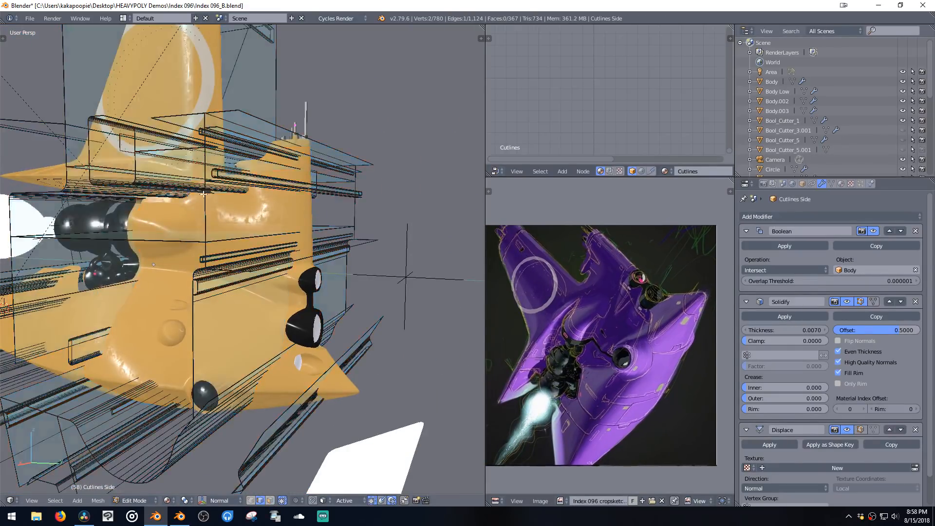
key("shift+d")
middle_click_drag(208, 215, 341, 239)
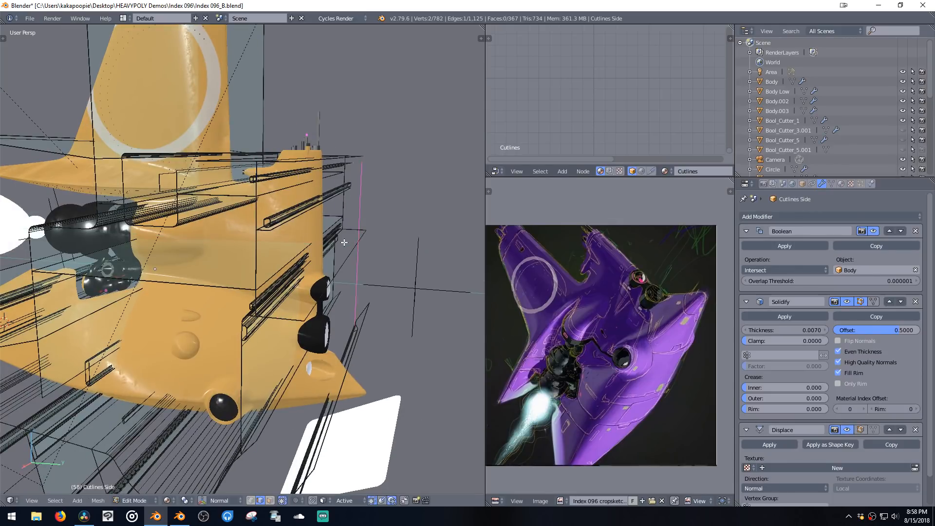
key("e")
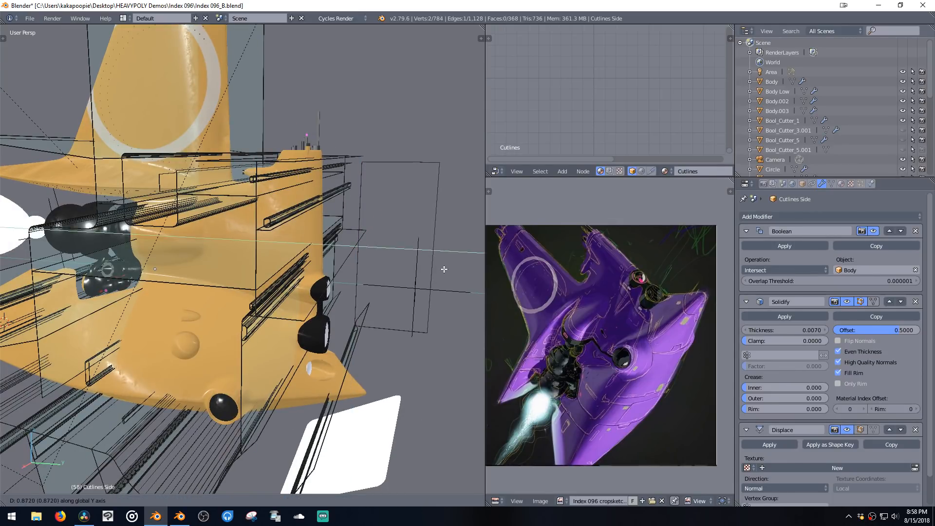
left_click(451, 272)
key("a")
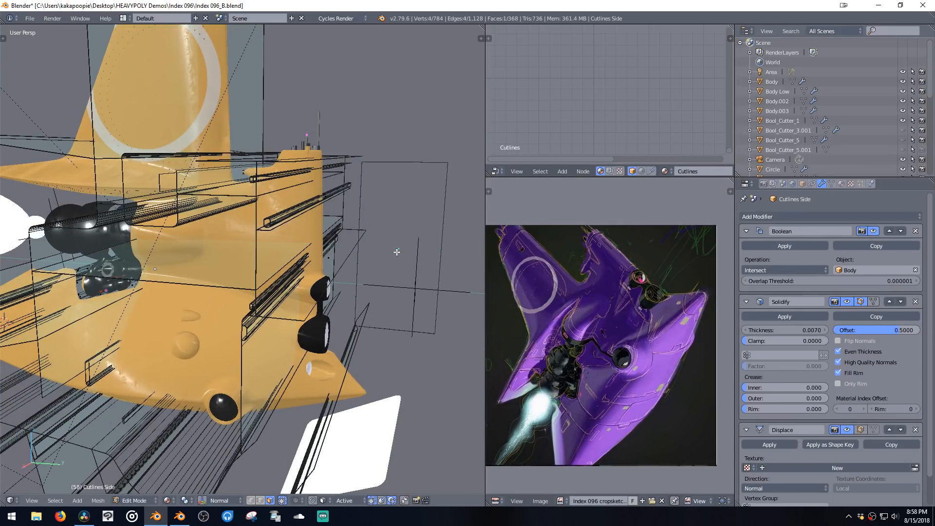
Step: Scale the new rectangular face down and round its four corners with a vertex bevel
key("s")
left_click(397, 277)
key("1")
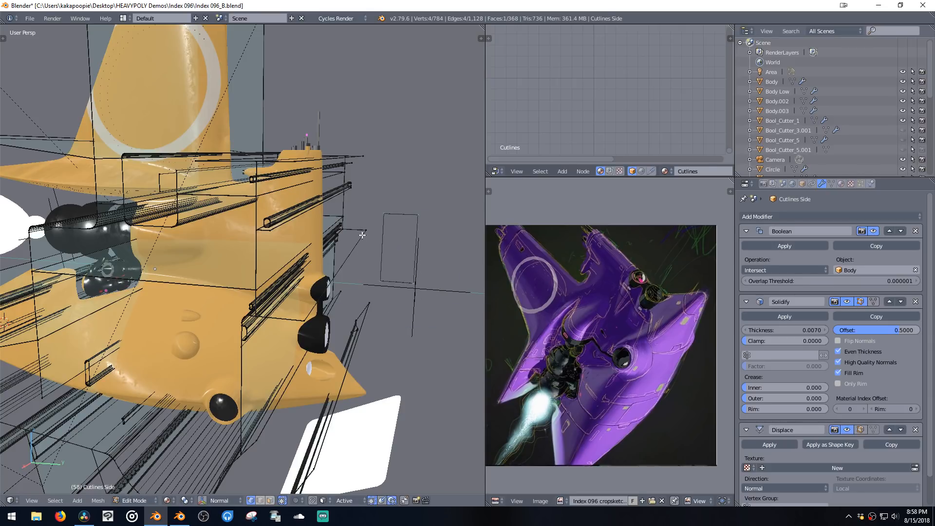
key("ctrl+shift+b")
left_click(427, 318)
Step: Select the linked rounded face, check it in the right side view, and extrude it along its normal through the hull
key("a")
key("l")
scroll(288, 239, "up", 4)
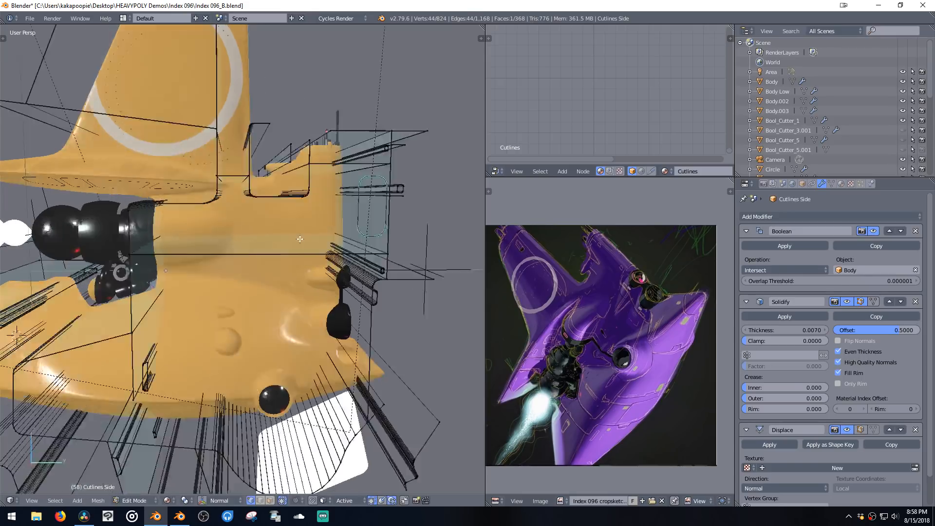
key("KP_3")
scroll(346, 223, "up", 3)
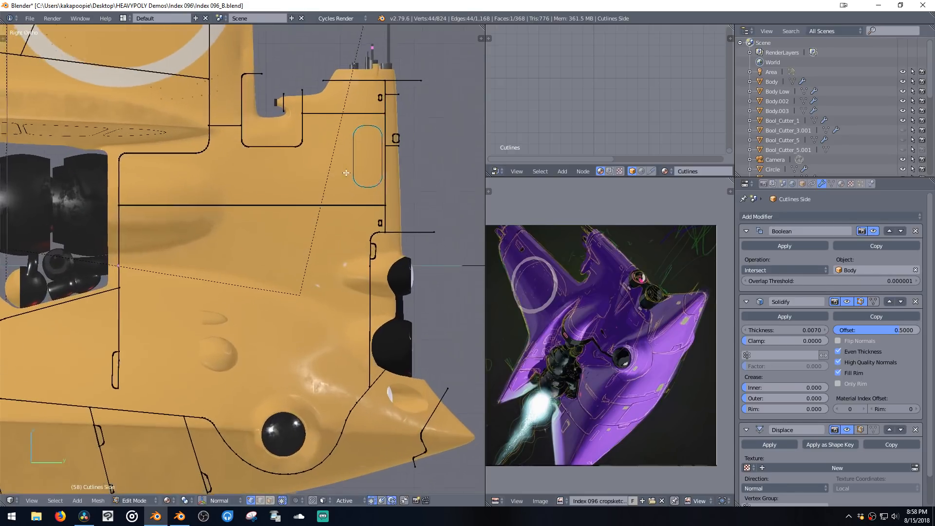
middle_click_drag(396, 169, 373, 215)
scroll(366, 175, "down", 5)
key("e")
key("alt+s")
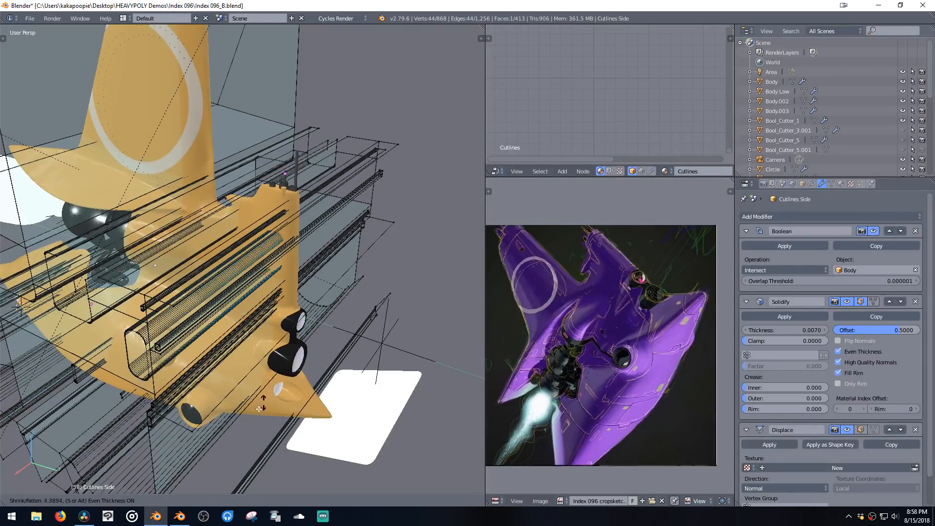
left_click(224, 445)
Step: Check the new cutline in Object Mode, and delete both end cap faces of the extruded rounded panel in face selection mode
key("Tab")
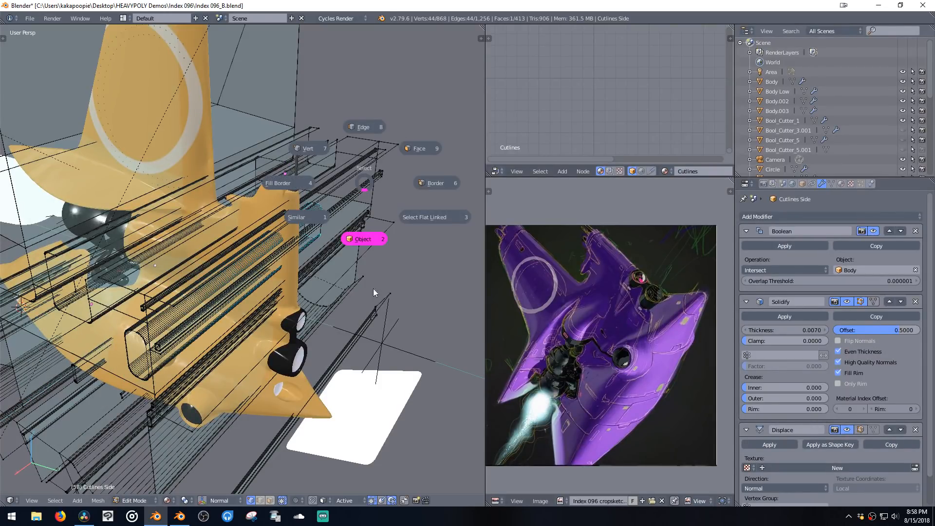
left_click(351, 235)
key("Tab")
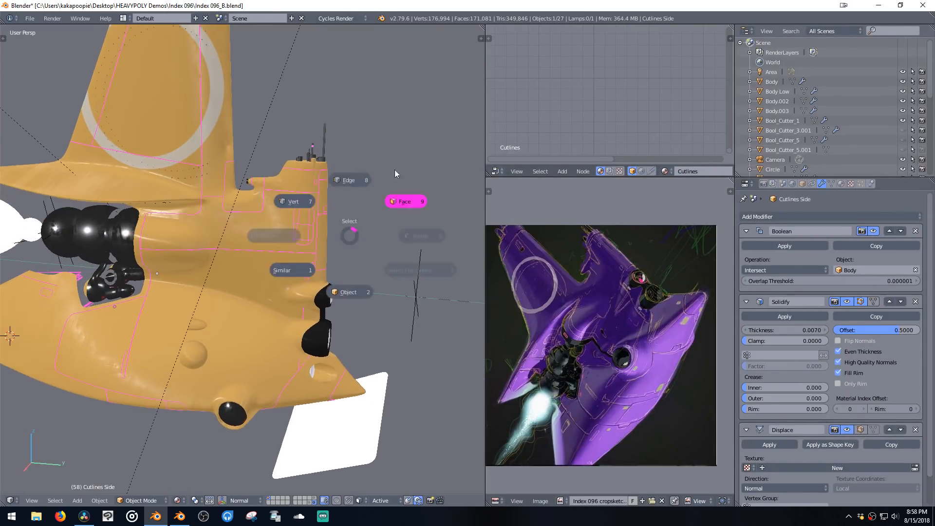
left_click(366, 213)
key("Delete")
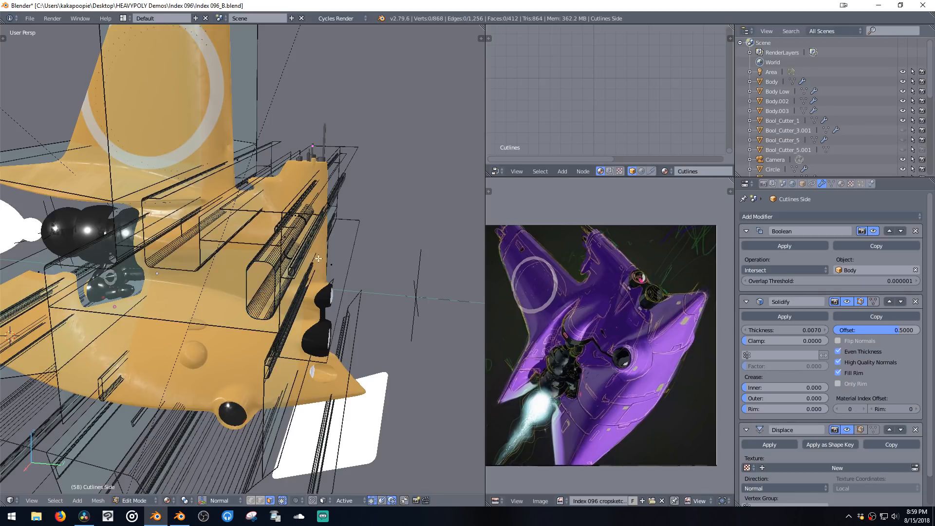
middle_click_drag(270, 295, 274, 216)
left_click(207, 239)
key("Delete")
Step: Clear the face selection, return to Object Mode, and inspect the rounded panel cutline on the hull
key("a")
left_click(274, 248)
middle_click_drag(331, 244, 302, 221)
key("space")
left_click(373, 168)
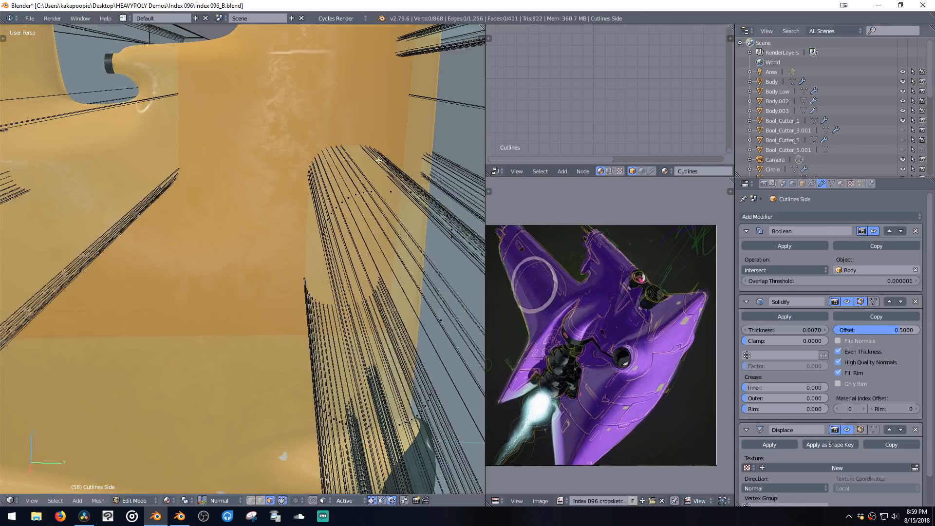
key("space")
left_click(366, 236)
middle_click_drag(372, 216, 396, 182)
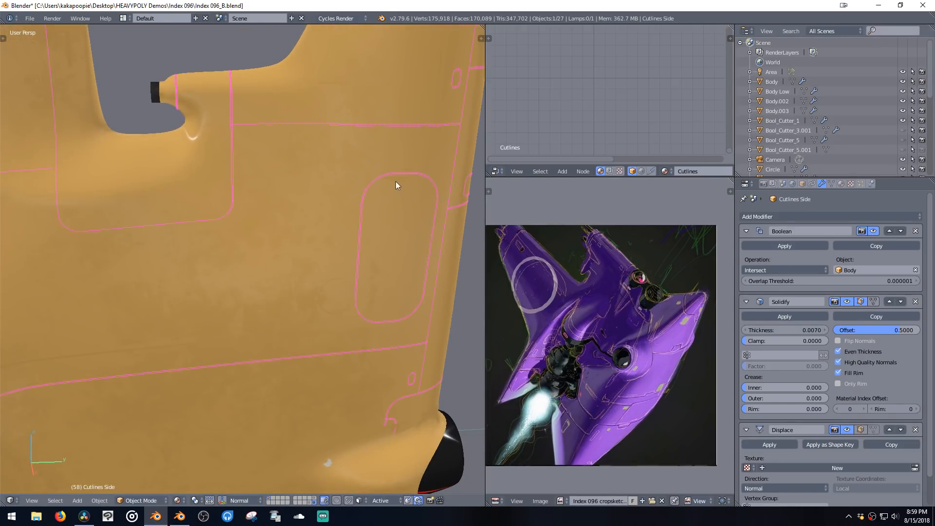
scroll(365, 239, "down", 4)
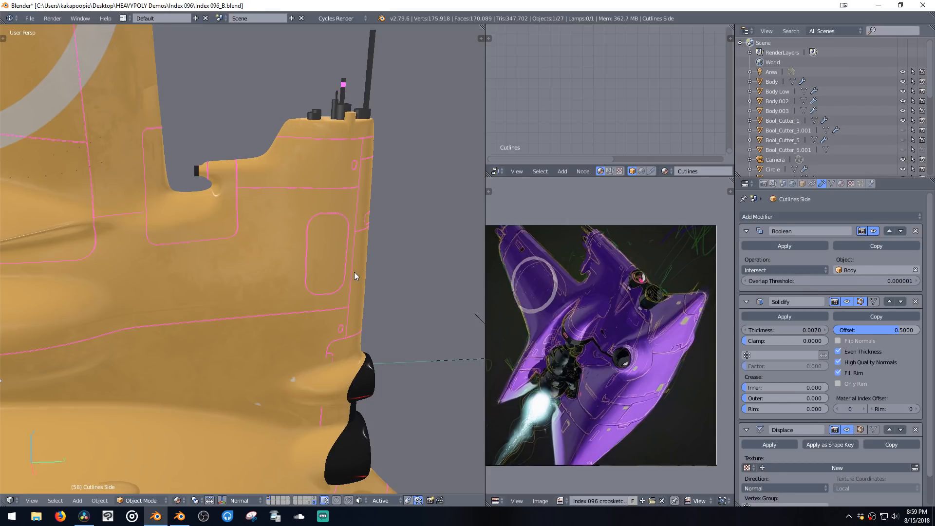
Step: View the Body object's mesh in Edit Mode, and return to Object Mode with nothing selected
left_click(367, 289)
key("Tab")
key("space")
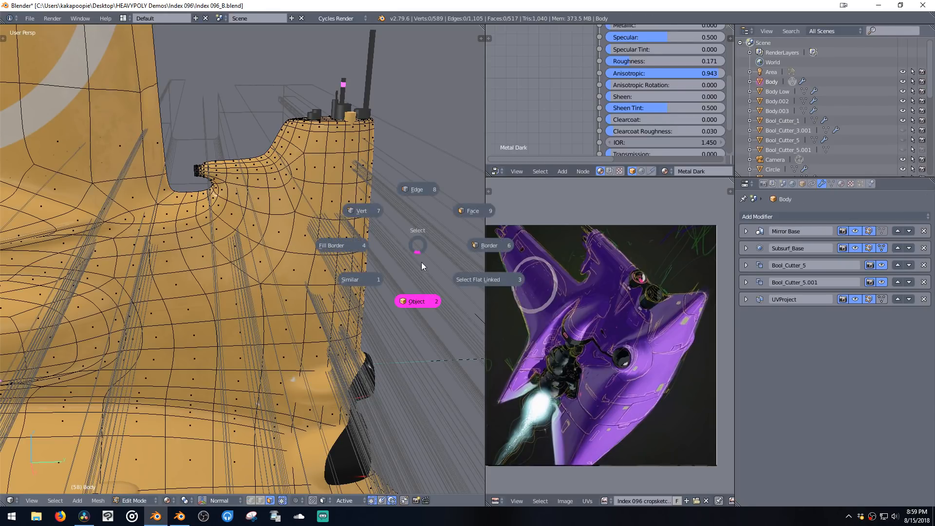
left_click(410, 302)
middle_click_drag(408, 296, 329, 238)
left_click(457, 341)
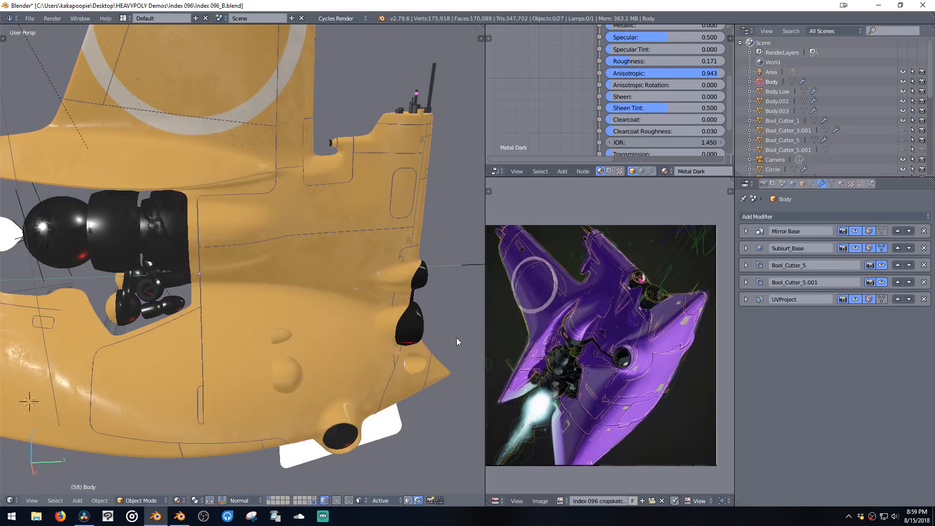
Step: Preview the ship's front side with Rendered shading and select the Cutlines Side object
middle_click_drag(460, 285, 225, 176)
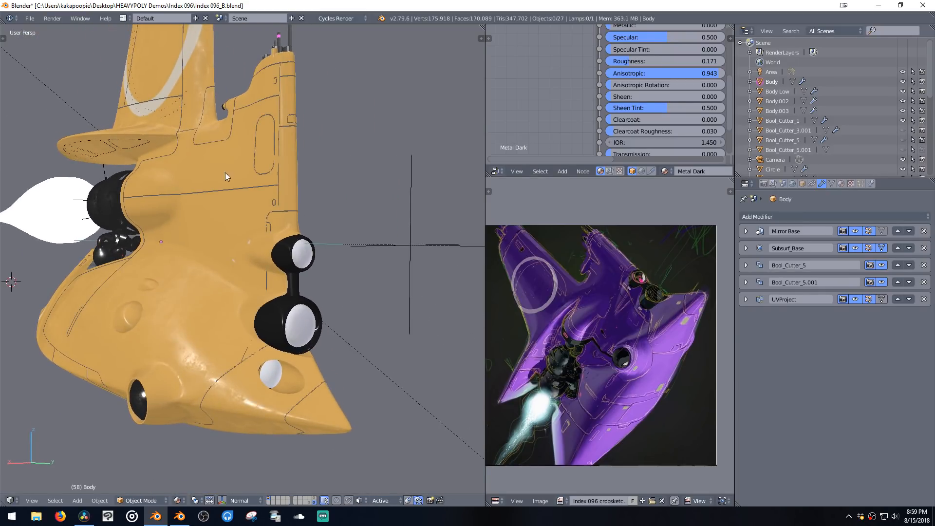
scroll(238, 177, "up", 2)
key("z")
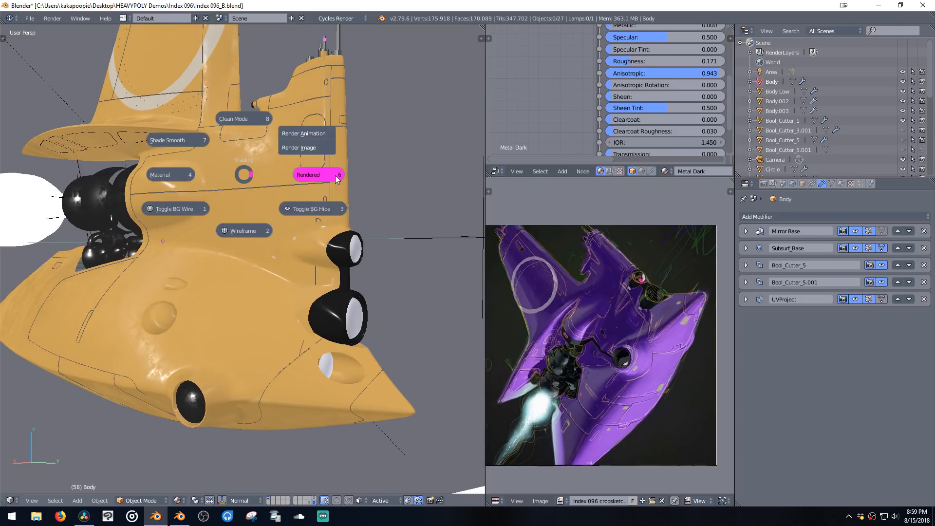
left_click(327, 195)
right_click(305, 181)
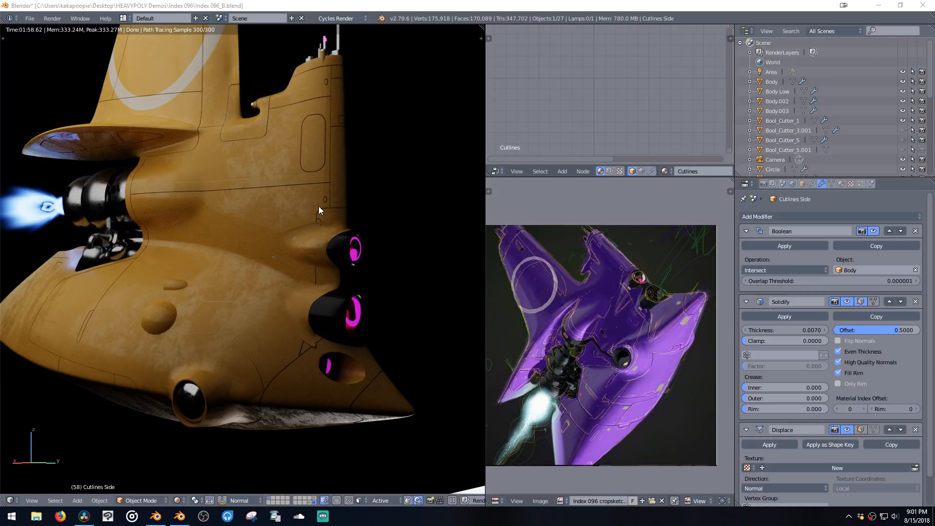
Step: Open Postal Truck.blend from the HEAVYPOLY Demos folder
key("ctrl+o")
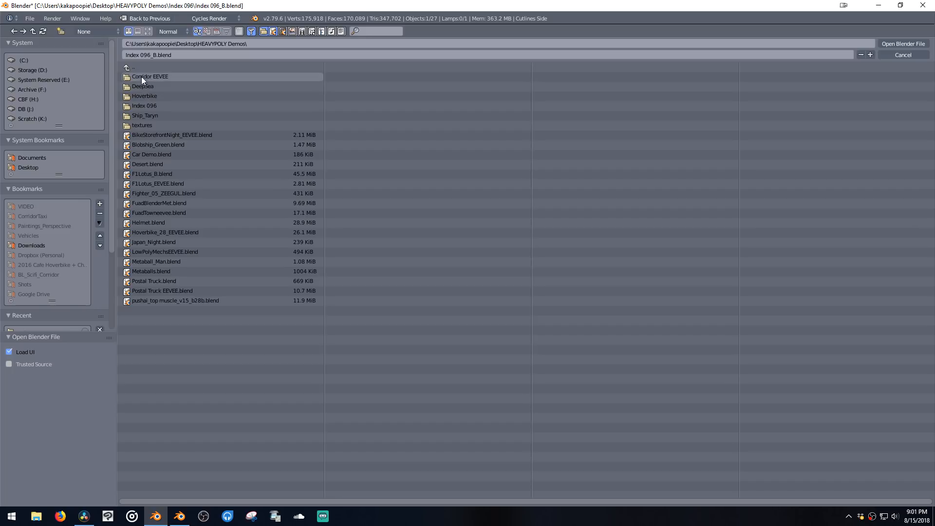
left_click(209, 69)
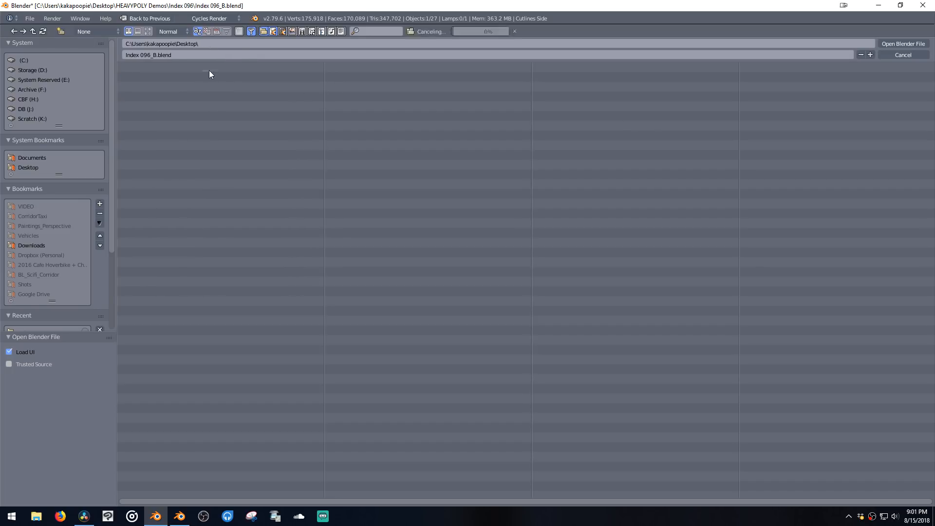
left_click(203, 86)
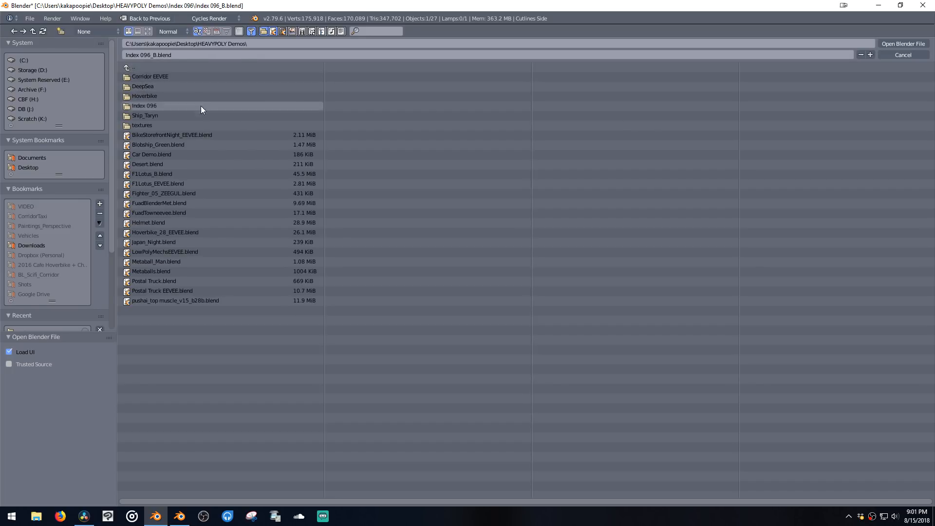
double_click(133, 282)
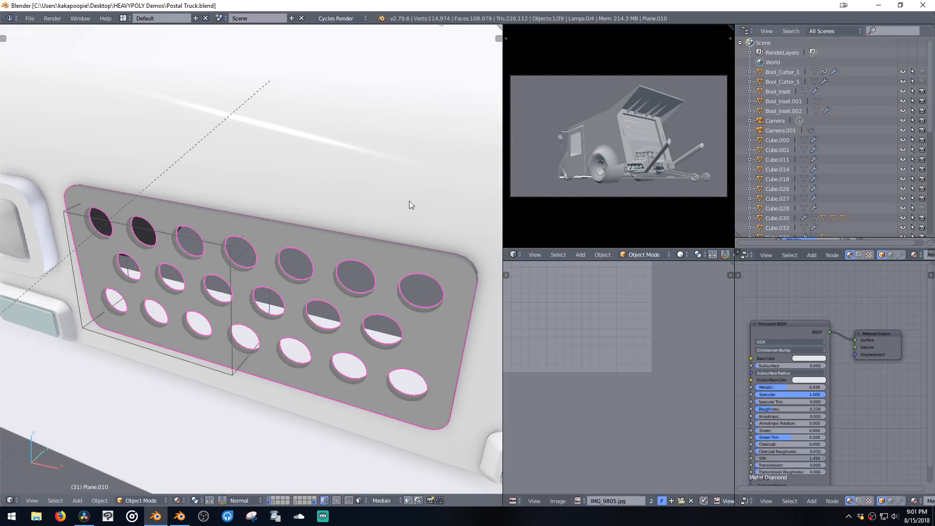
Step: Try Rendered shading on the front of the postal truck in the main 3D view
scroll(371, 206, "down", 5)
mouse_move(360, 253)
middle_mouse_down()
mouse_move(349, 221)
mouse_move(364, 263)
mouse_move(357, 252)
mouse_move(301, 239)
middle_mouse_up()
key("z")
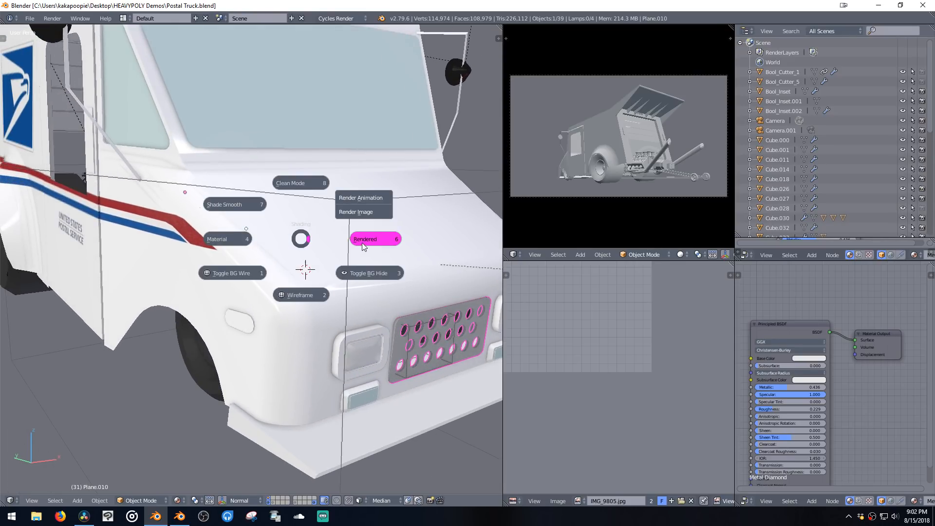
left_click(361, 258)
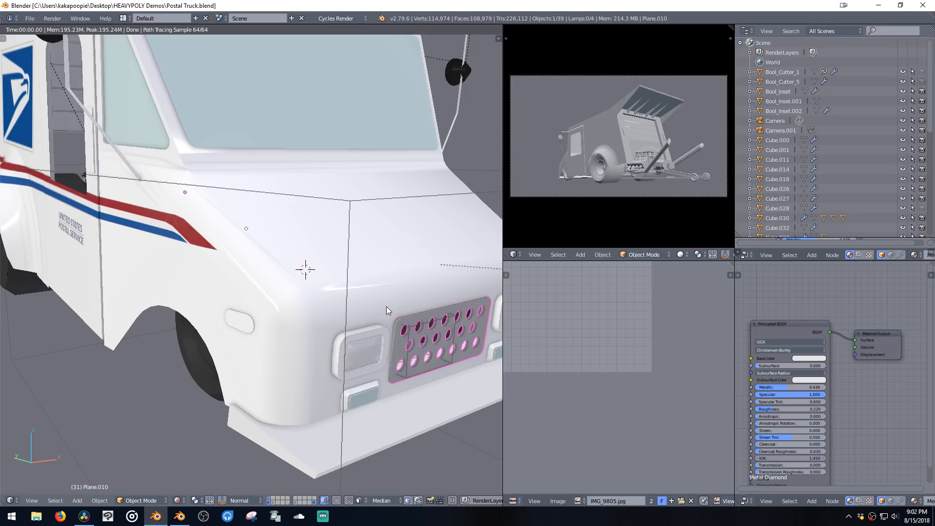
Step: Select the Bool_Cutter_1 box around the truck's front and retry Rendered shading on the truck as a whole
right_click(352, 203)
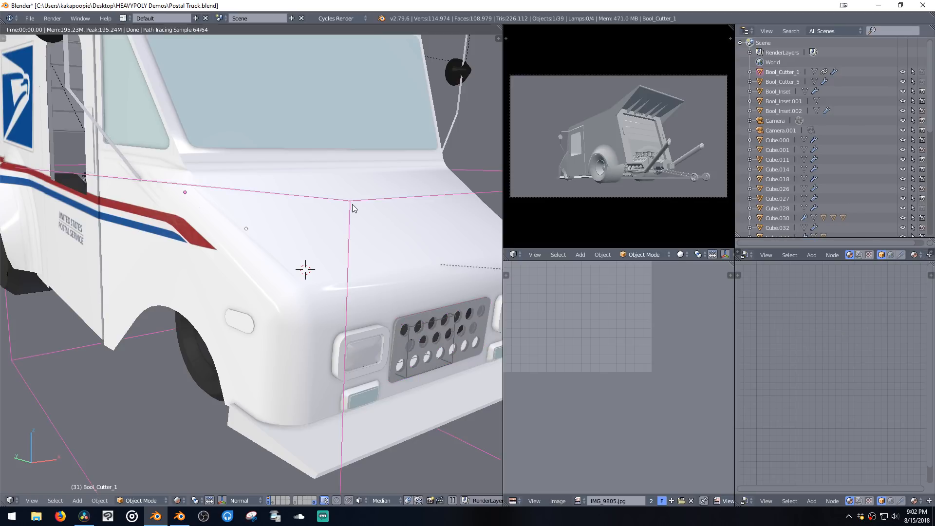
mouse_move(368, 232)
middle_mouse_down()
mouse_move(355, 259)
mouse_move(364, 223)
mouse_move(318, 254)
mouse_move(282, 259)
mouse_move(301, 259)
middle_mouse_up()
scroll(317, 254, "down", 5)
key("z")
left_click(382, 260)
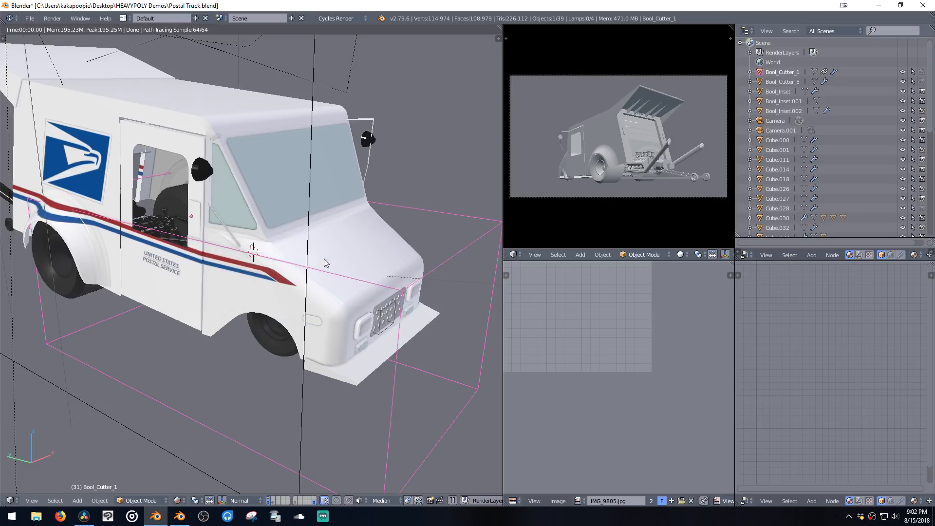
Step: Turn off Rendered shading in the main 3D view and apply it to the camera view of the truck
key("z")
left_click(378, 212)
key("z")
left_click(629, 142)
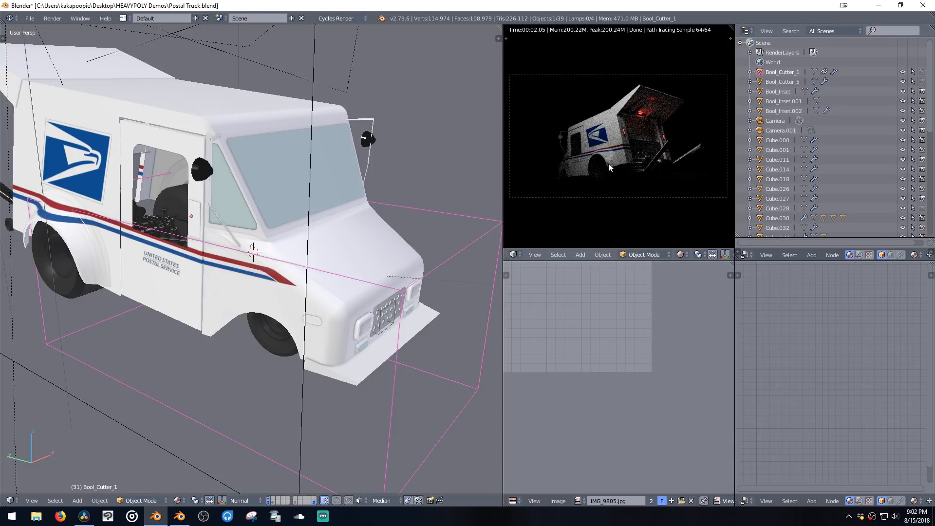
Step: Select the truck body object Plane.003 and look through the scene's object list
middle_click_drag(609, 162, 570, 168)
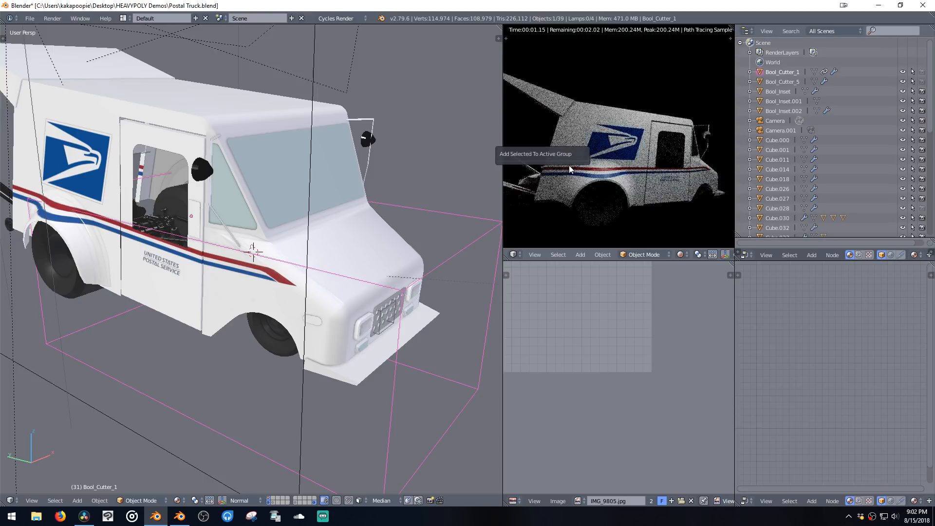
right_click(567, 197)
scroll(410, 166, "down", 5)
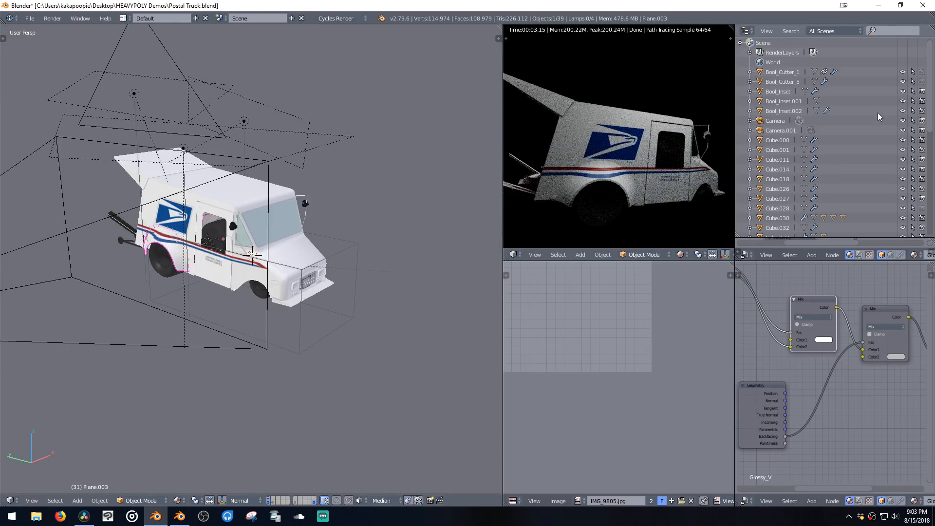
scroll(896, 142, "down", 5)
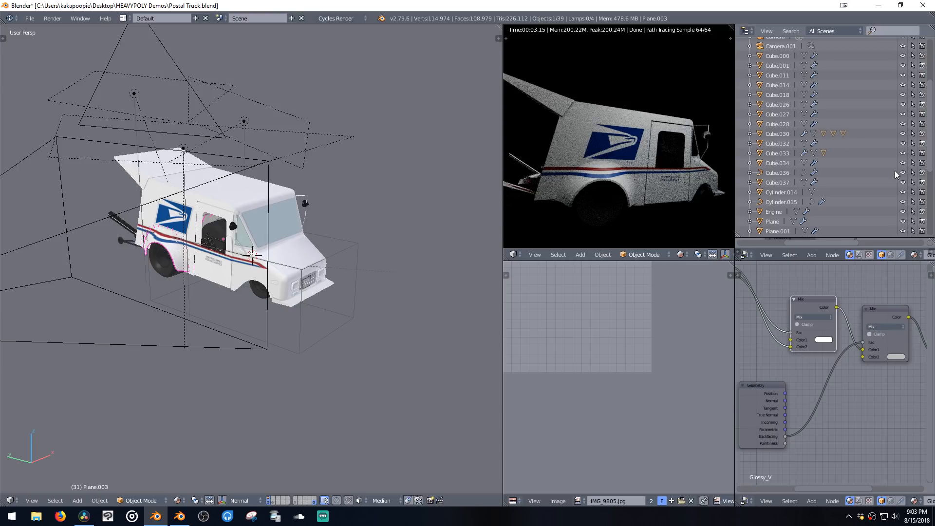
scroll(923, 134, "down", 7)
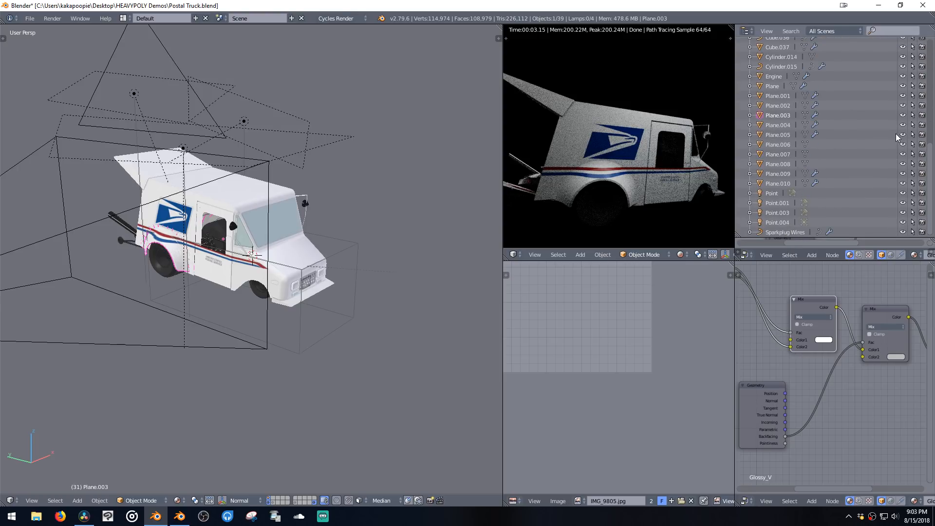
Step: Turn on the additional scene layer with the blue backdrop and view the rendered truck from several angles
left_click(275, 502, "shift")
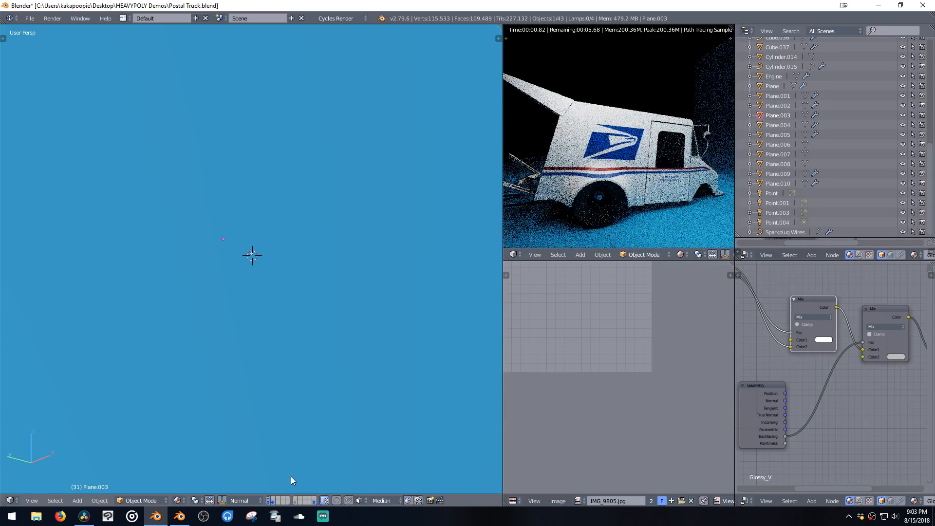
middle_click_drag(631, 179, 621, 200)
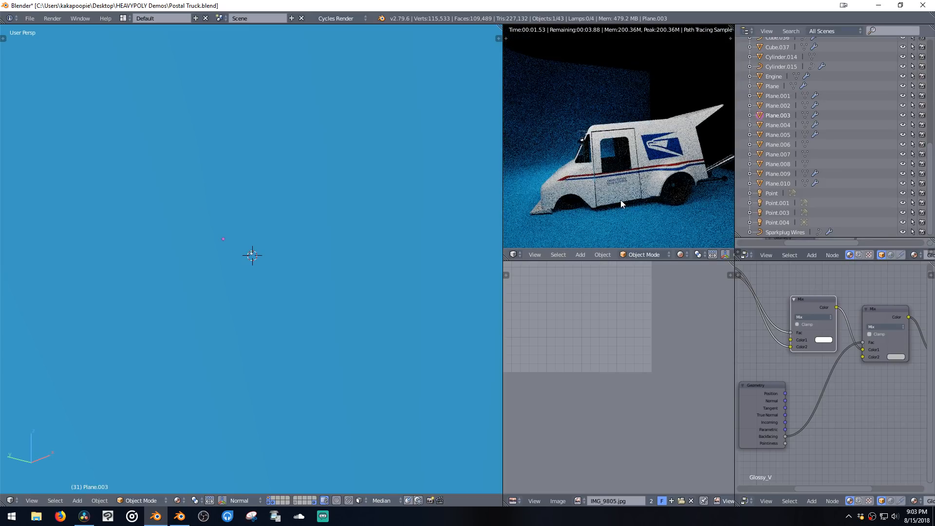
middle_click_drag(646, 184, 638, 165)
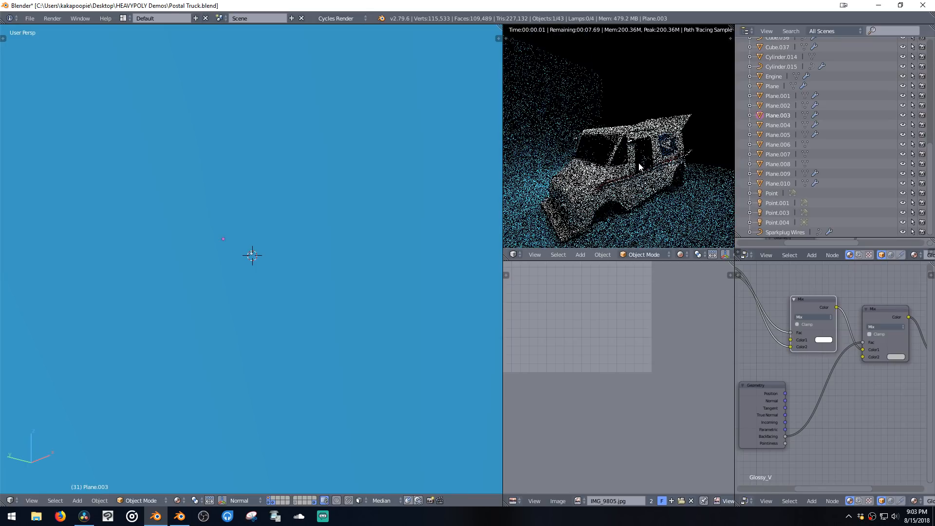
middle_click_drag(640, 166, 531, 163)
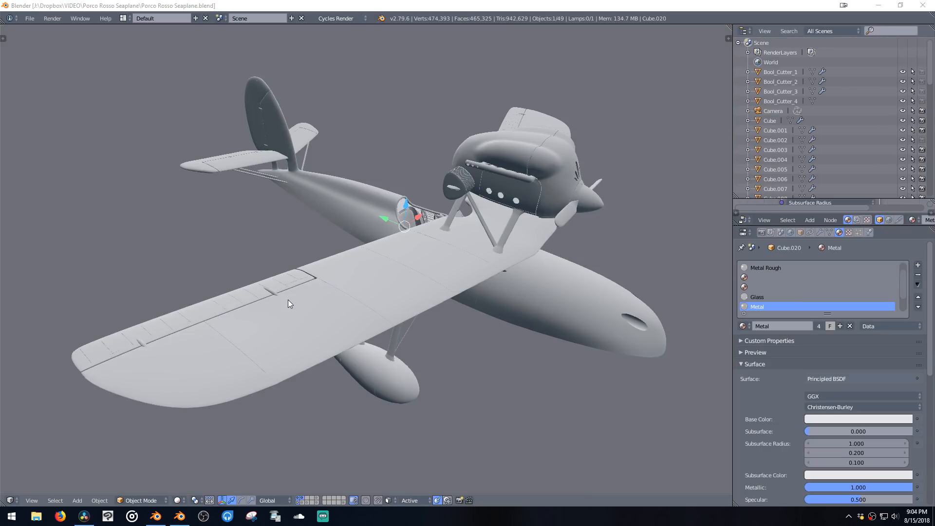
Step: Select Cube.015 on the Porco Rosso seaplane and switch the viewport to Material shading
right_click(490, 230)
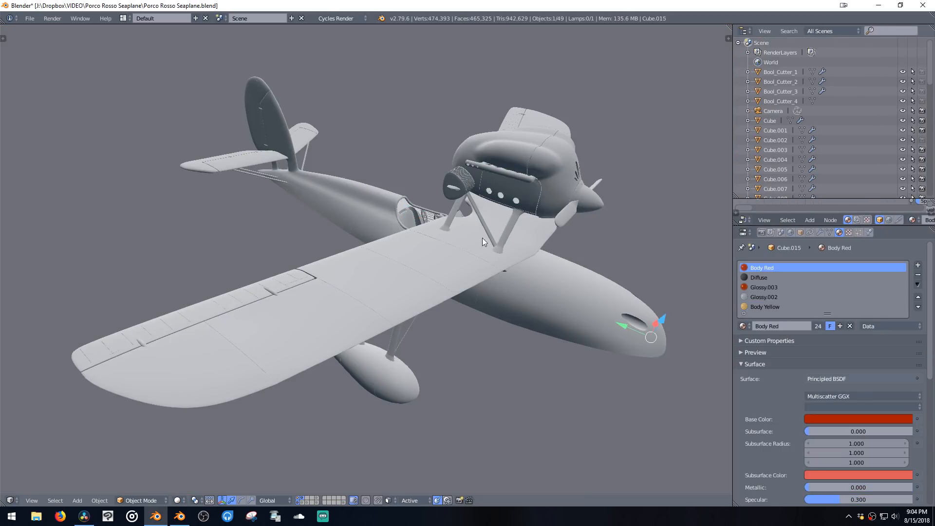
mouse_move(482, 238)
middle_mouse_down()
mouse_move(486, 217)
mouse_move(457, 209)
mouse_move(463, 229)
mouse_move(448, 233)
mouse_move(487, 220)
mouse_move(487, 229)
mouse_move(468, 226)
middle_mouse_up()
key("z")
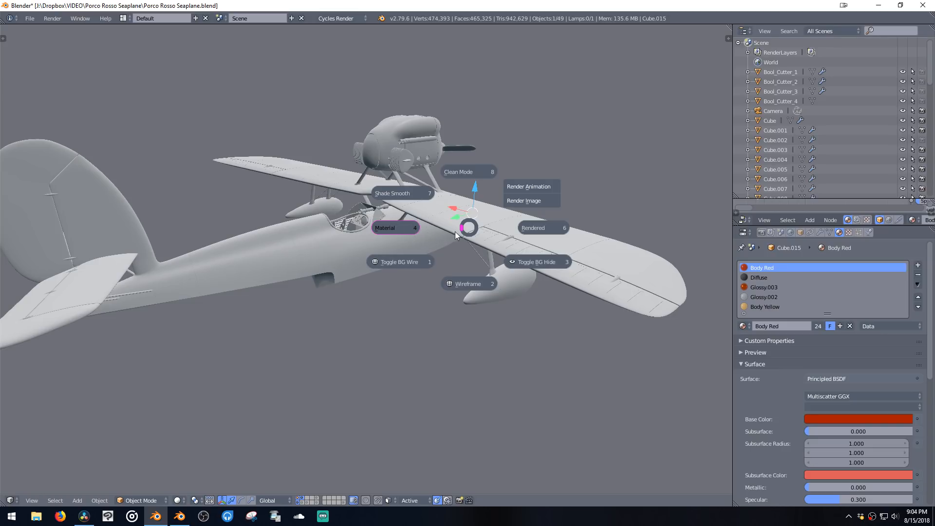
left_click(433, 239)
middle_click_drag(331, 243, 426, 278)
scroll(429, 279, "up", 3)
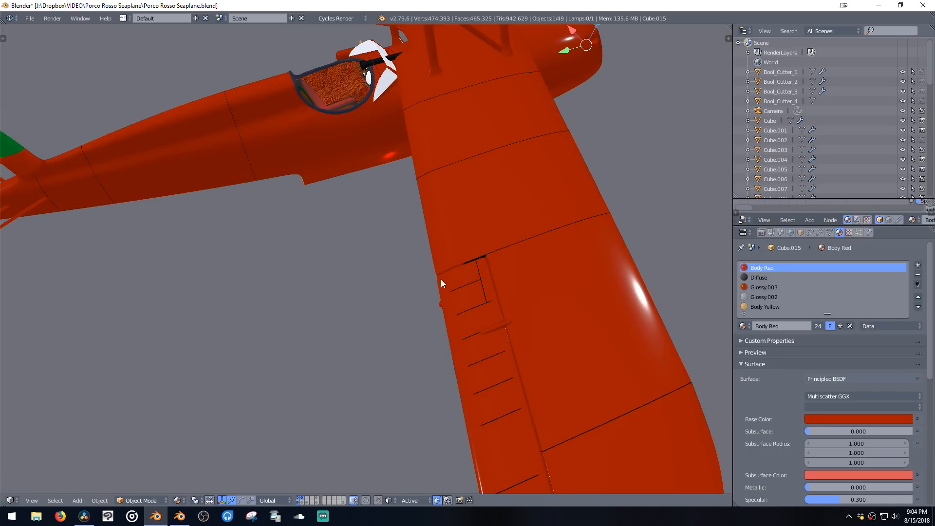
Step: Inspect the wing mesh in Edit Mode by selecting the linked faces of the aileron at its trailing edge
right_click(448, 306)
scroll(456, 311, "up", 2)
middle_click_drag(457, 311, 496, 272)
key("Tab")
right_click(469, 295)
key("l")
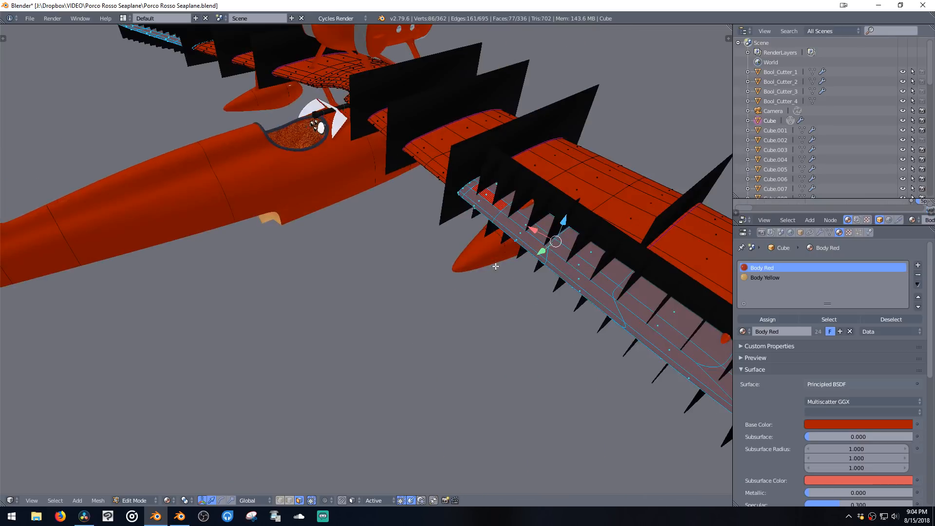
key("Tab")
left_click(486, 313)
middle_click_drag(487, 314, 361, 184)
Step: Inspect linked geometry of further seaplane parts in Edit Mode and select the body object Cube.001
right_click(517, 390)
key("Tab")
right_click(478, 338)
key("ctrl+l")
key("Tab")
right_click(337, 227)
key("Tab")
right_click(342, 214)
key("a")
left_click(344, 241)
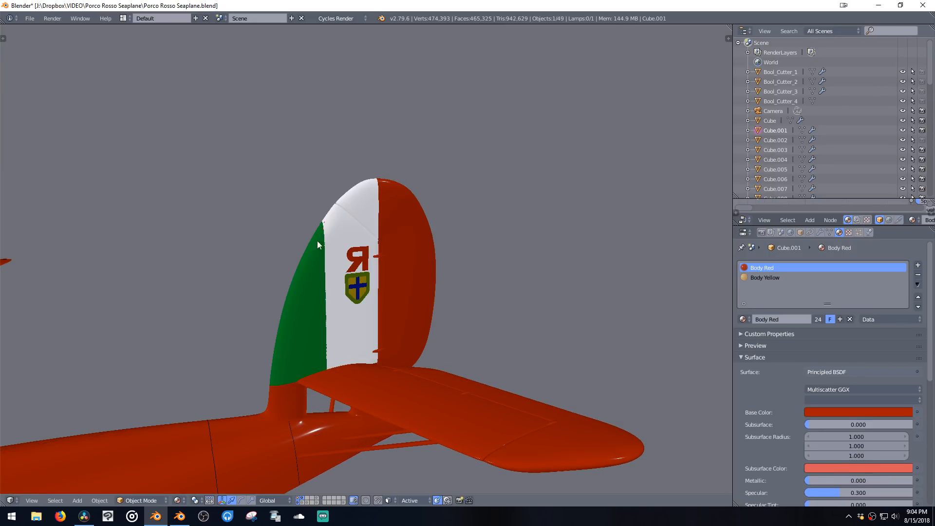
Step: Inspect the body mesh around the striped tail fin in Edit Mode using another mesh select mode
key("Tab")
middle_click_drag(309, 263, 392, 277)
key("ctrl+Tab")
left_click(423, 249)
Step: Select the black fuselage cutlines object Plane.004 and inspect its mesh in Edit Mode
right_click(438, 315)
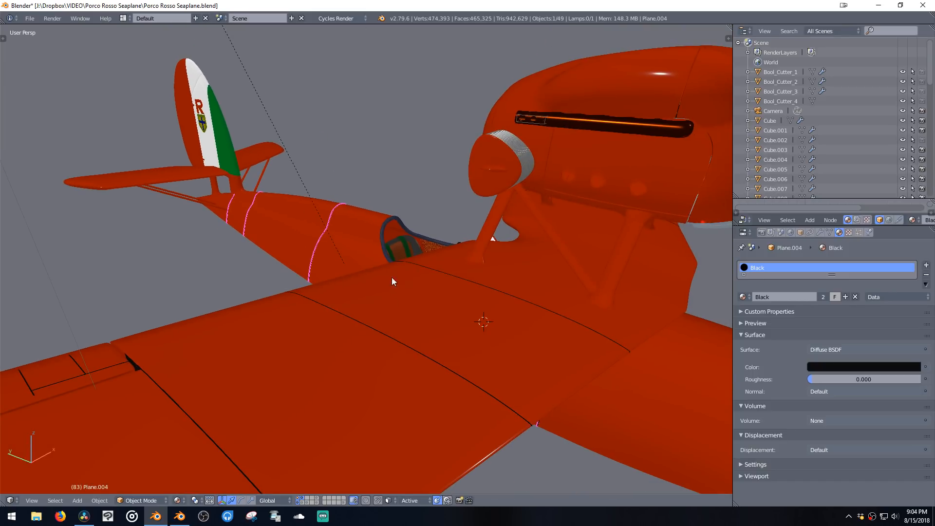
key("Tab")
middle_click_drag(410, 229, 465, 165)
middle_click_drag(410, 191, 457, 321)
key("Tab")
Step: Select Bool_Cutter_1 and hide it from the seaplane scene
left_click(393, 317)
scroll(452, 236, "down", 5)
right_click(457, 321)
key("h")
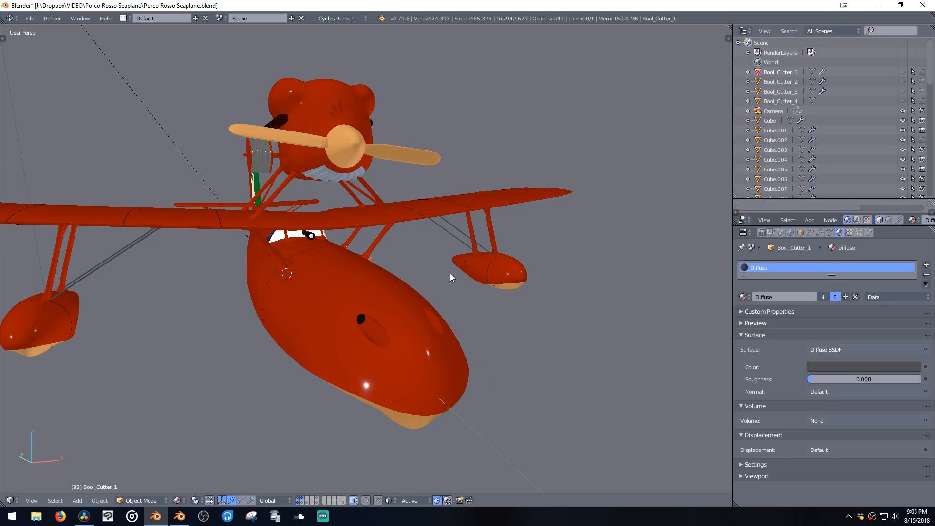
Step: Switch the viewport to Rendered shading and select the seaplane's body, Cube.001
middle_click_drag(450, 273, 395, 226)
key("z")
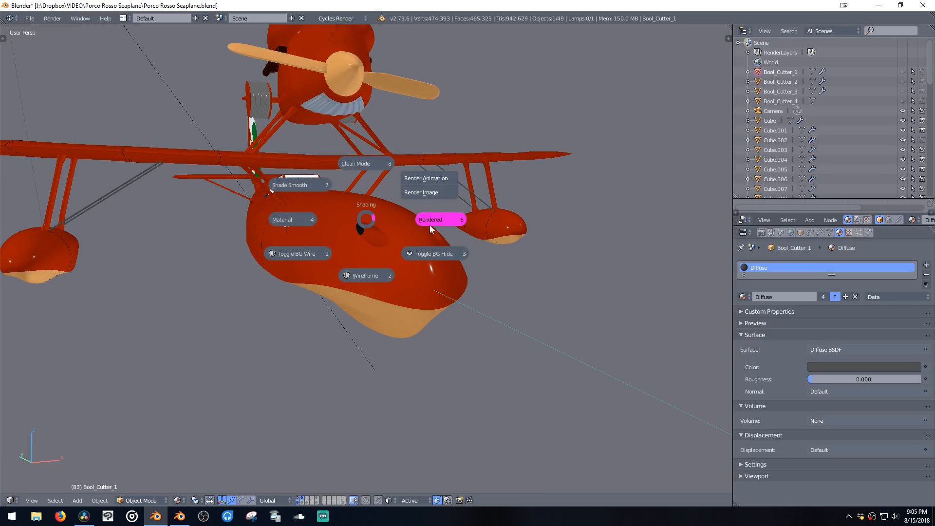
left_click(402, 253)
right_click(382, 261)
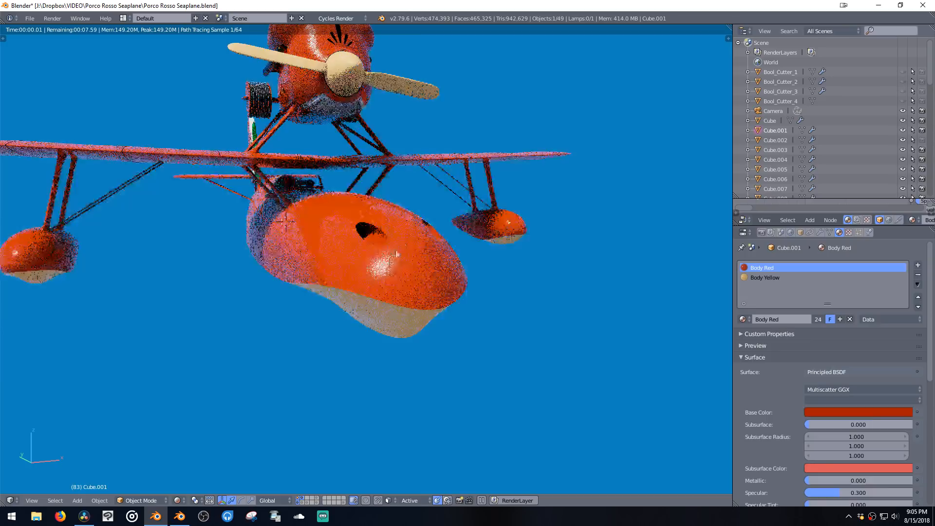
middle_click_drag(393, 201, 391, 238)
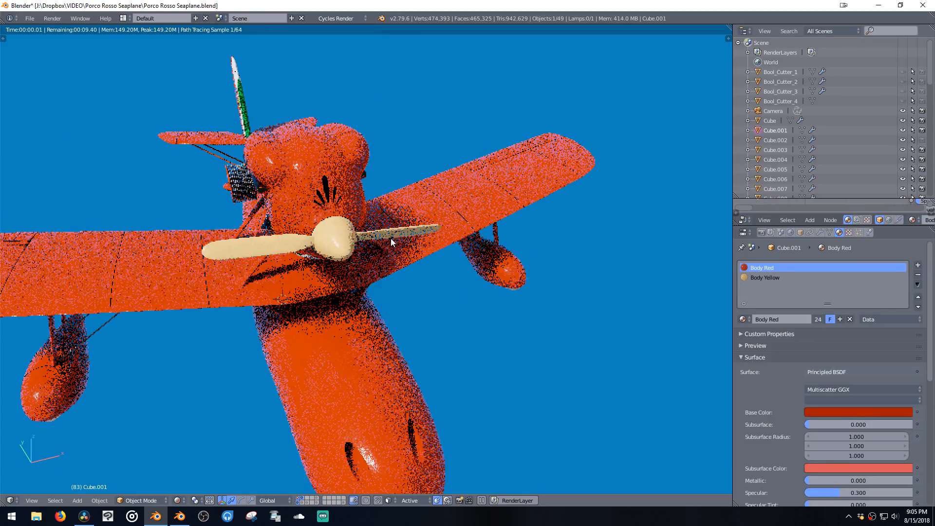
Step: Select the wing object Cube and examine the rendered seaplane from its side
right_click(377, 297)
scroll(385, 291, "down", 5)
middle_click_drag(385, 291, 248, 232)
scroll(356, 206, "up", 2)
middle_click_drag(357, 205, 449, 242)
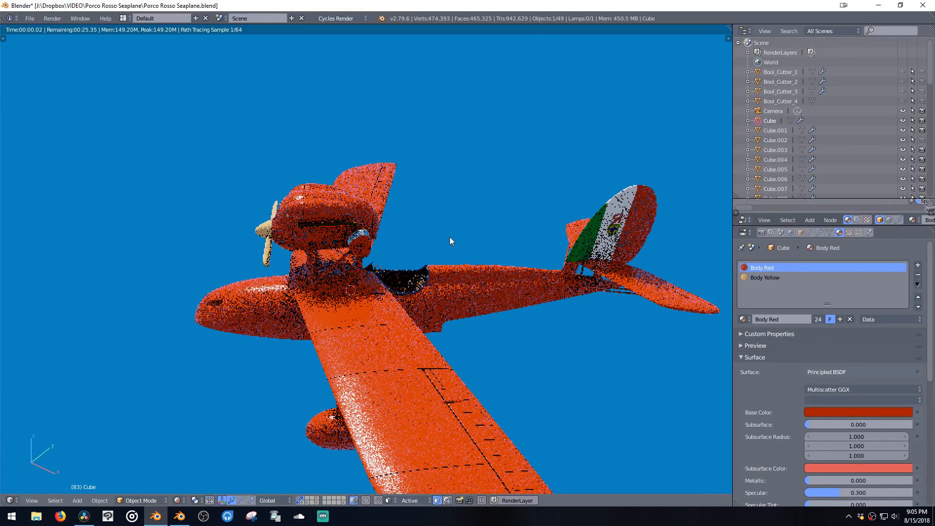
Step: Try scaling the wing object along the global Y axis in the rendered view
key("s")
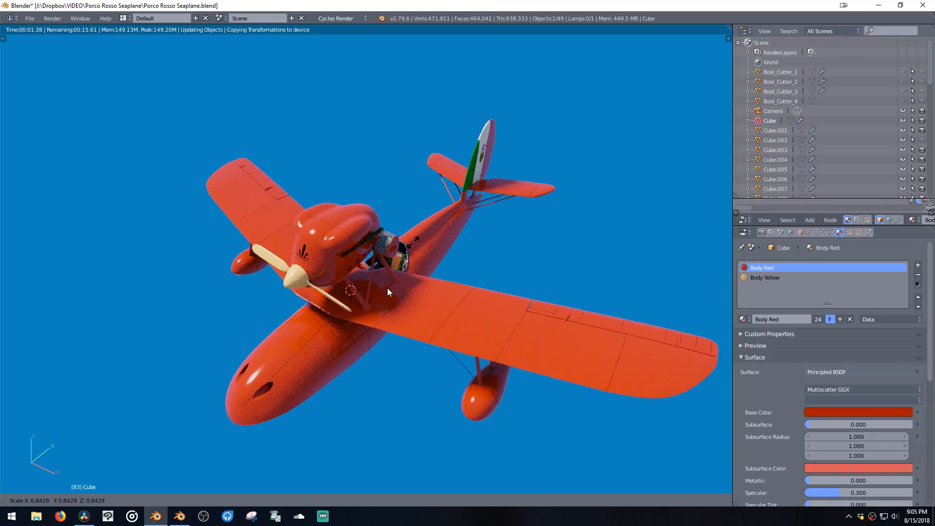
key("y")
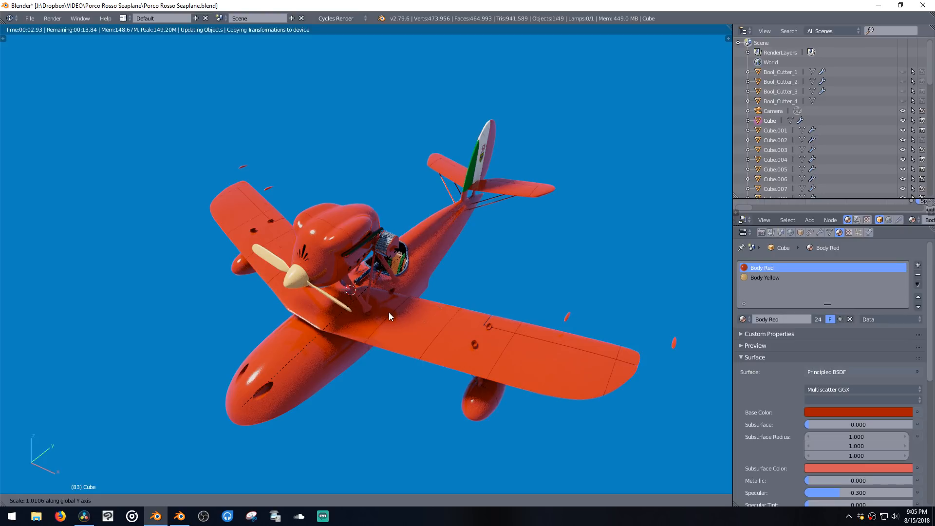
left_click(333, 162)
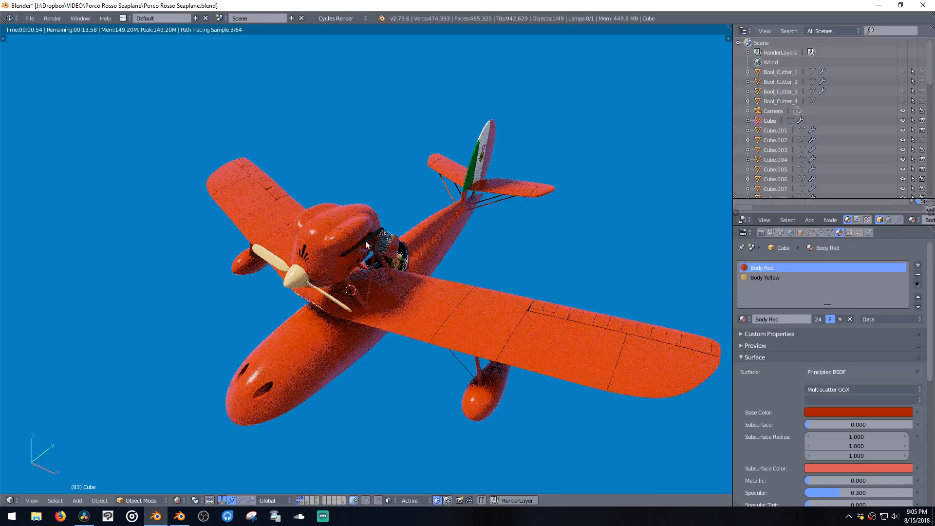
Step: Unhide the water surface Plane.001 and view the rendered seaplane above it
middle_click_drag(367, 244, 397, 213)
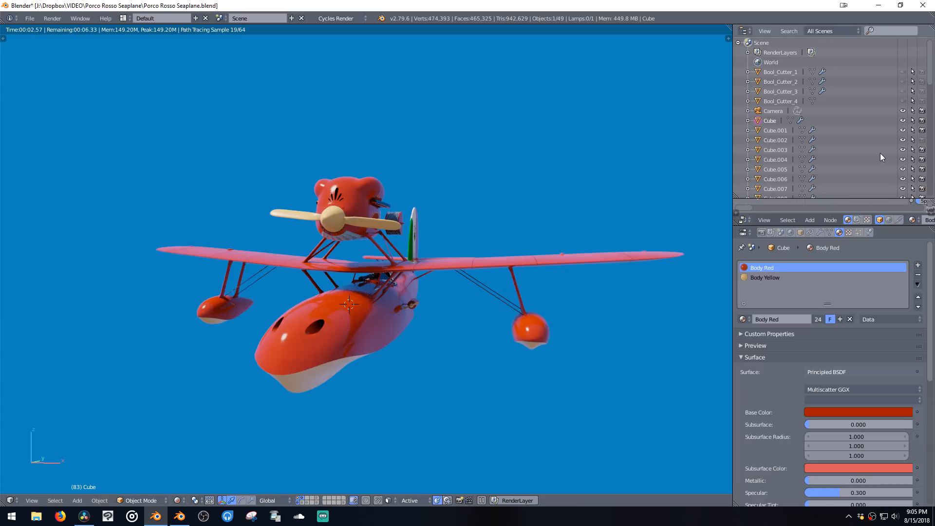
scroll(883, 135, "down", 1)
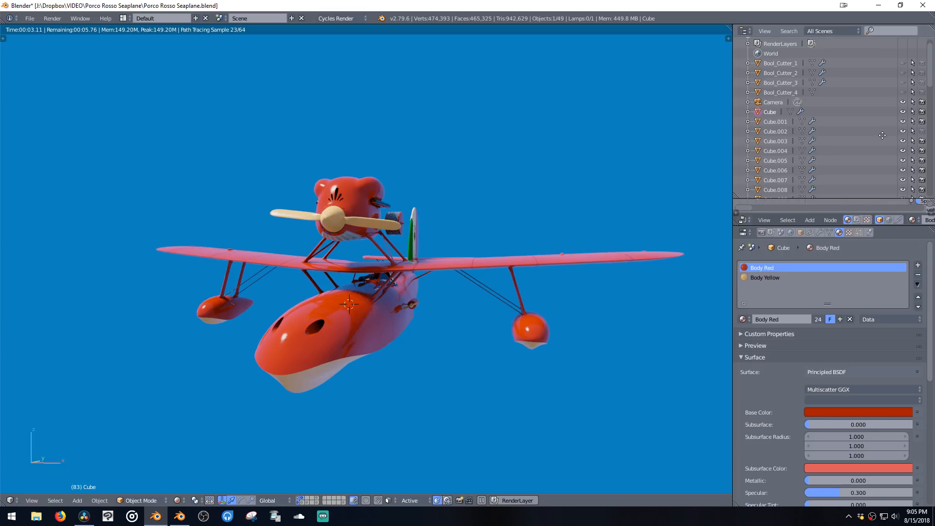
middle_click_drag(882, 135, 910, 145)
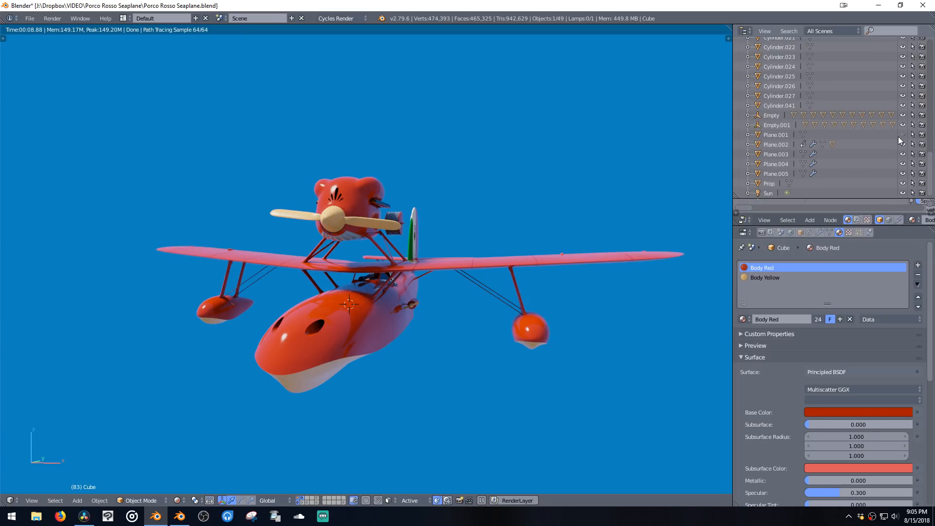
left_click(902, 136)
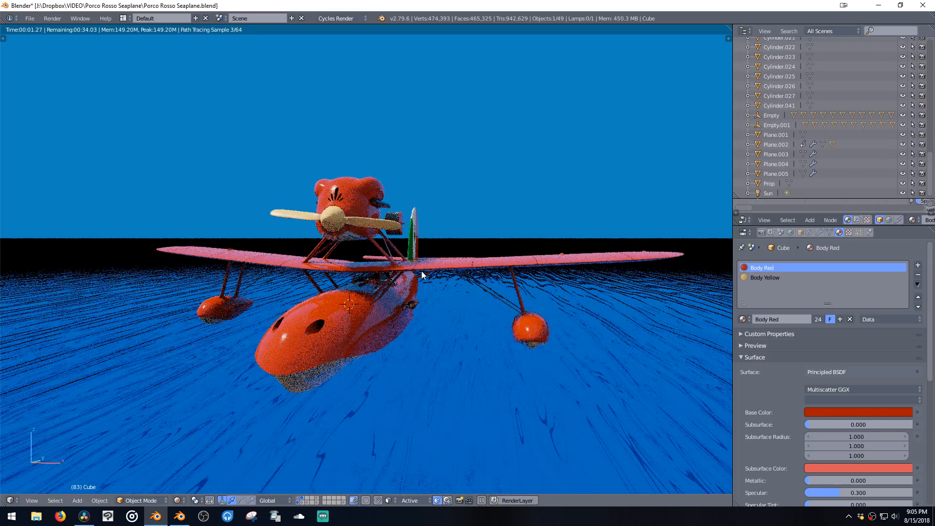
middle_click_drag(421, 271, 411, 298)
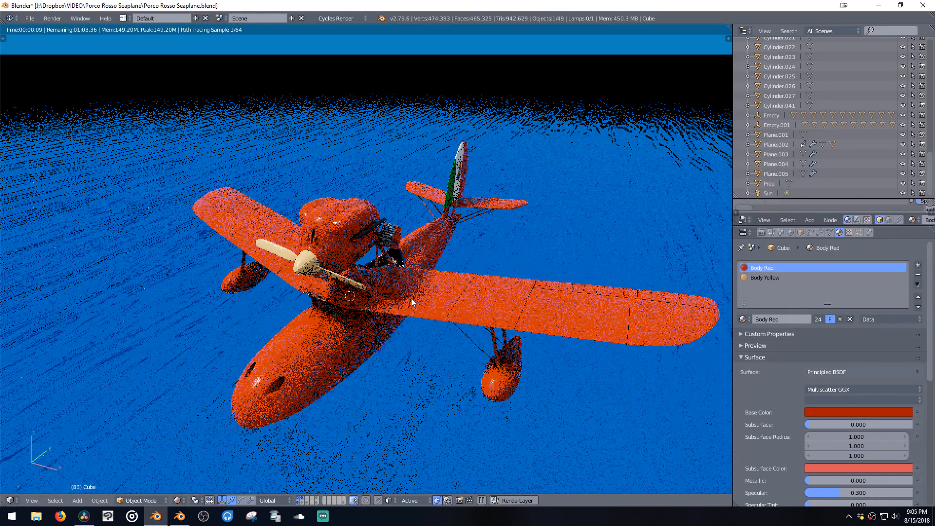
middle_click_drag(411, 298, 456, 206)
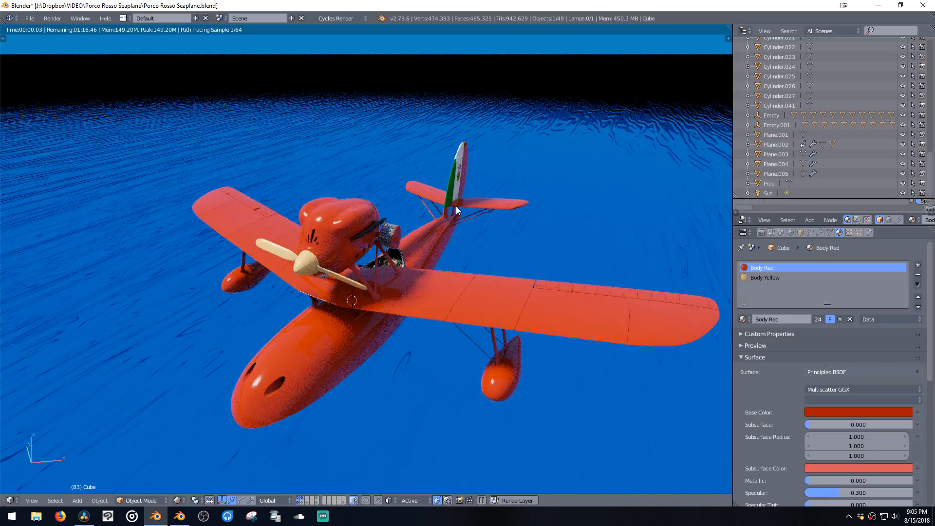